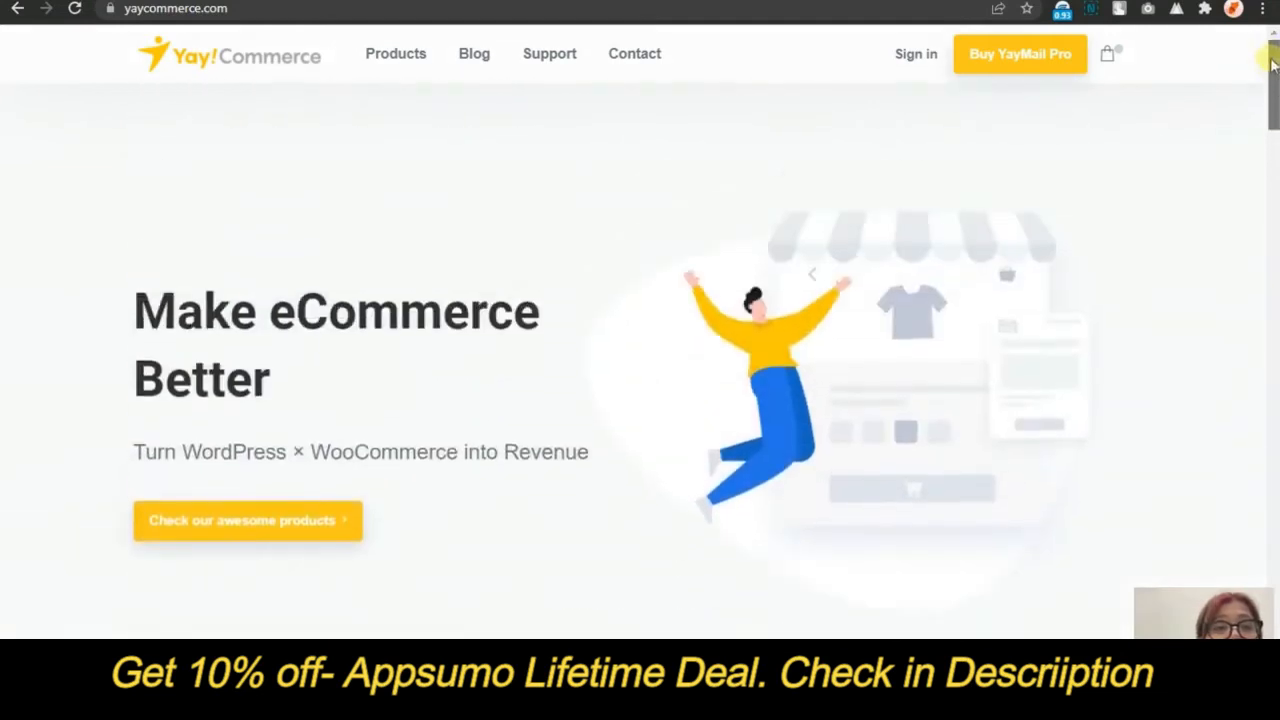
# Open the YayMail Pro – WooCommerce Email Customizer product page and review its pricing, features and supported third-party extensions
pyautogui.moveTo(417, 56)
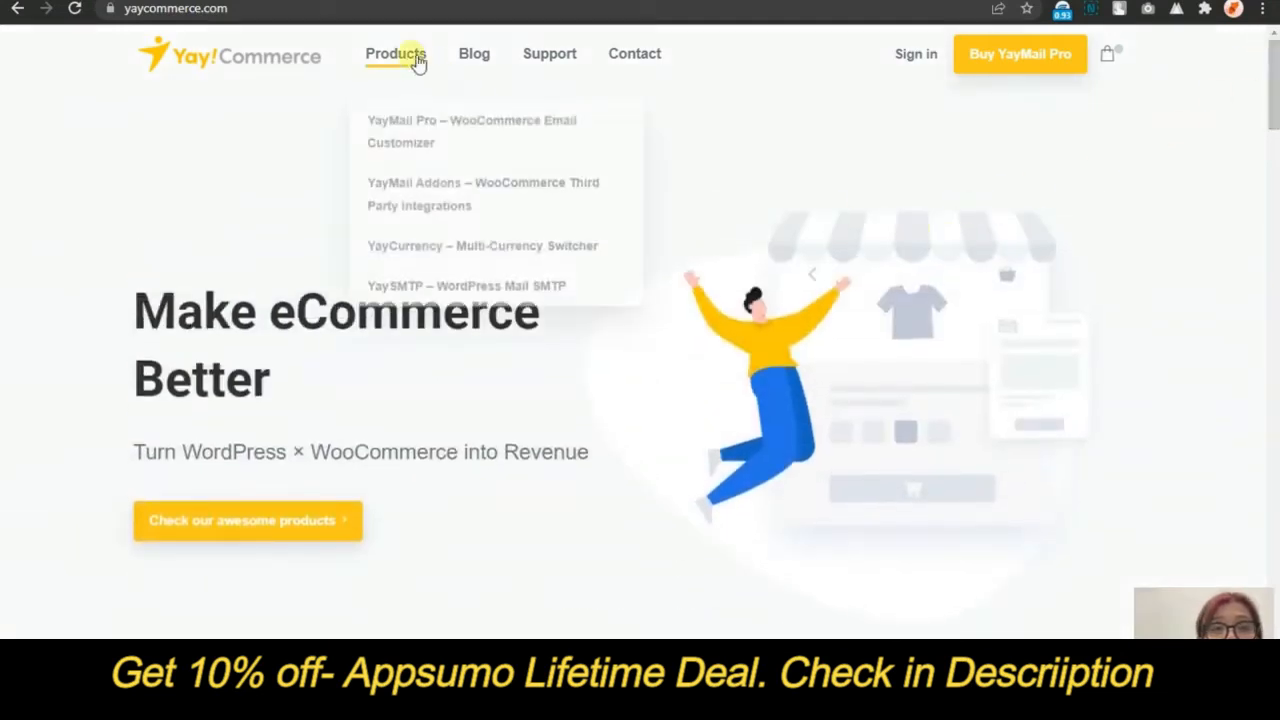
pyautogui.click(412, 132)
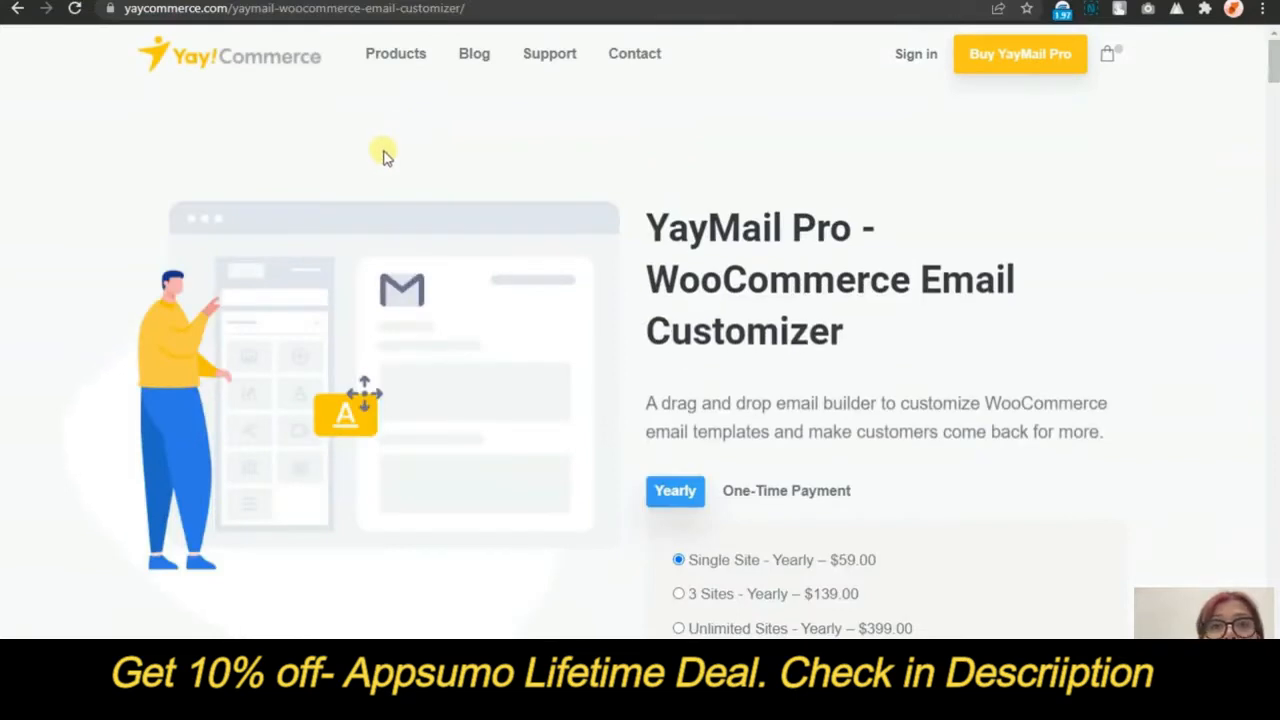
pyautogui.scroll(-4, 437, 287)
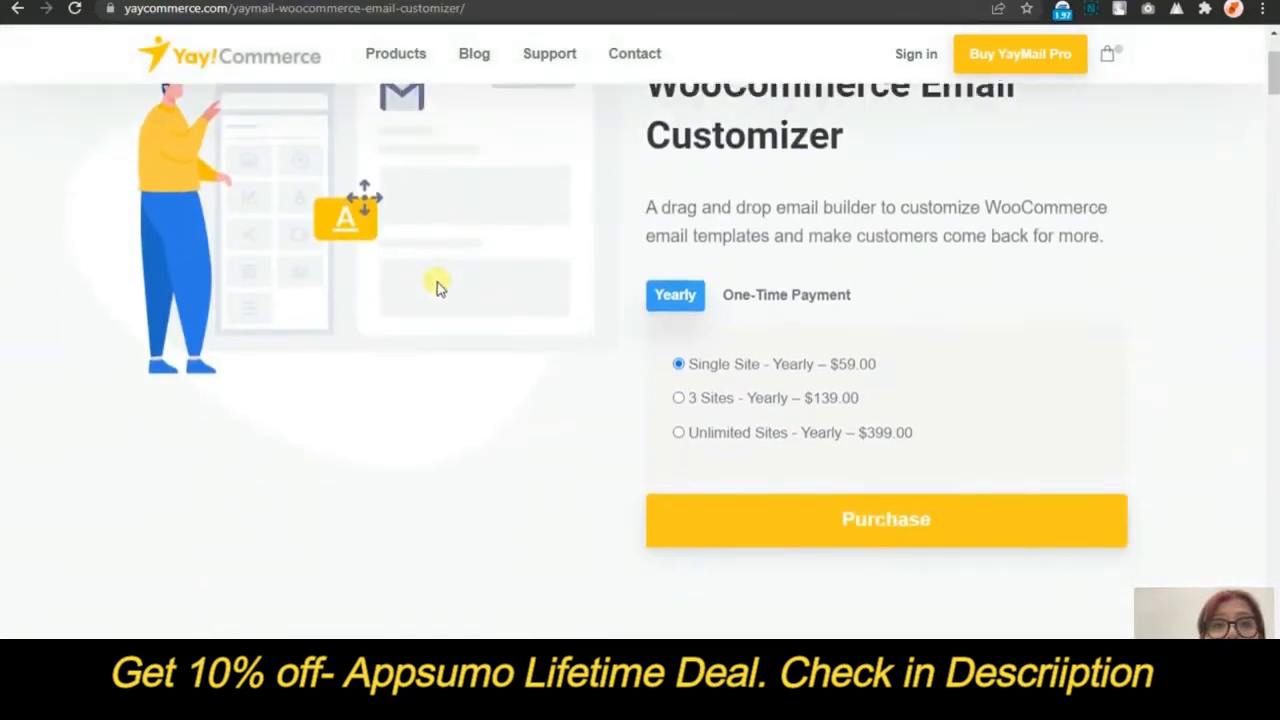
pyautogui.scroll(-10, 437, 287)
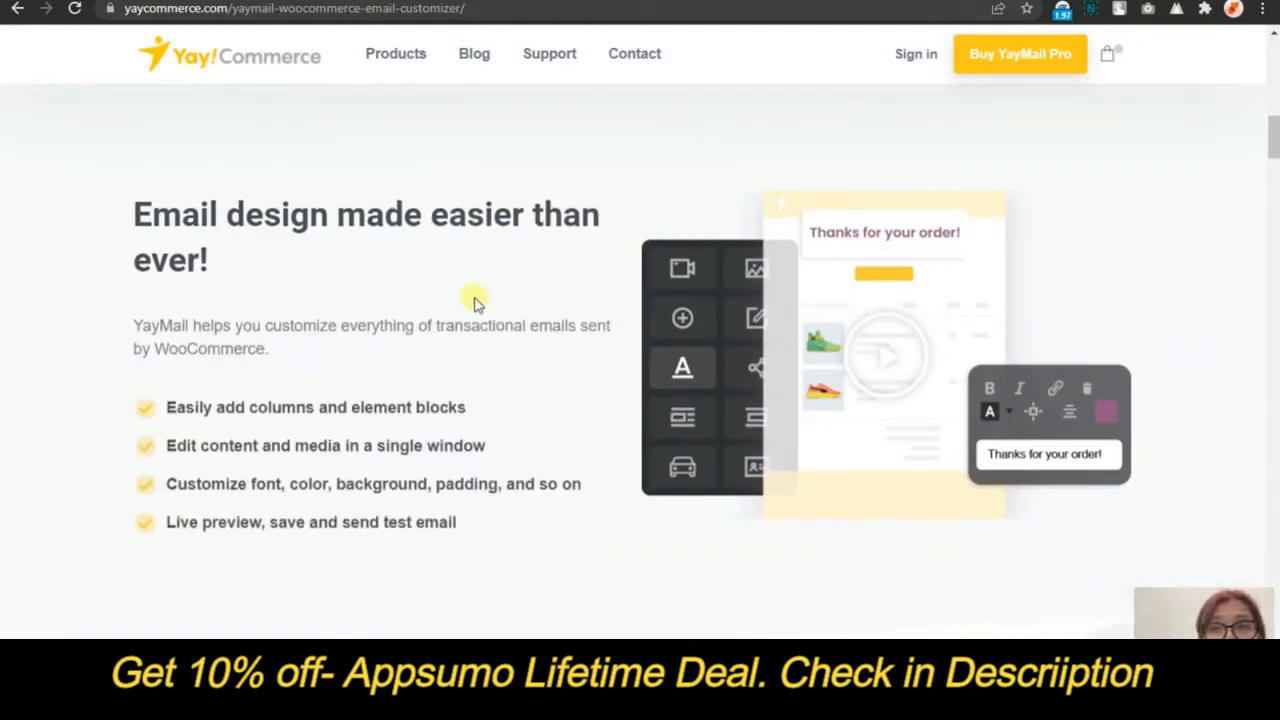
pyautogui.scroll(-2, 477, 297)
pyautogui.scroll(-9, 480, 292)
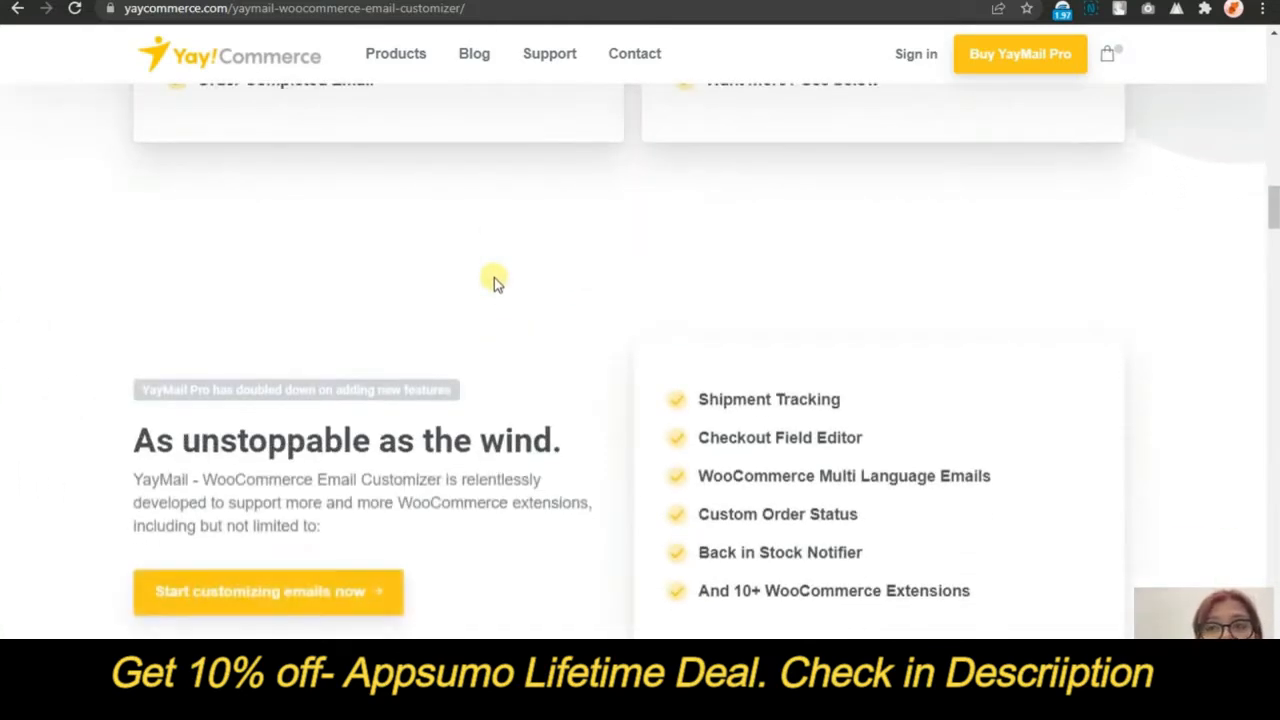
pyautogui.scroll(-12, 497, 288)
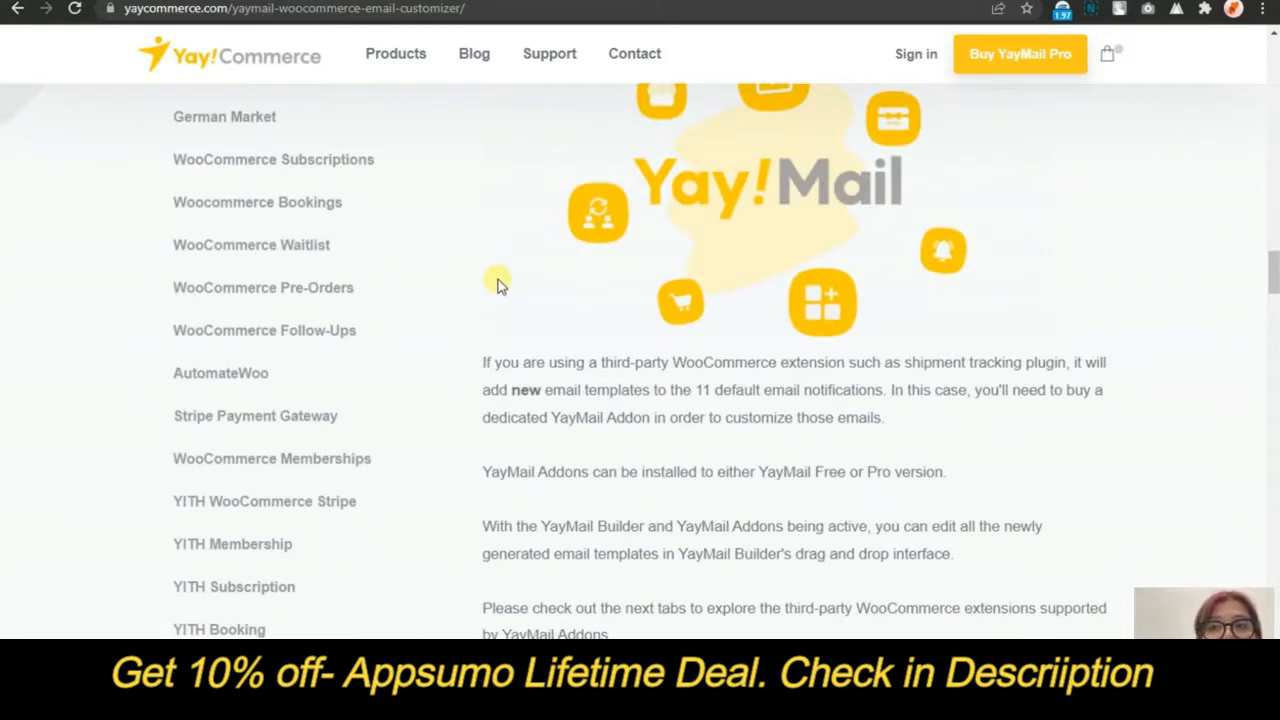
pyautogui.scroll(5, 520, 280)
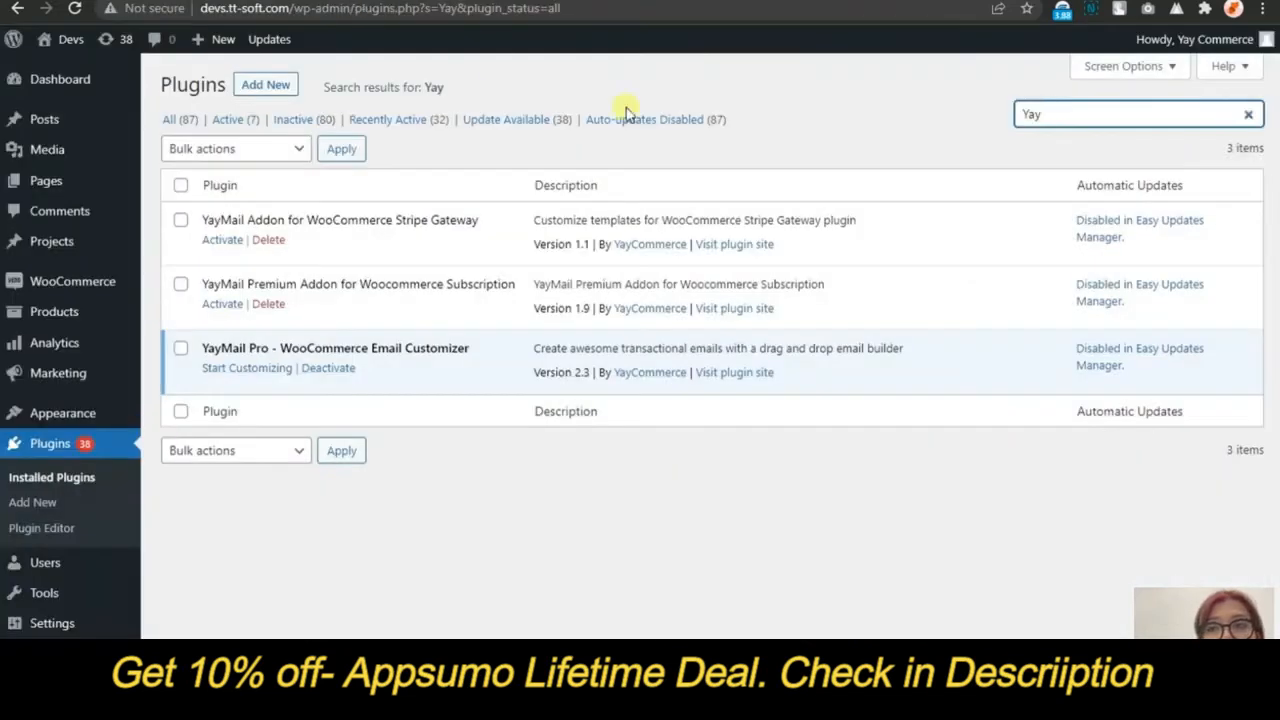
# Switch to the WordPress plugins page, show only the active plugins and review them
pyautogui.click(849, 129)
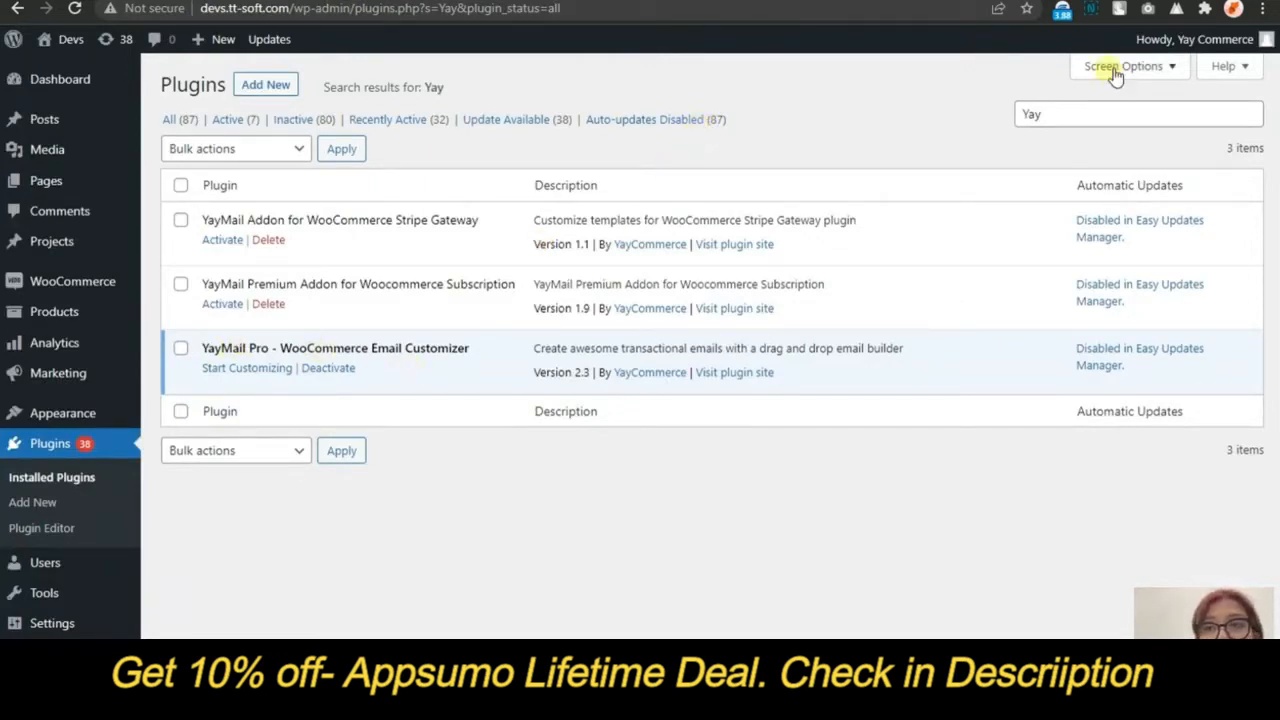
pyautogui.click(232, 119)
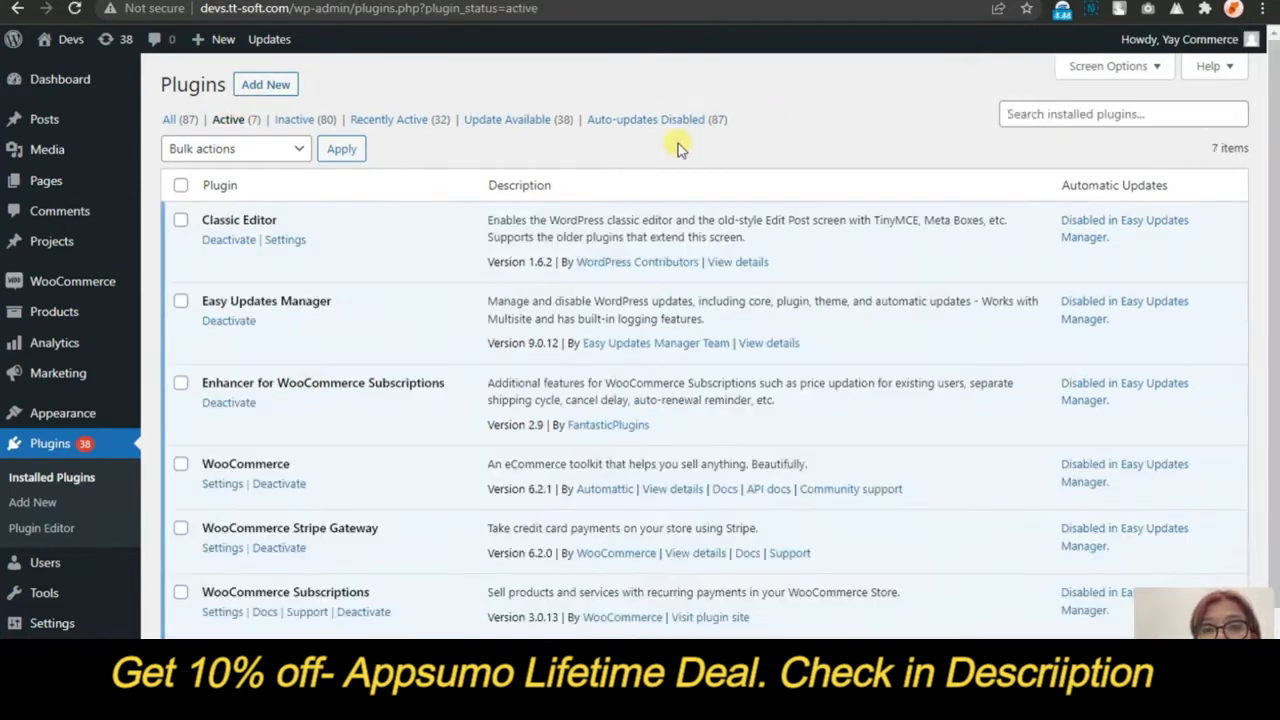
pyautogui.scroll(-2, 452, 257)
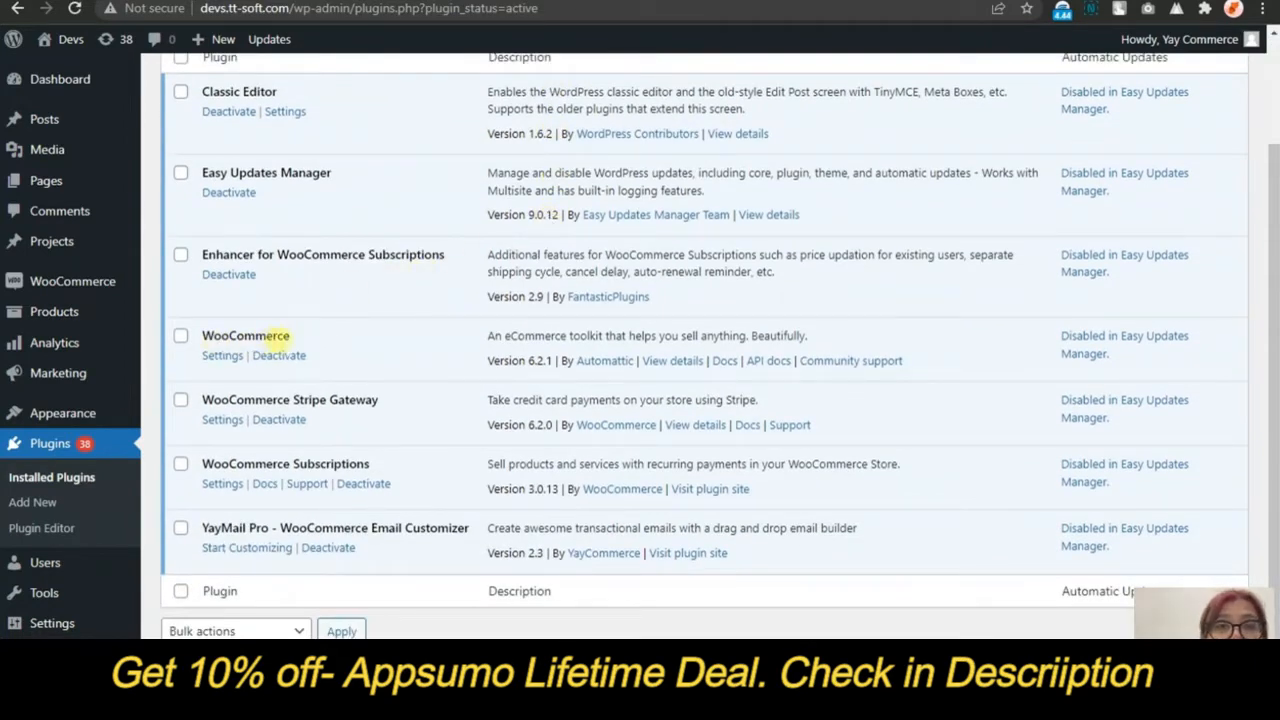
# Open the WooCommerce Email Customizer and browse the email templates available for customizing
pyautogui.moveTo(84, 281)
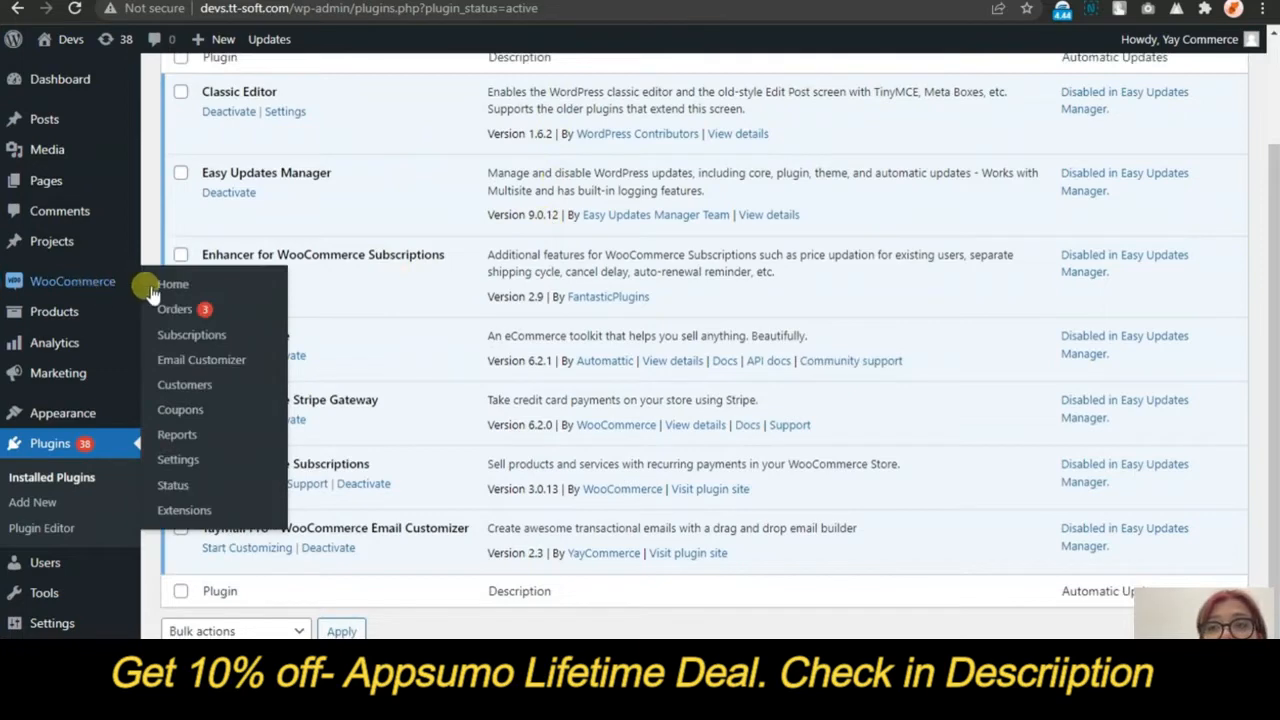
pyautogui.click(212, 369)
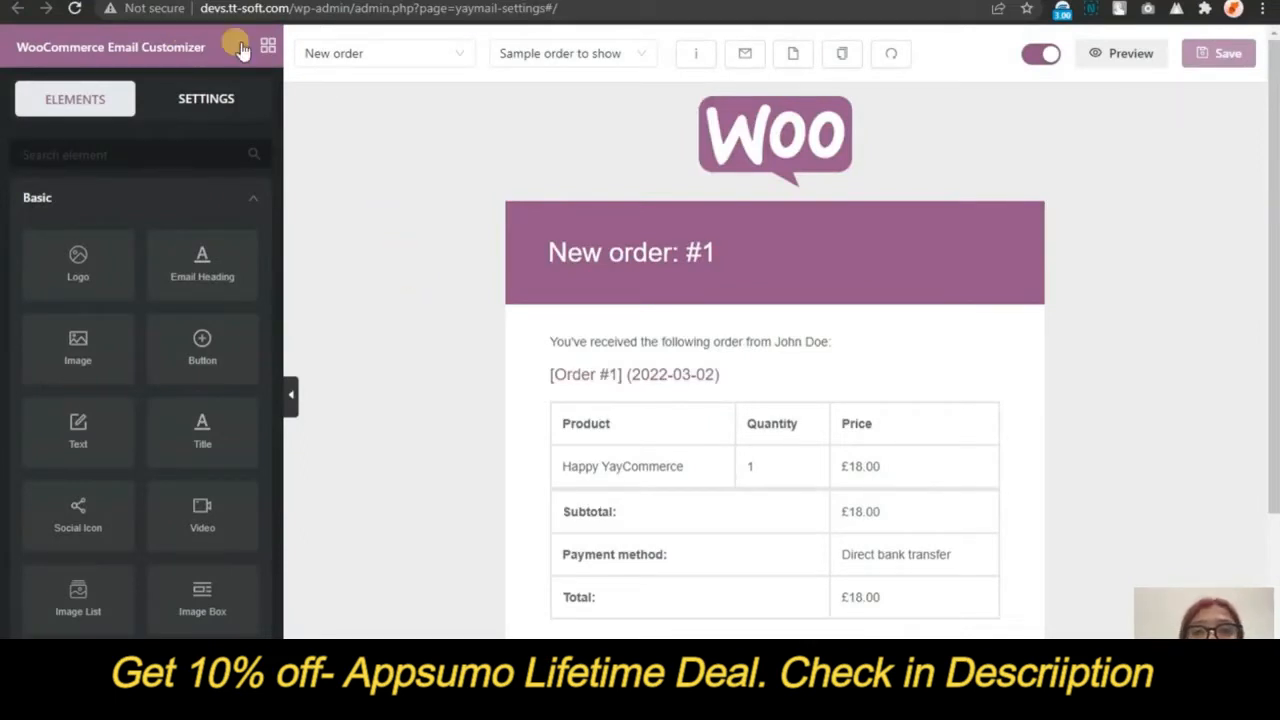
pyautogui.click(350, 53)
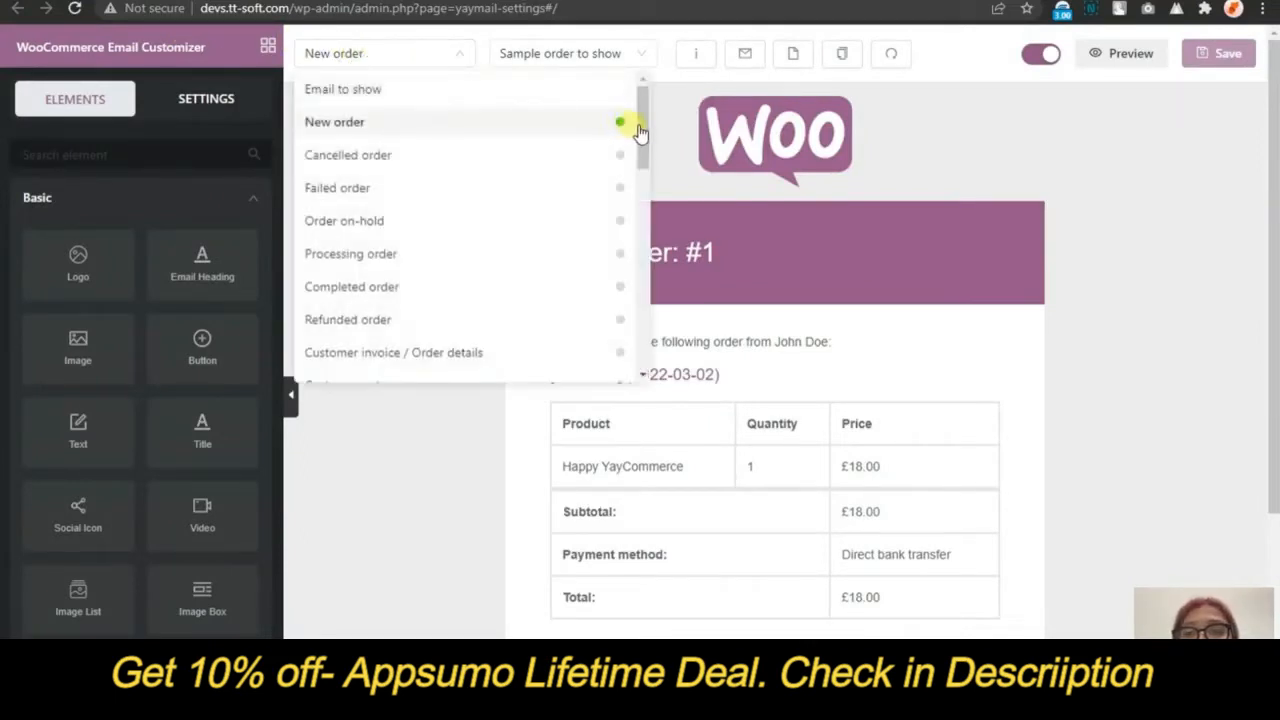
pyautogui.moveTo(640, 124)
pyautogui.mouseDown()
pyautogui.moveTo(644, 142)
pyautogui.moveTo(640, 130)
pyautogui.mouseUp()
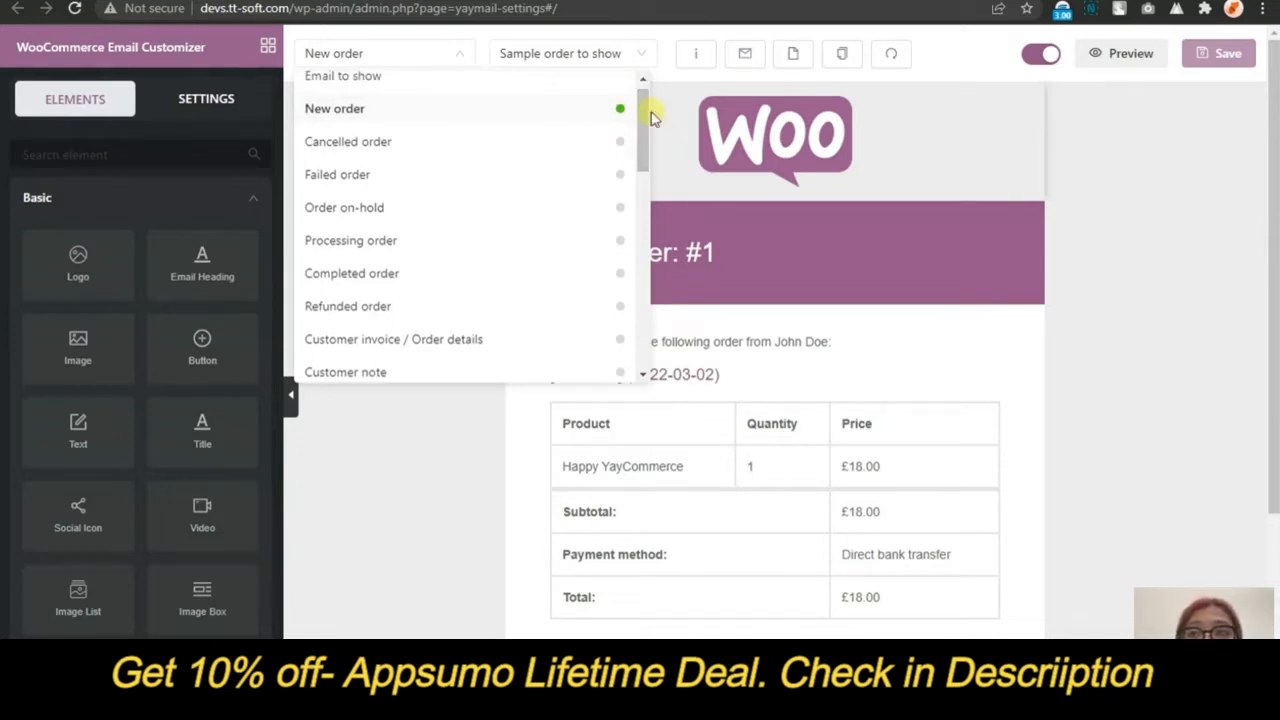
# Collapse the Basic element group and expand the General group to view its layout elements
pyautogui.click(270, 199)
pyautogui.click(252, 200)
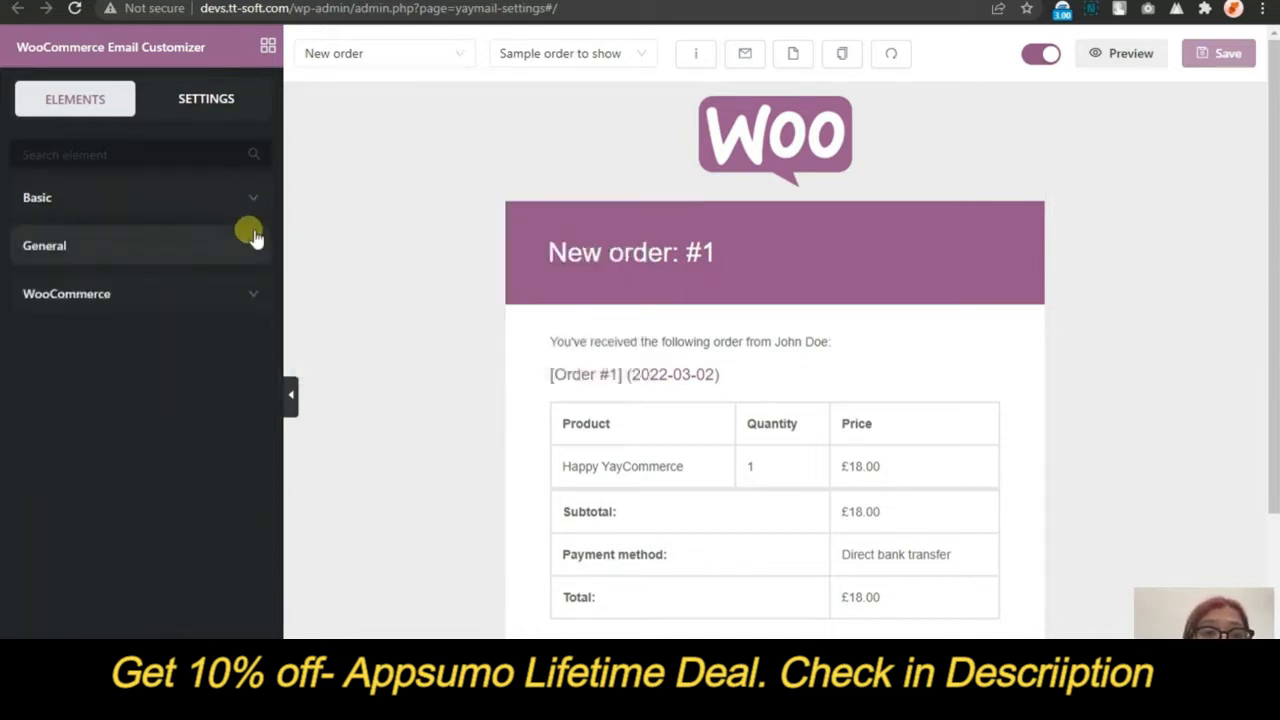
pyautogui.click(253, 238)
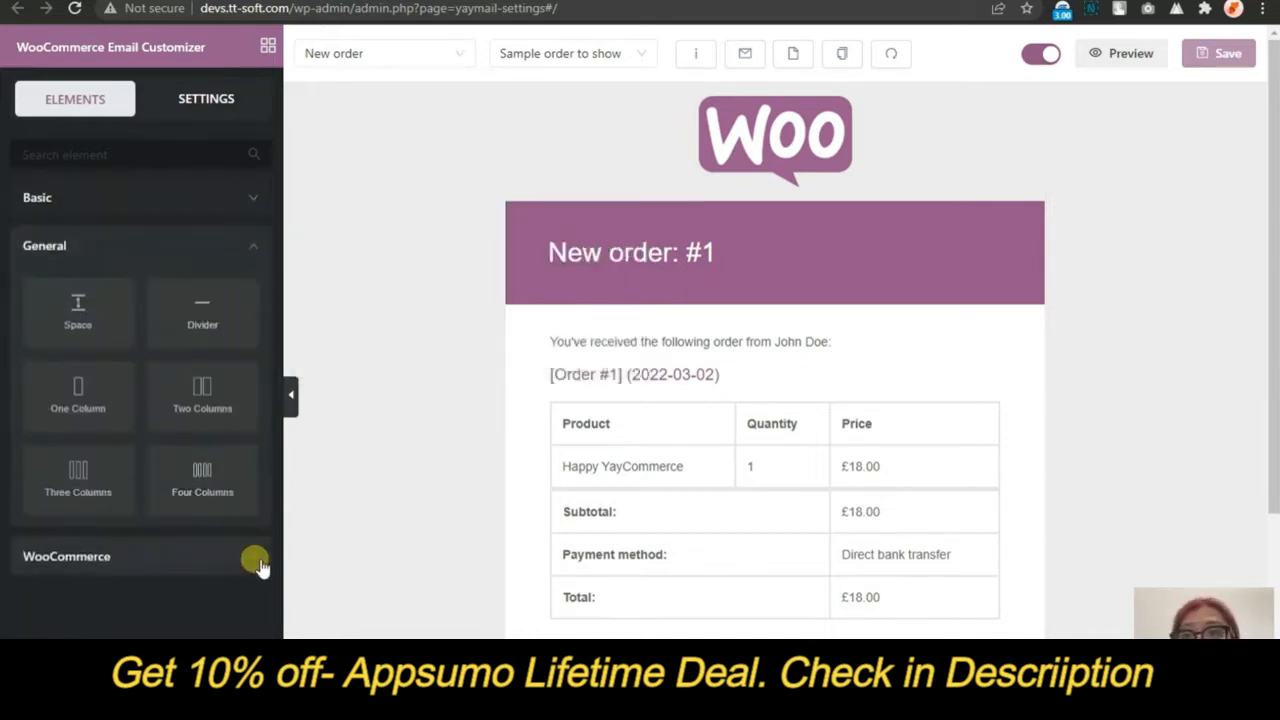
# Examine the Enable/Disable Templates list in the customizer settings, and open the email template selector
pyautogui.click(226, 106)
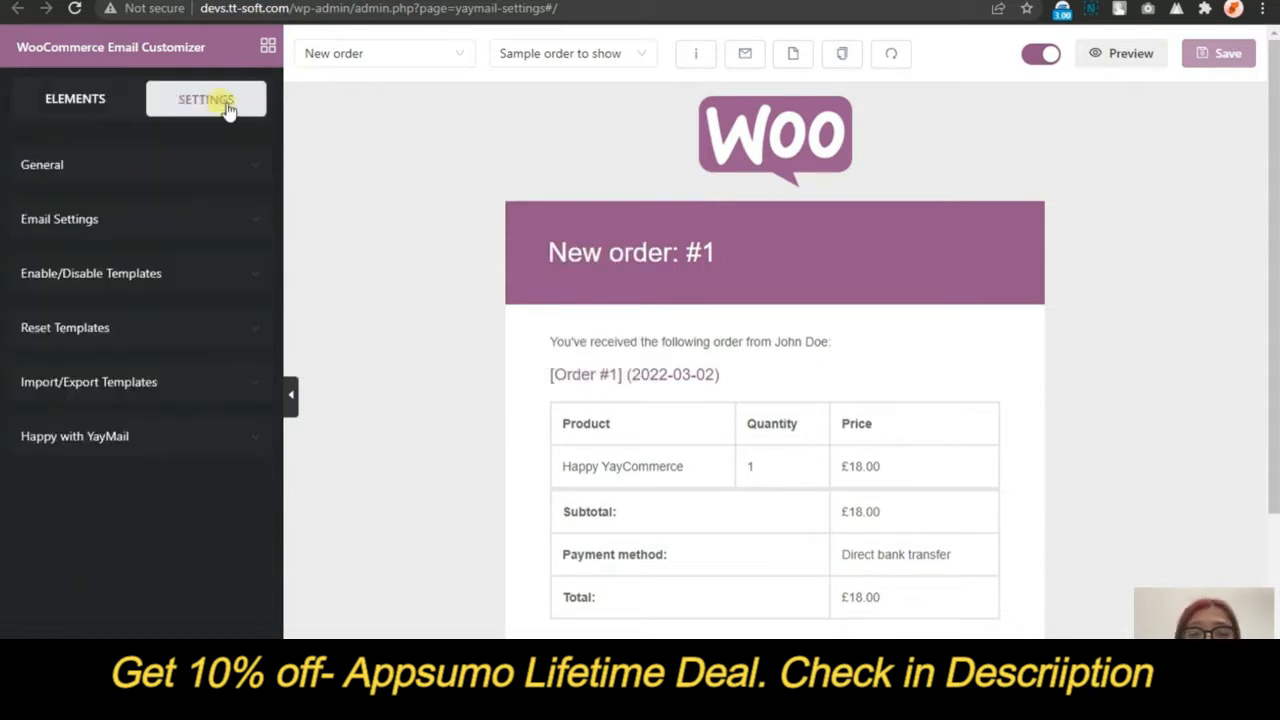
pyautogui.click(141, 276)
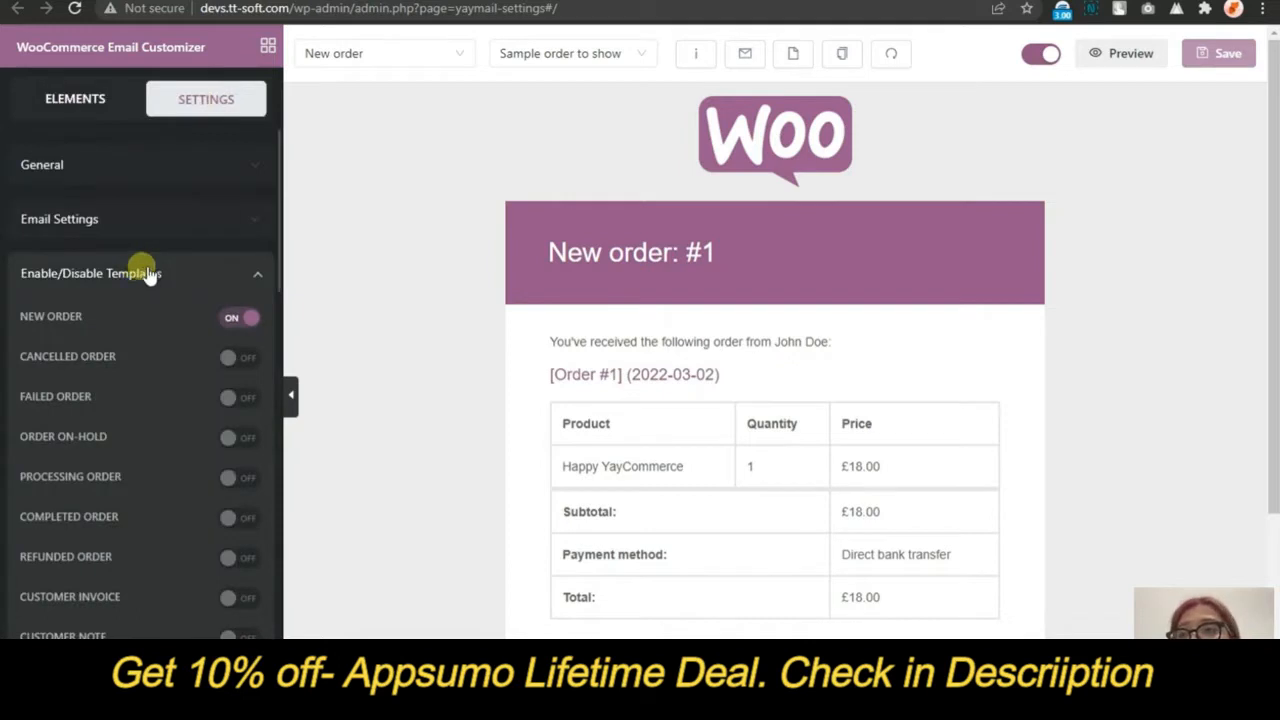
pyautogui.scroll(-5, 147, 276)
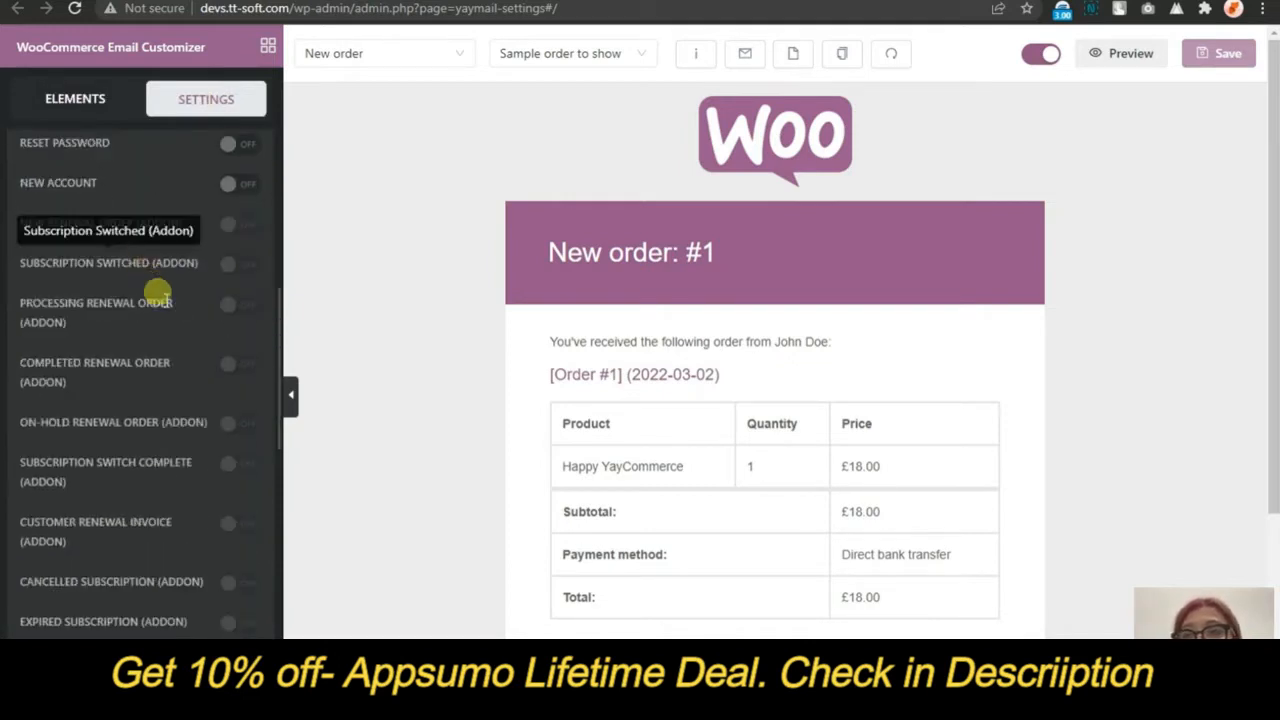
pyautogui.scroll(-2, 165, 320)
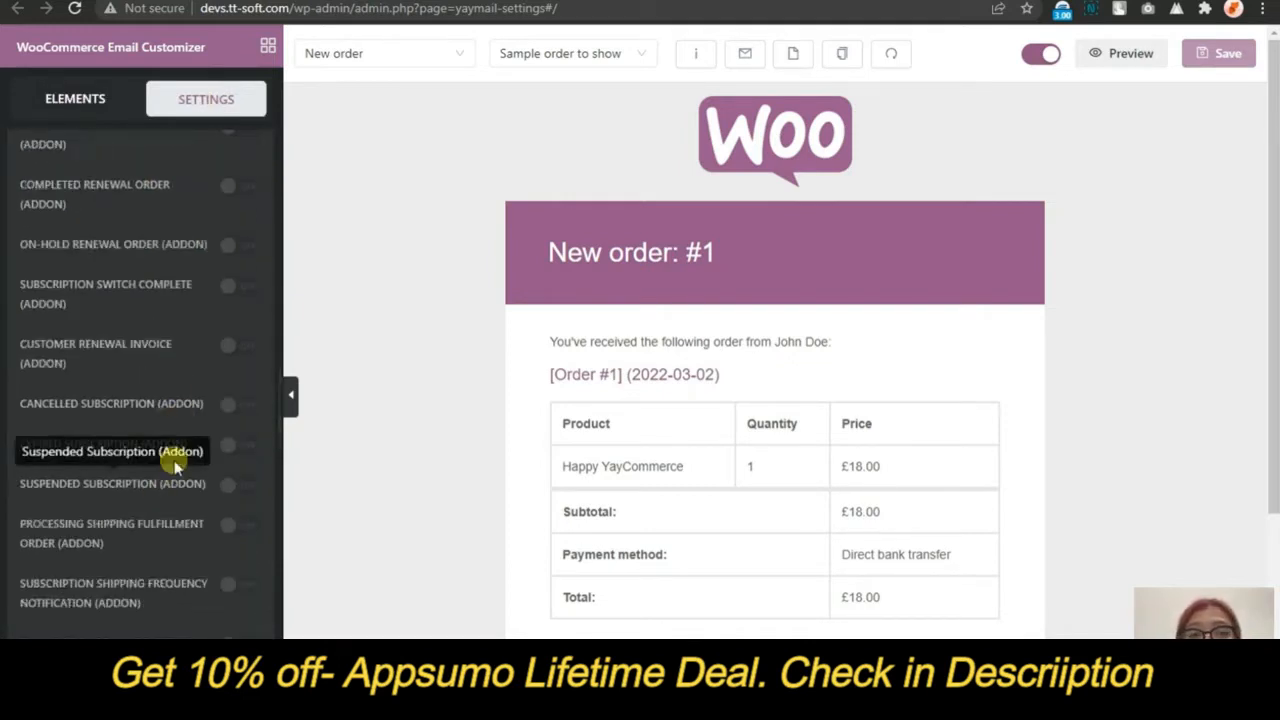
pyautogui.scroll(8, 210, 279)
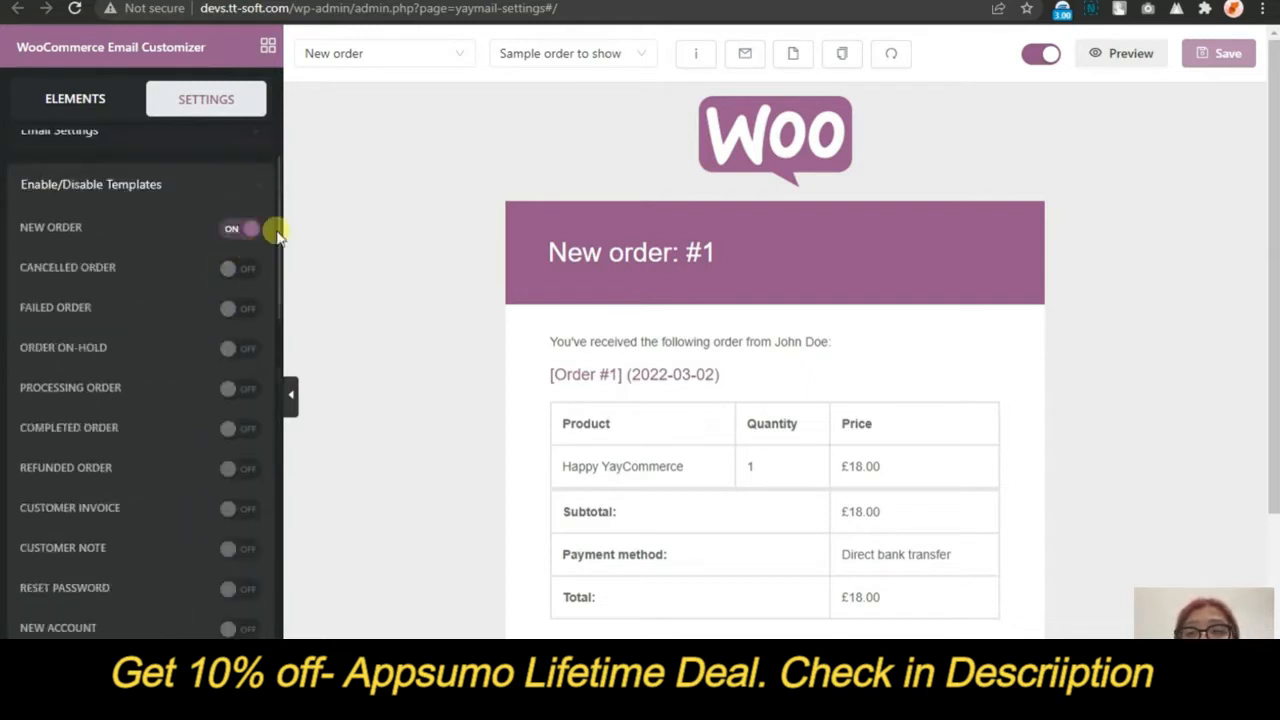
pyautogui.click(428, 62)
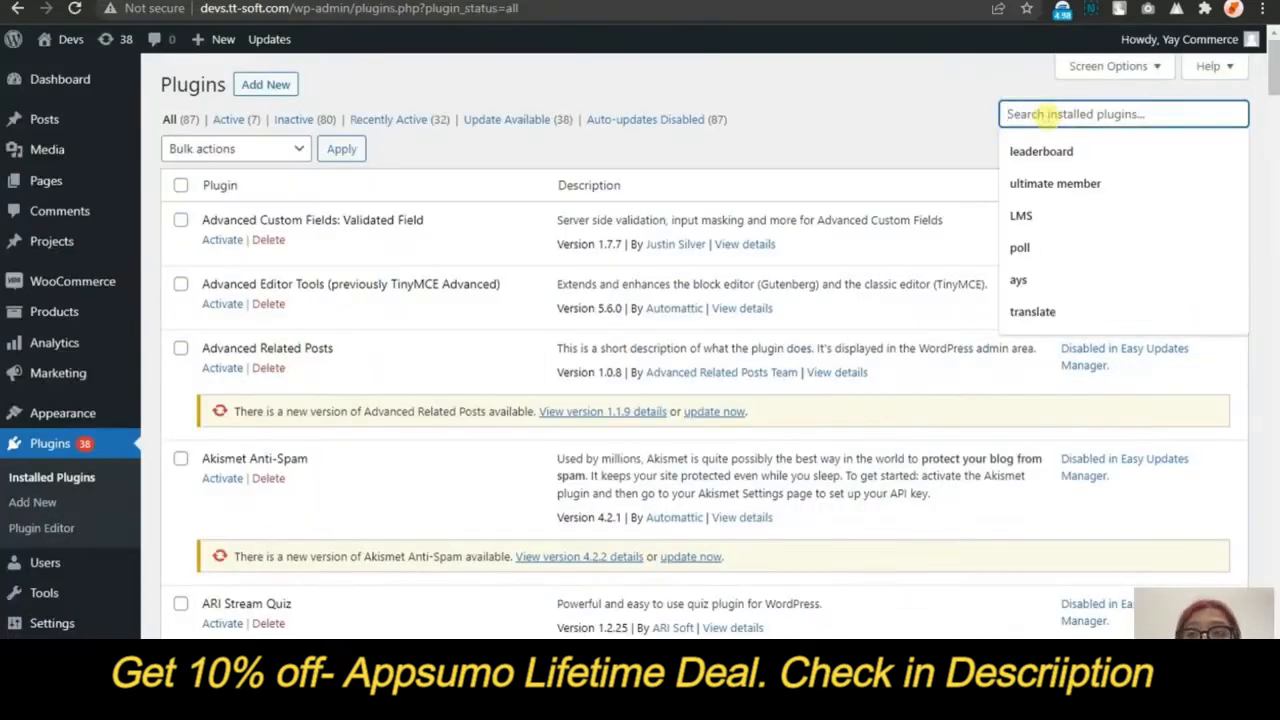
# Search the installed plugins for "Yay" and select the YayMail Addon for WooCommerce Stripe Gateway
pyautogui.write('Yay')
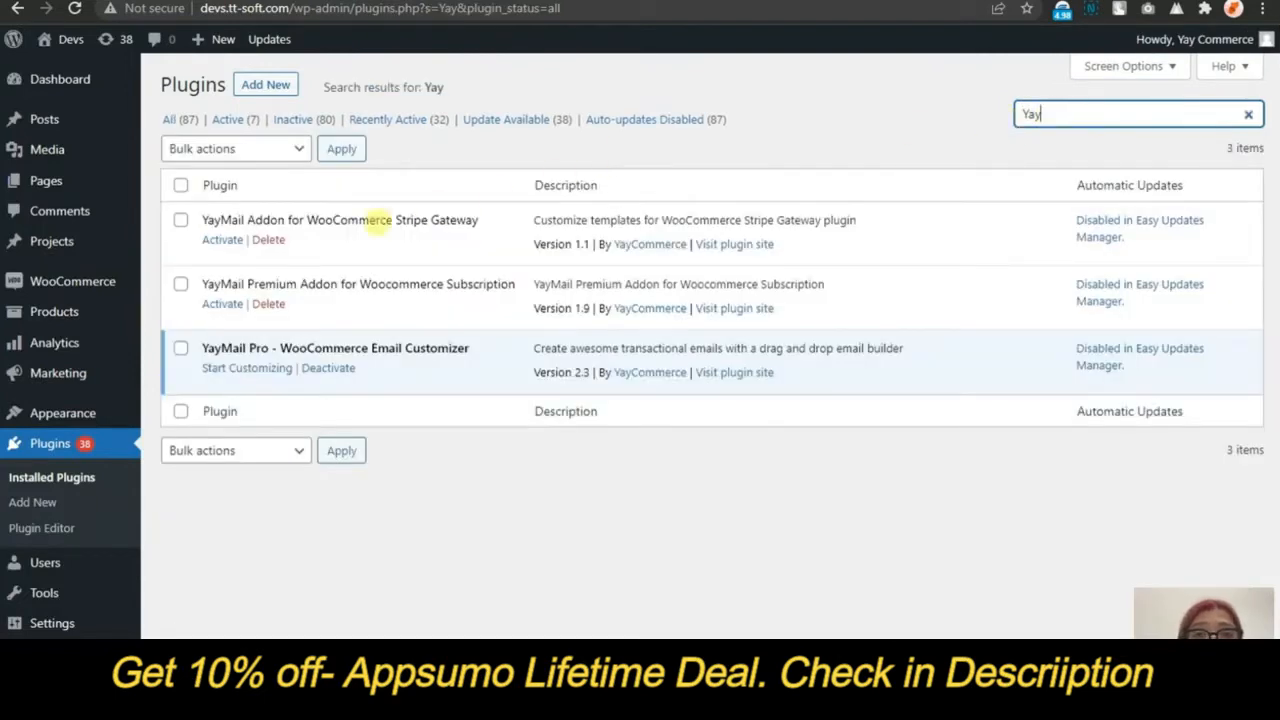
pyautogui.click(181, 220)
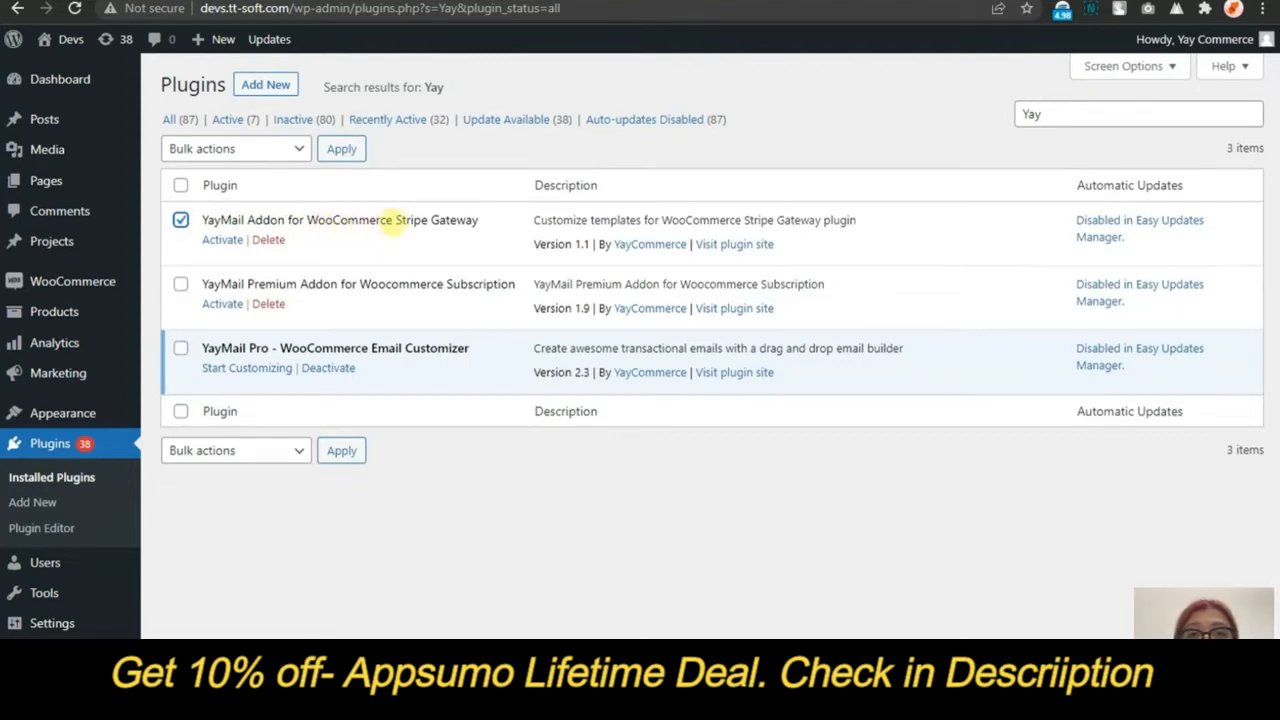
pyautogui.moveTo(395, 221); pyautogui.dragTo(428, 224)
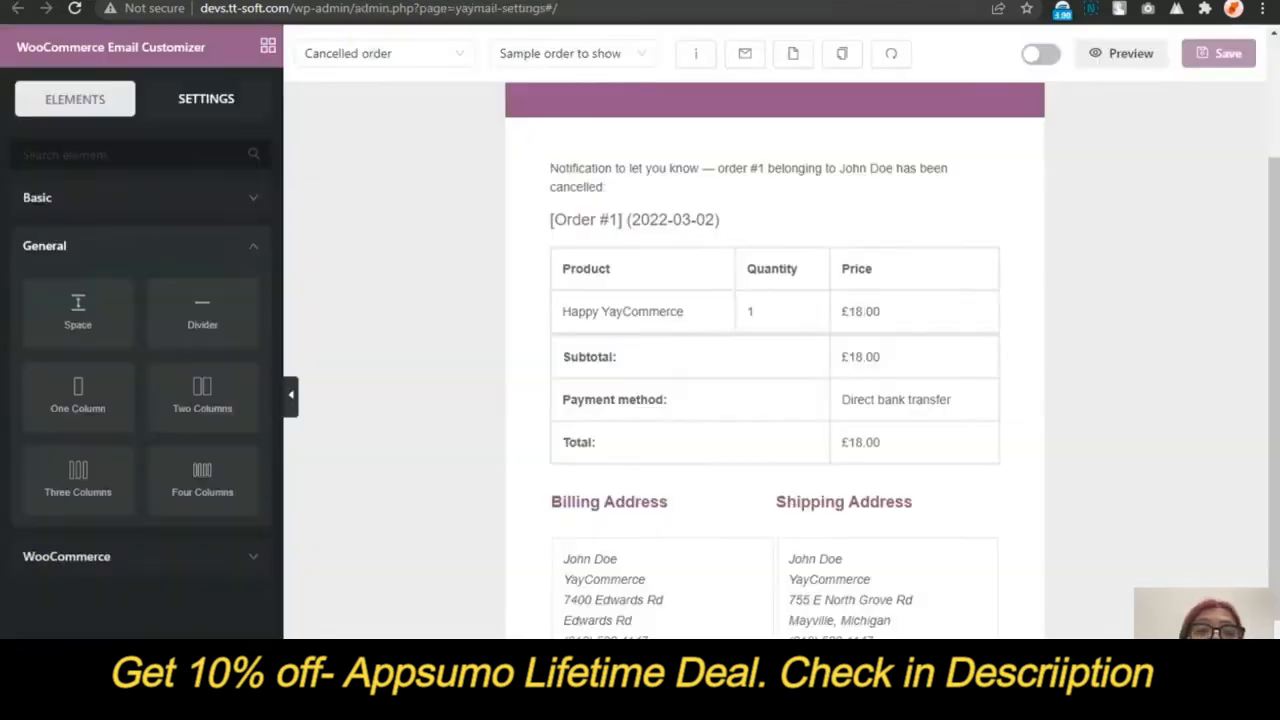
# Switch to the email customizer and look through its template list for the templates marked as Addon
pyautogui.click(368, 53)
pyautogui.scroll(-10, 640, 320)
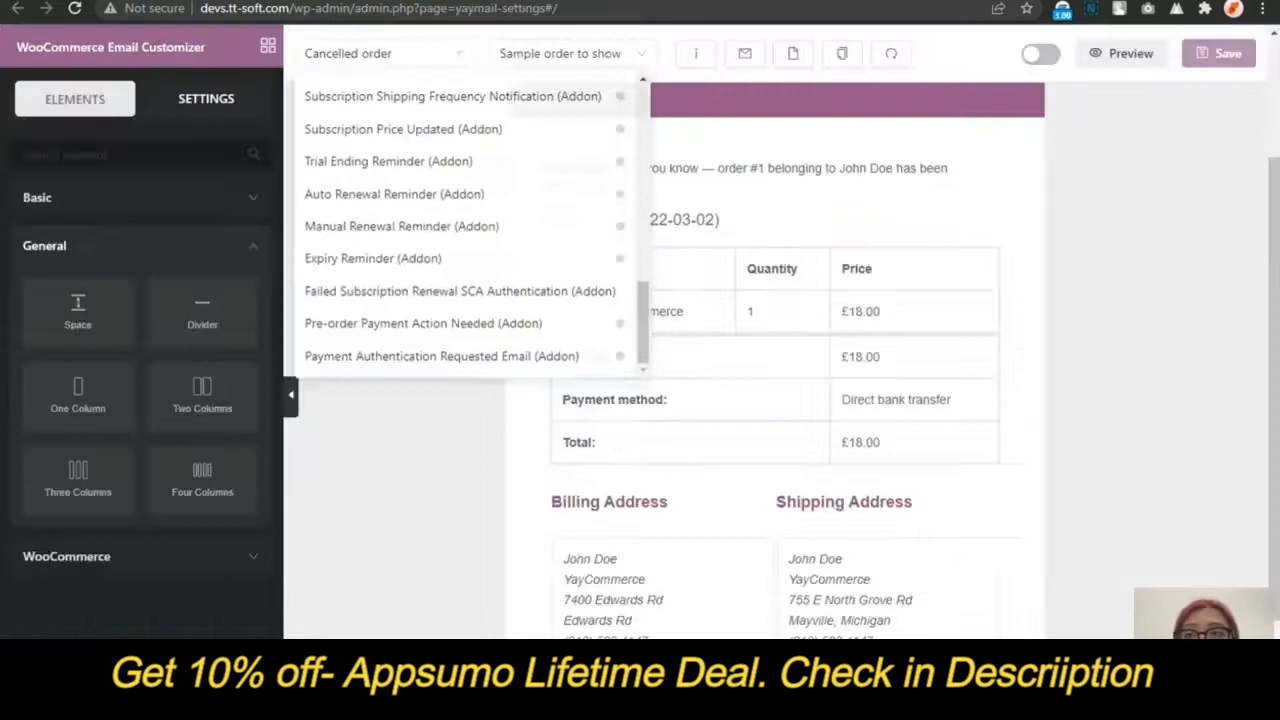
pyautogui.click(409, 62)
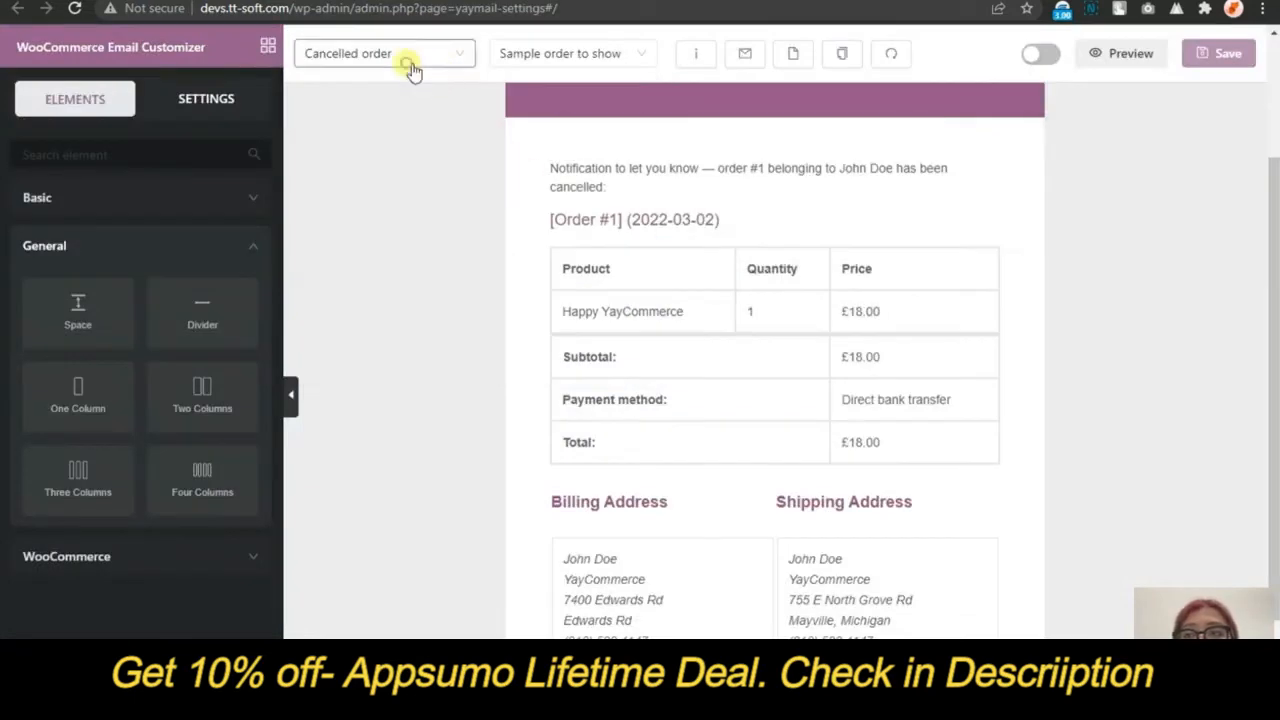
pyautogui.click(409, 62)
pyautogui.moveTo(643, 157); pyautogui.dragTo(640, 229)
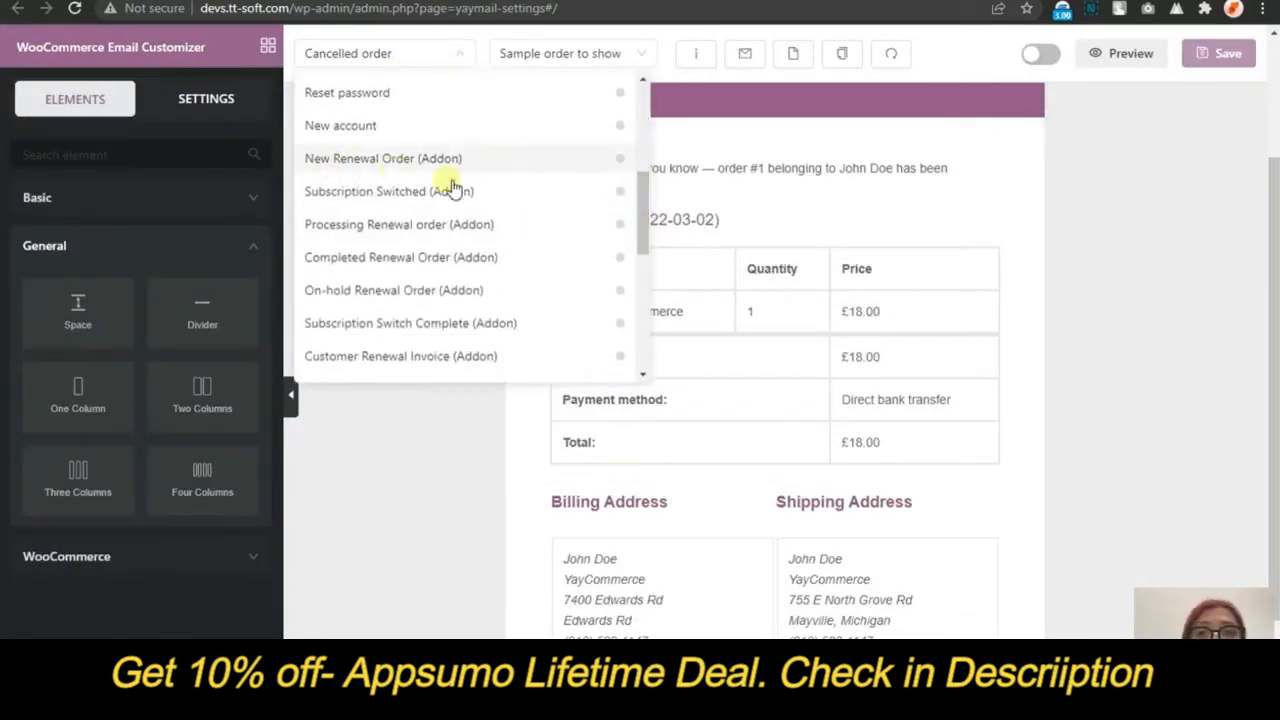
pyautogui.moveTo(643, 182); pyautogui.dragTo(645, 311)
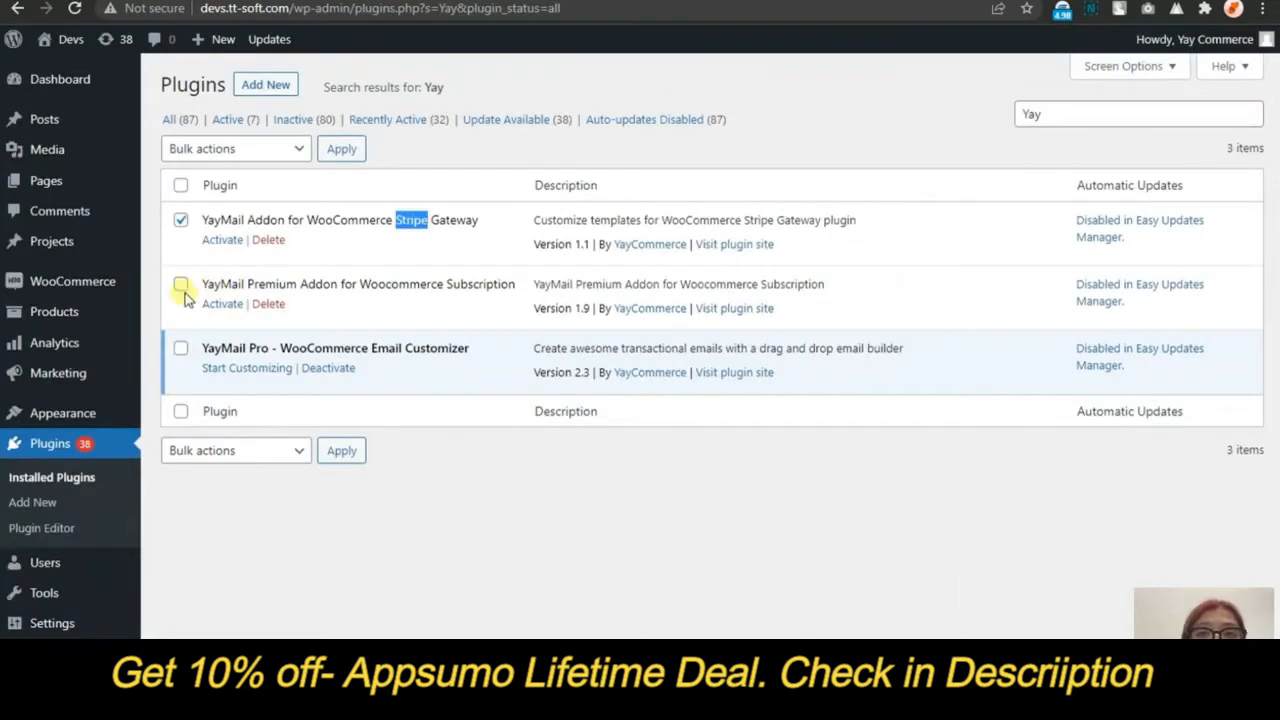
# Add the YayMail Premium Addon for Woocommerce Subscription to the selection, bulk activate both addons, and list the active plugins
pyautogui.click(181, 287)
pyautogui.click(210, 148)
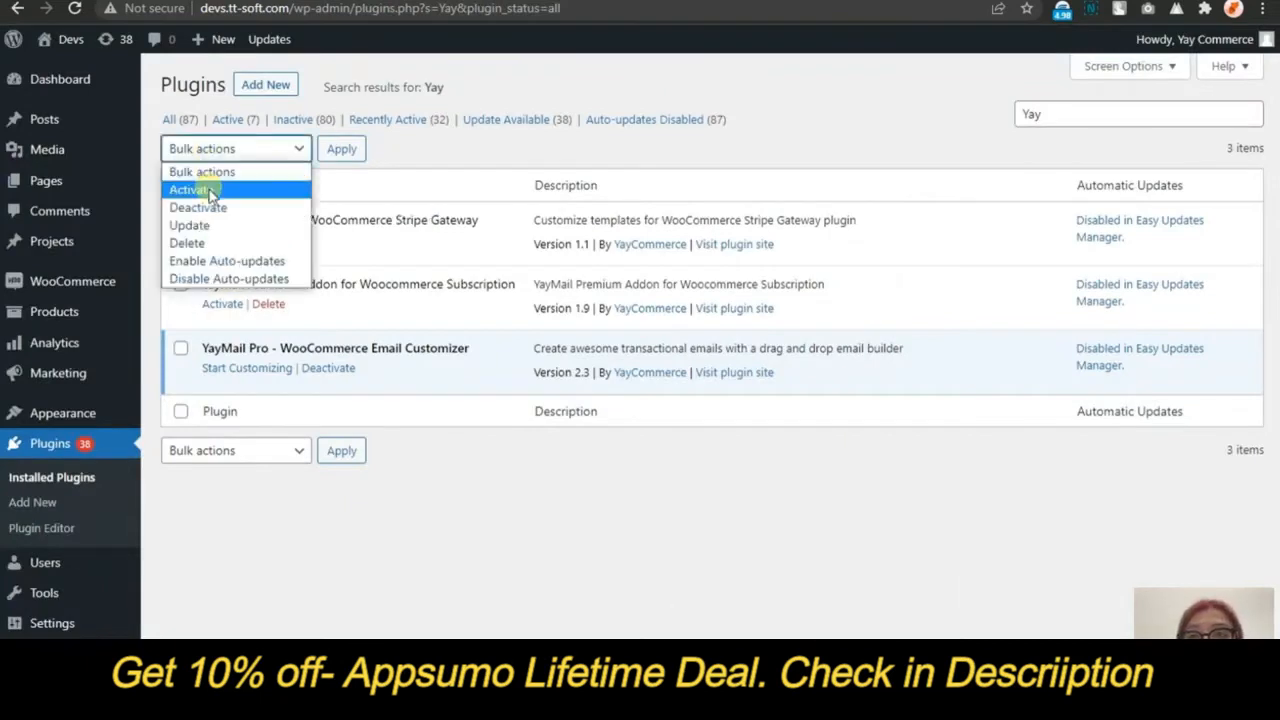
pyautogui.click(200, 190)
pyautogui.click(341, 149)
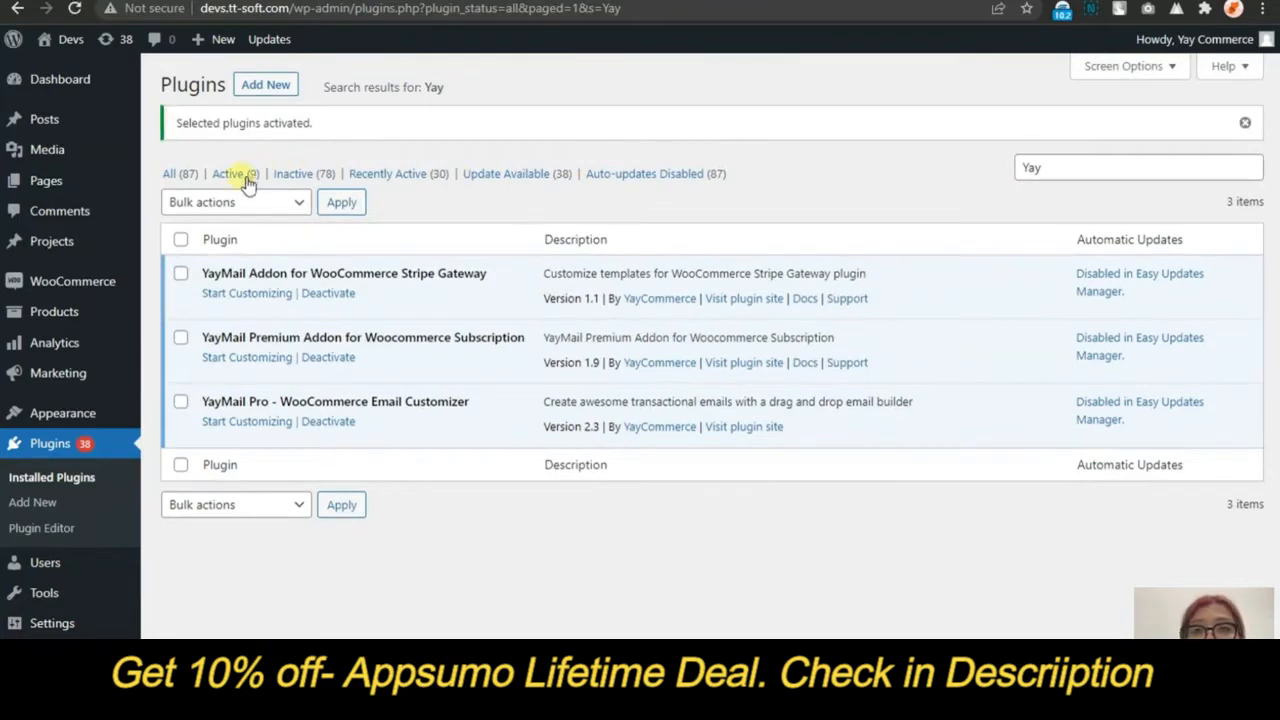
pyautogui.click(229, 174)
pyautogui.scroll(-3, 100, 260)
# Open the Emails section of the WooCommerce settings and bring up the email notifications list
pyautogui.moveTo(73, 285)
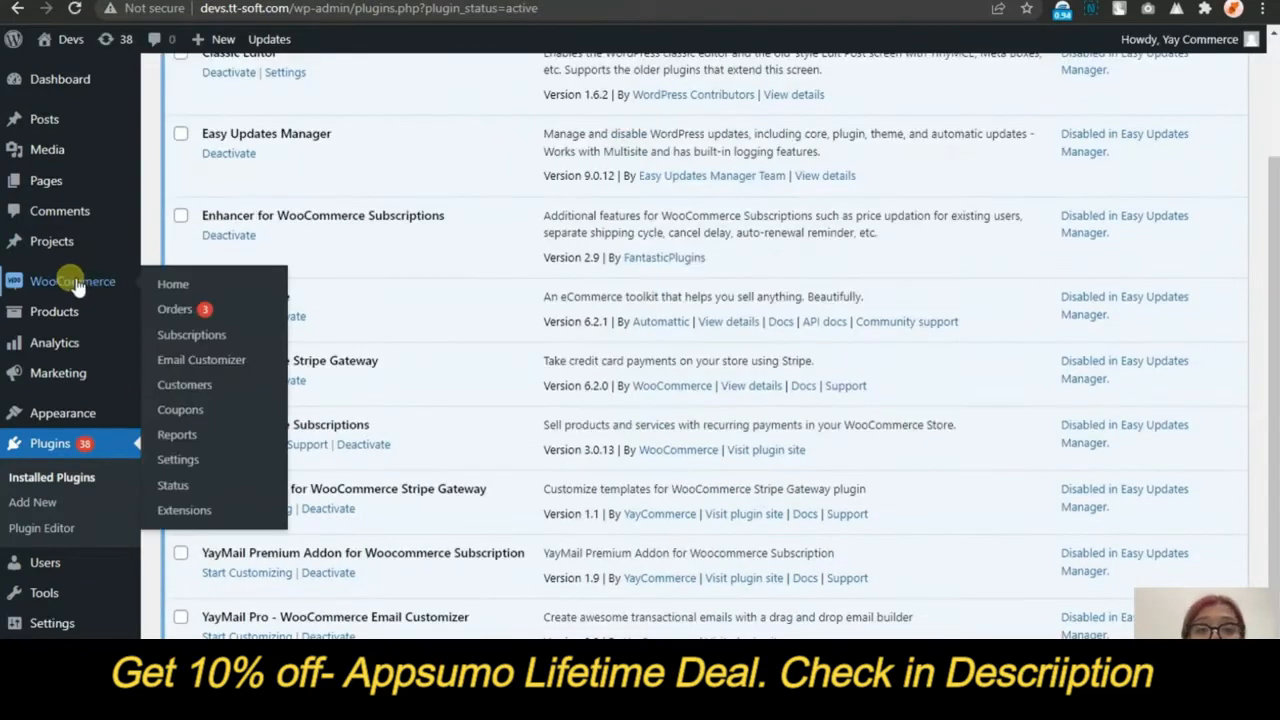
pyautogui.click(185, 460)
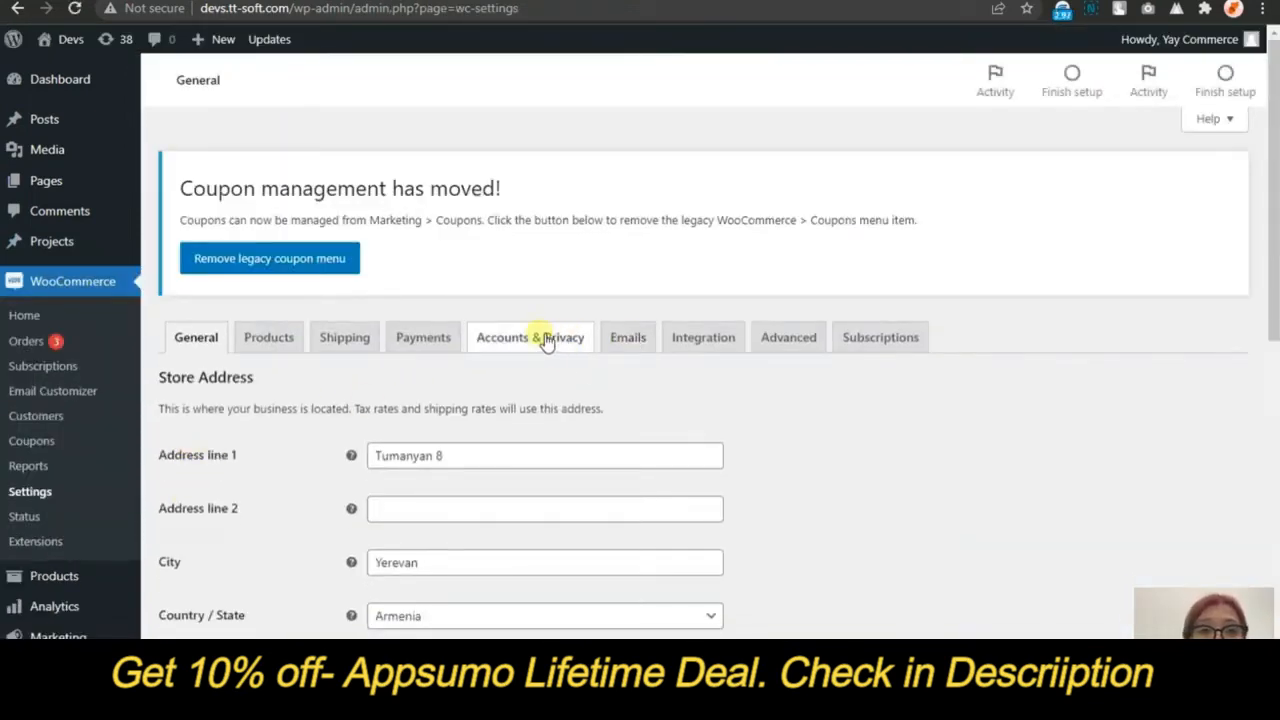
pyautogui.click(612, 339)
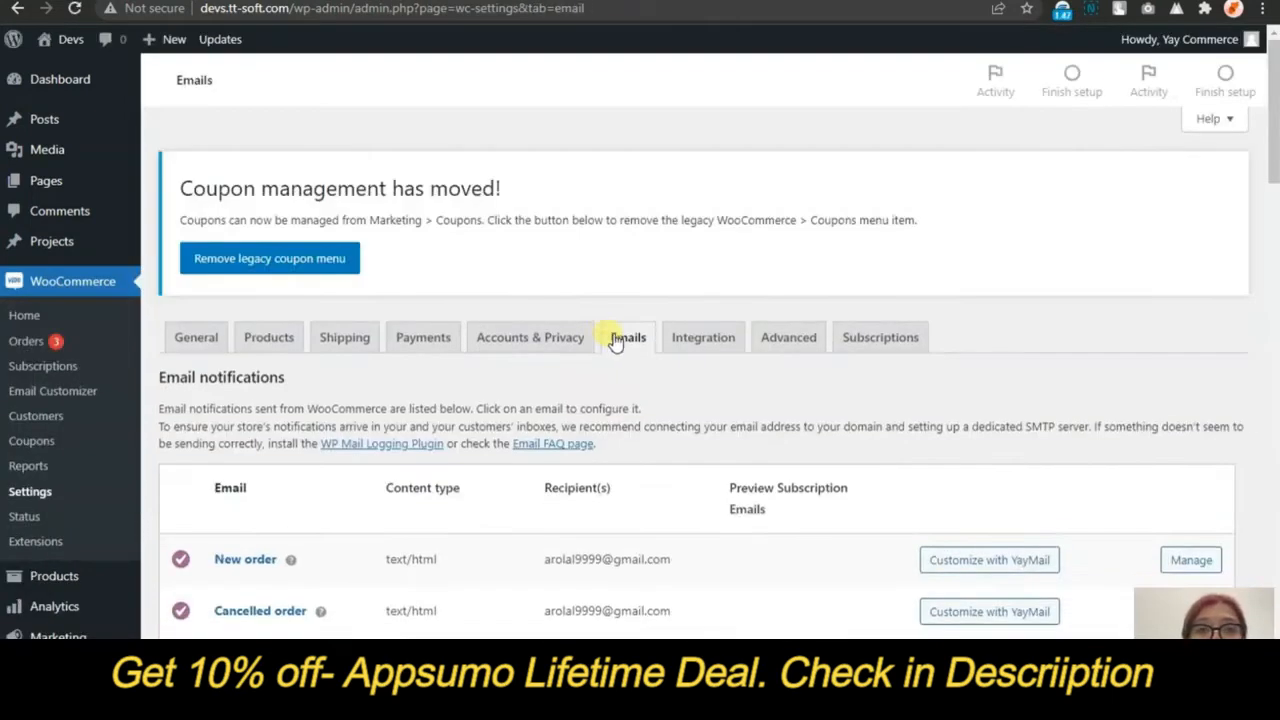
pyautogui.scroll(-1, 600, 337)
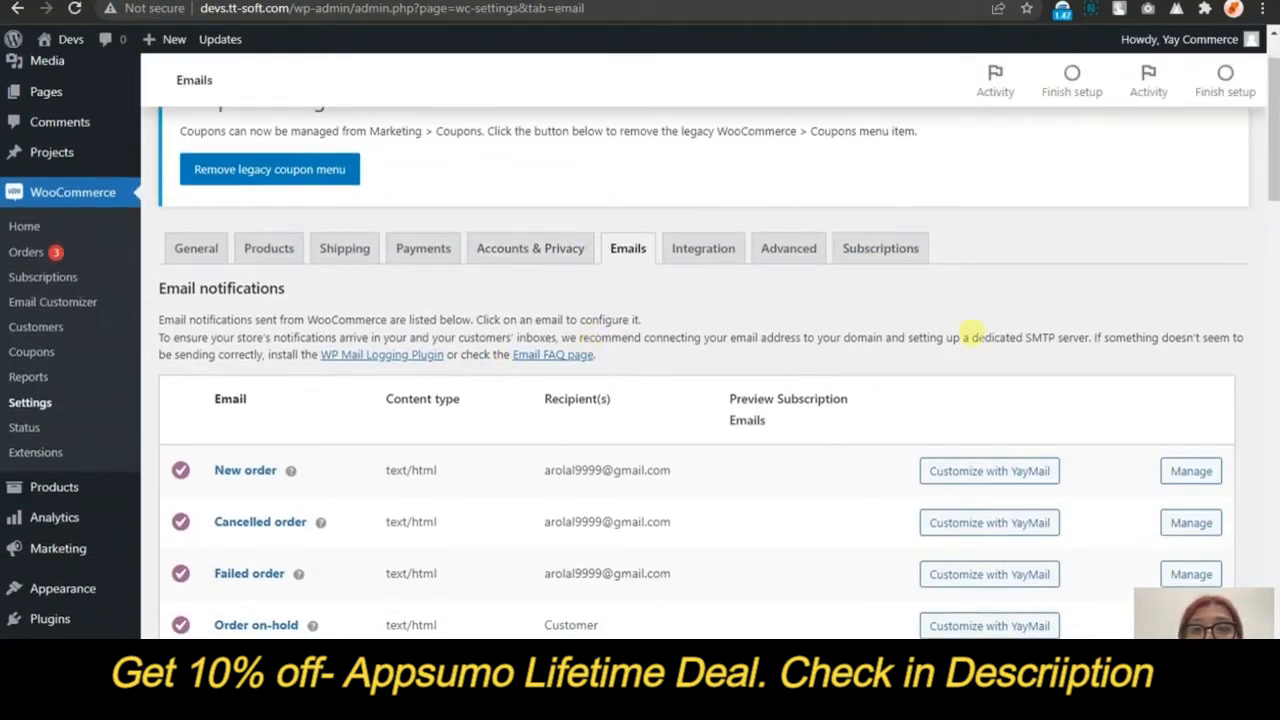
# Look through the email notifications list for the subscription and payment emails that can be customized with YayMail
pyautogui.scroll(-2, 968, 335)
pyautogui.scroll(-1, 250, 305)
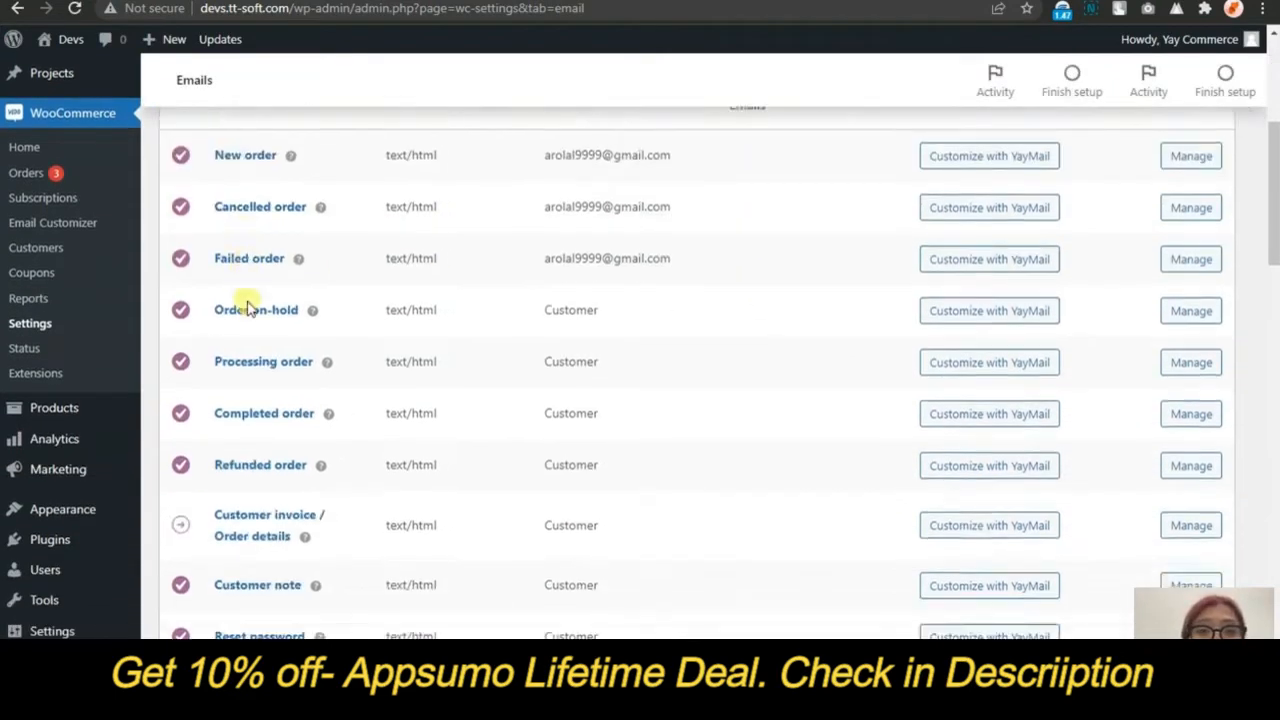
pyautogui.scroll(-10, 248, 305)
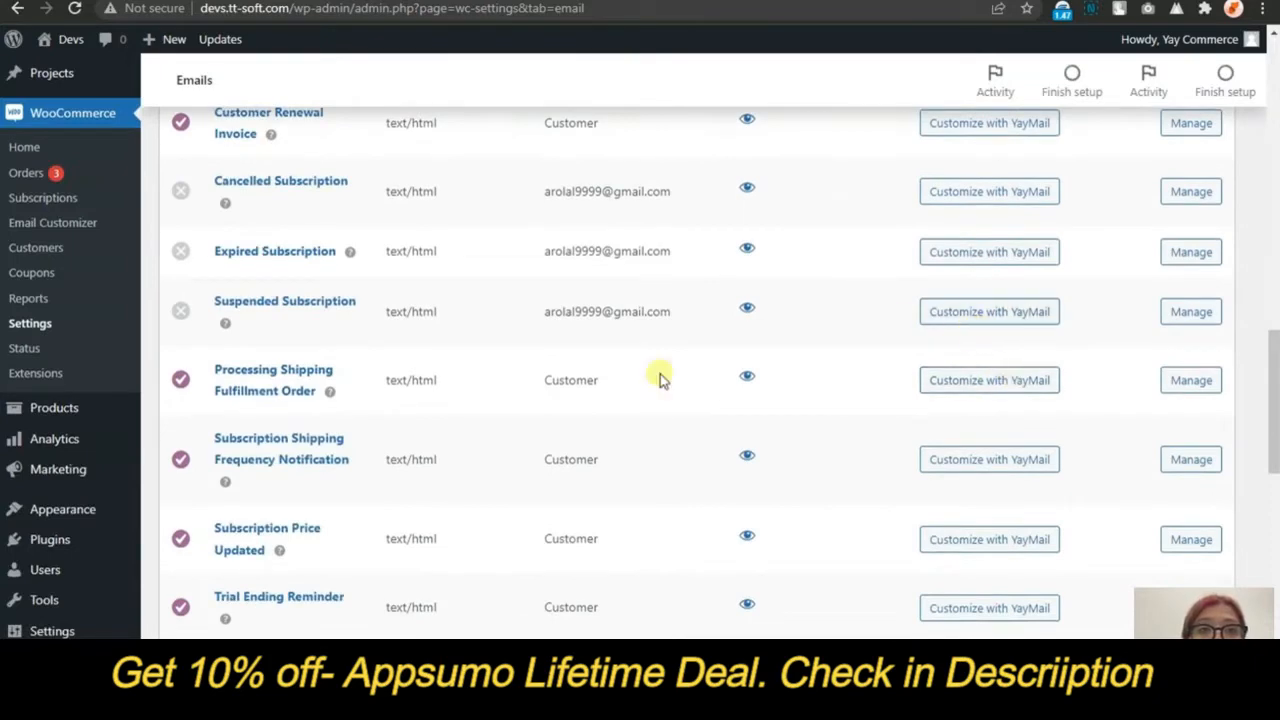
pyautogui.scroll(-6, 660, 374)
pyautogui.scroll(2, 659, 406)
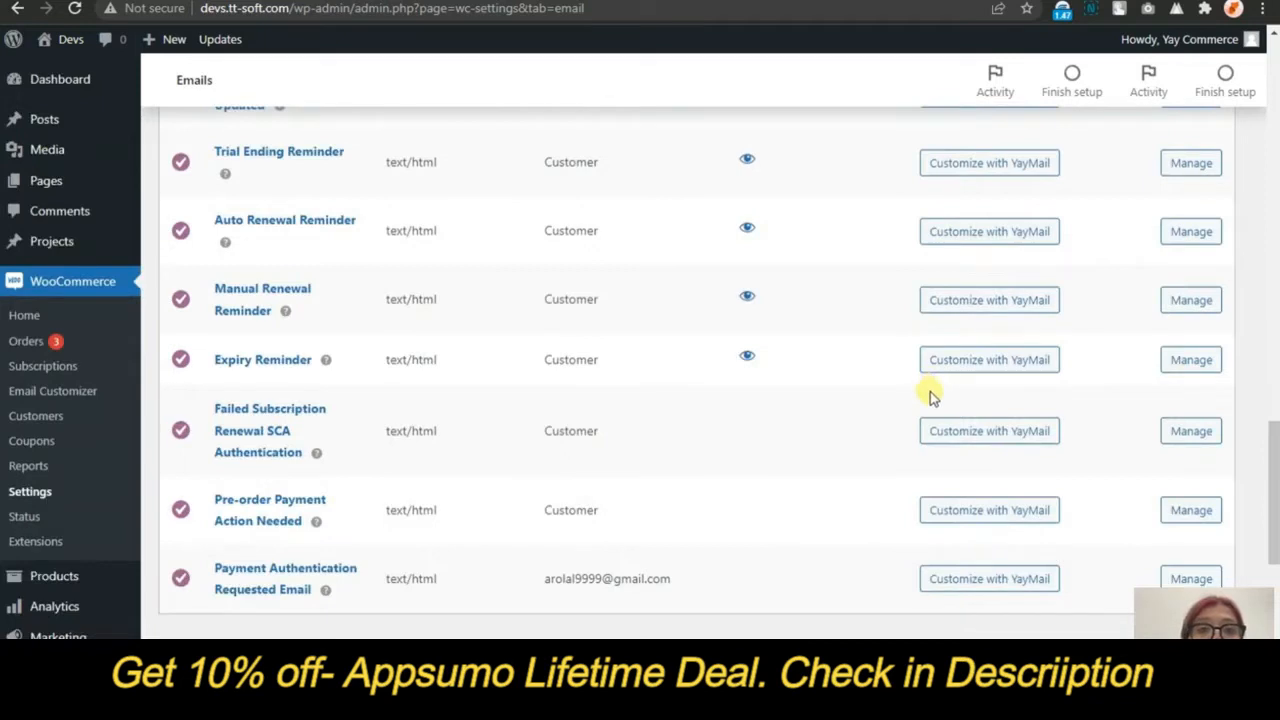
pyautogui.scroll(5, 930, 400)
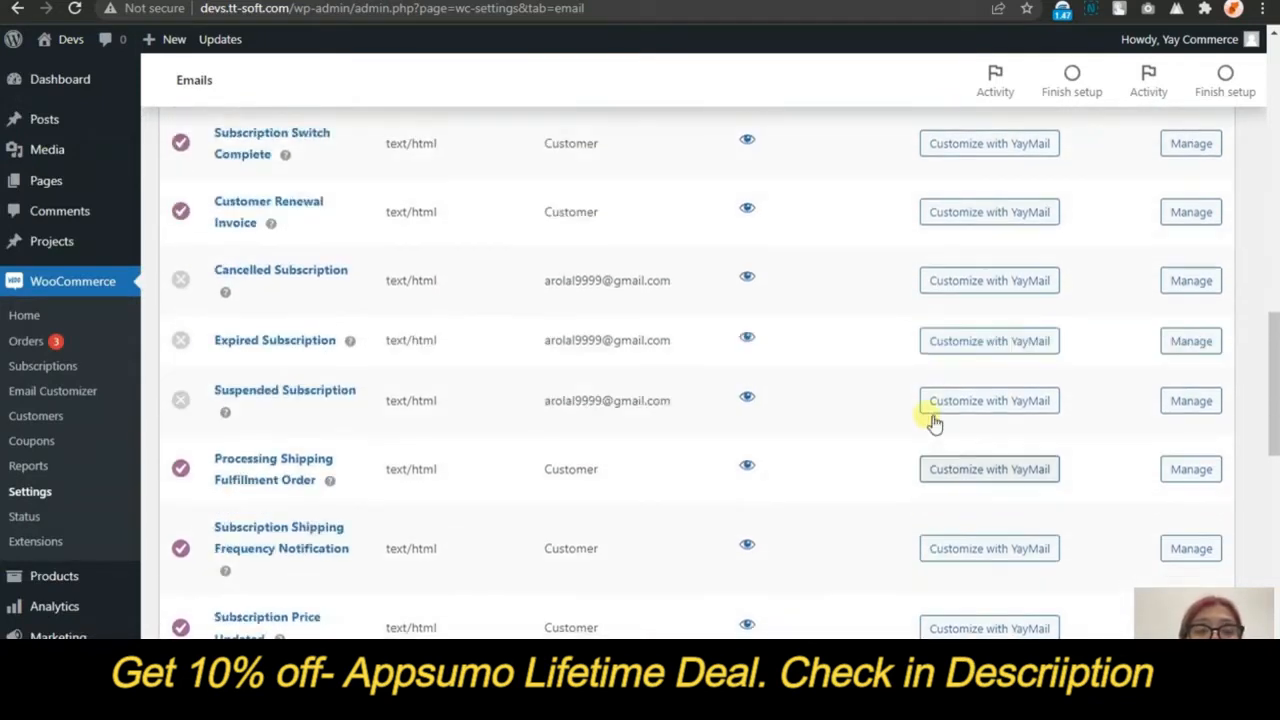
pyautogui.scroll(3, 927, 421)
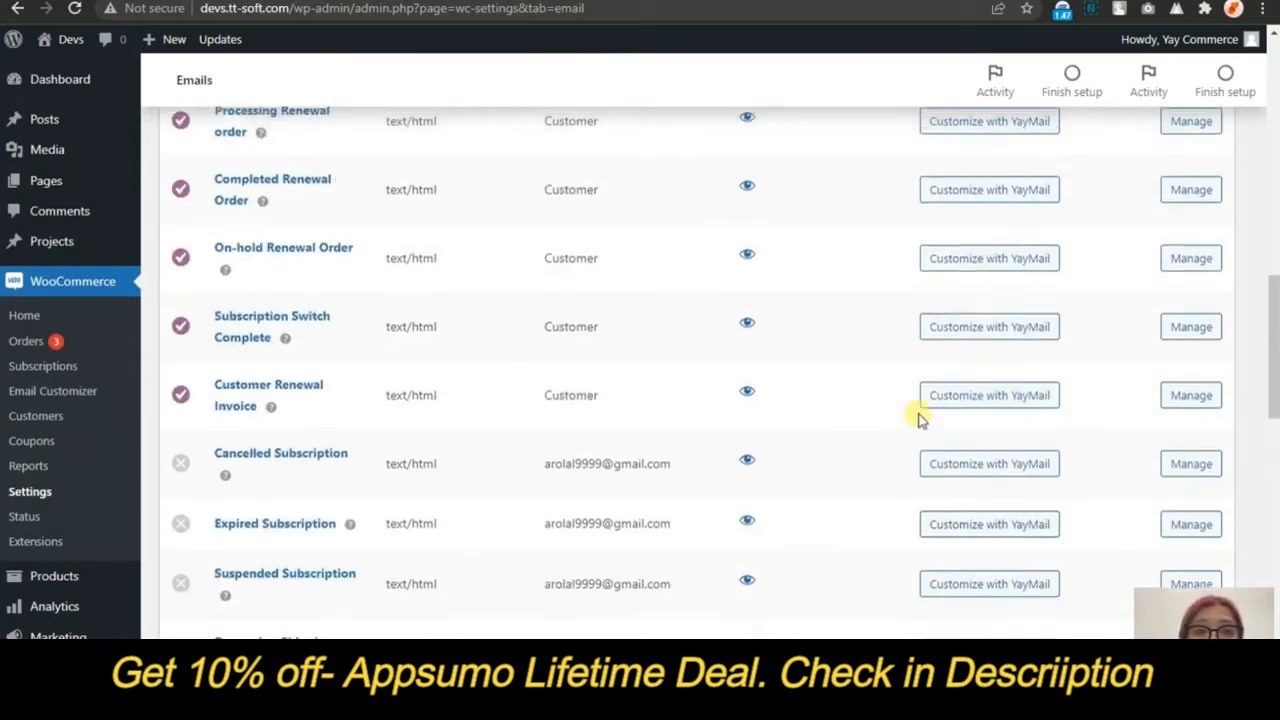
pyautogui.scroll(1, 918, 421)
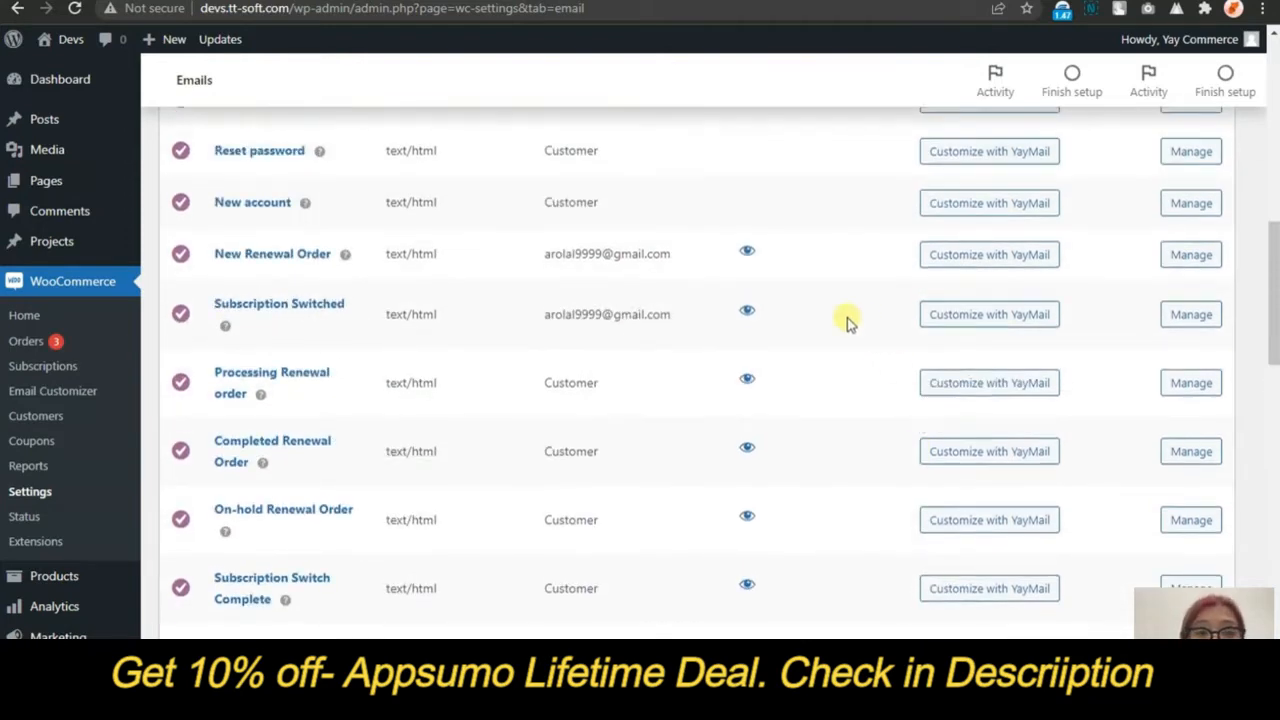
# Open the New Renewal Order email for customizing with YayMail and look over its template layout
pyautogui.click(975, 256)
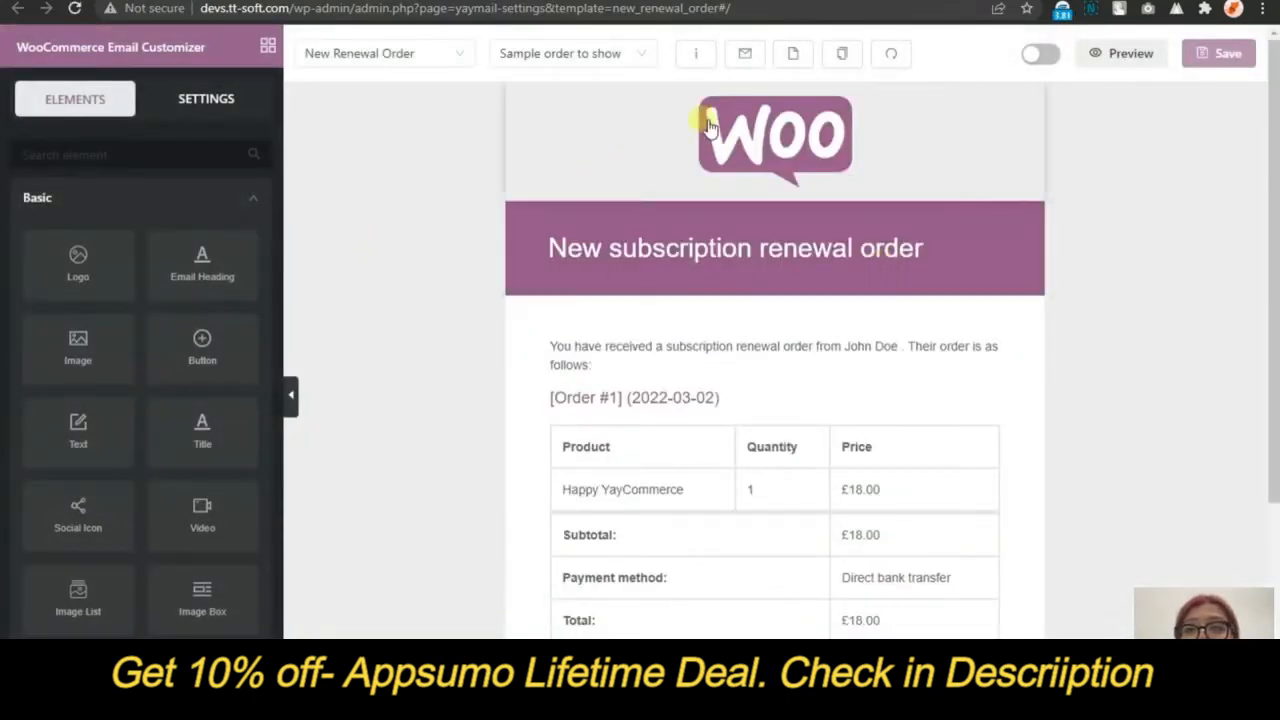
pyautogui.scroll(-3, 909, 357)
pyautogui.scroll(3, 817, 482)
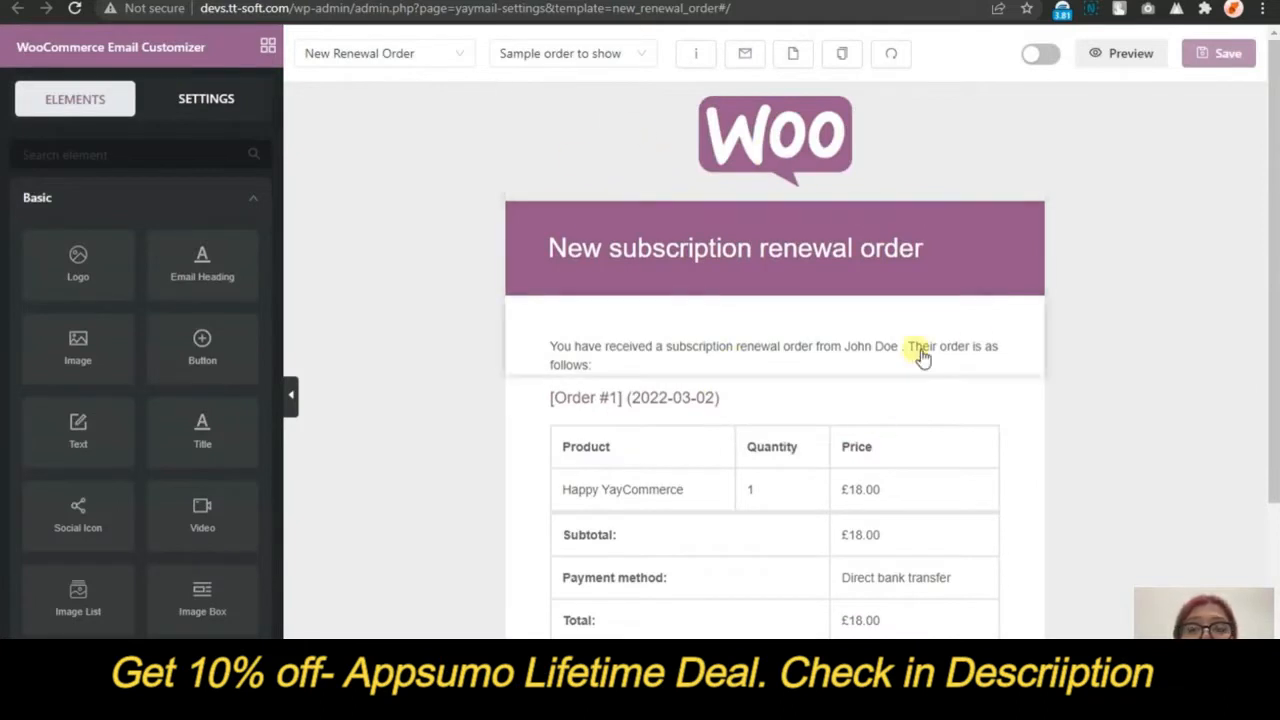
# Replace the template's logo with yaycommerce-logo.png from the media library and increase the logo width
pyautogui.click(660, 145)
pyautogui.scroll(-1, 700, 285)
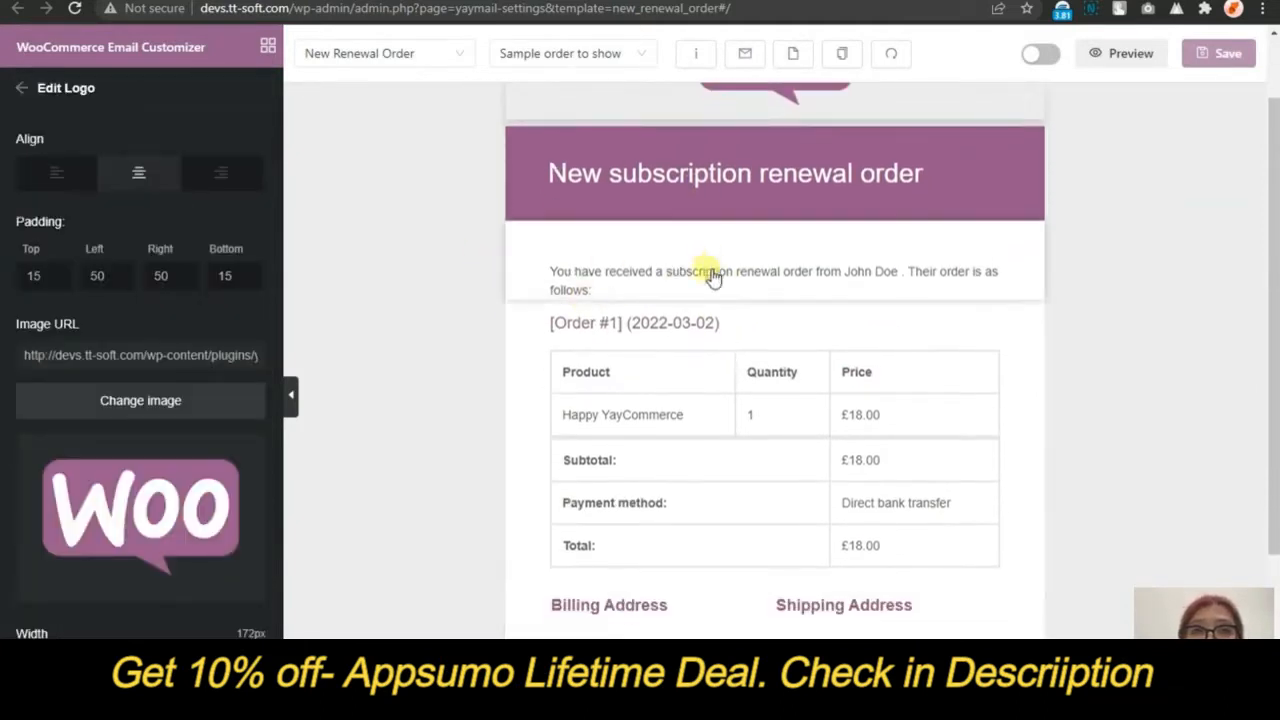
pyautogui.scroll(-1, 713, 278)
pyautogui.scroll(2, 643, 323)
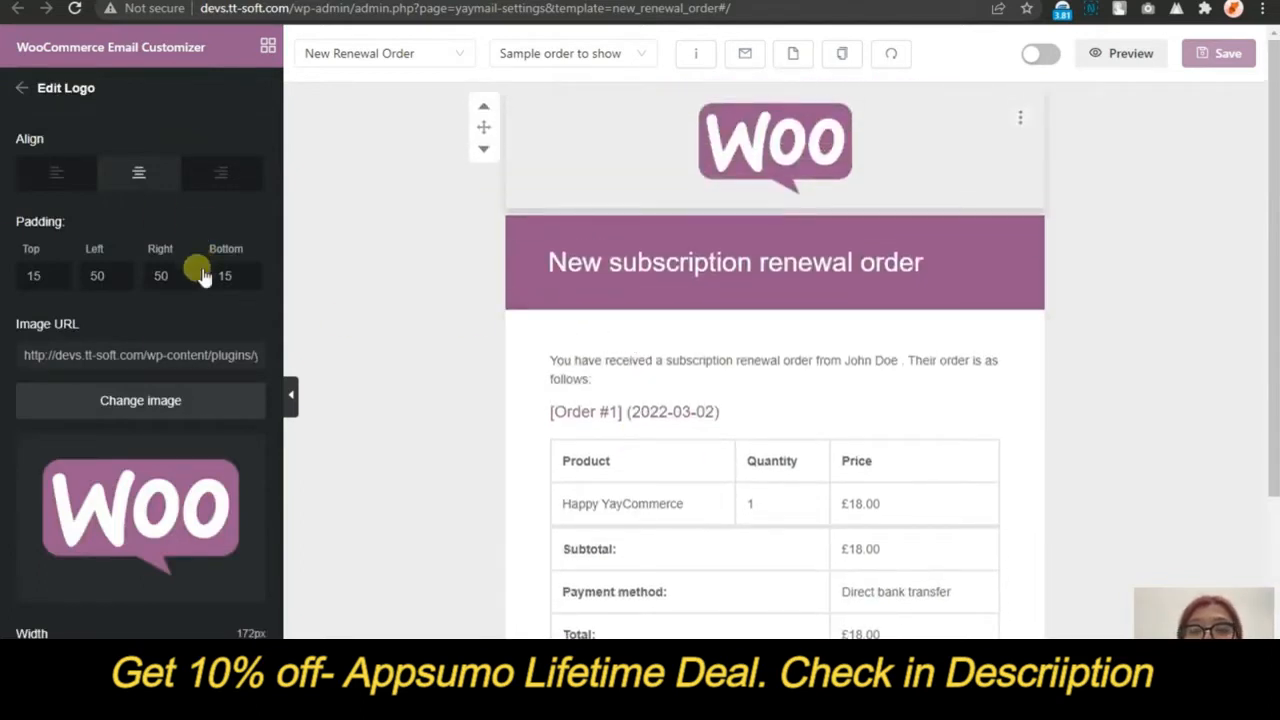
pyautogui.scroll(-2, 180, 300)
pyautogui.click(163, 322)
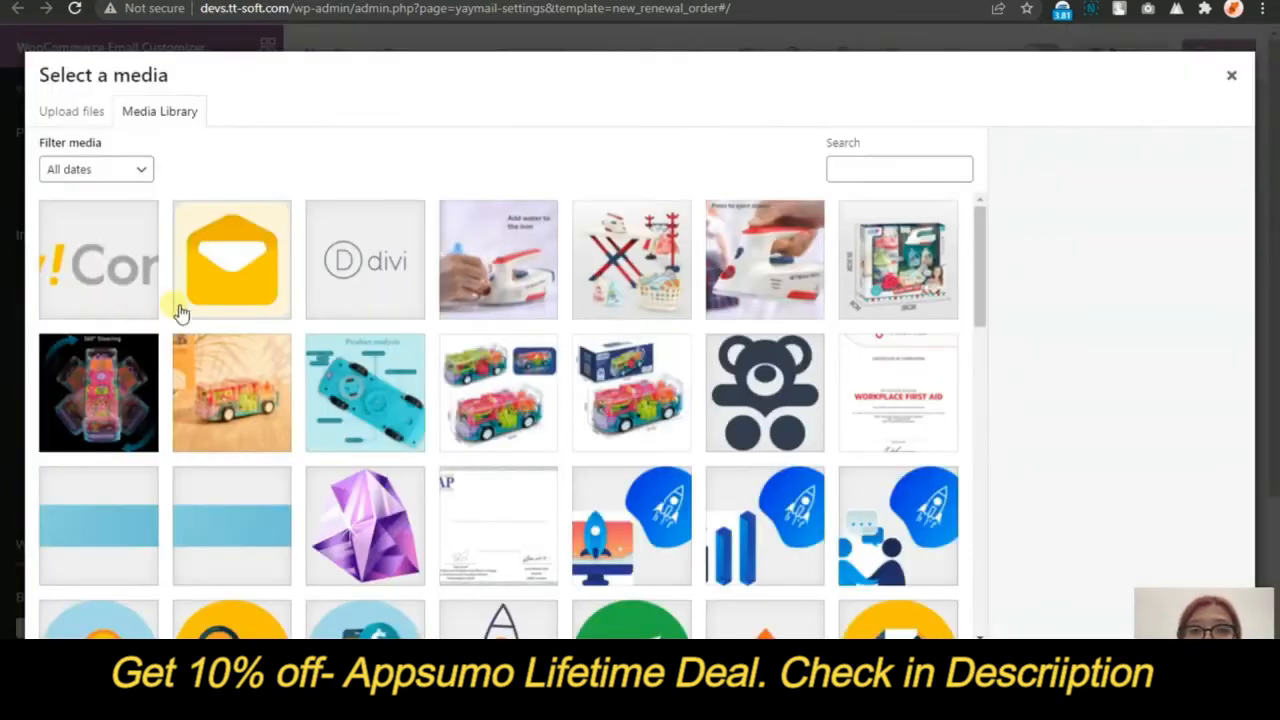
pyautogui.click(132, 292)
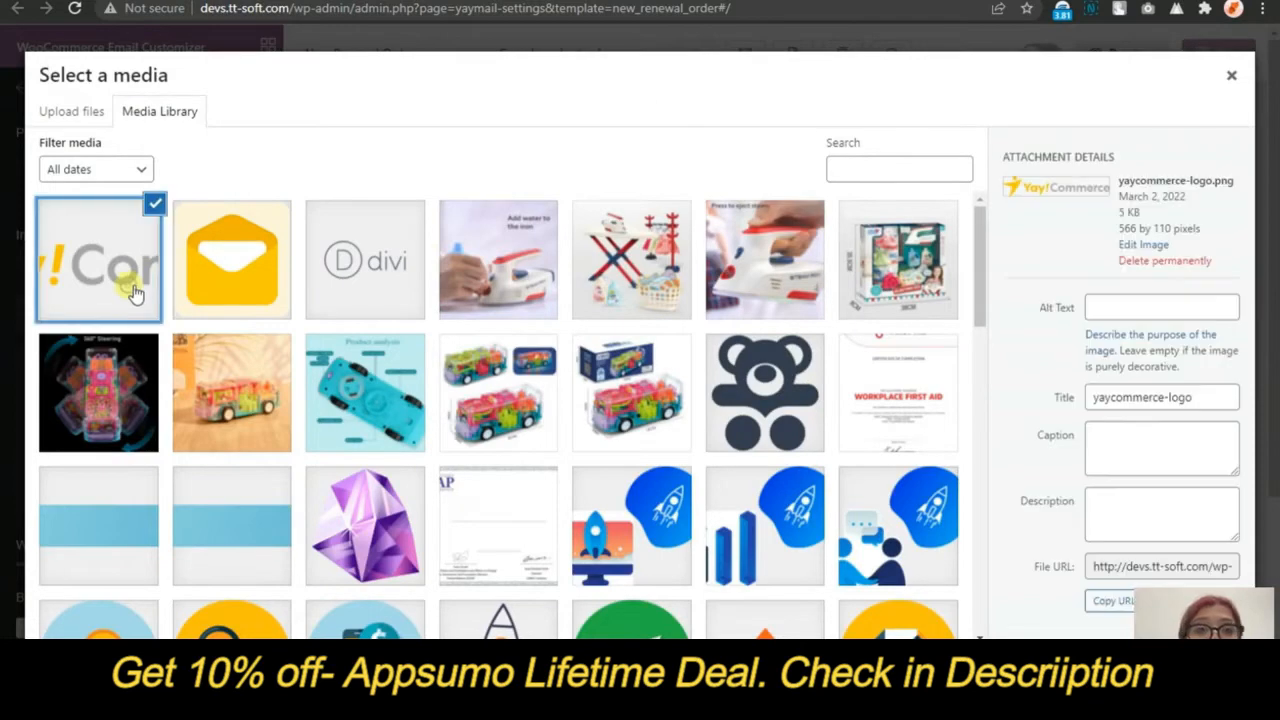
pyautogui.click(1205, 669)
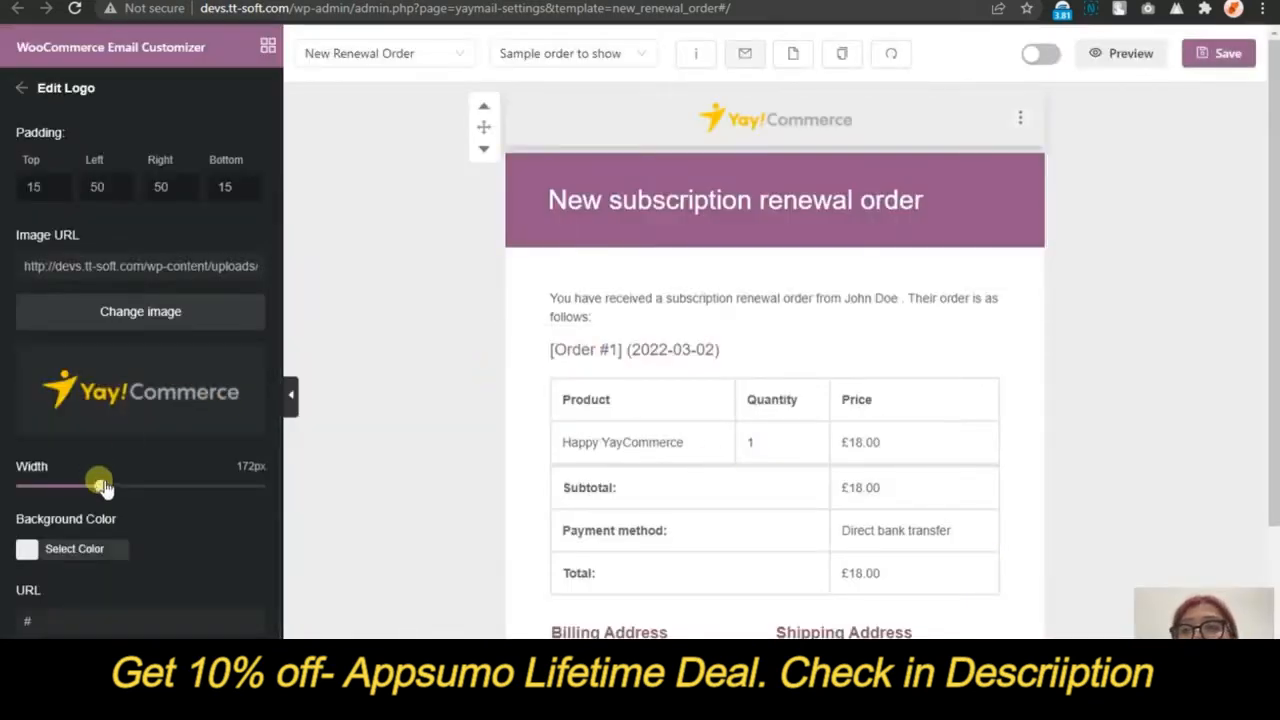
pyautogui.moveTo(100, 486); pyautogui.dragTo(143, 500)
# Set the top padding of the "New subscription renewal order" email heading to 20
pyautogui.click(534, 234)
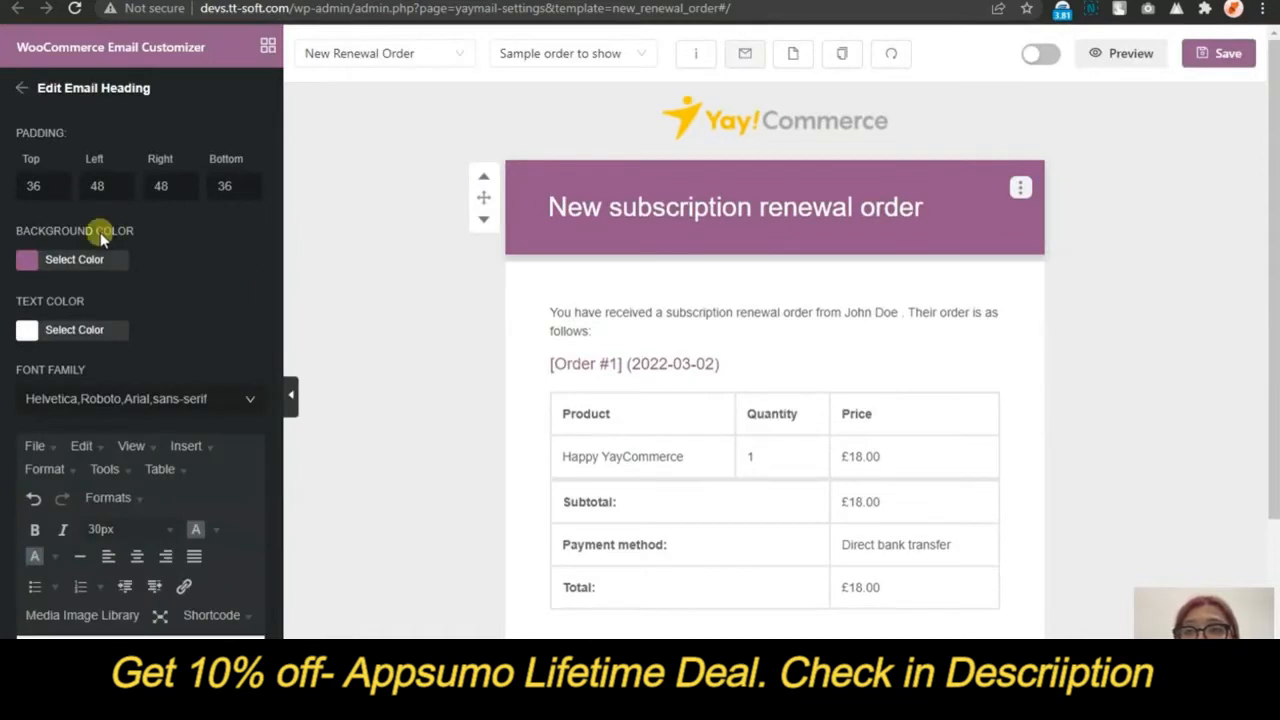
pyautogui.click(61, 181)
pyautogui.click(61, 181)
pyautogui.click(61, 181)
pyautogui.click(61, 181)
pyautogui.click(62, 191)
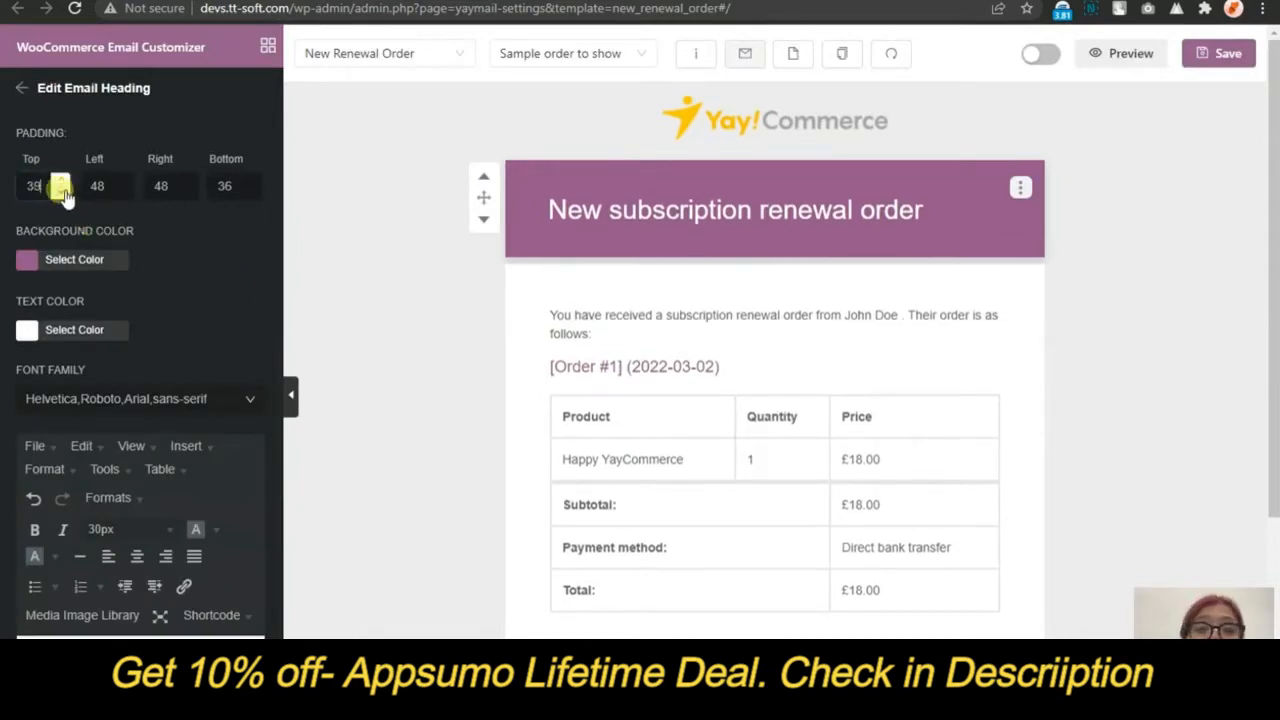
pyautogui.click(62, 191)
pyautogui.click(62, 191)
pyautogui.click(62, 191)
pyautogui.click(62, 191)
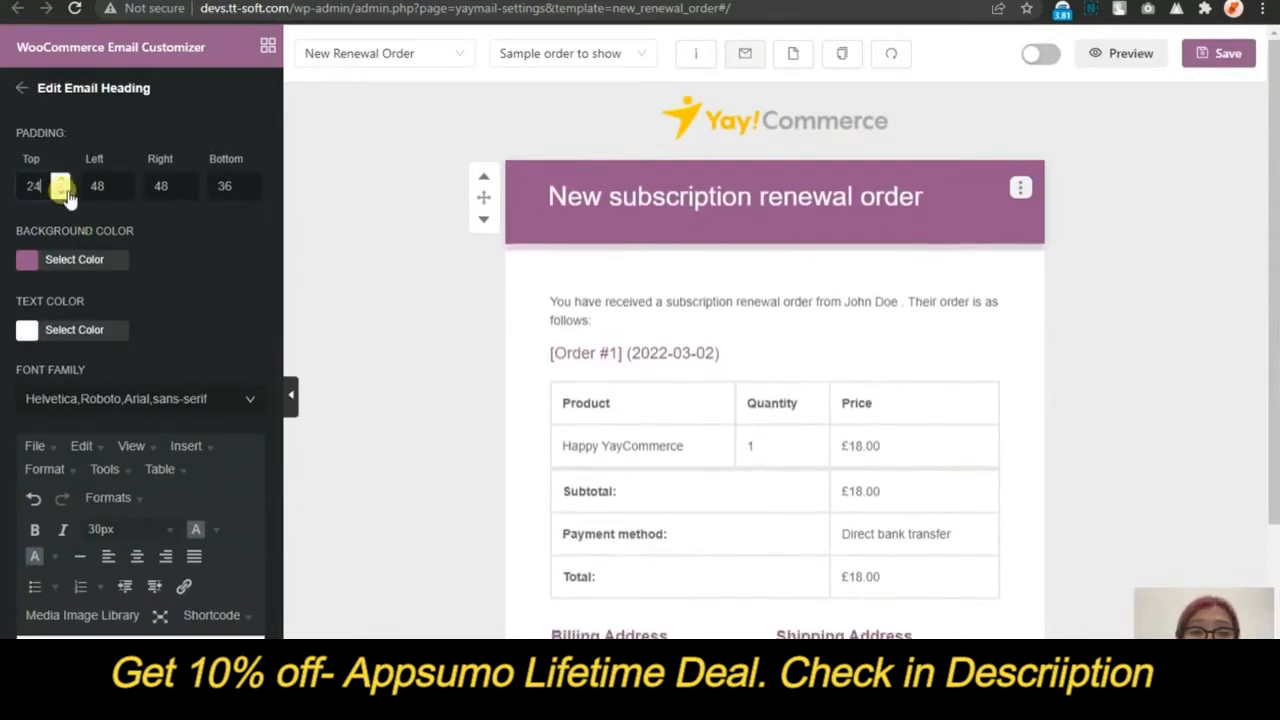
pyautogui.click(62, 191)
pyautogui.click(62, 191)
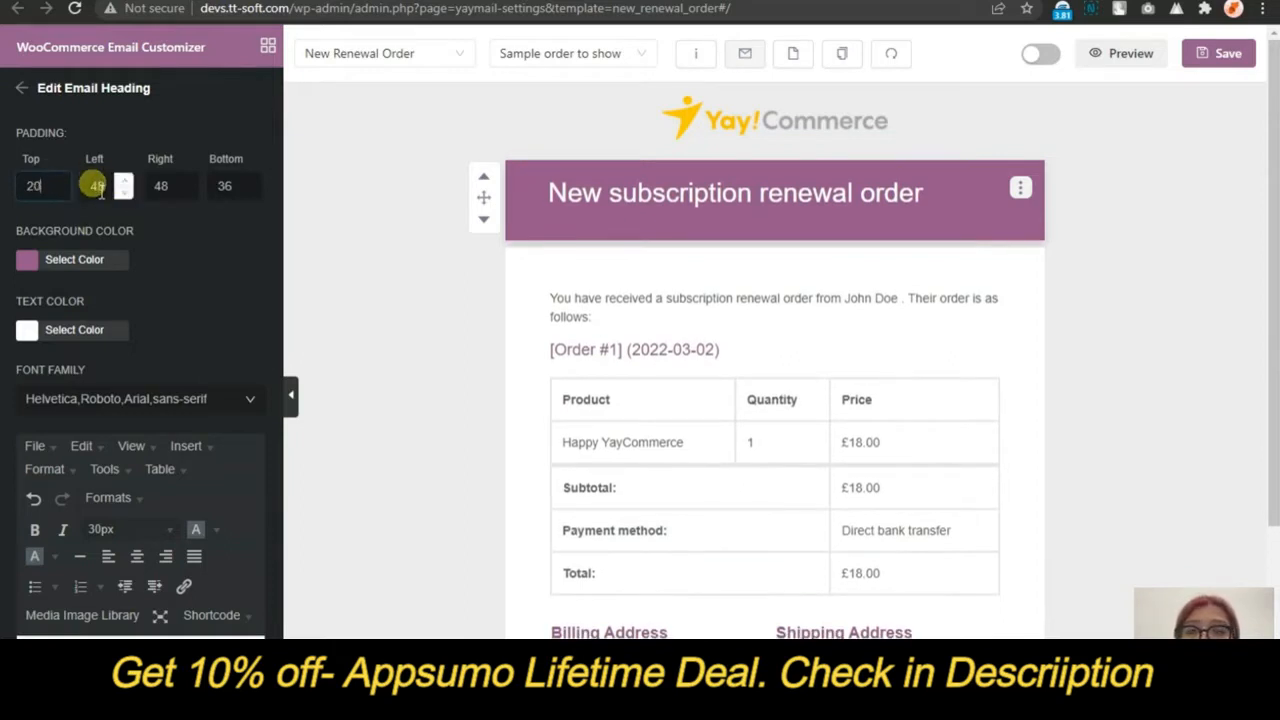
# Set the email heading's left padding to 25 and its bottom padding to 20
pyautogui.doubleClick(95, 187)
pyautogui.write('25')
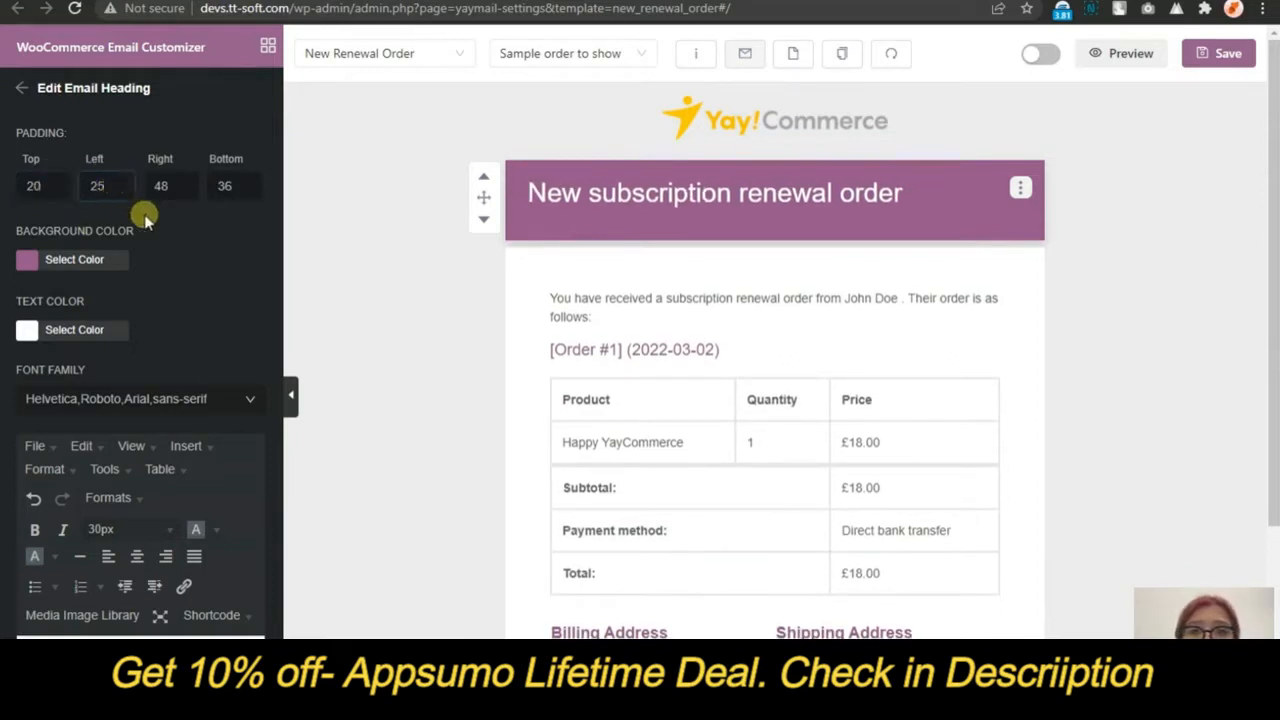
pyautogui.doubleClick(222, 187)
pyautogui.write('20')
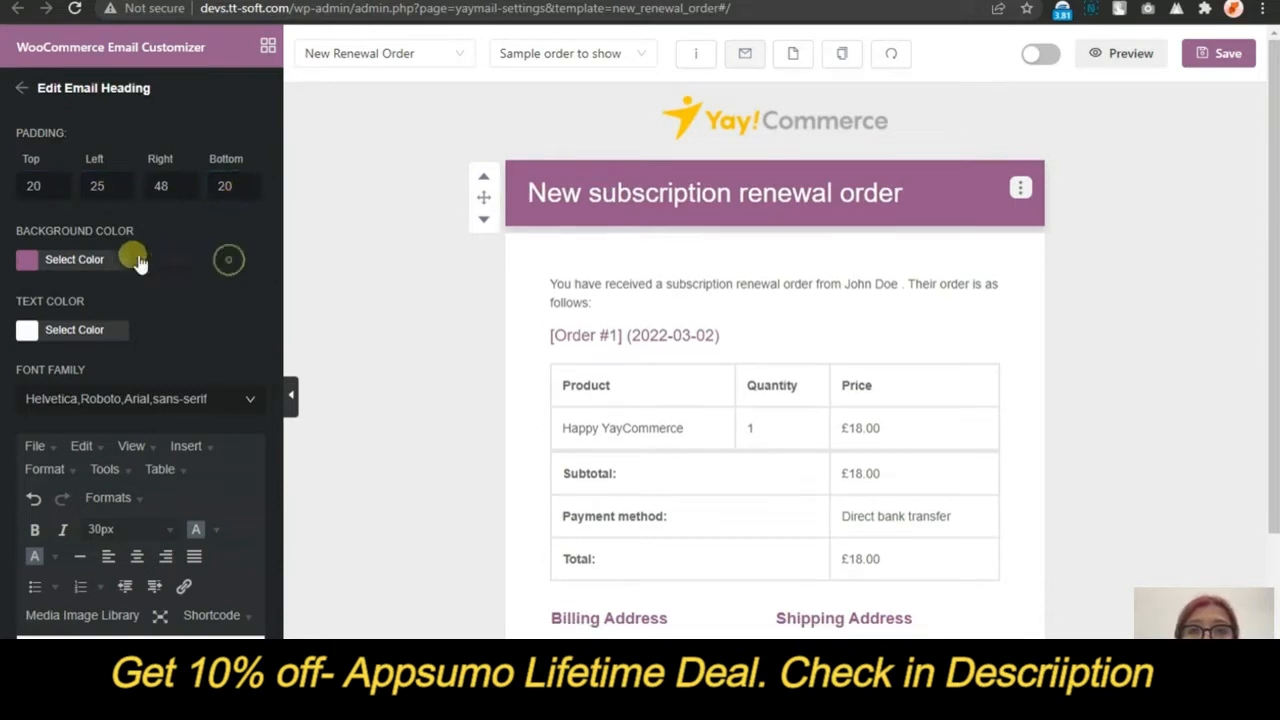
# Change the email heading's background color to the preset turquoise 50E3C2
pyautogui.click(30, 259)
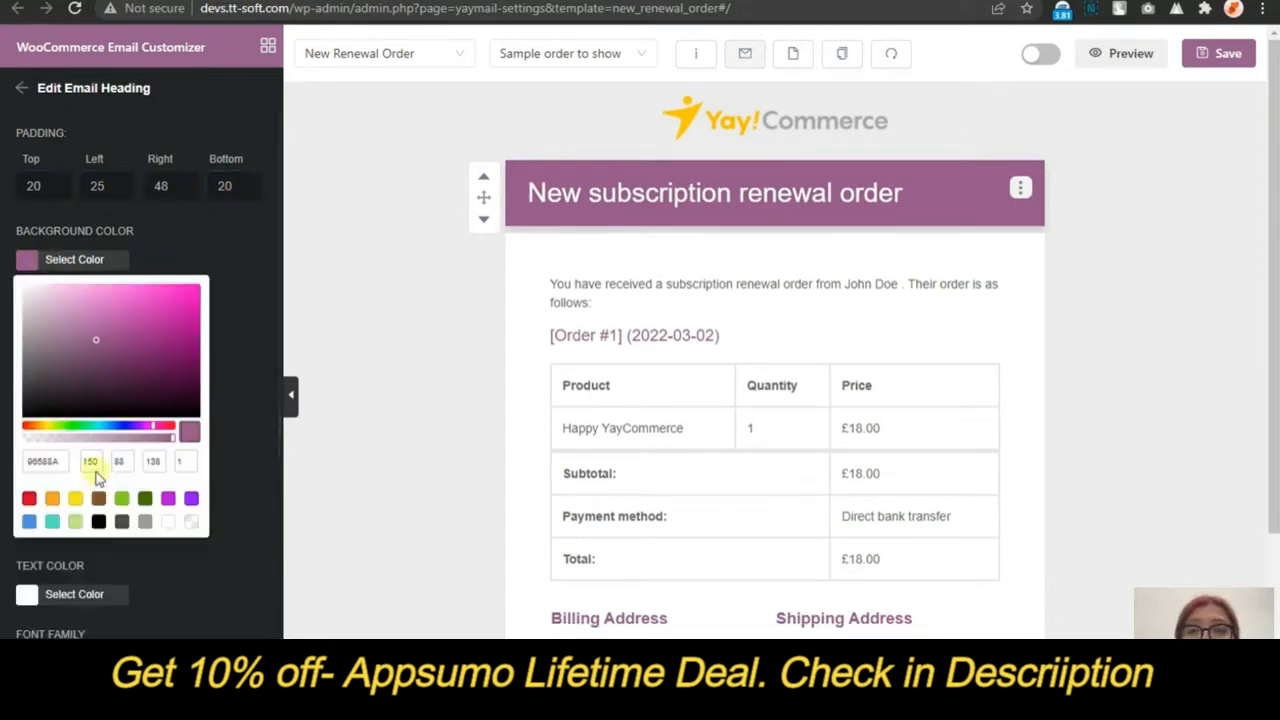
pyautogui.click(54, 522)
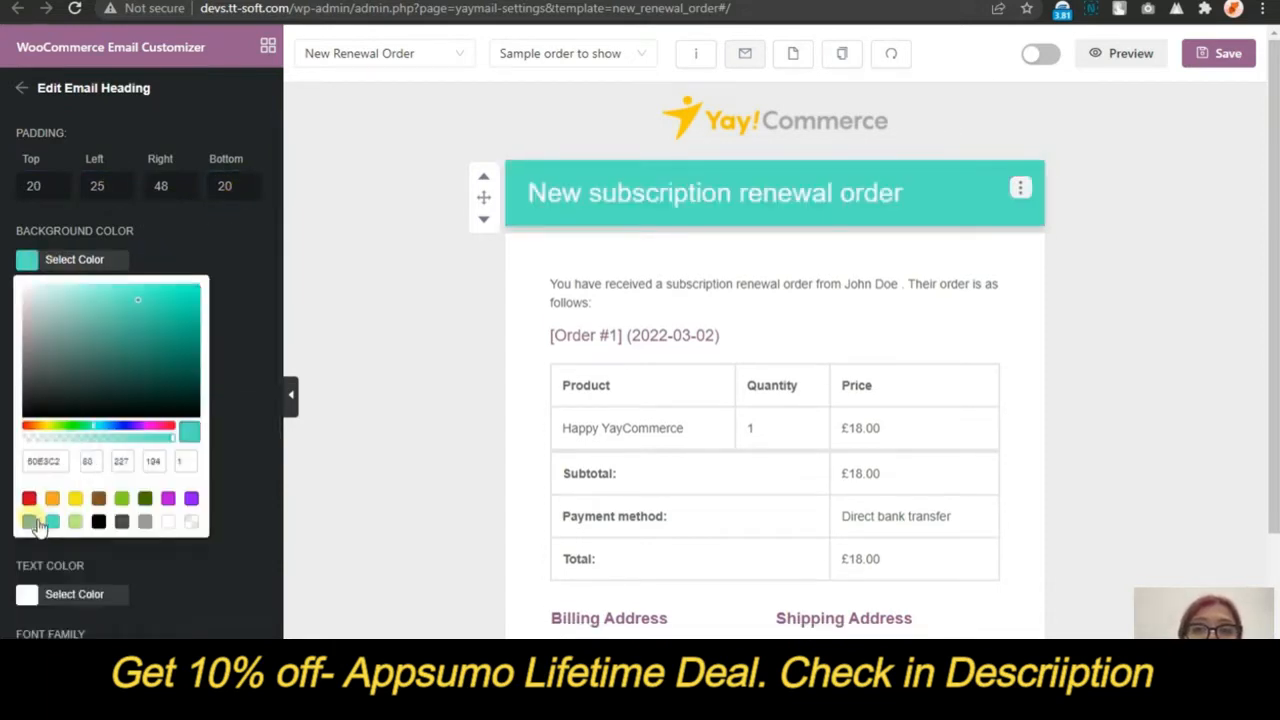
pyautogui.click(222, 248)
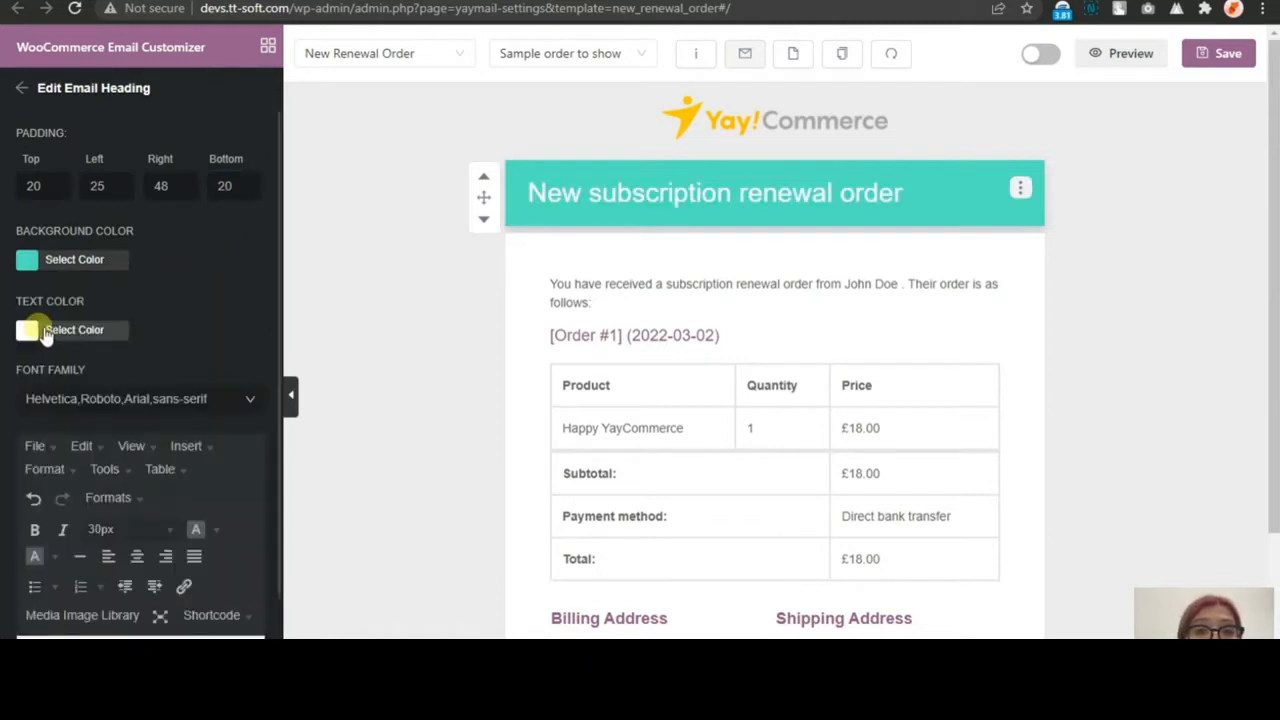
# Try other shades for the email heading's text color and return it to white
pyautogui.click(28, 330)
pyautogui.moveTo(106, 395); pyautogui.dragTo(30, 360)
pyautogui.click(164, 298)
# Try Times New Roman on the email heading, settle on the "Helvetica Neue" font family, and add a colon after "New subscription renewal order"
pyautogui.scroll(-1, 186, 285)
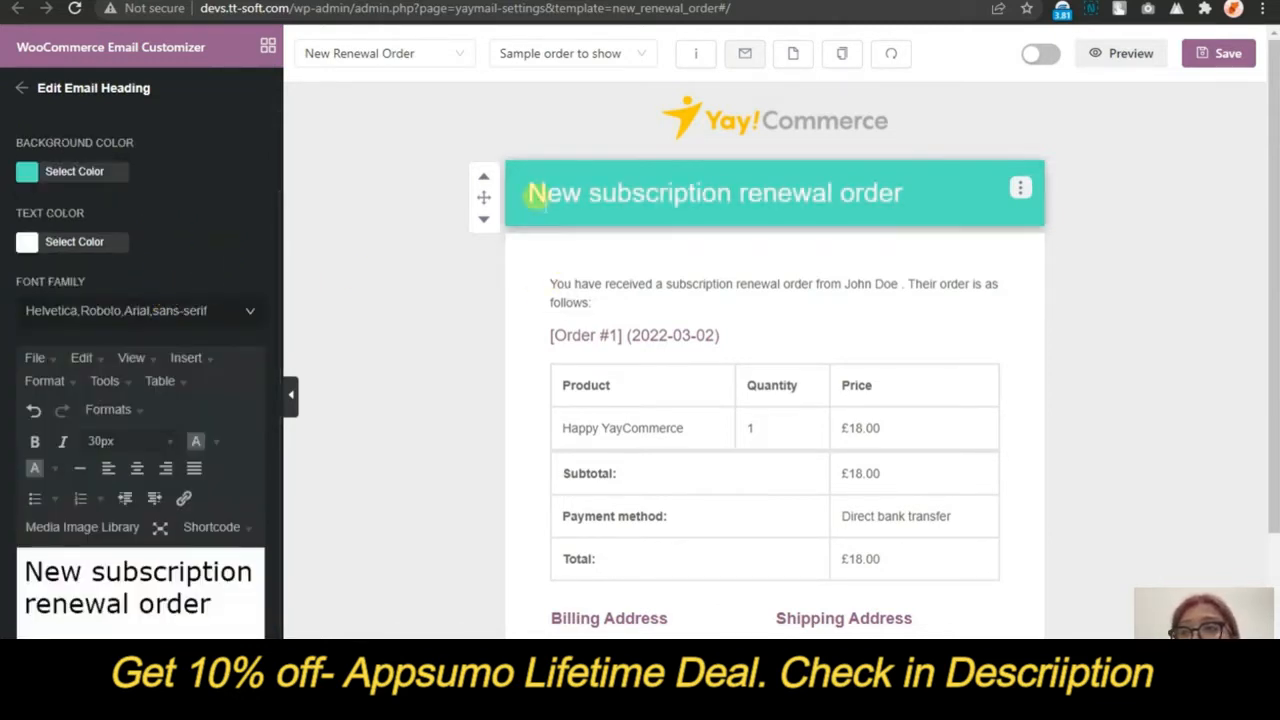
pyautogui.click(238, 315)
pyautogui.click(155, 412)
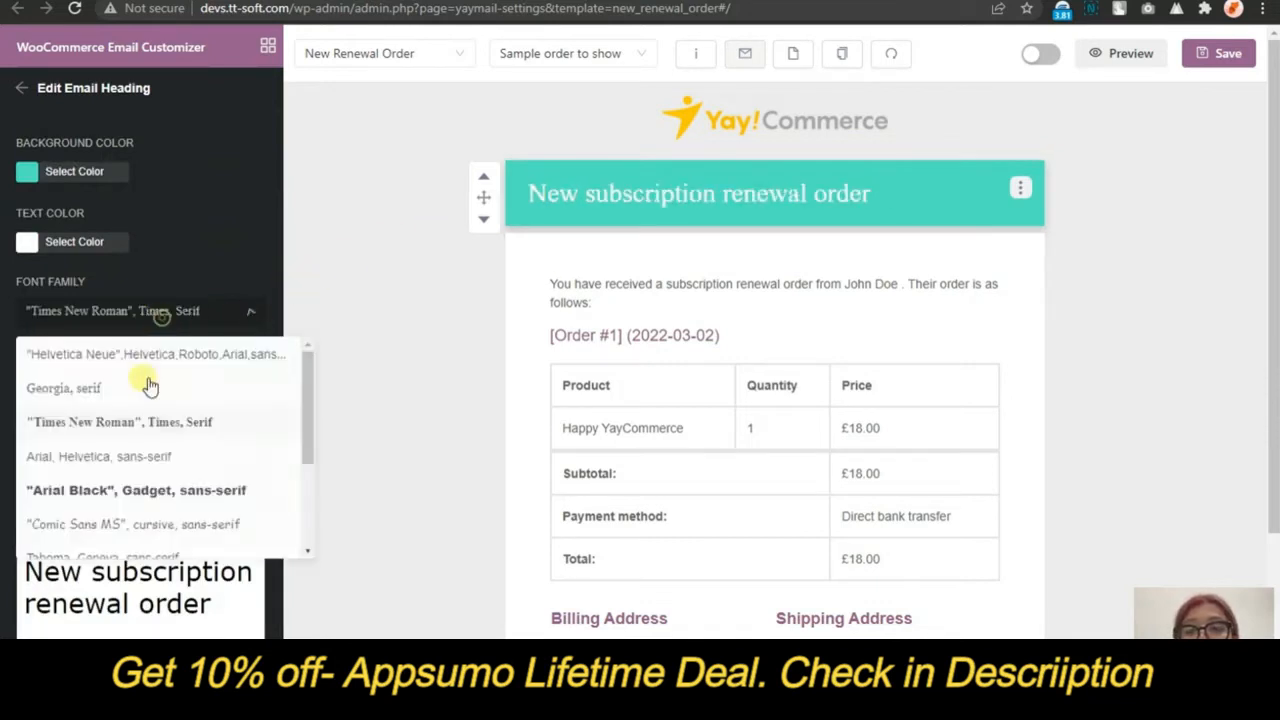
pyautogui.scroll(-3, 110, 480)
pyautogui.scroll(3, 100, 400)
pyautogui.click(95, 360)
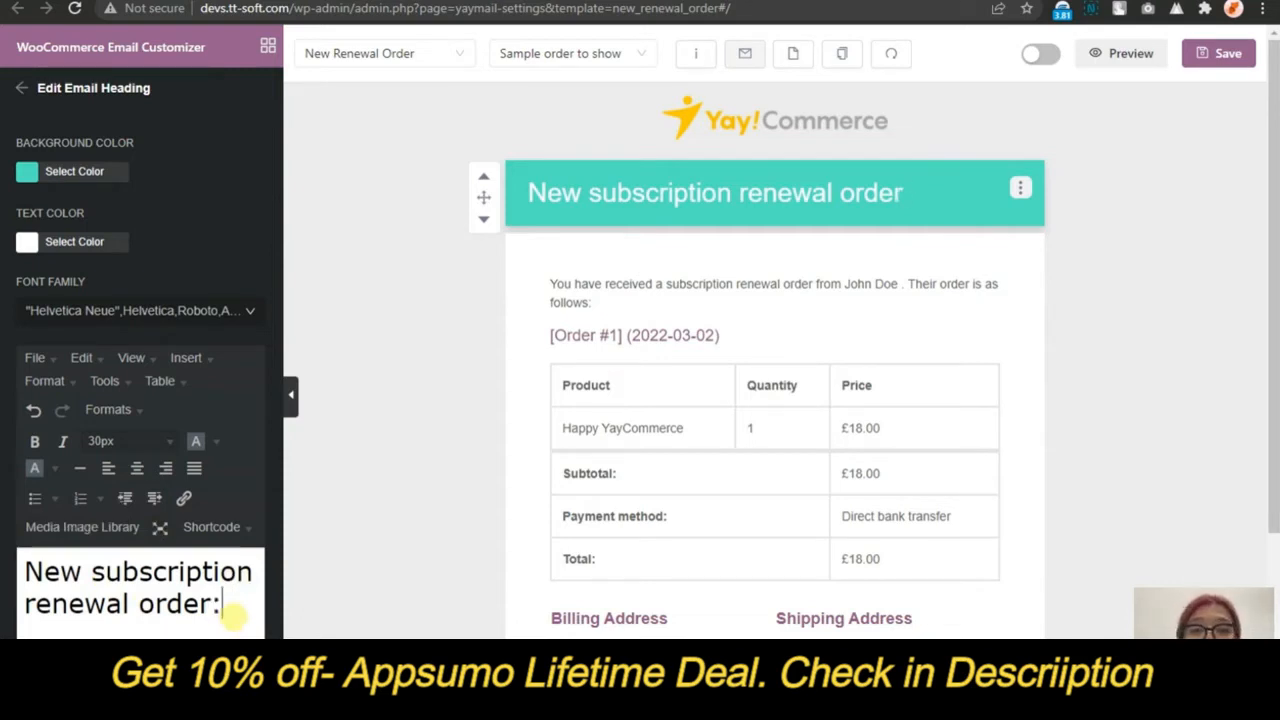
pyautogui.scroll(-2, 420, 430)
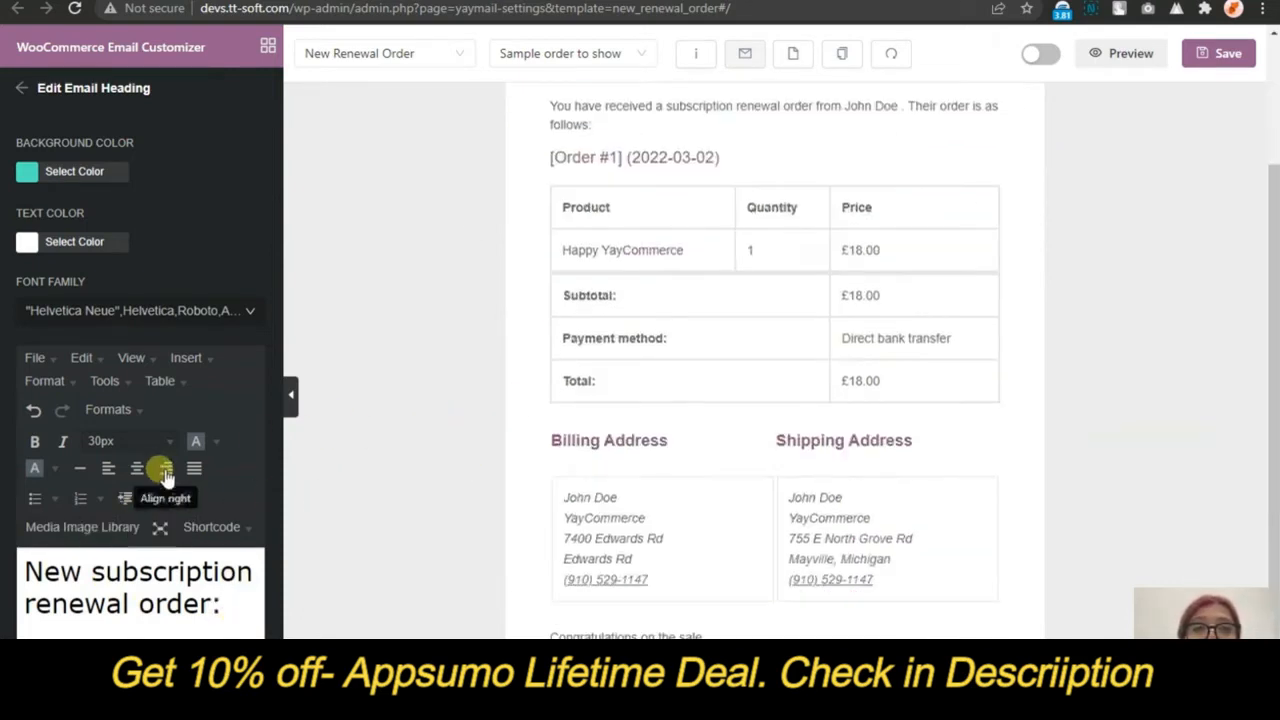
pyautogui.scroll(2, 529, 297)
# Insert a line break after "renewal order from" in the intro text, before the billing first name shortcode
pyautogui.click(688, 261)
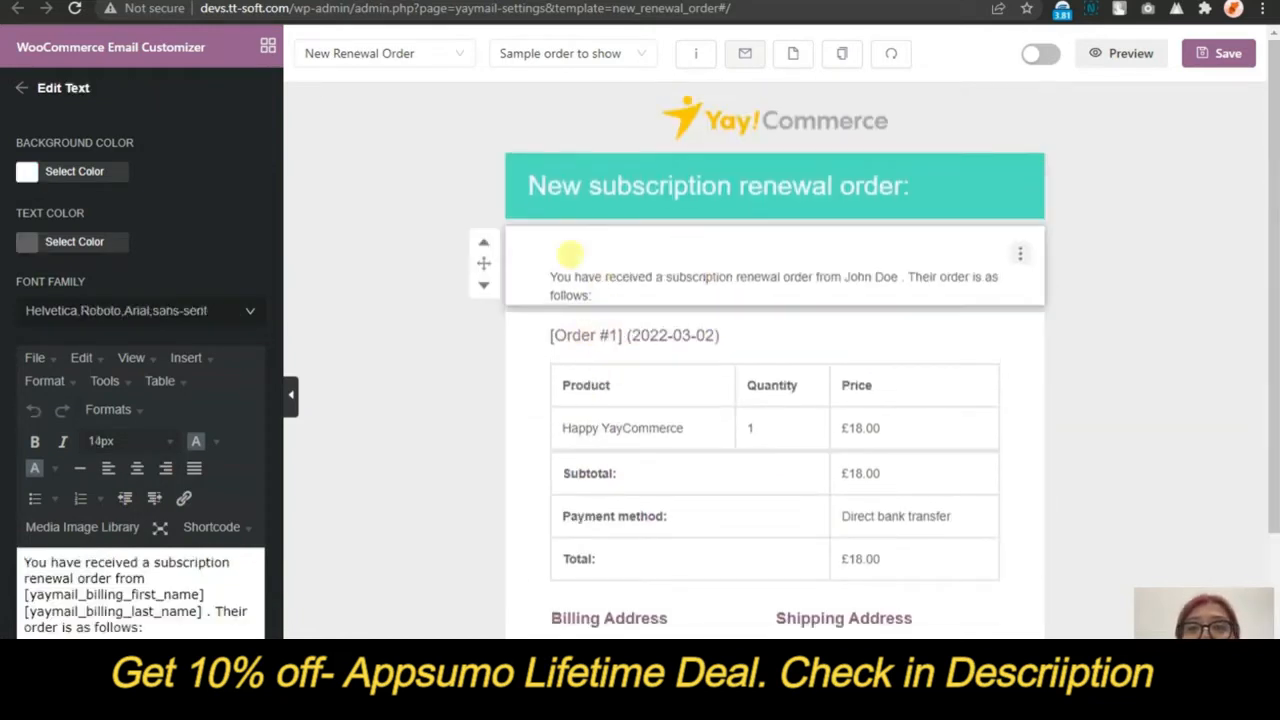
pyautogui.scroll(1, 145, 337)
pyautogui.scroll(-1, 206, 330)
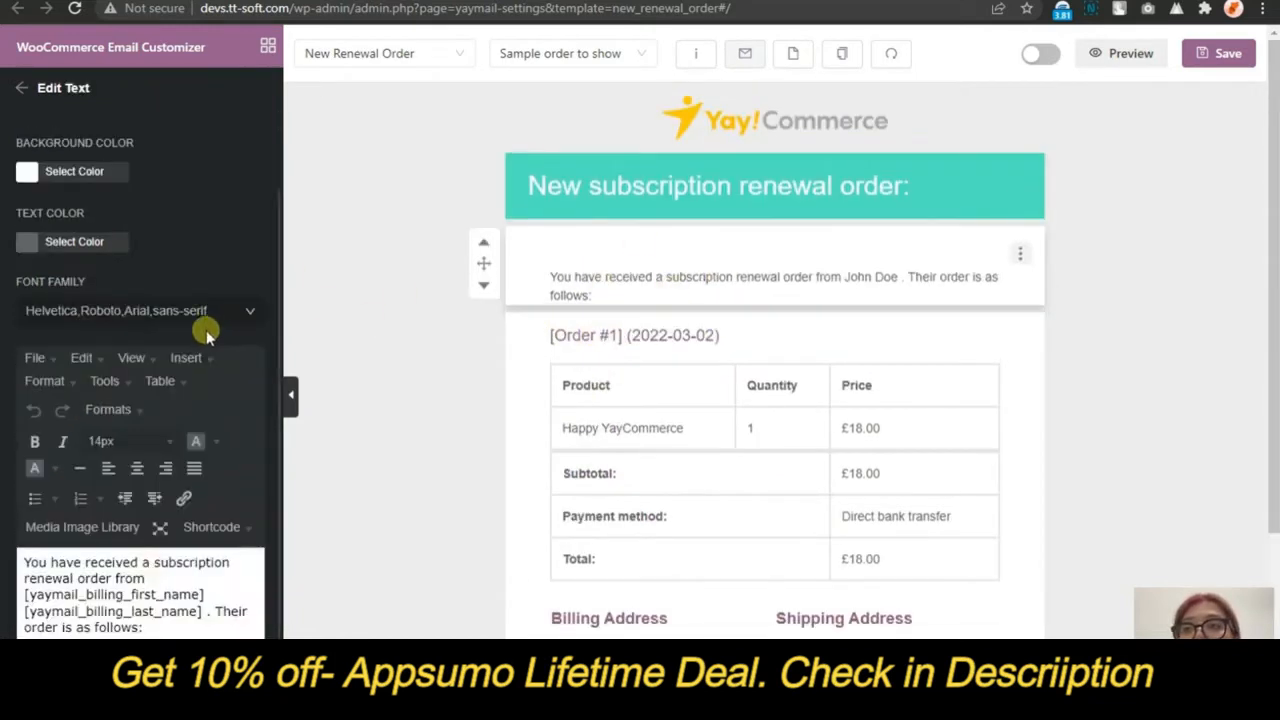
pyautogui.click(146, 578)
pyautogui.hotkey('shift', 'Return')
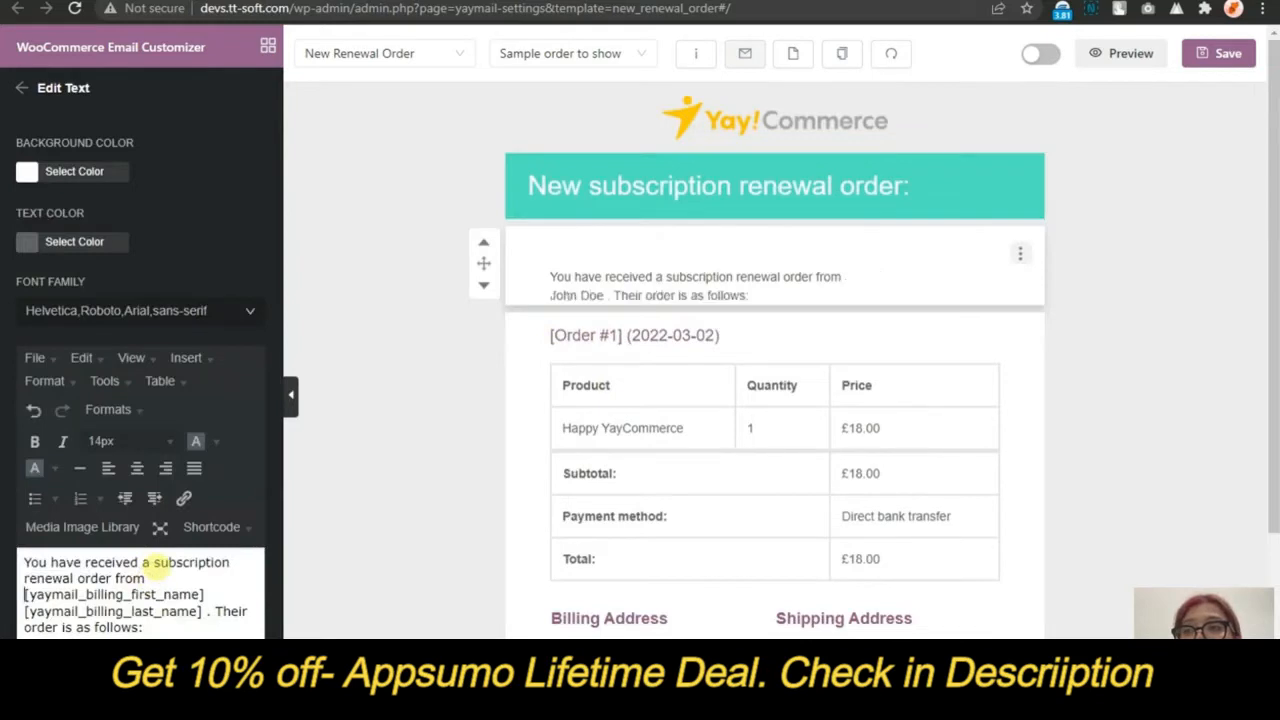
pyautogui.doubleClick(158, 594)
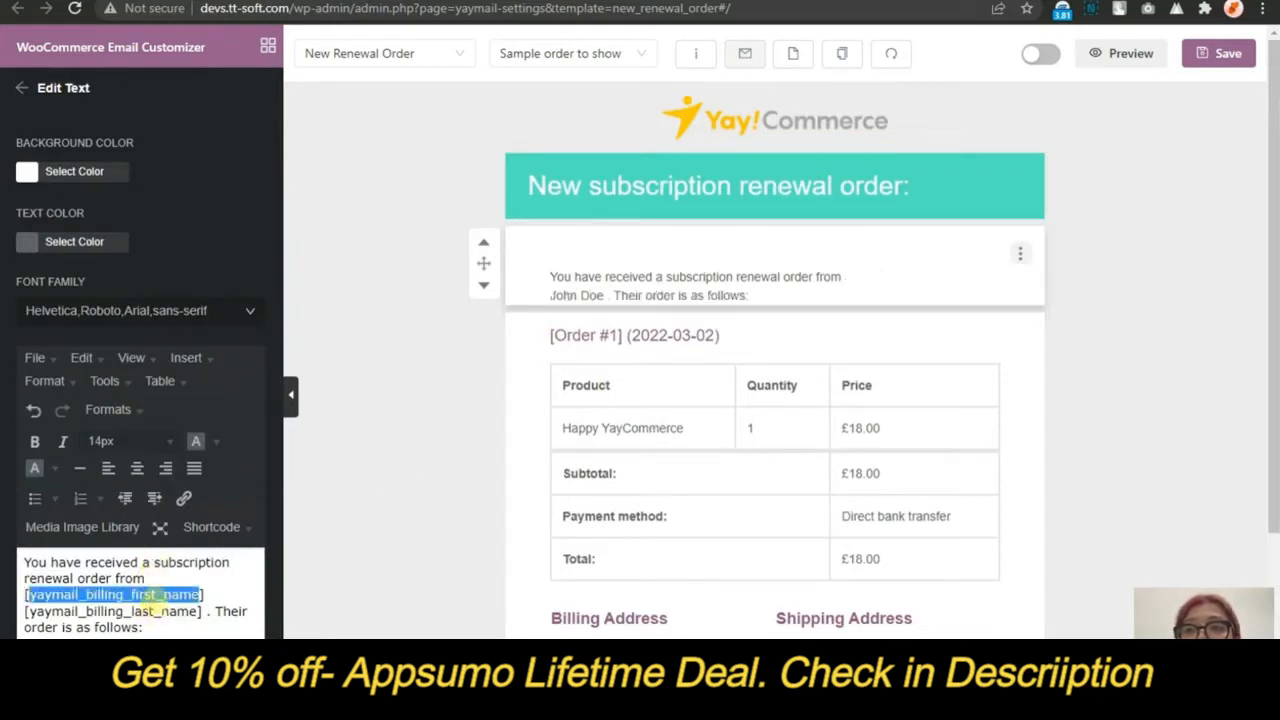
pyautogui.click(110, 594)
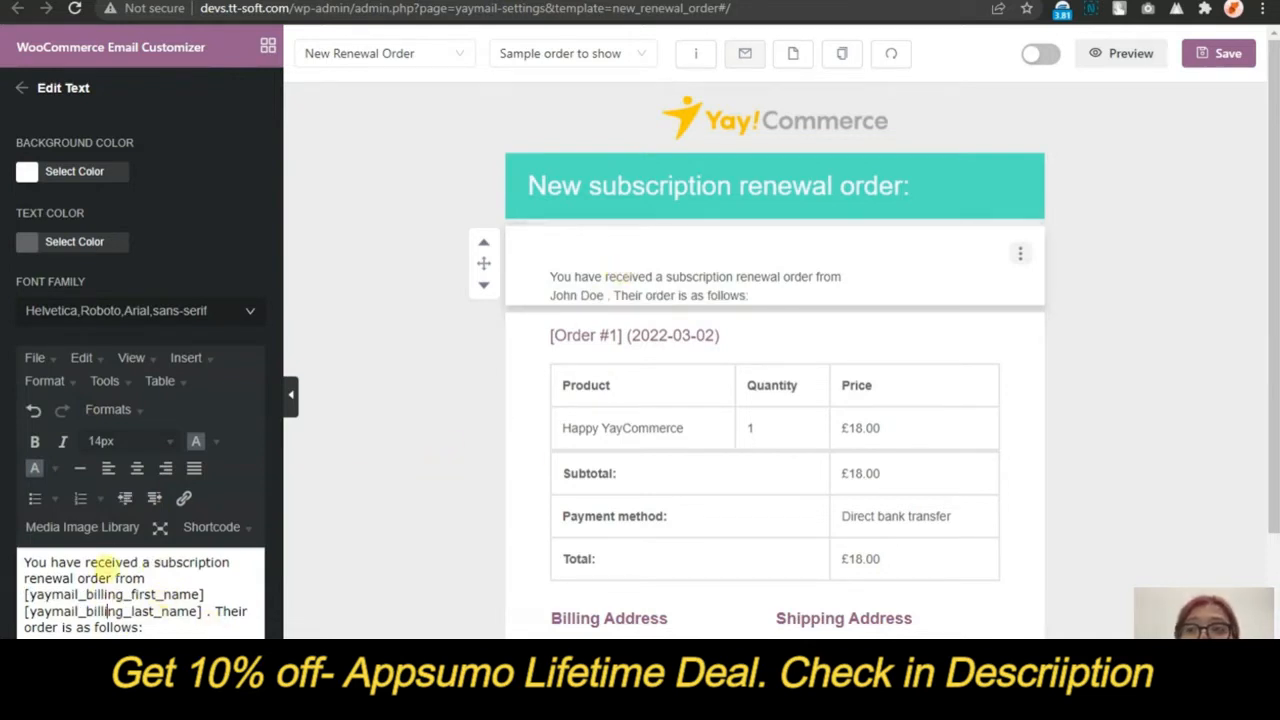
# Try the turquoise 50E3C2 background on the intro text block and return it to white
pyautogui.click(27, 171)
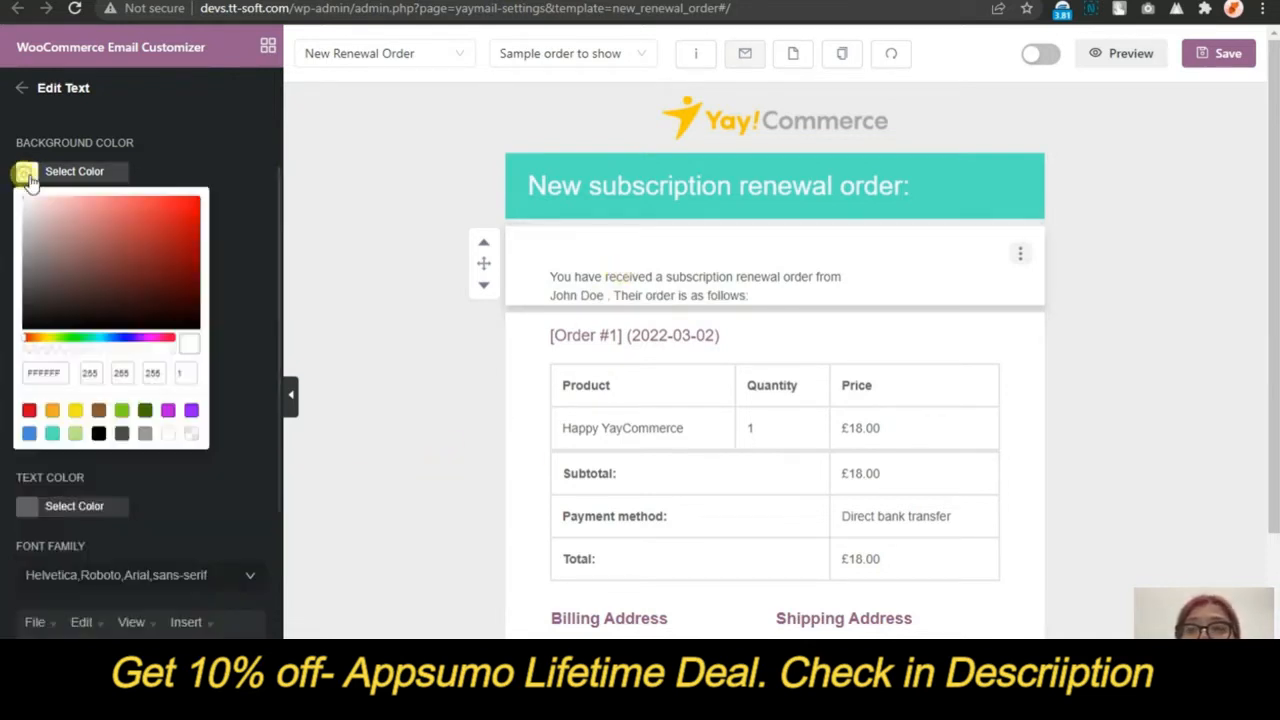
pyautogui.click(53, 434)
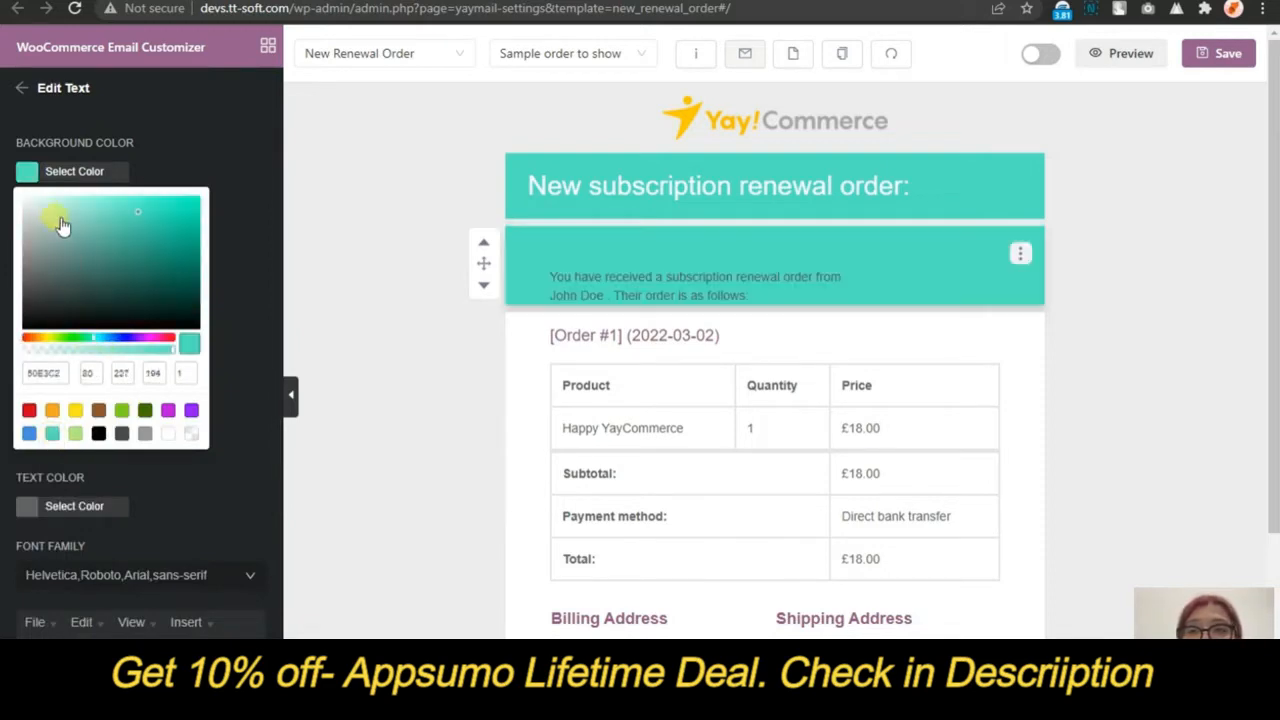
pyautogui.moveTo(61, 225); pyautogui.dragTo(16, 192)
pyautogui.click(190, 242)
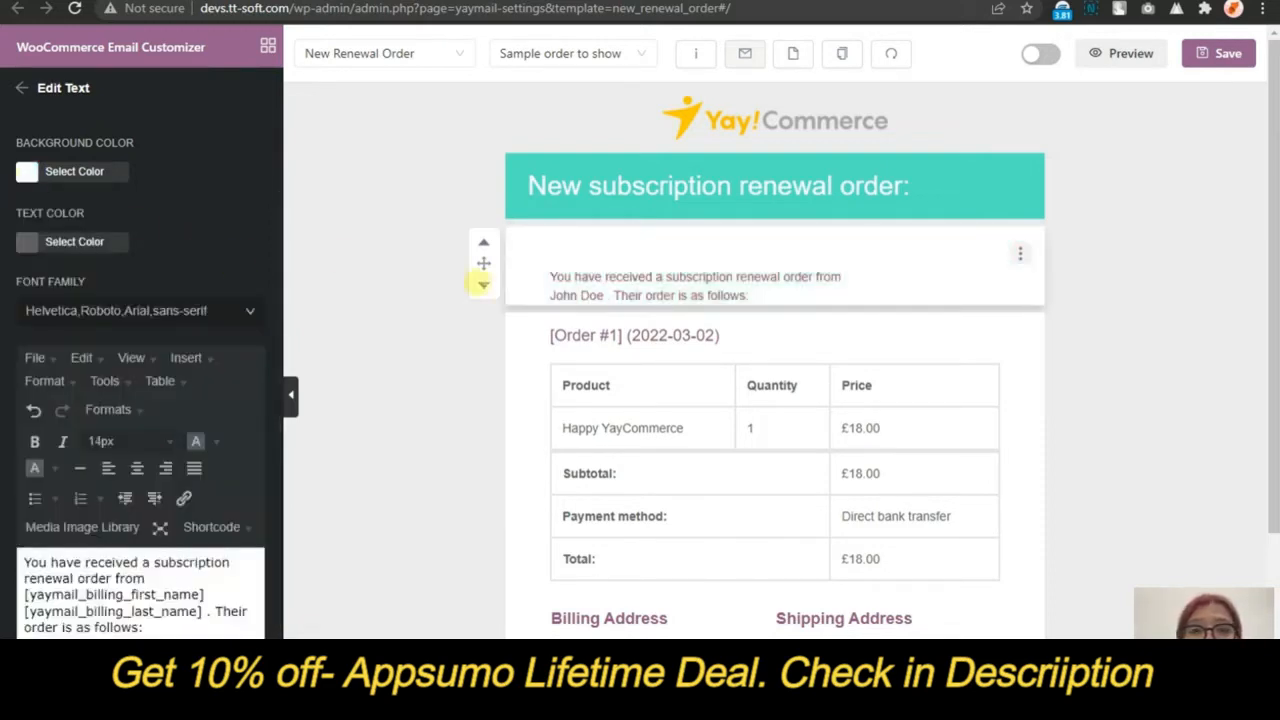
# Leave the intro text's settings and return to the list of email elements
pyautogui.scroll(-2, 470, 285)
pyautogui.click(20, 88)
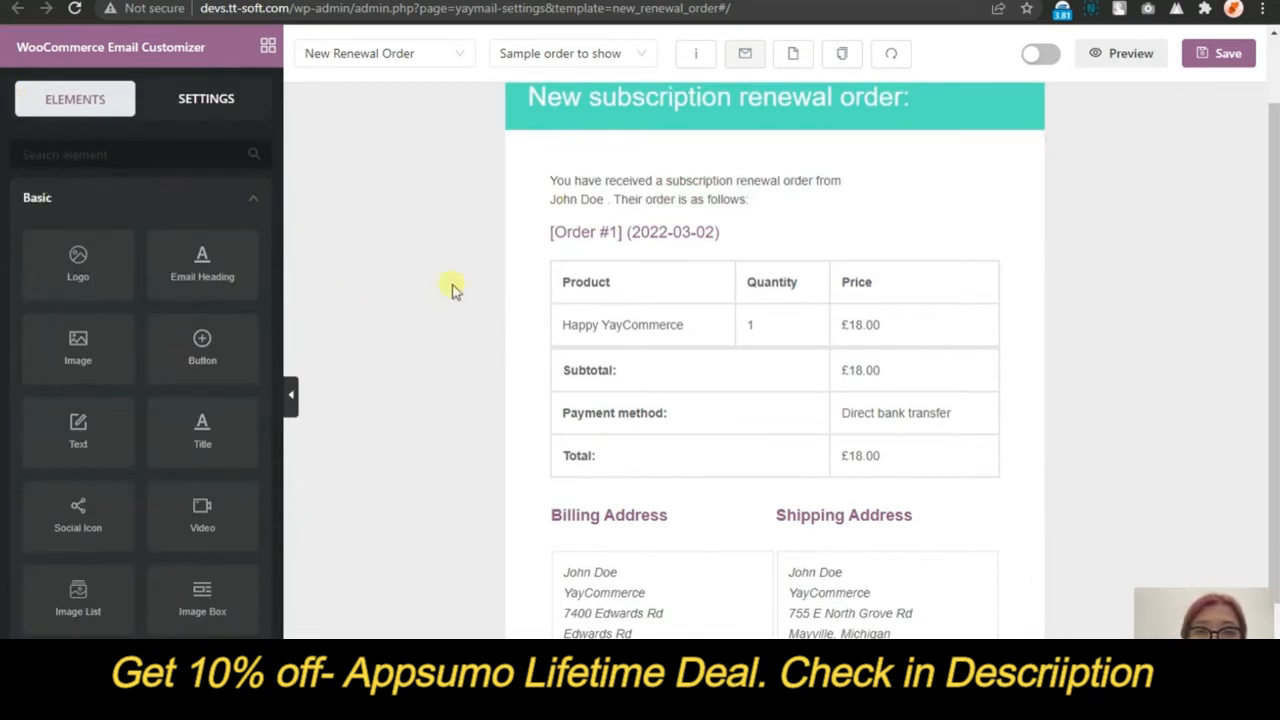
# Add a Button element between the billing and shipping addresses and the closing "Congratulations on the sale." text
pyautogui.scroll(2, 451, 289)
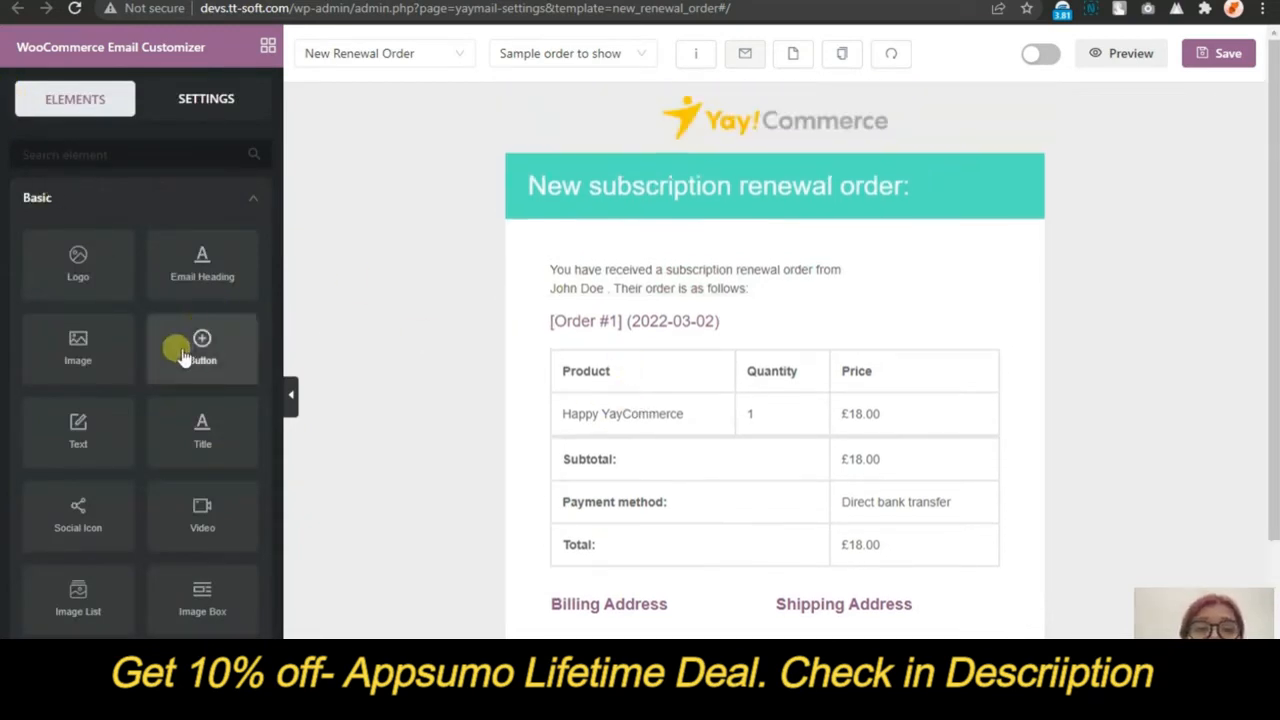
pyautogui.moveTo(182, 356); pyautogui.dragTo(600, 625)
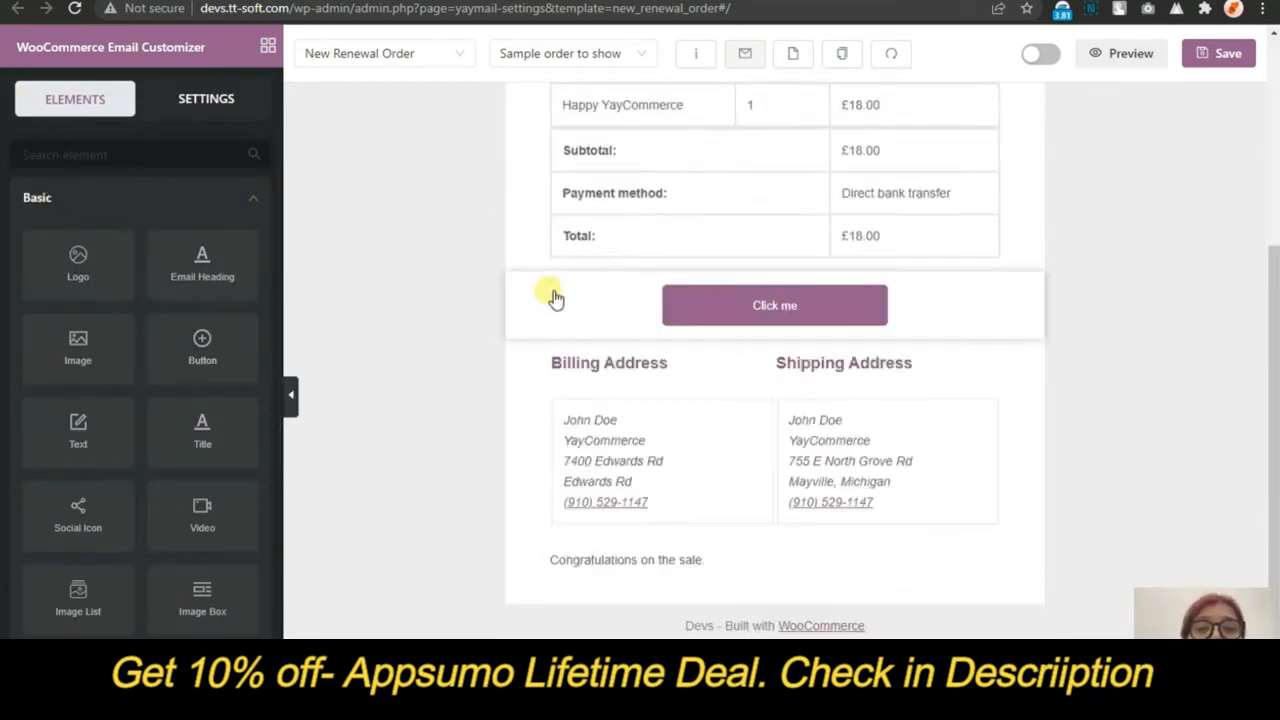
pyautogui.click(485, 338)
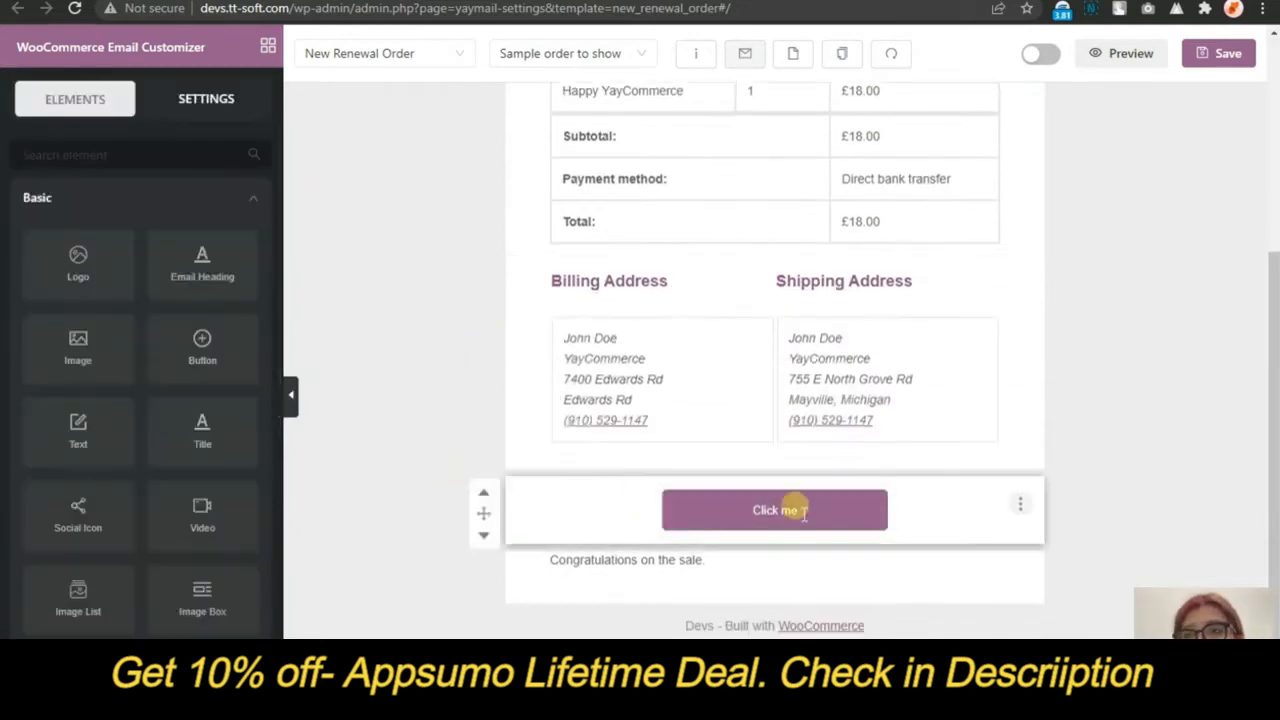
# Change the new button's text to "Learn more"
pyautogui.click(803, 511)
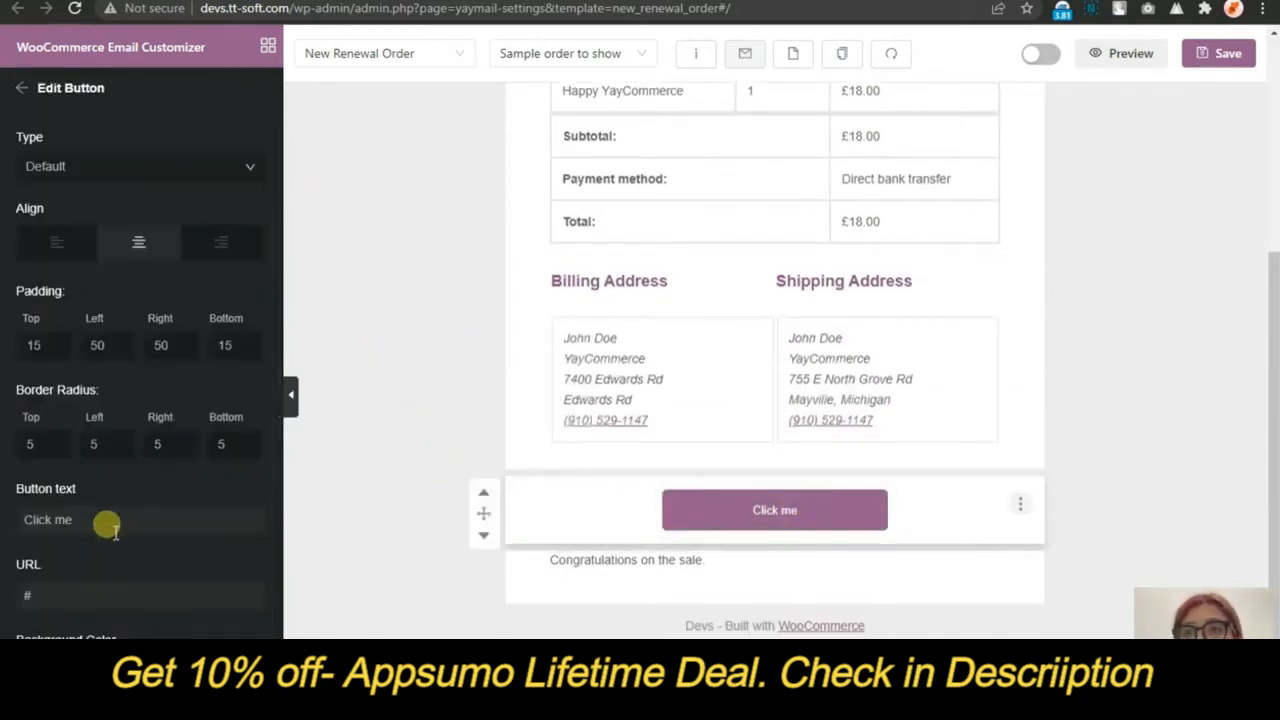
pyautogui.scroll(3, 371, 435)
pyautogui.scroll(-3, 371, 435)
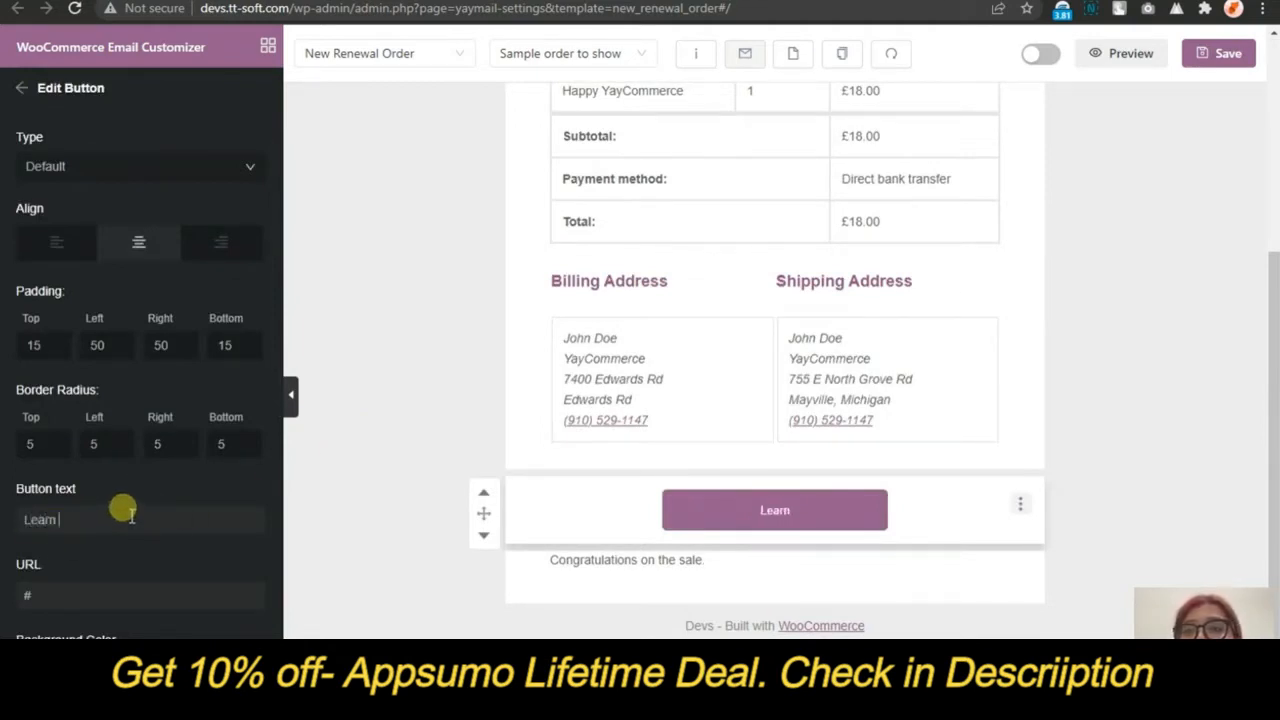
pyautogui.scroll(-2, 171, 507)
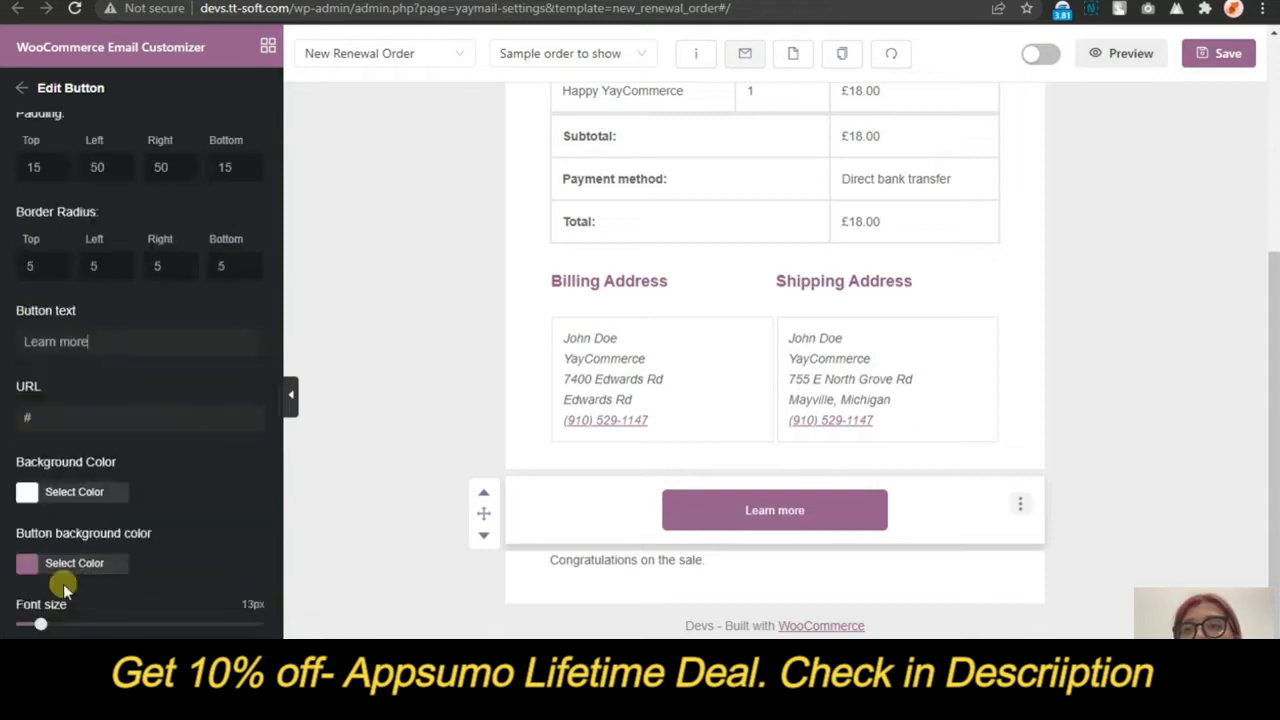
# Set the Learn more button's background color to turquoise 50E3C2
pyautogui.click(27, 563)
pyautogui.scroll(-3, 60, 520)
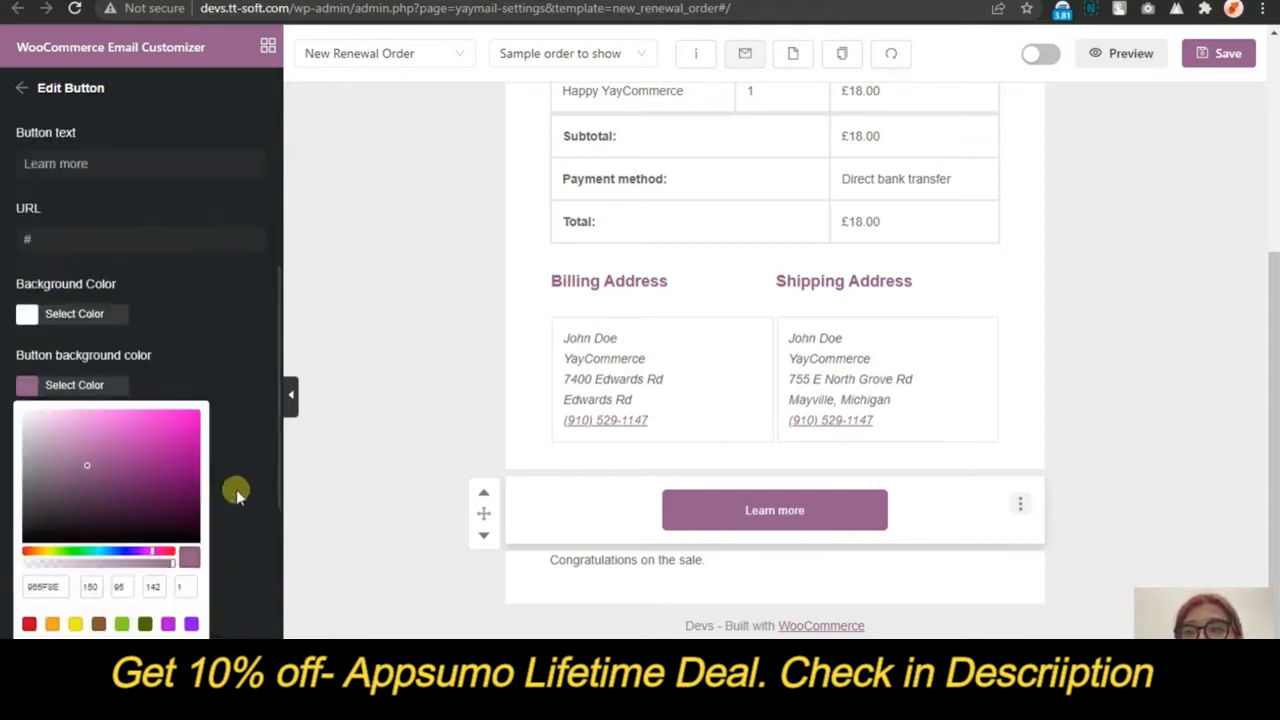
pyautogui.click(52, 557)
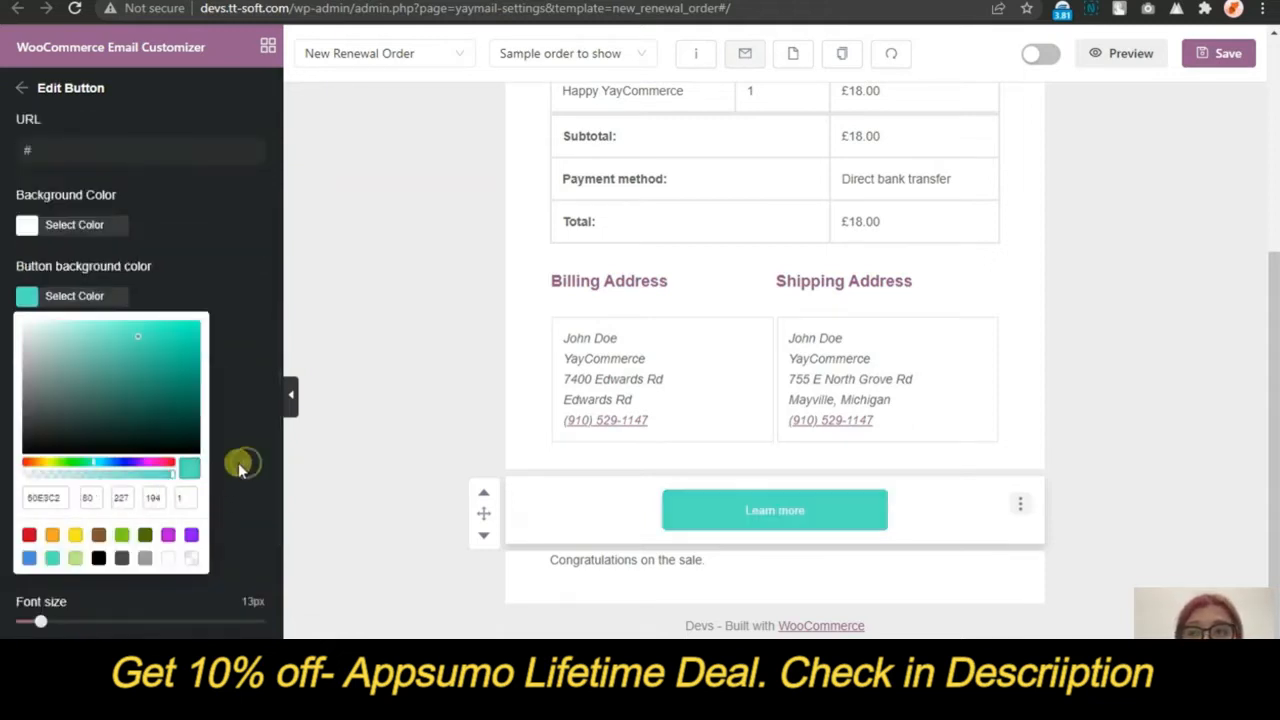
pyautogui.click(49, 295)
# Set the Learn more button's font size to 19px, height to 24px and width to 49%
pyautogui.moveTo(42, 358); pyautogui.dragTo(88, 372)
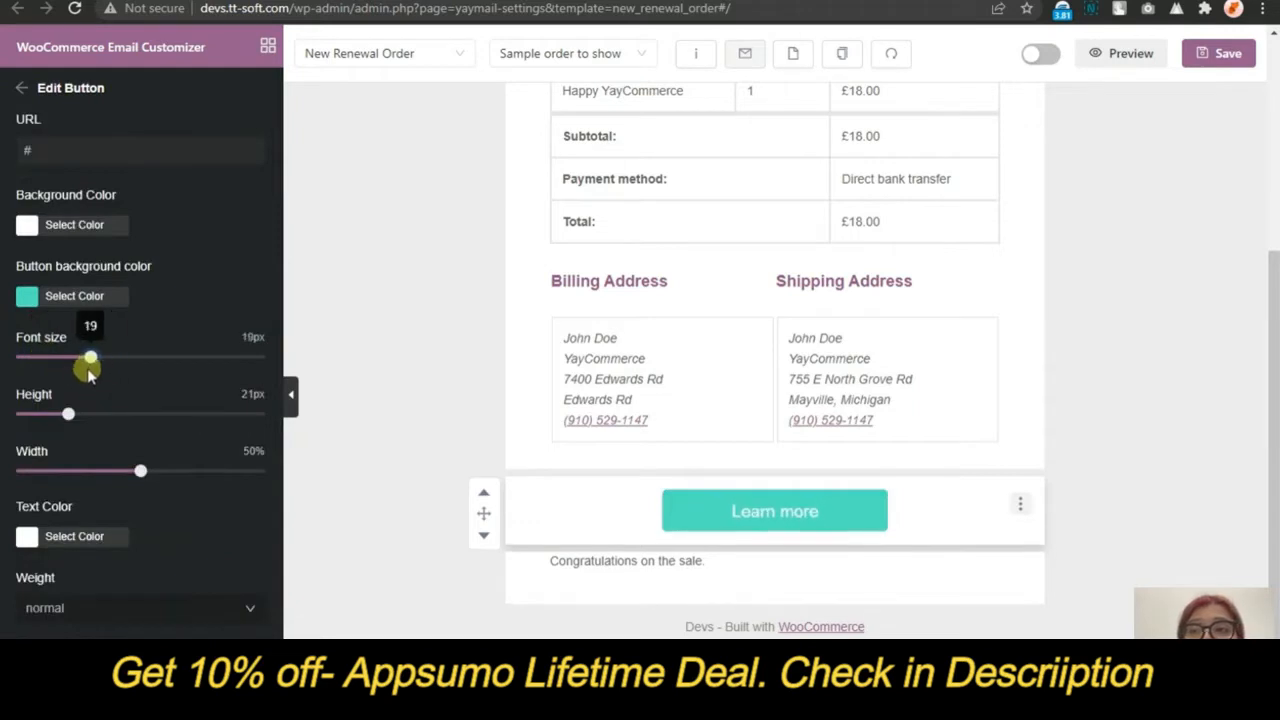
pyautogui.moveTo(78, 416)
pyautogui.mouseDown()
pyautogui.moveTo(143, 414)
pyautogui.moveTo(75, 414)
pyautogui.mouseUp()
pyautogui.moveTo(143, 477); pyautogui.dragTo(137, 477)
# Try black as the Learn more button's text color and return it to white
pyautogui.scroll(-1, 221, 481)
pyautogui.click(40, 500)
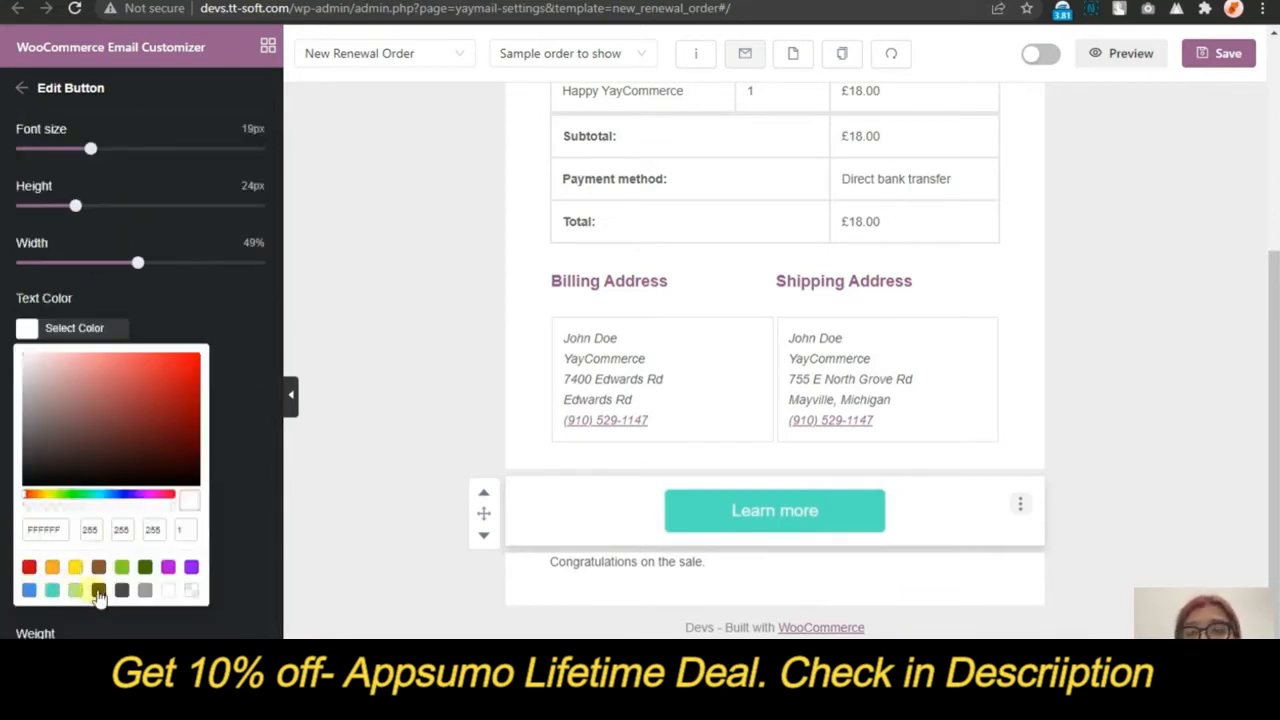
pyautogui.click(98, 594)
pyautogui.moveTo(28, 474); pyautogui.dragTo(5, 344)
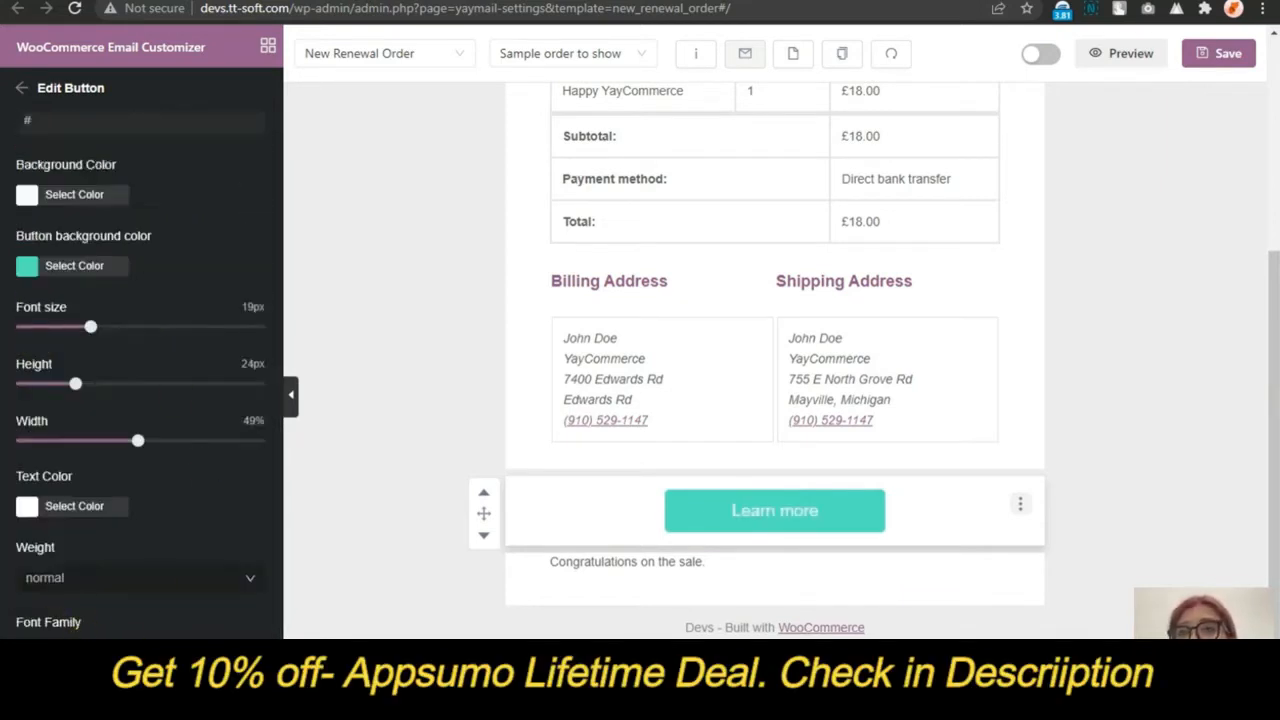
# Leave the Learn more button's settings and return to the list of email elements
pyautogui.scroll(5, 120, 596)
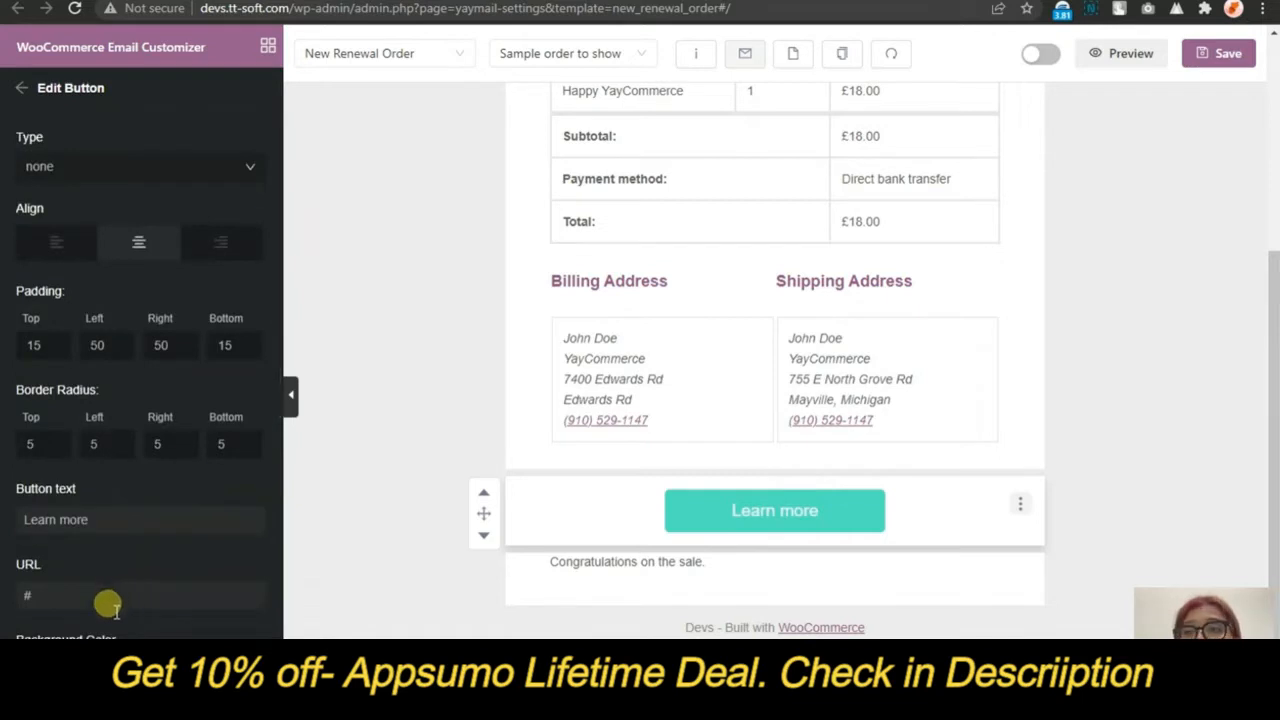
pyautogui.scroll(4, 414, 480)
pyautogui.scroll(-4, 437, 446)
pyautogui.click(21, 89)
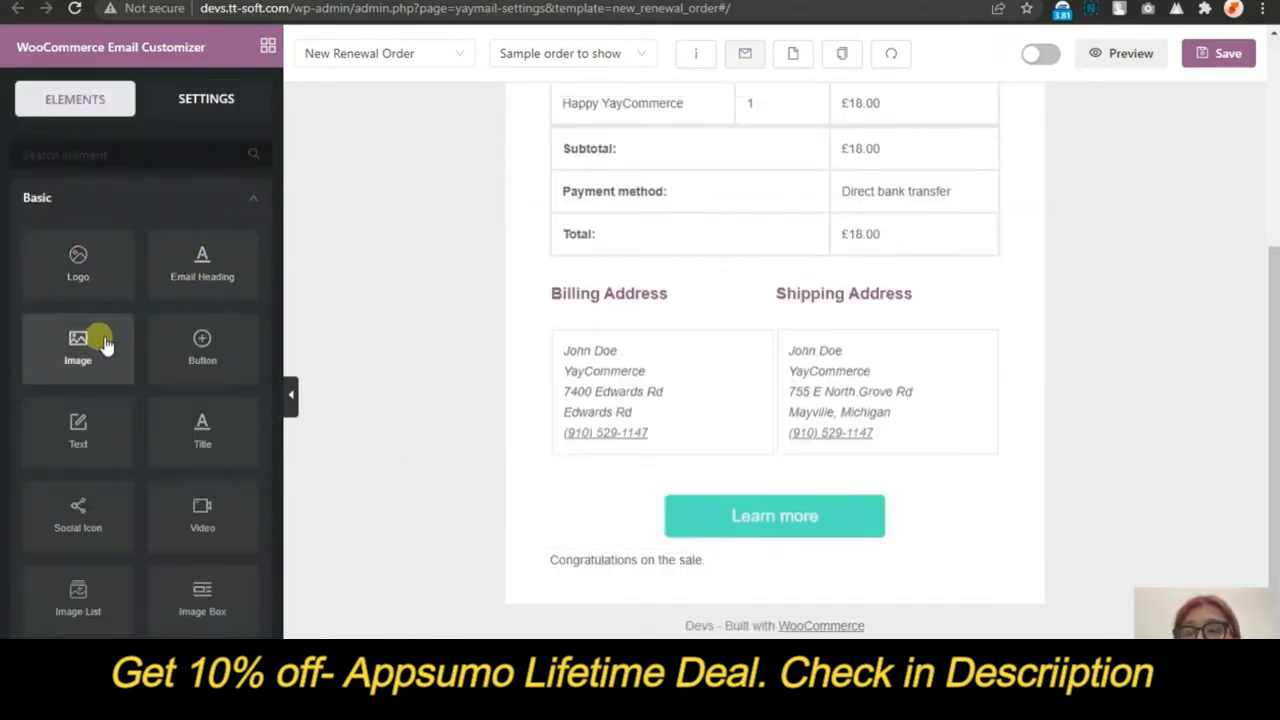
# Add a Social Icon element directly below the Learn more button and open its settings
pyautogui.moveTo(78, 515); pyautogui.dragTo(707, 583)
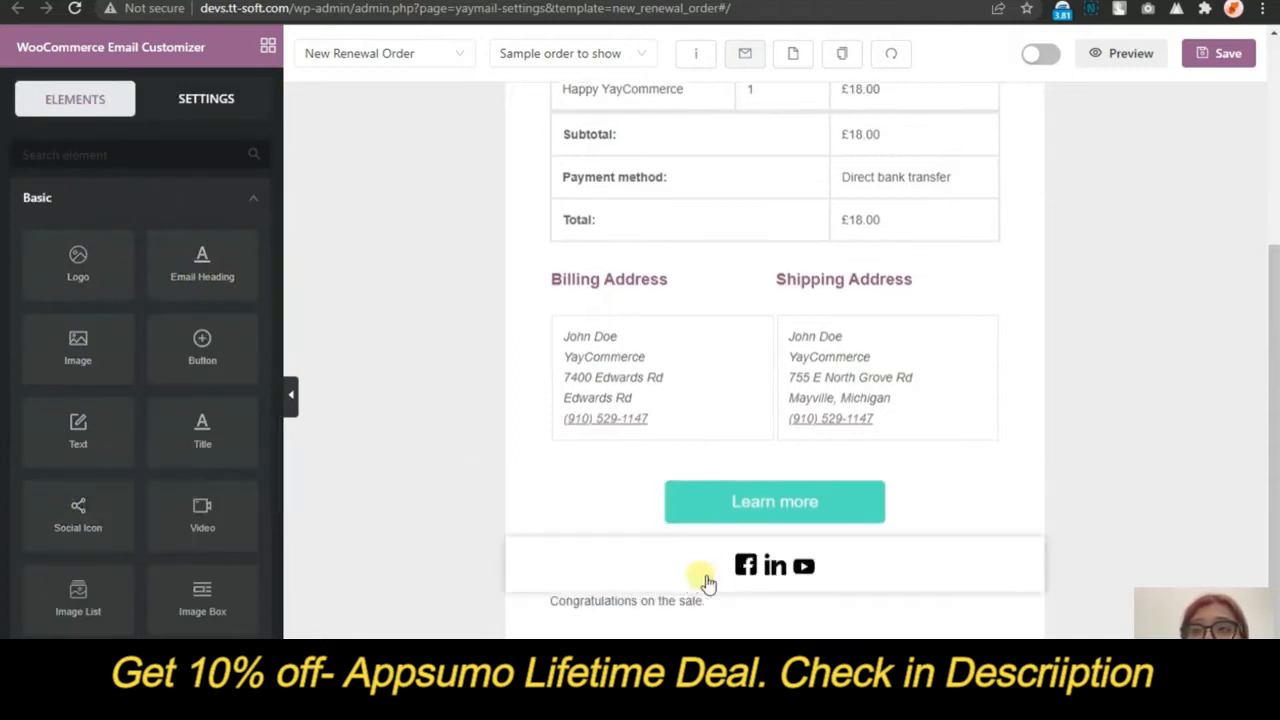
pyautogui.click(745, 564)
pyautogui.scroll(-1, 40, 310)
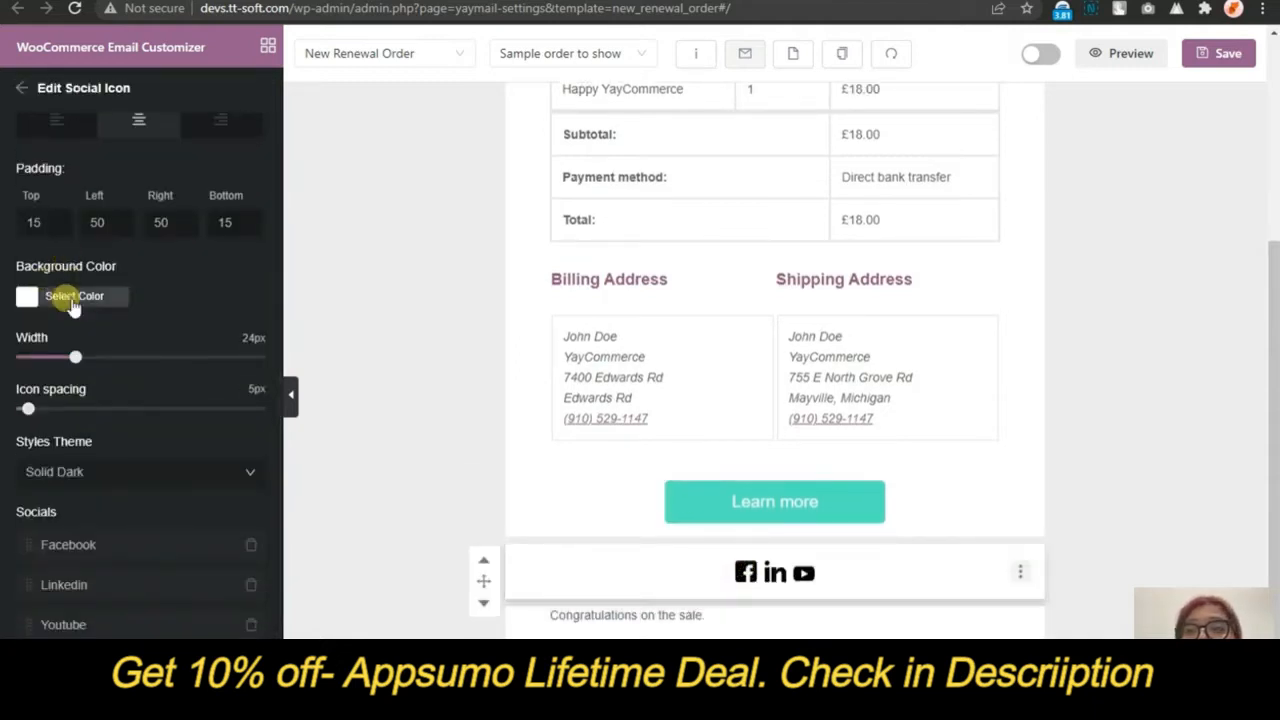
# Replace the Facebook entry in the social icons with WhatsApp and apply the update
pyautogui.click(155, 545)
pyautogui.click(103, 522)
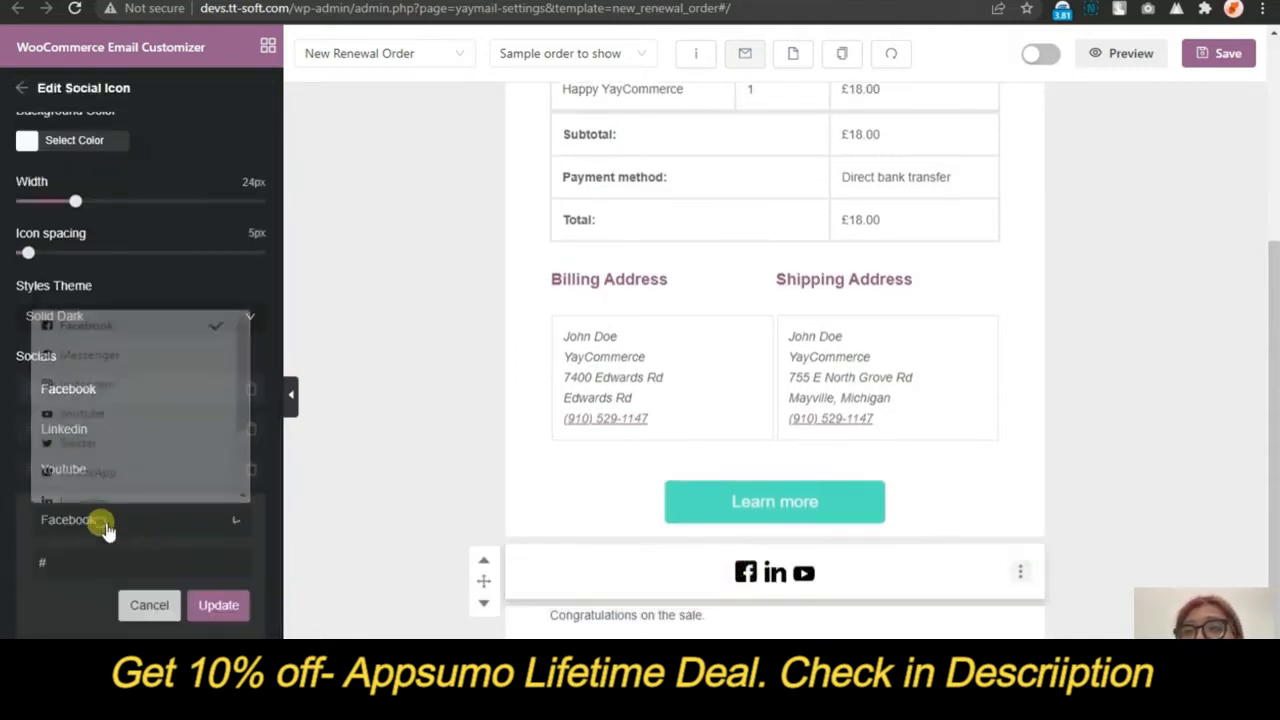
pyautogui.scroll(-3, 115, 350)
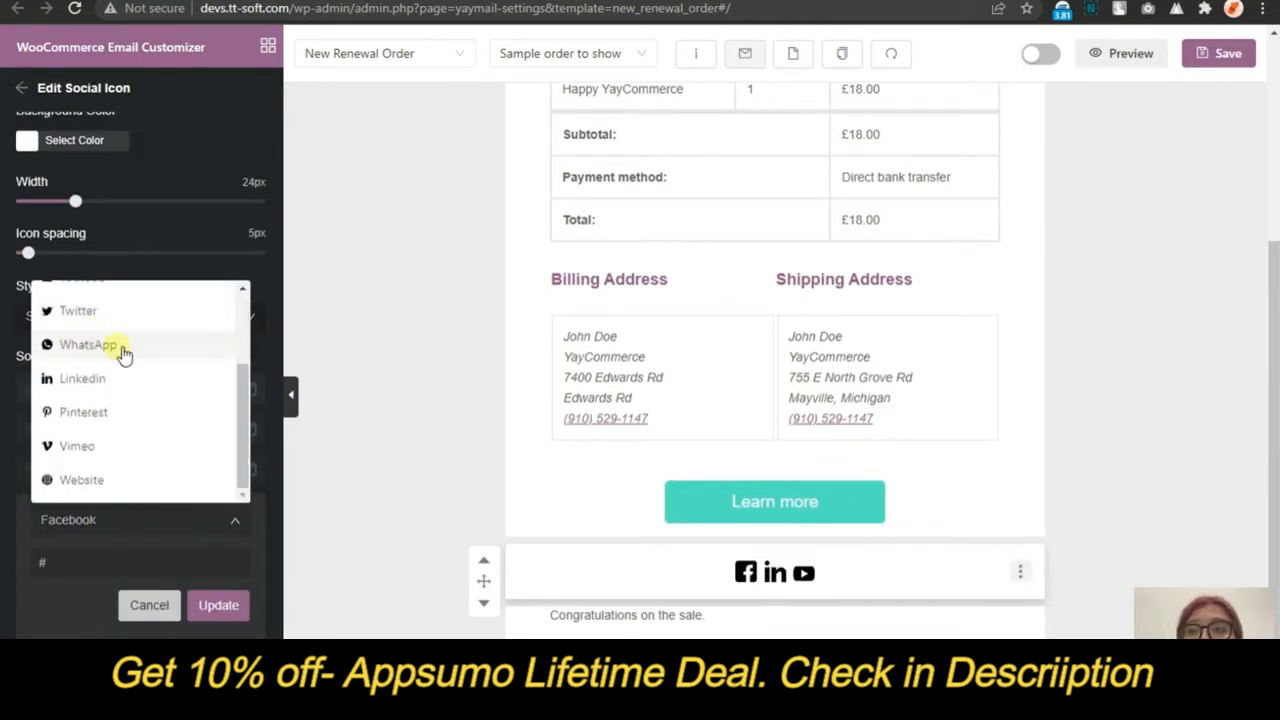
pyautogui.scroll(1, 110, 320)
pyautogui.scroll(-1, 127, 419)
pyautogui.scroll(2, 120, 420)
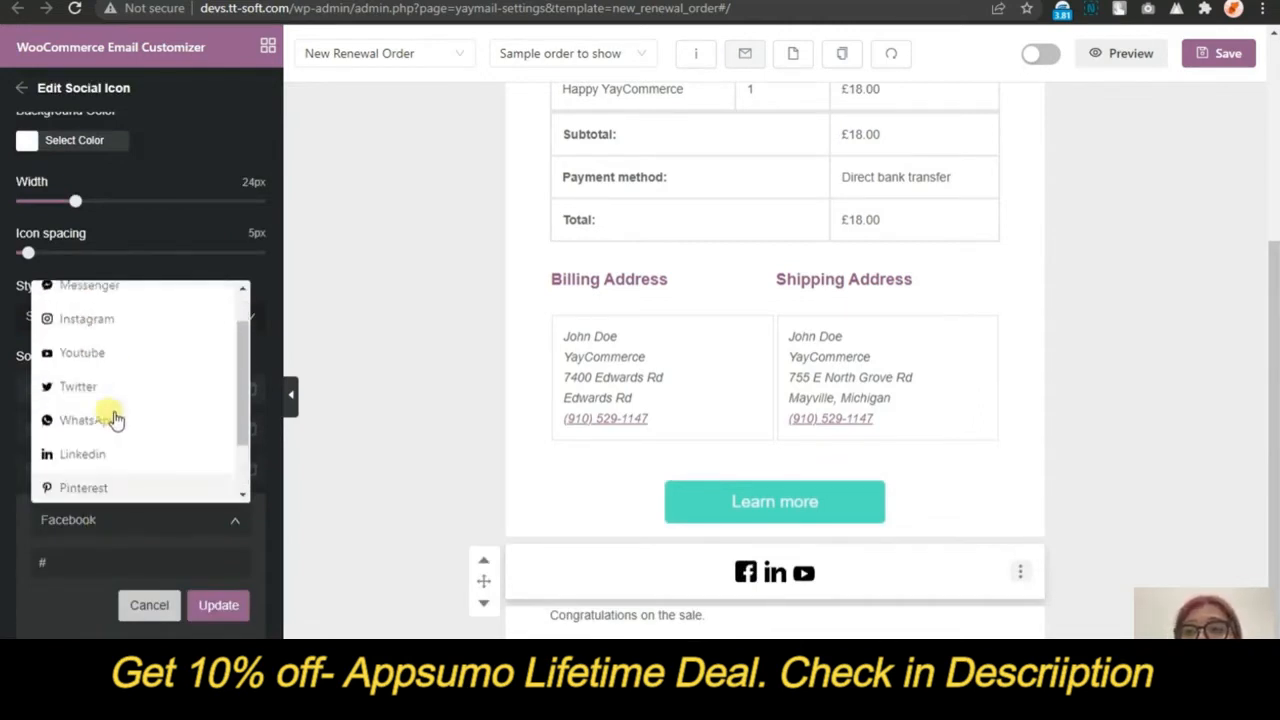
pyautogui.click(112, 430)
pyautogui.click(86, 524)
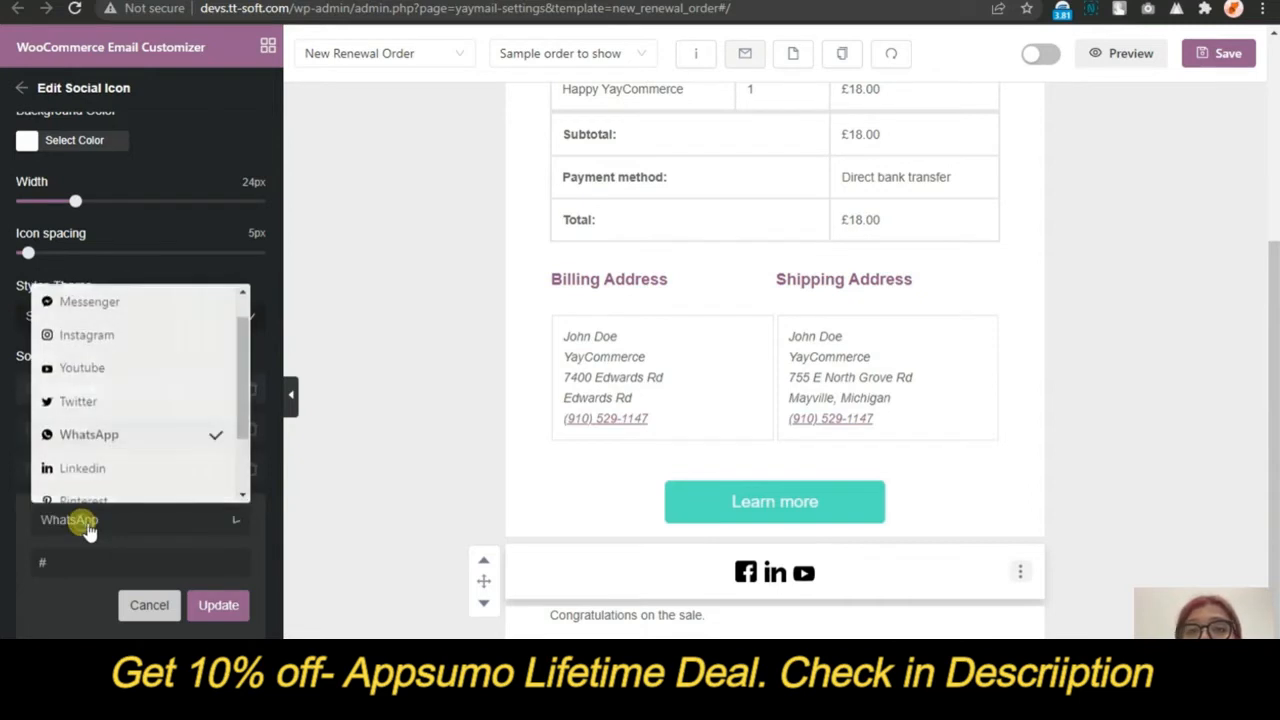
pyautogui.click(86, 524)
pyautogui.click(86, 524)
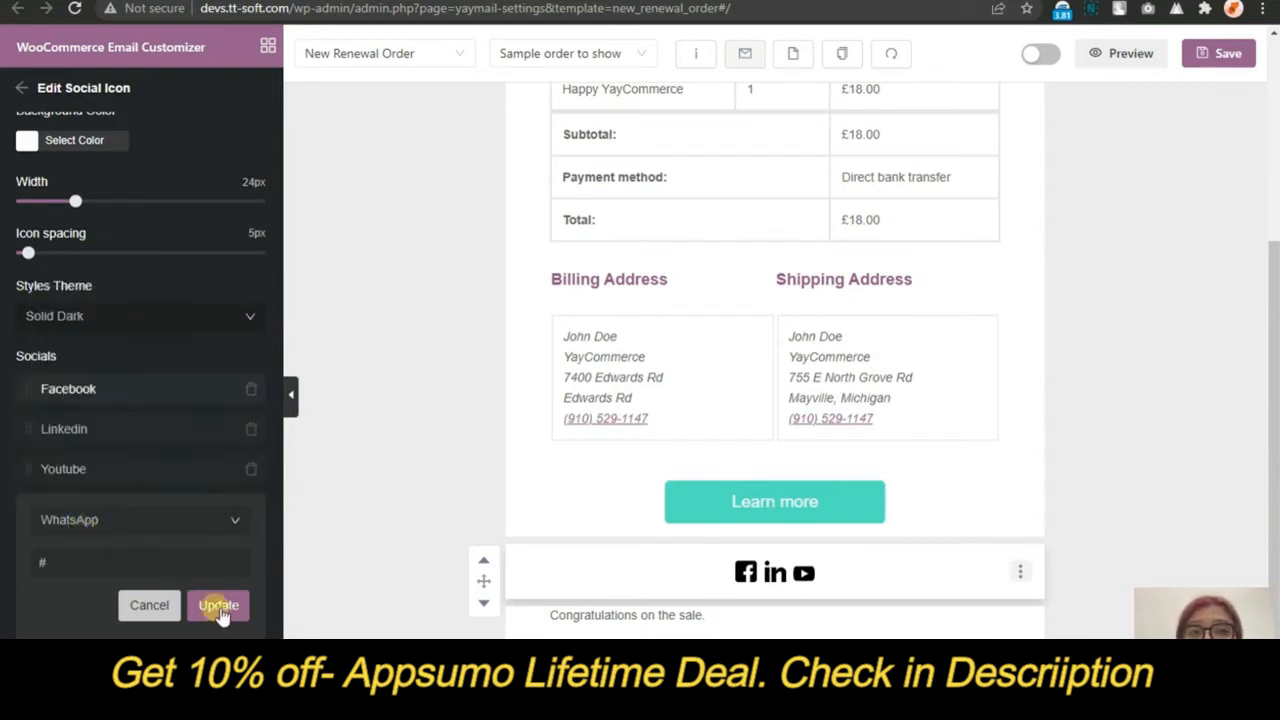
pyautogui.click(215, 606)
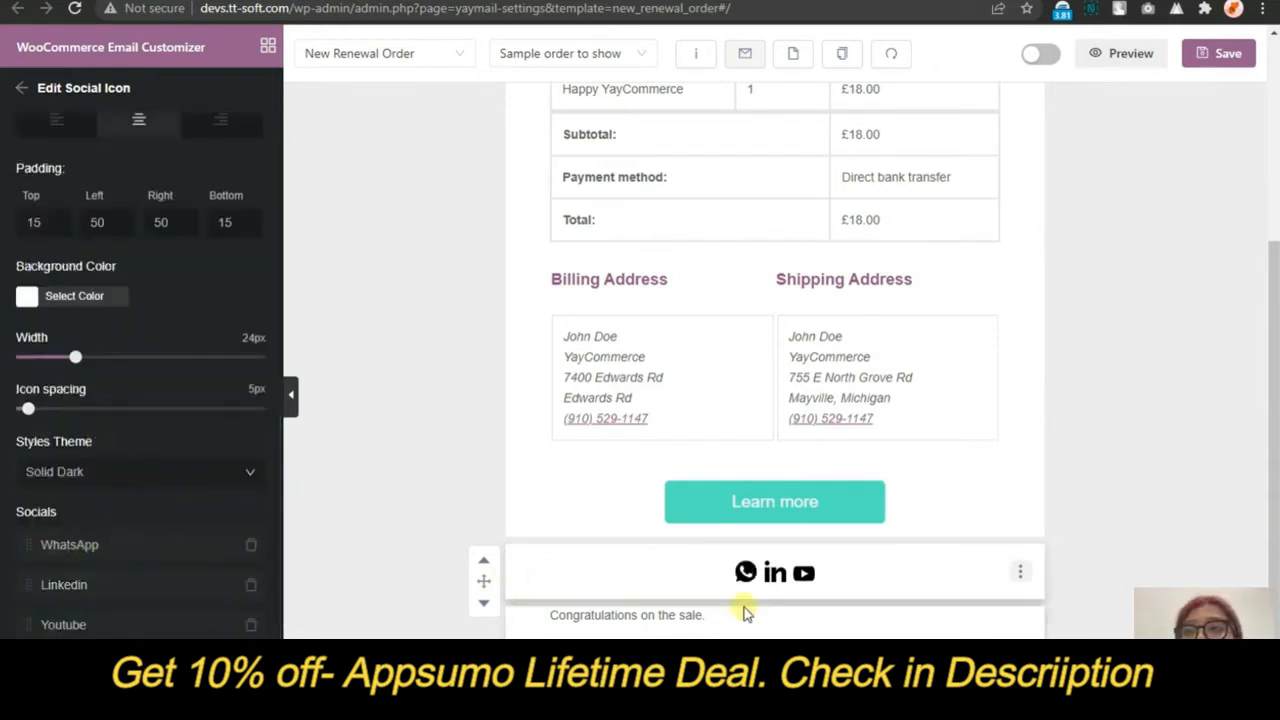
# Add Instagram as a fourth social icon and leave the WhatsApp entry's settings as they are
pyautogui.scroll(-2, 100, 445)
pyautogui.click(136, 523)
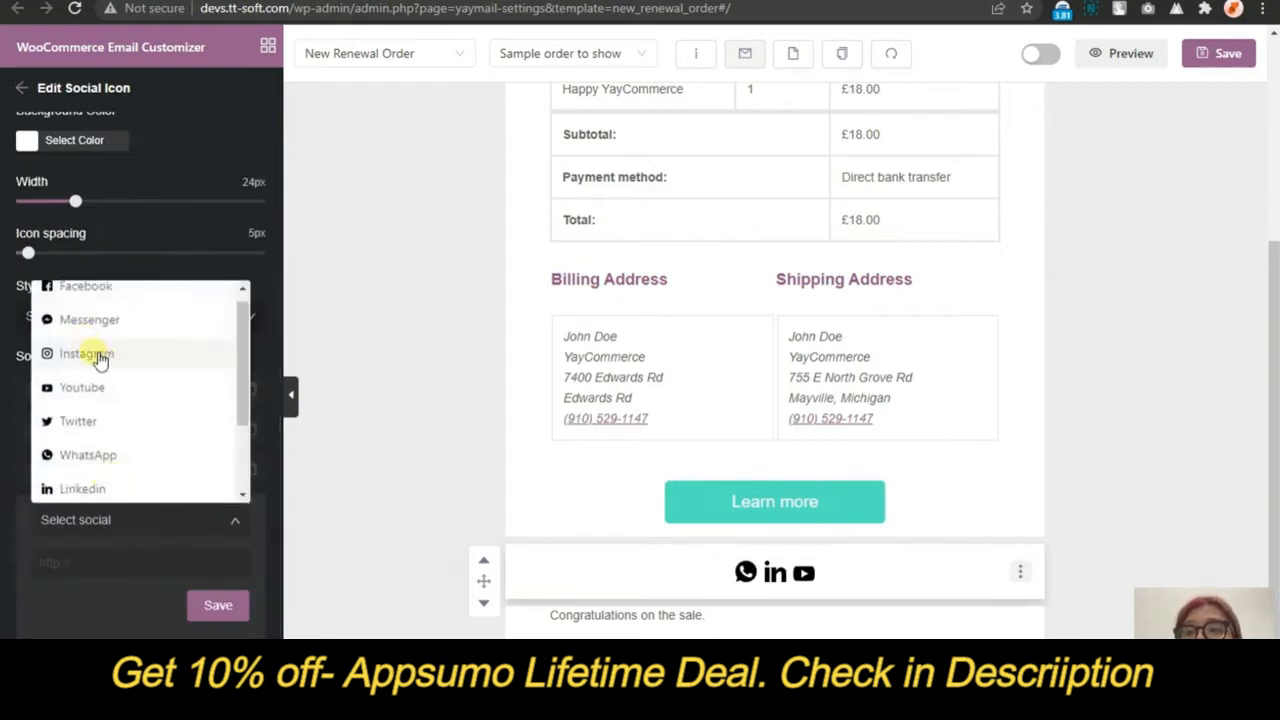
pyautogui.click(100, 356)
pyautogui.click(216, 606)
pyautogui.click(80, 502)
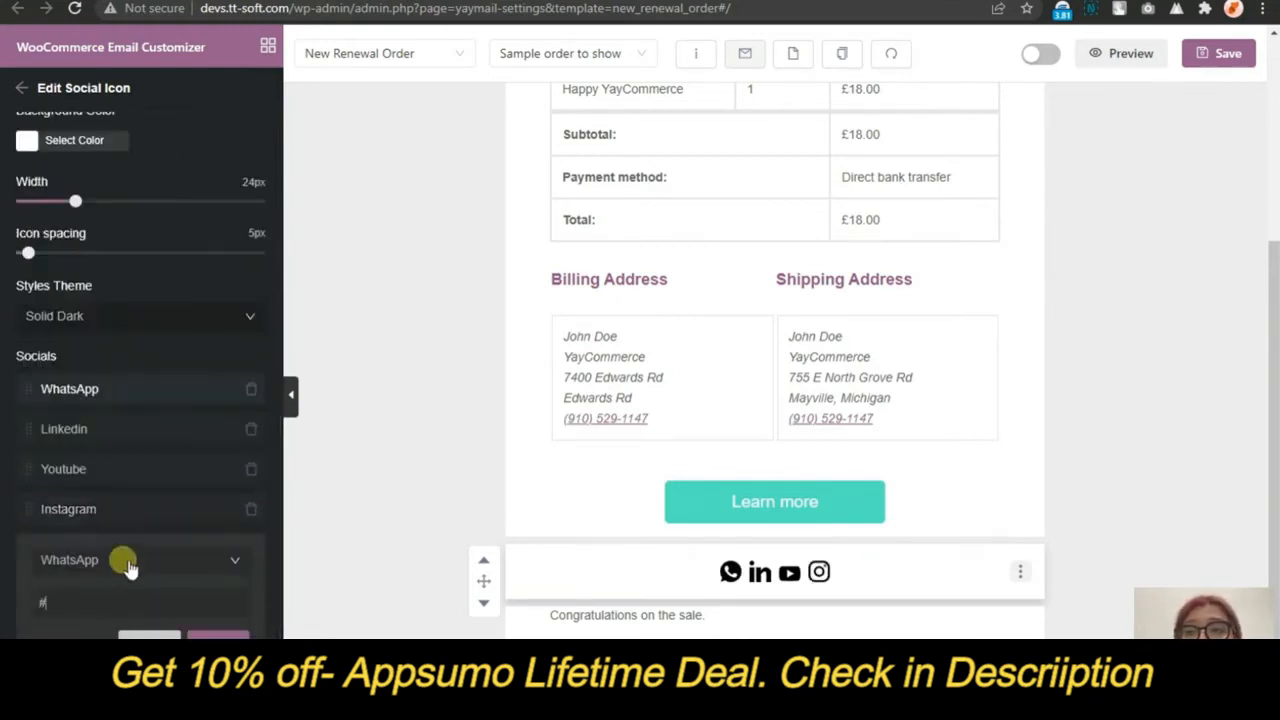
pyautogui.click(162, 633)
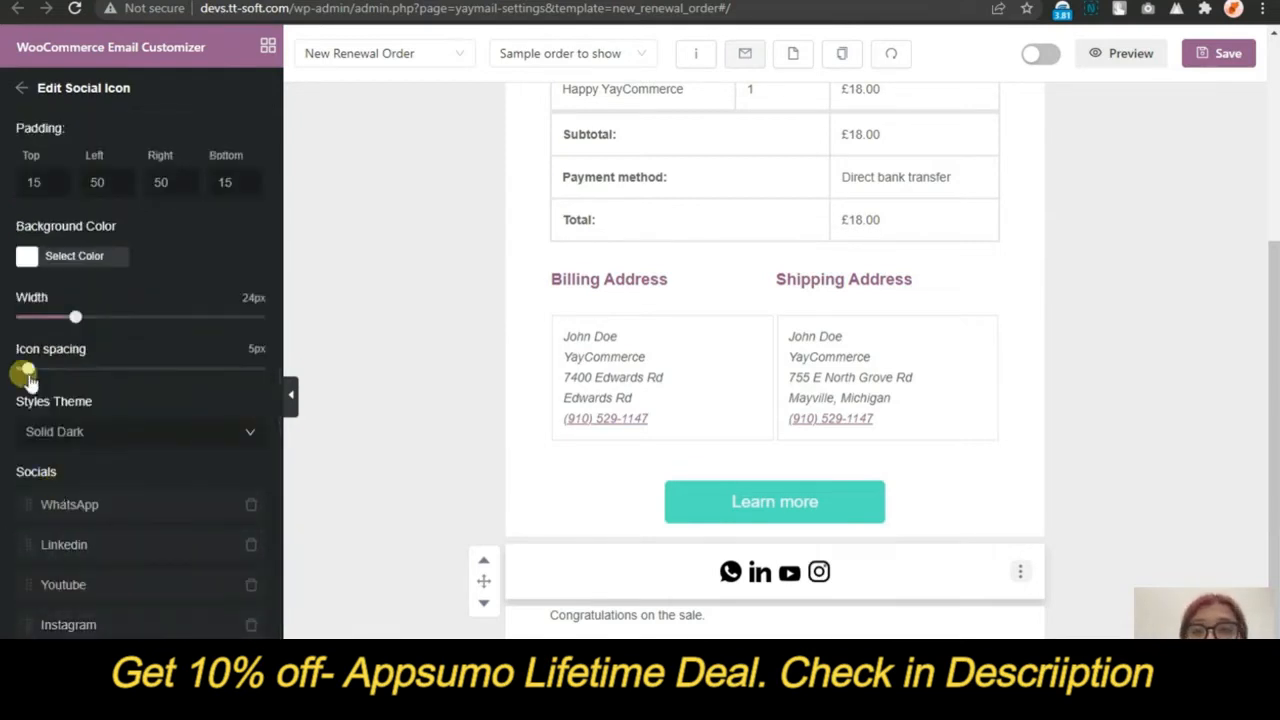
# Set the social icons' spacing to 15px and their background color to turquoise 50E3C2
pyautogui.moveTo(28, 378); pyautogui.dragTo(55, 368)
pyautogui.moveTo(77, 322)
pyautogui.mouseDown()
pyautogui.moveTo(90, 321)
pyautogui.moveTo(78, 322)
pyautogui.mouseUp()
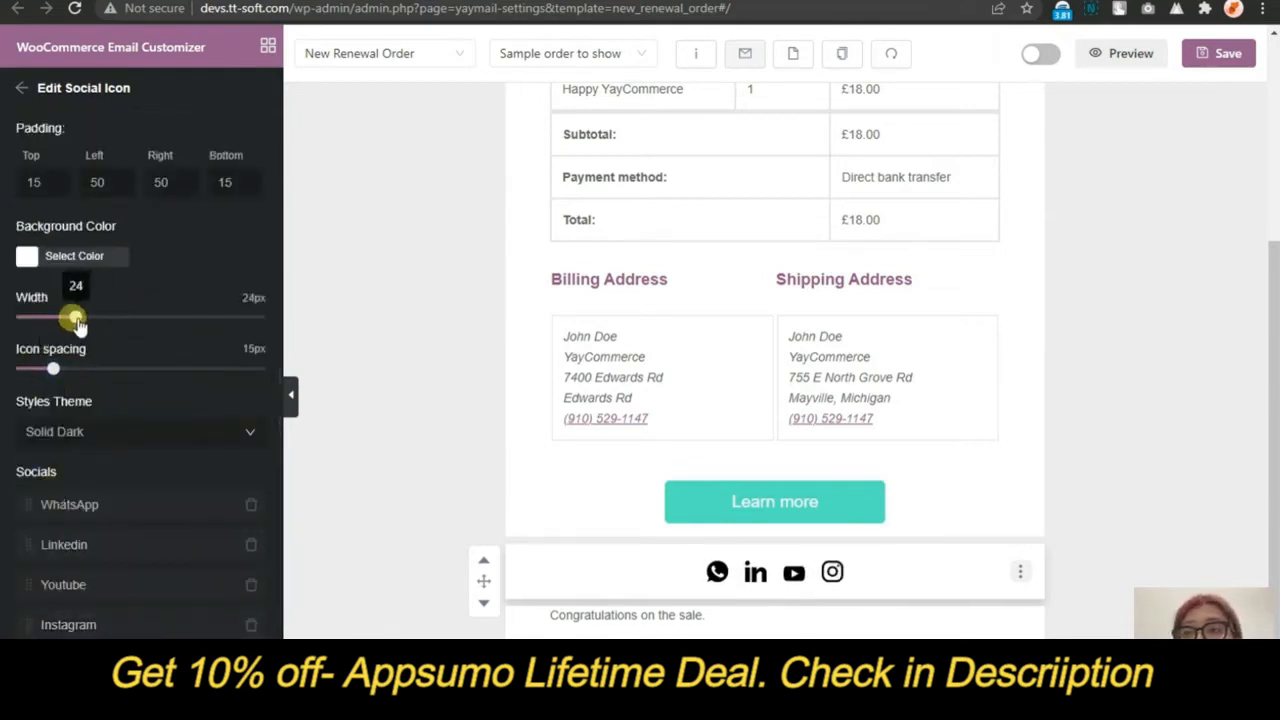
pyautogui.click(40, 262)
pyautogui.click(55, 519)
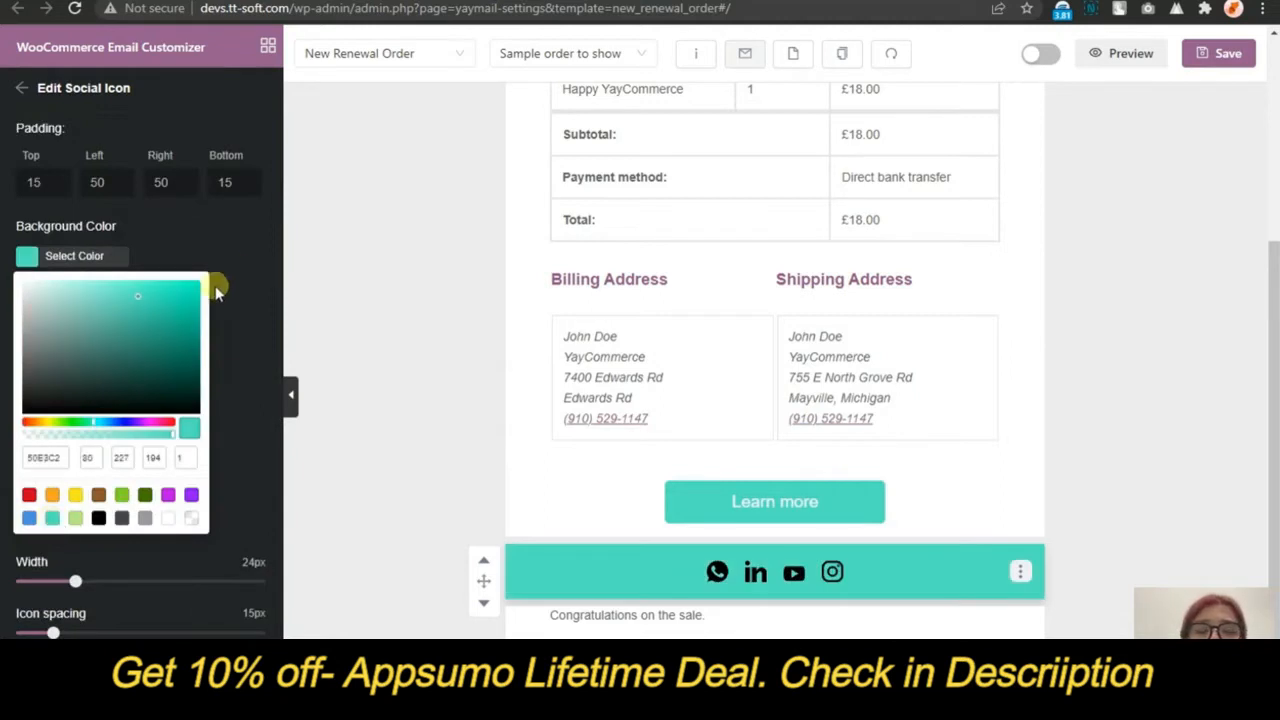
pyautogui.click(32, 256)
# Try right alignment for the social icons and return them to center alignment
pyautogui.scroll(2, 57, 166)
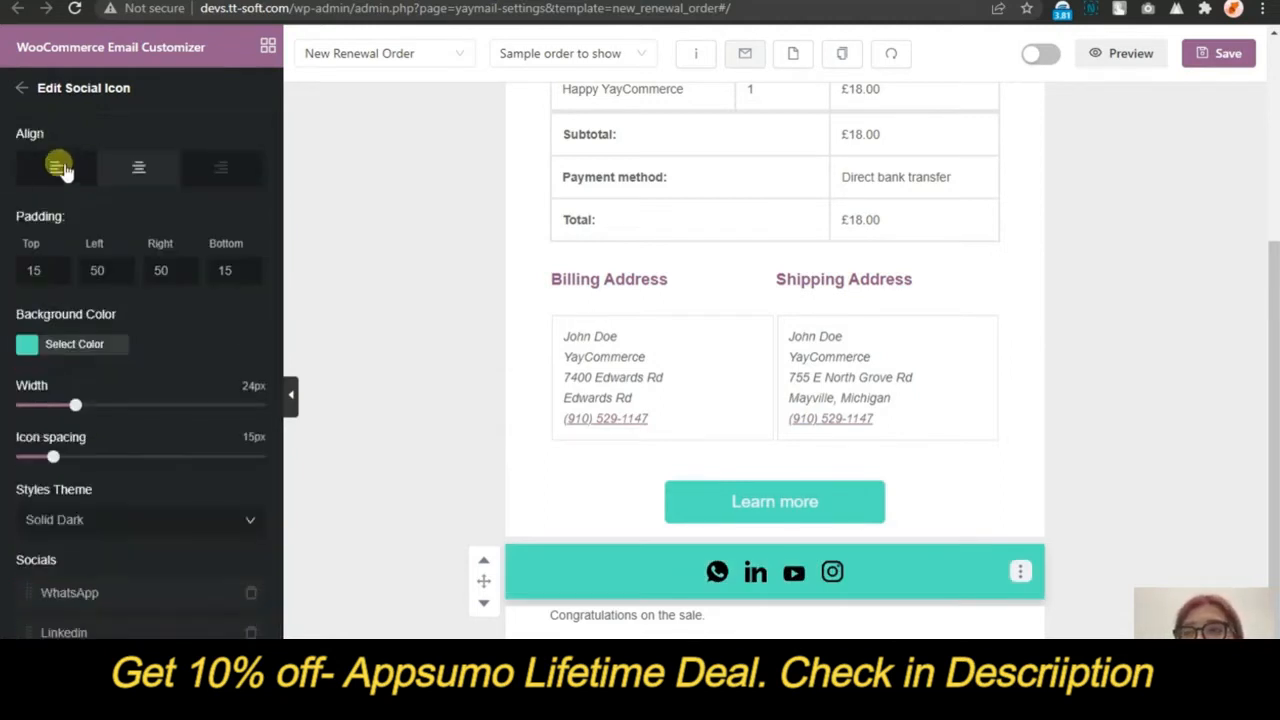
pyautogui.click(230, 167)
pyautogui.click(130, 170)
# Return to the list of email elements and add an Image List element below the social icon bar
pyautogui.click(21, 88)
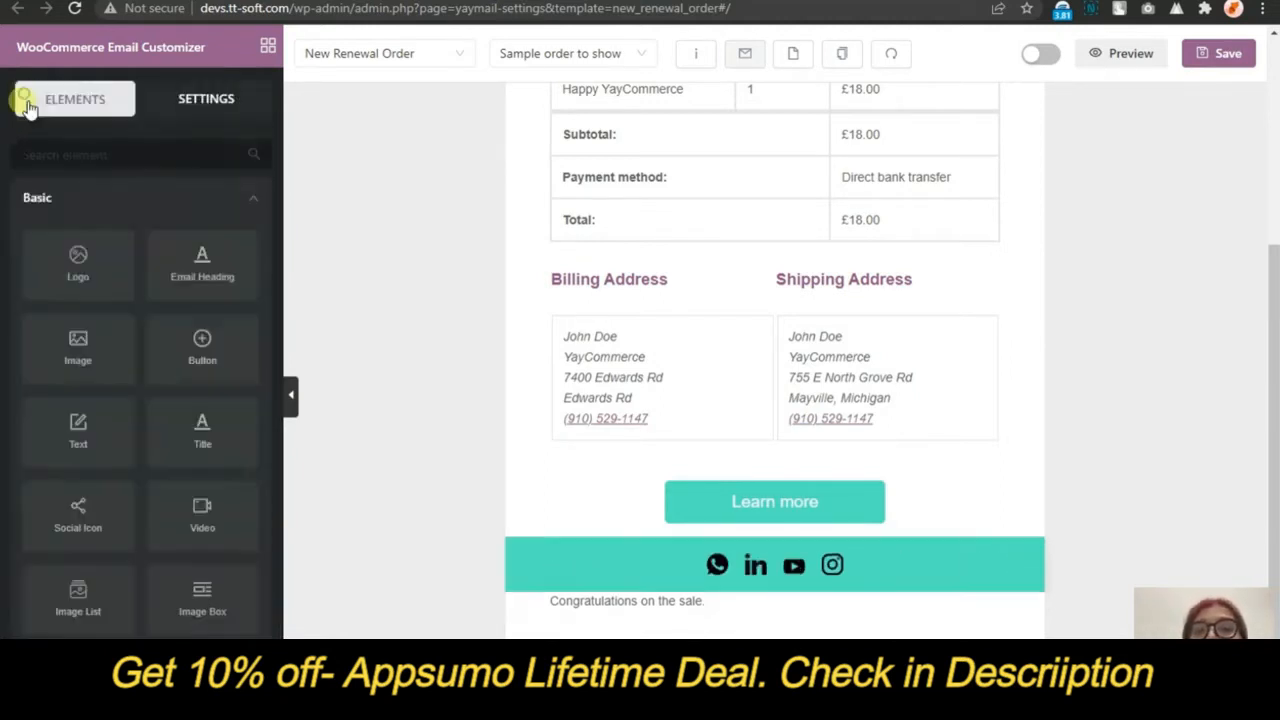
pyautogui.scroll(-1, 150, 330)
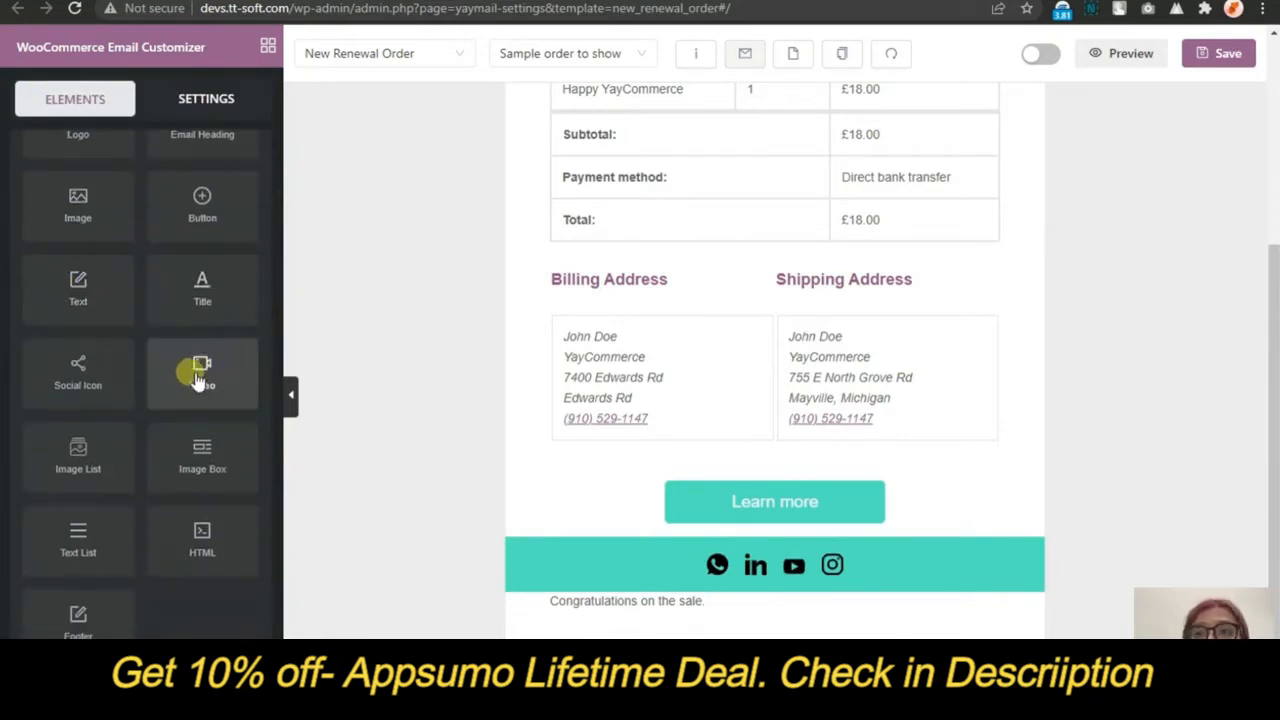
pyautogui.moveTo(90, 455); pyautogui.dragTo(750, 606)
# Replace the first placeholder in the image list with the "Add water to the iron" photo from the media library
pyautogui.click(611, 489)
pyautogui.scroll(-4, 55, 320)
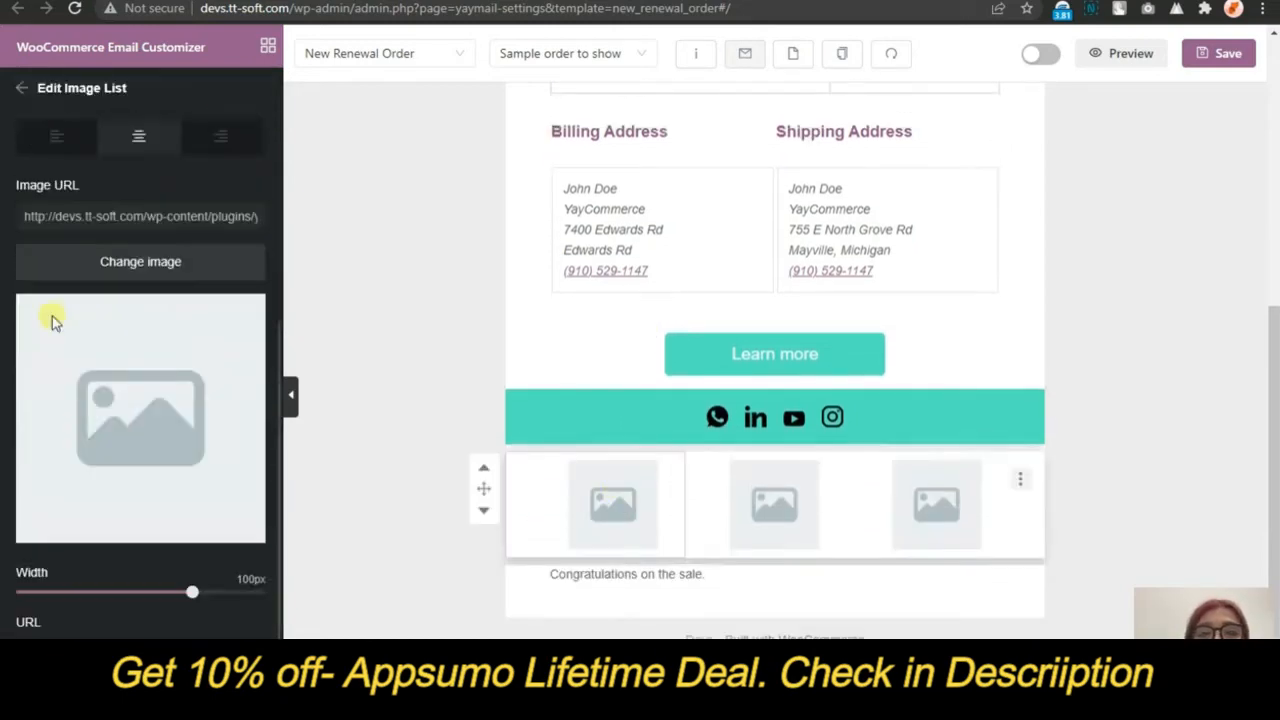
pyautogui.click(113, 270)
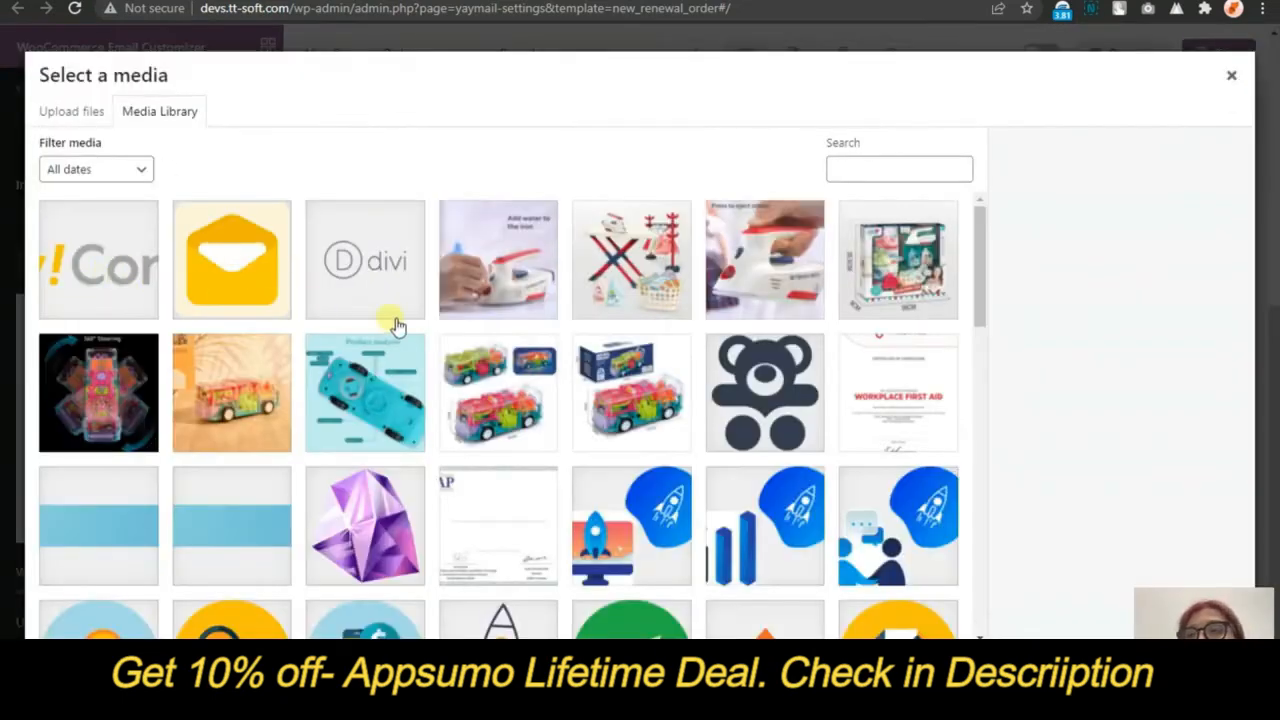
pyautogui.click(469, 307)
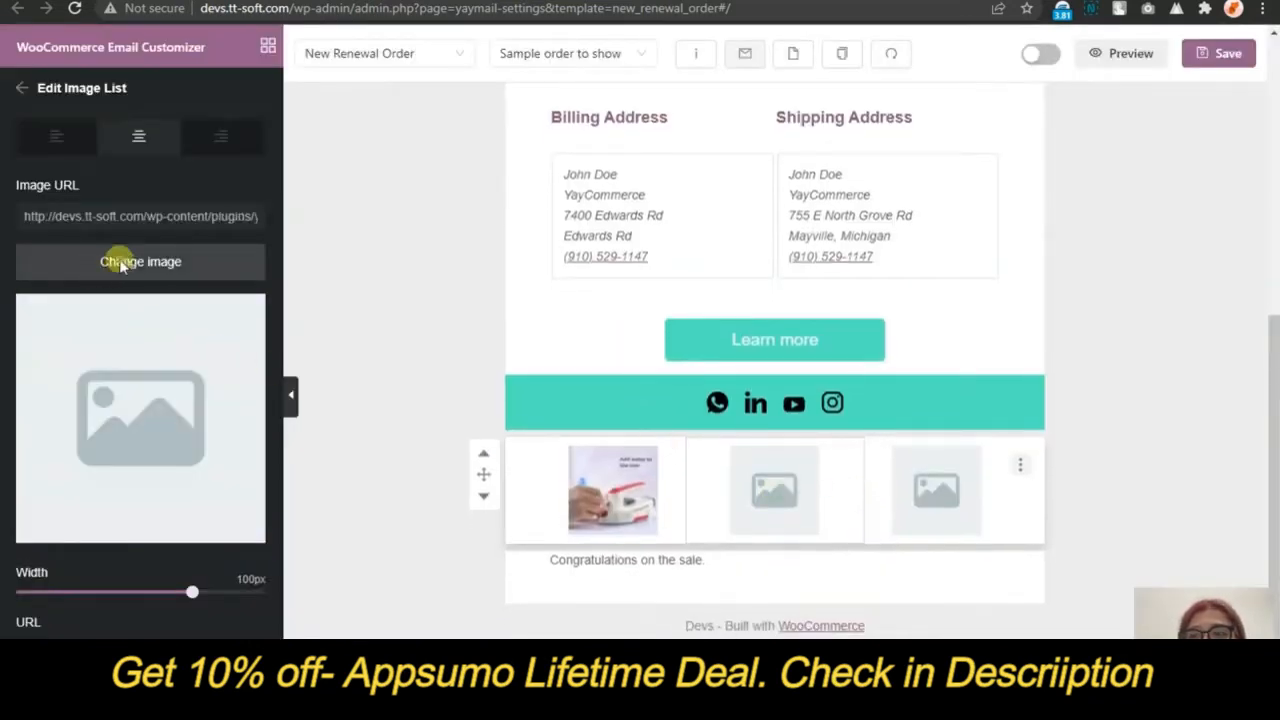
# Replace the image list's second and third placeholders with the boxed electric iron toy and toy bus photos, and return to the element list
pyautogui.click(116, 262)
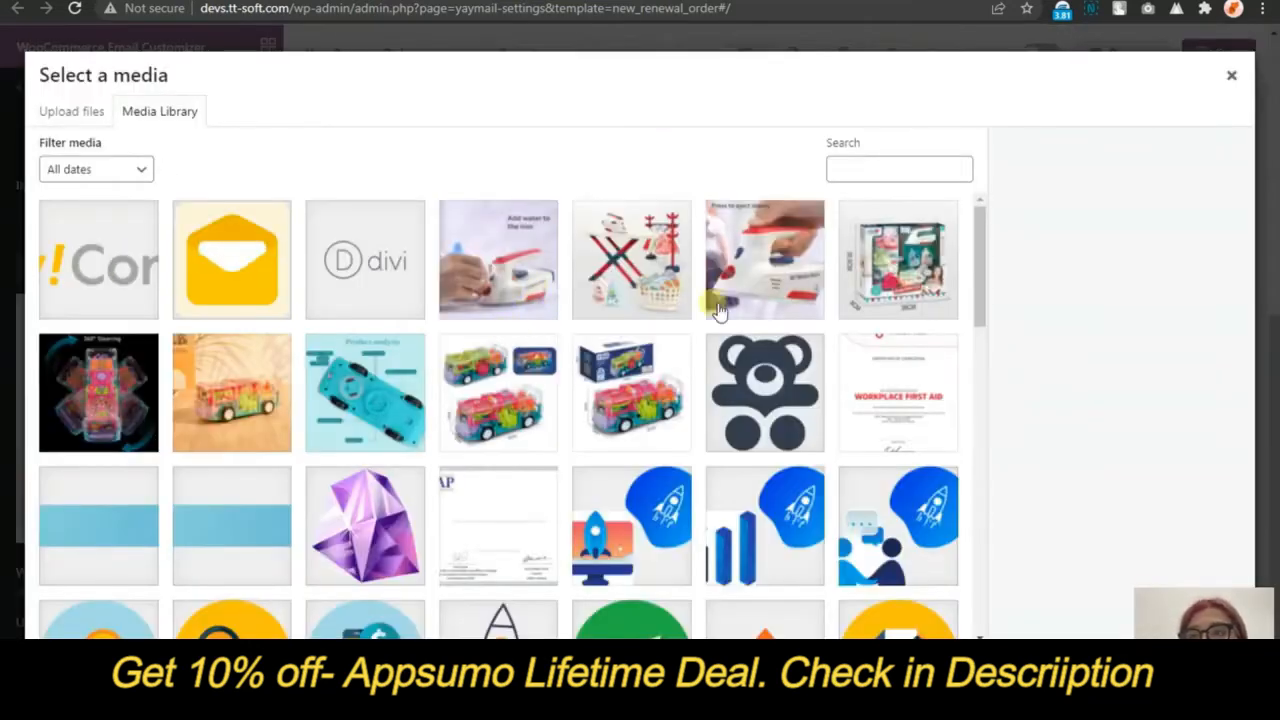
pyautogui.click(888, 284)
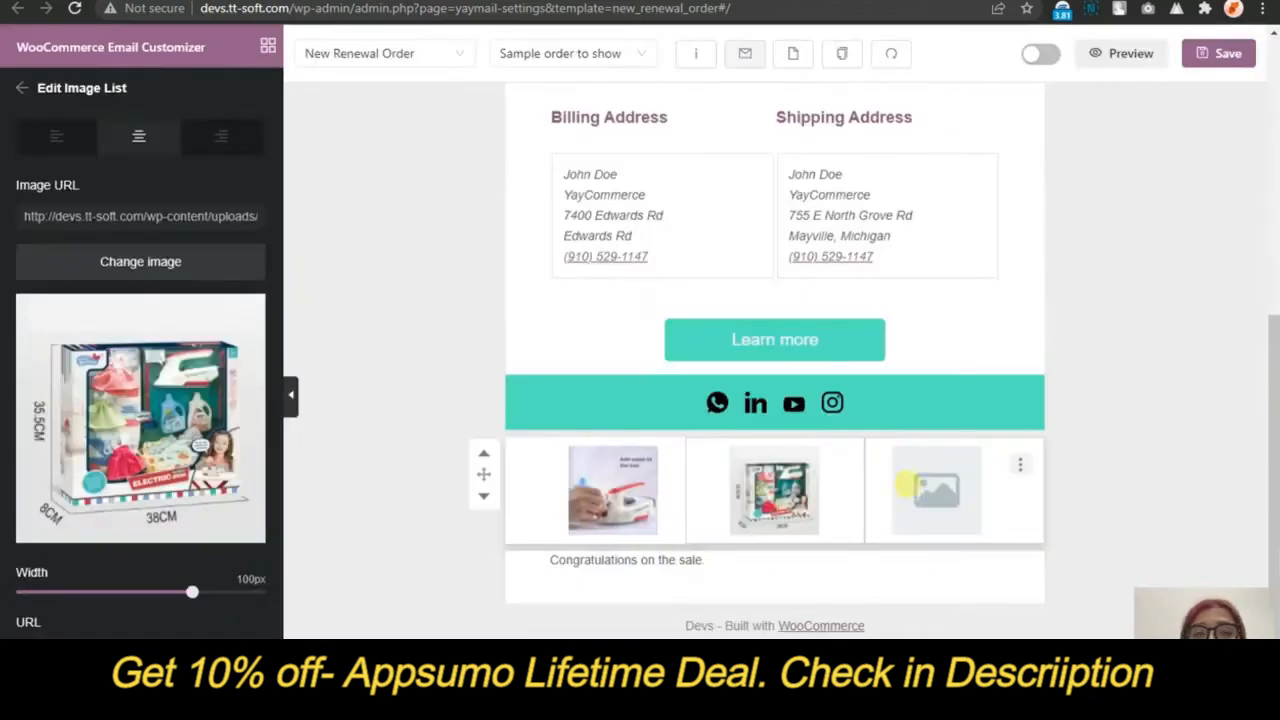
pyautogui.click(177, 263)
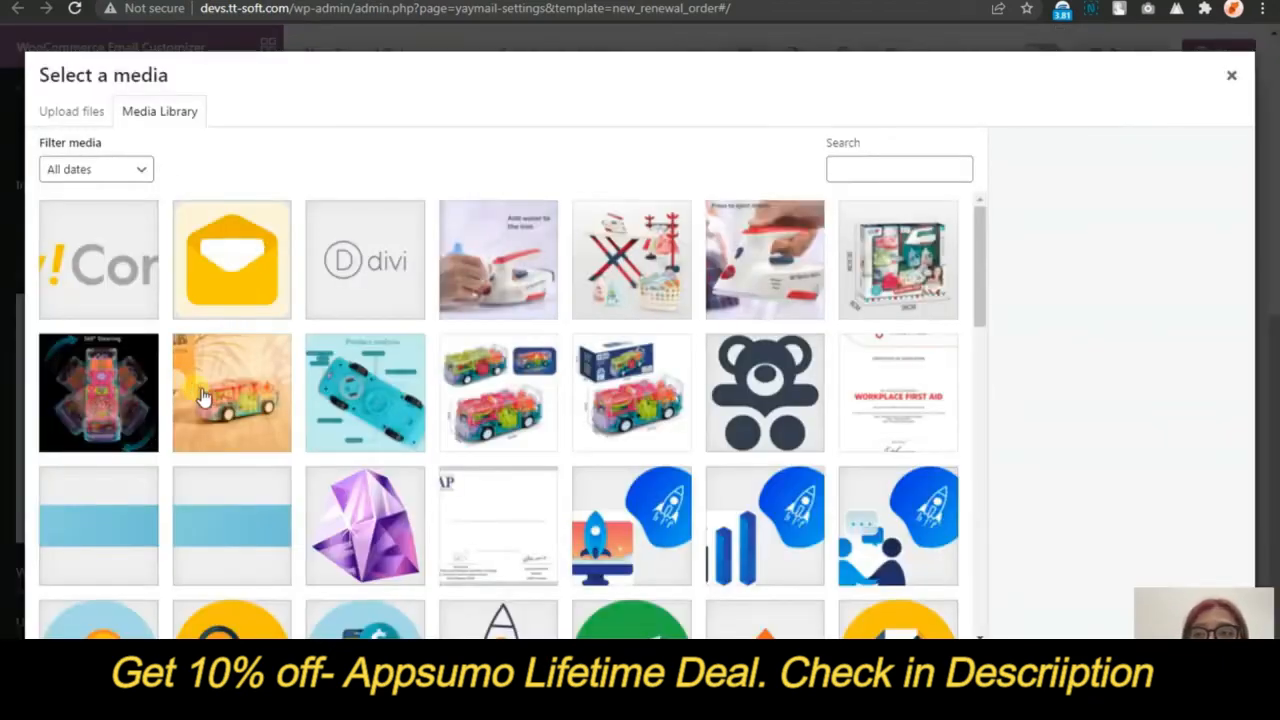
pyautogui.click(232, 392)
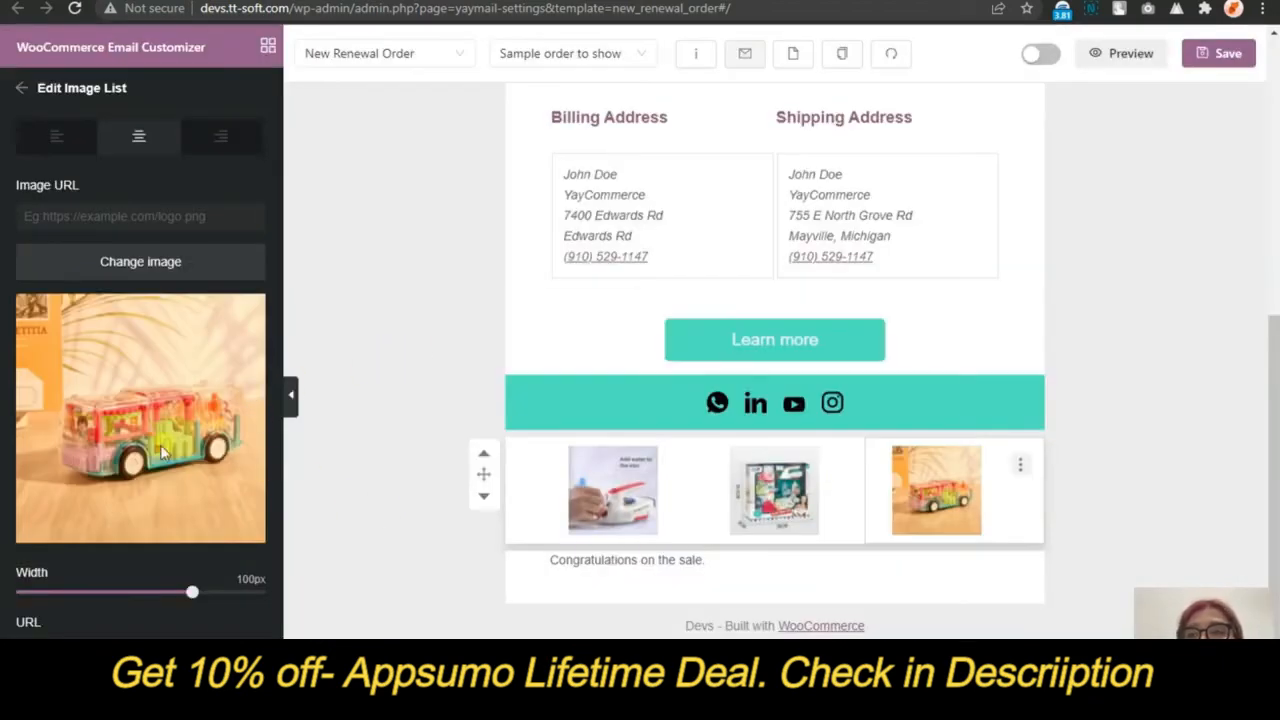
pyautogui.click(107, 264)
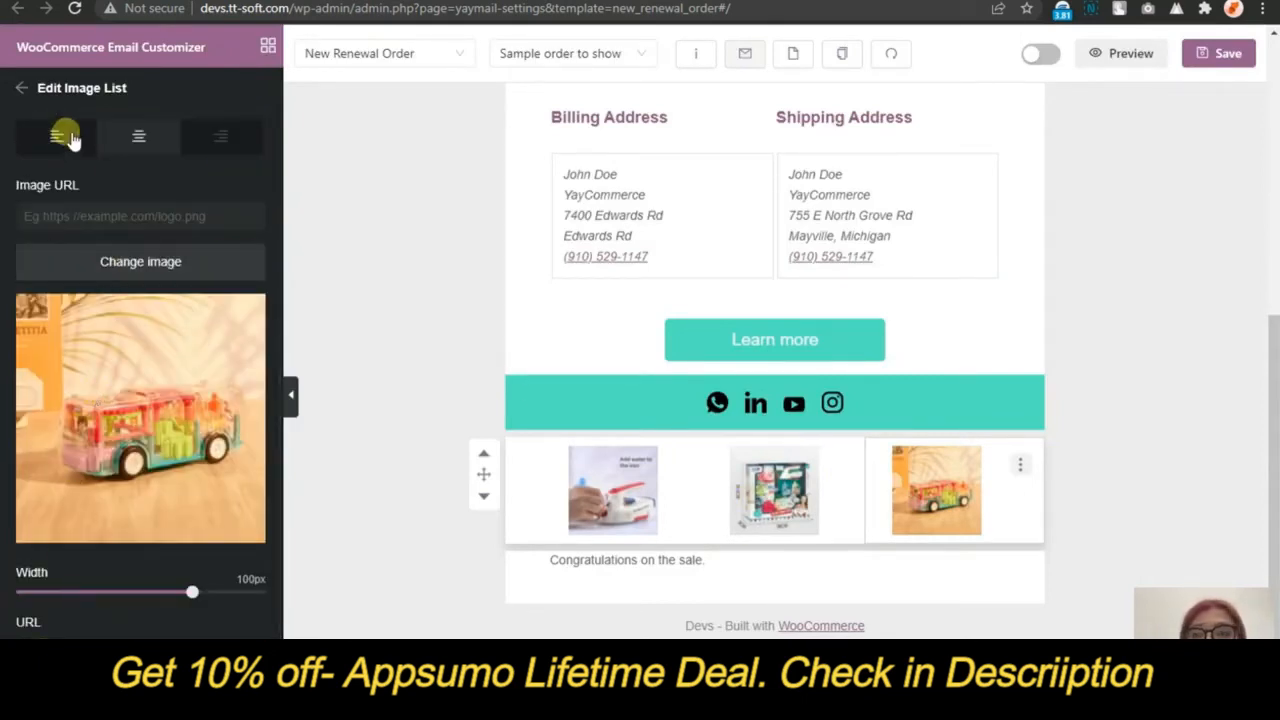
pyautogui.click(24, 88)
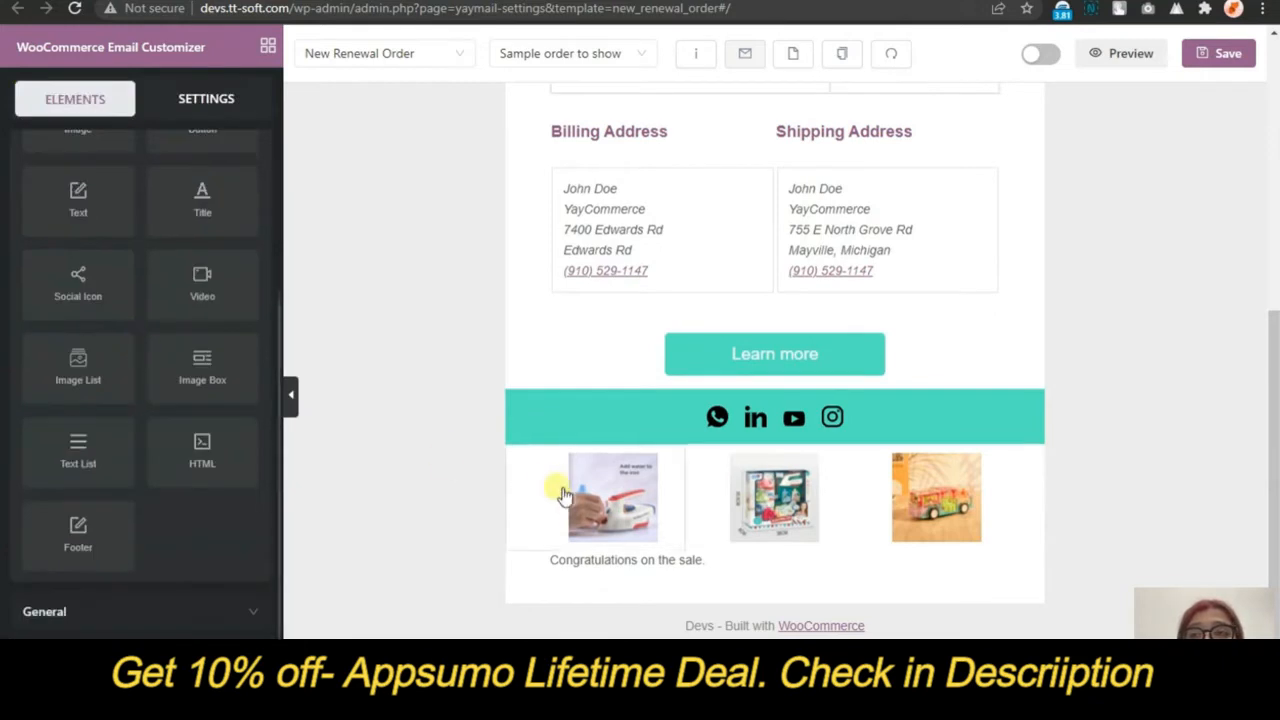
# Add another Footer element at the end of the email and remove it again
pyautogui.scroll(2, 108, 405)
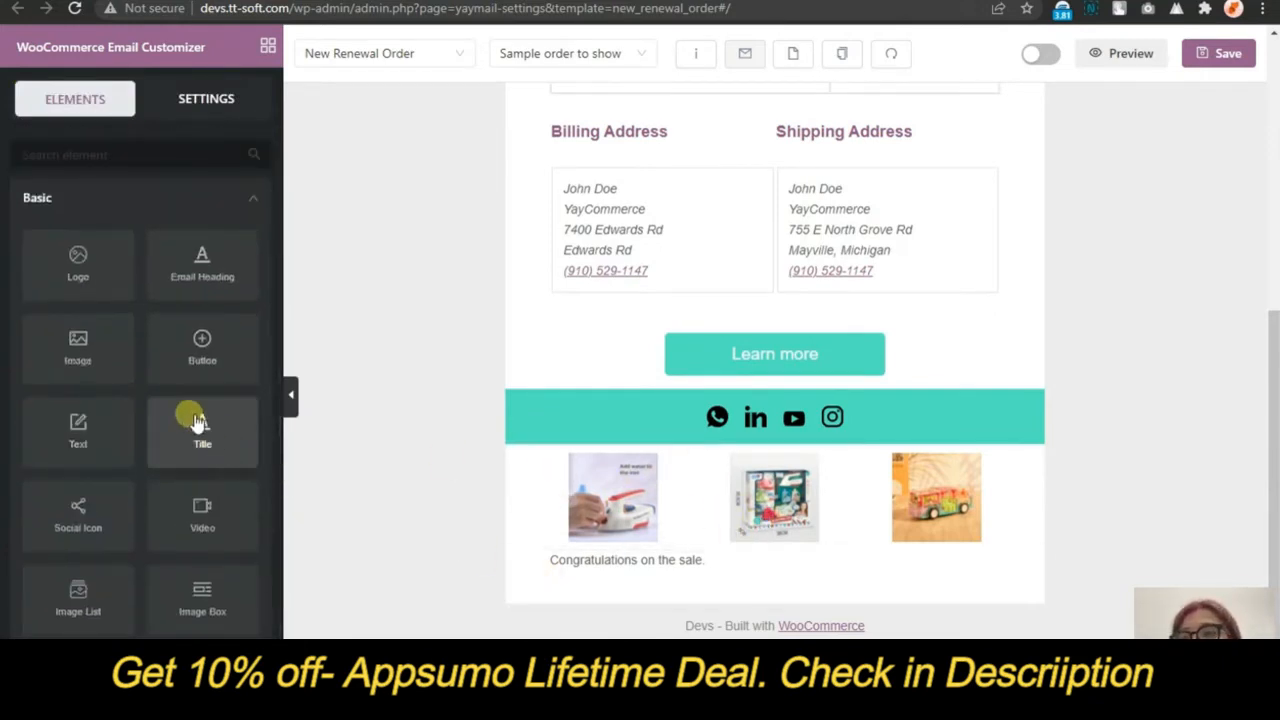
pyautogui.scroll(-3, 194, 423)
pyautogui.moveTo(83, 526); pyautogui.dragTo(710, 605)
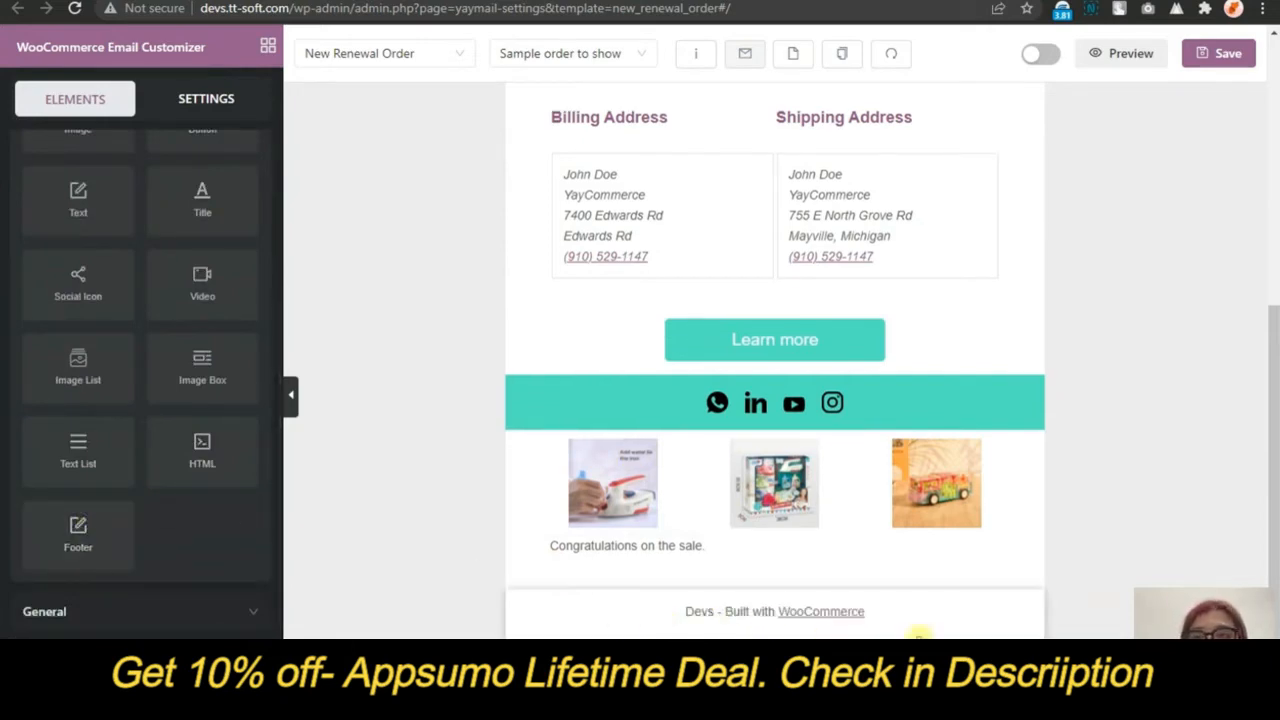
pyautogui.click(980, 617)
pyautogui.click(1020, 623)
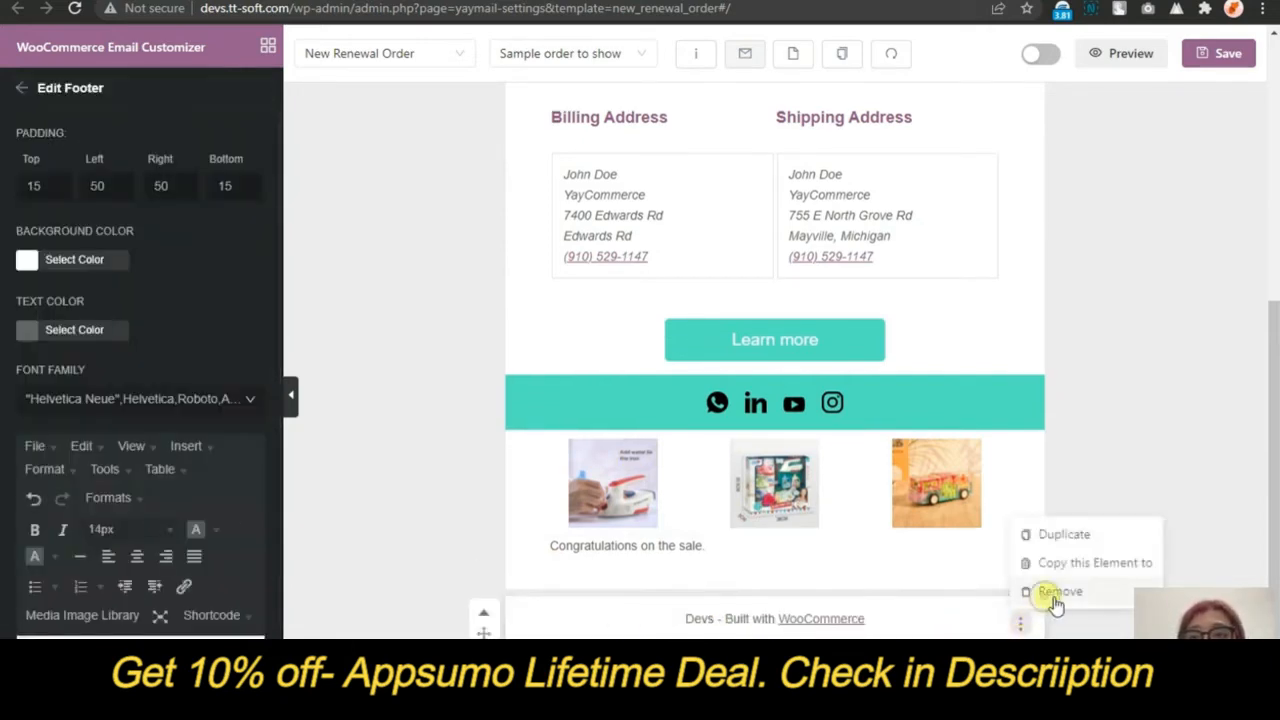
pyautogui.click(1052, 592)
pyautogui.click(468, 394)
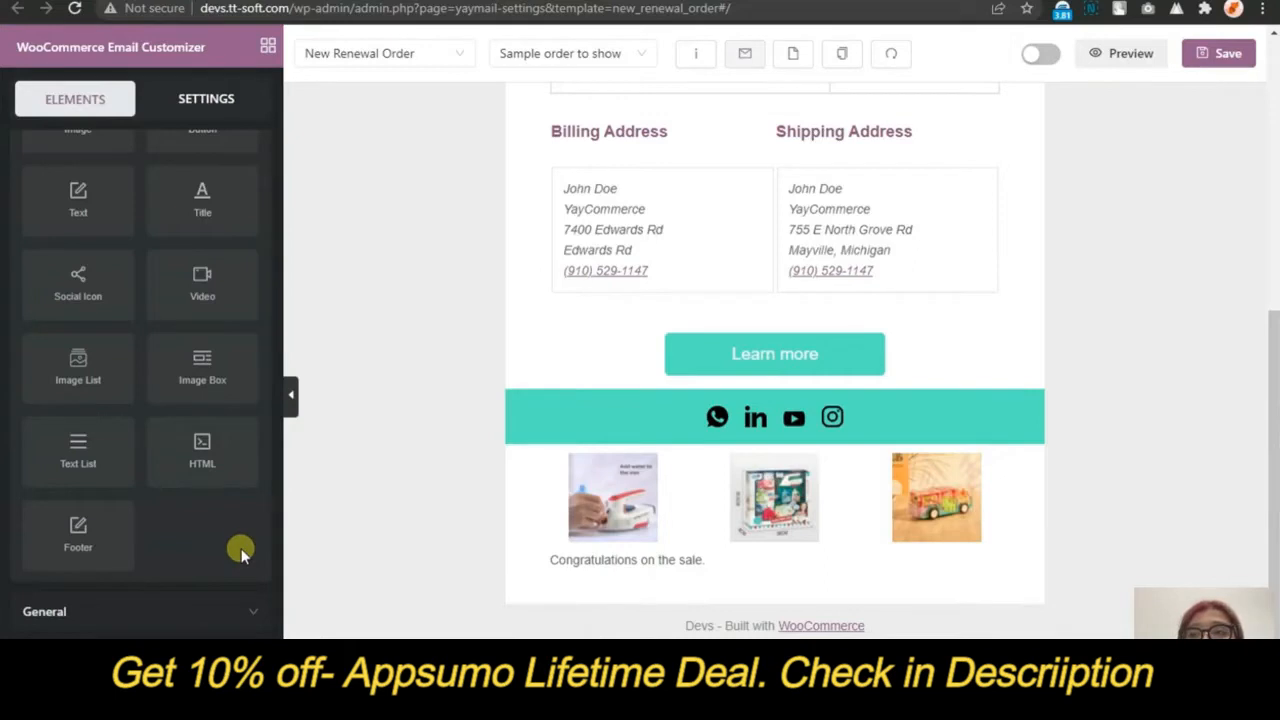
# Collapse the Basic element group and expand the General group
pyautogui.scroll(3, 150, 540)
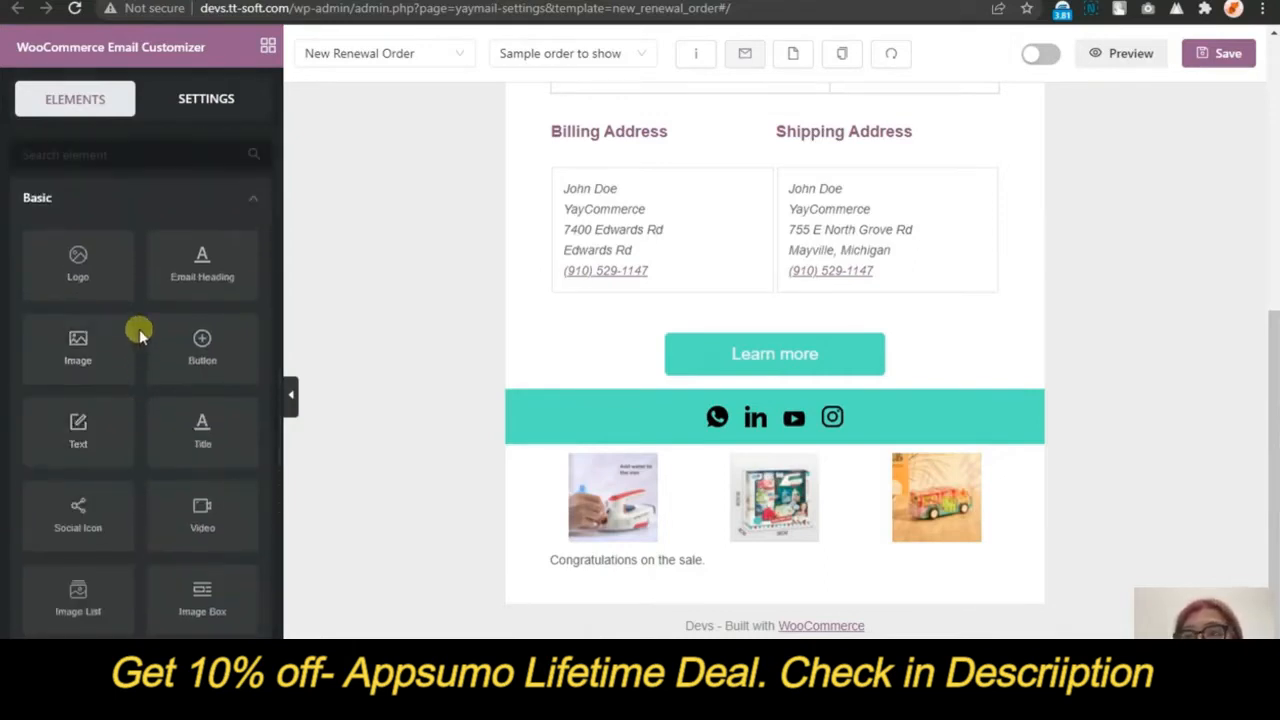
pyautogui.click(145, 200)
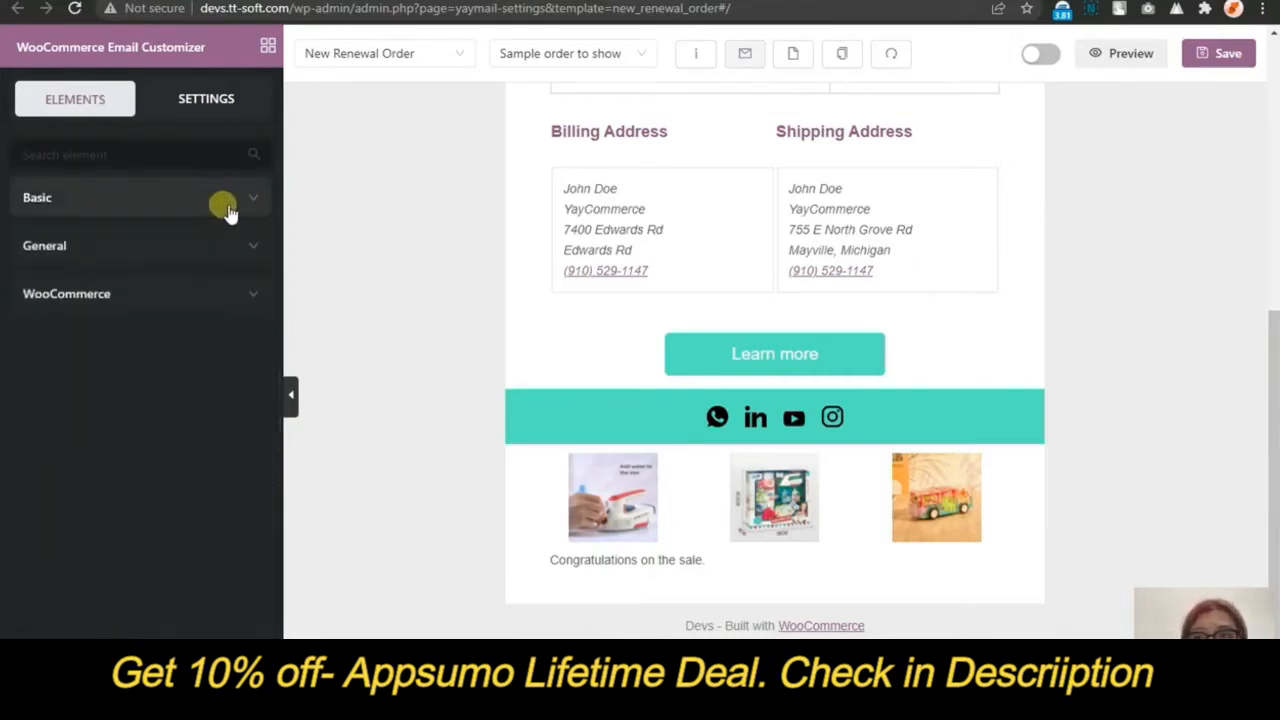
pyautogui.click(215, 240)
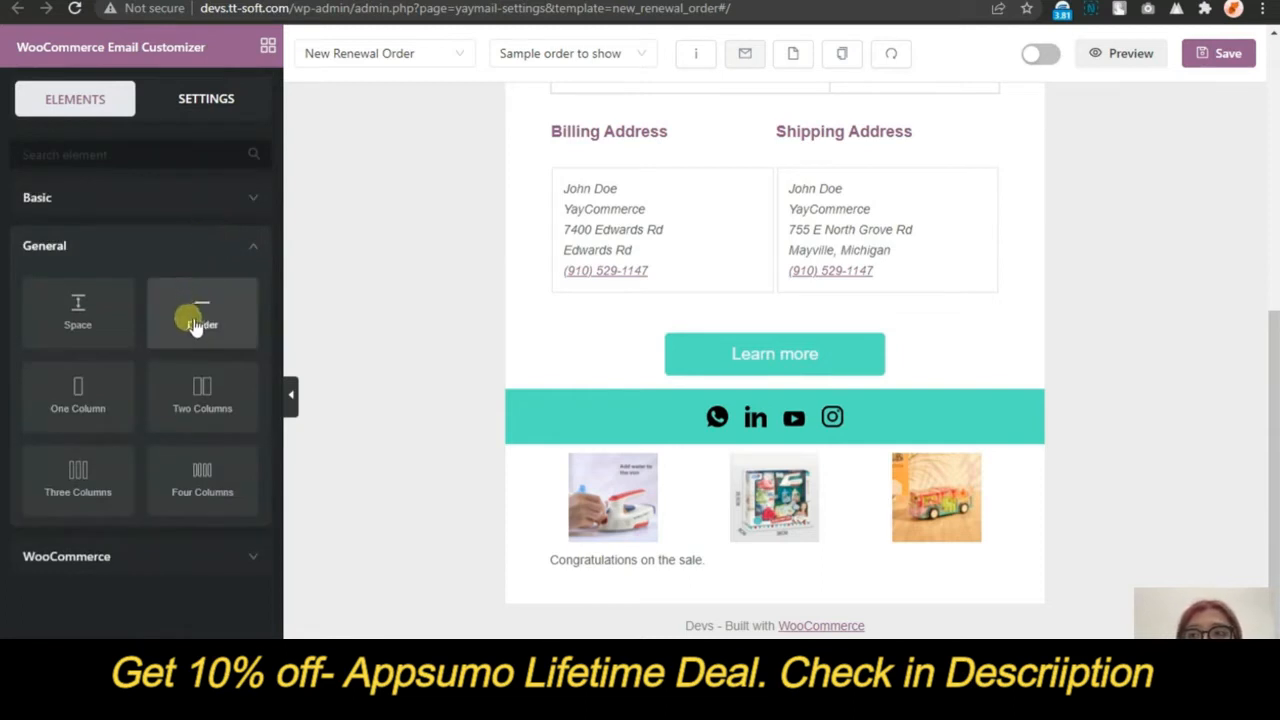
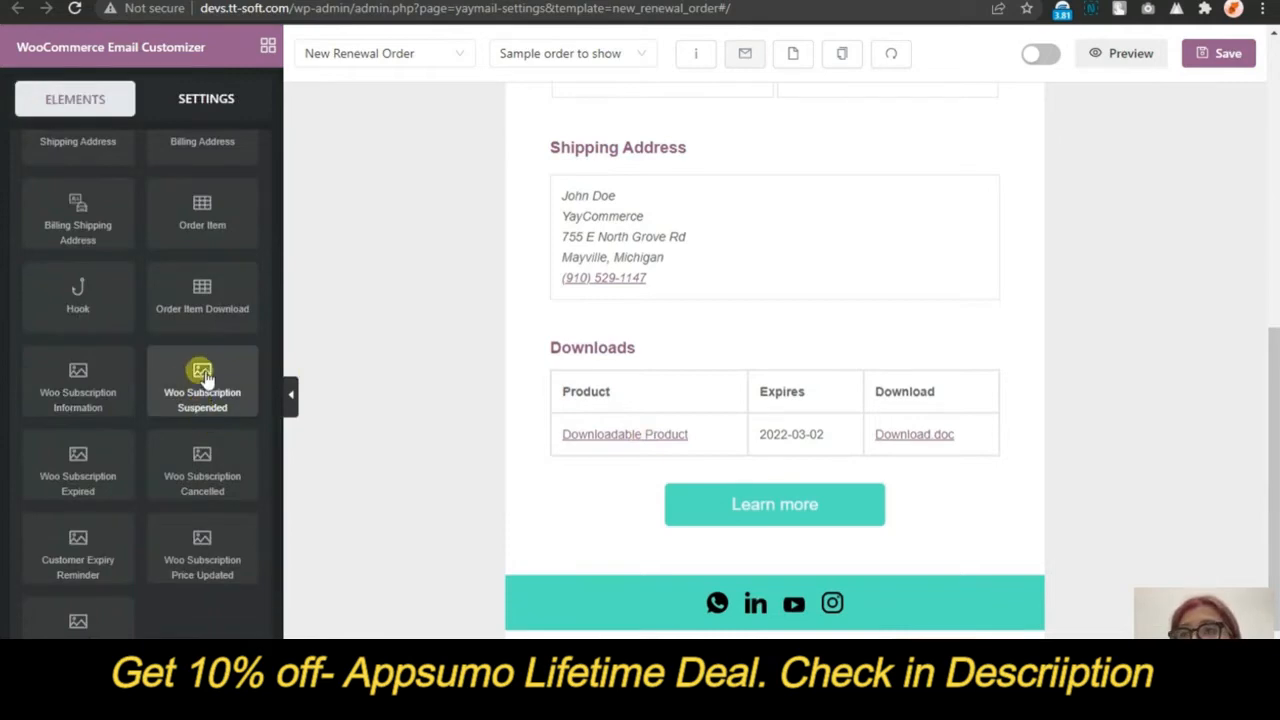
# Add a Woo Subscription Suspended element between the Downloads table and the Learn more button, and remove it again
pyautogui.moveTo(200, 371); pyautogui.dragTo(551, 445)
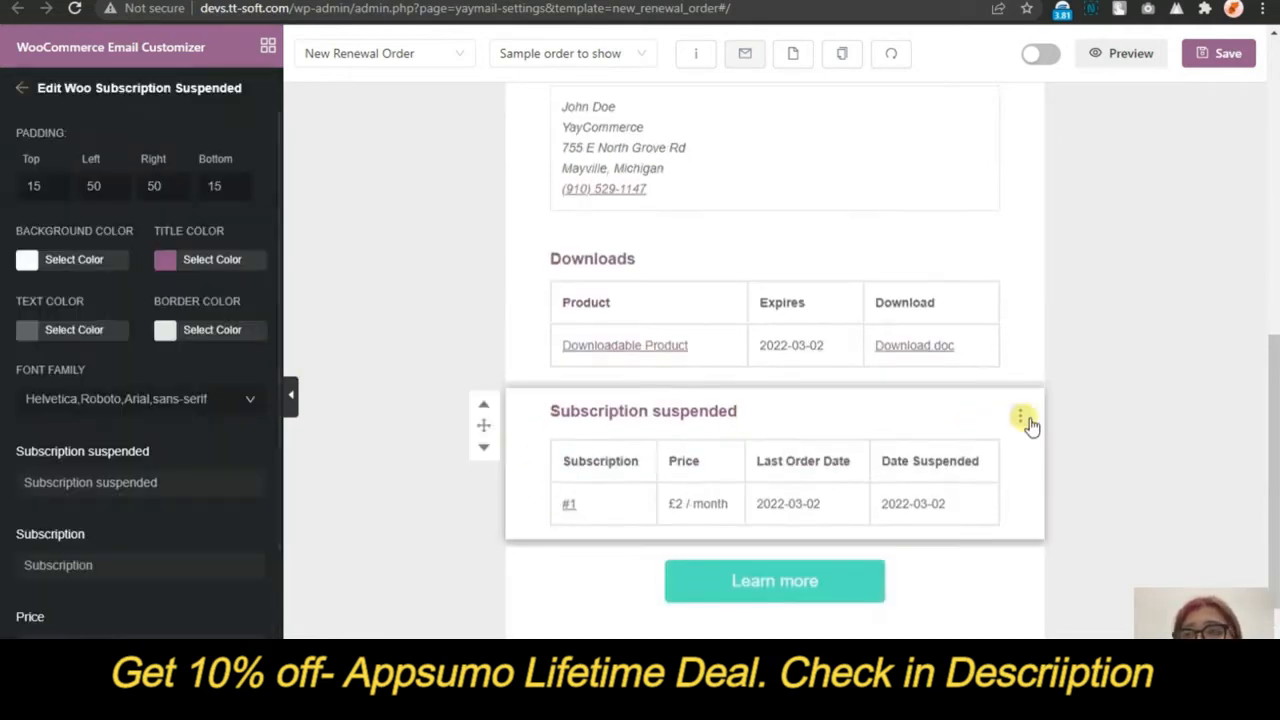
pyautogui.click(1021, 419)
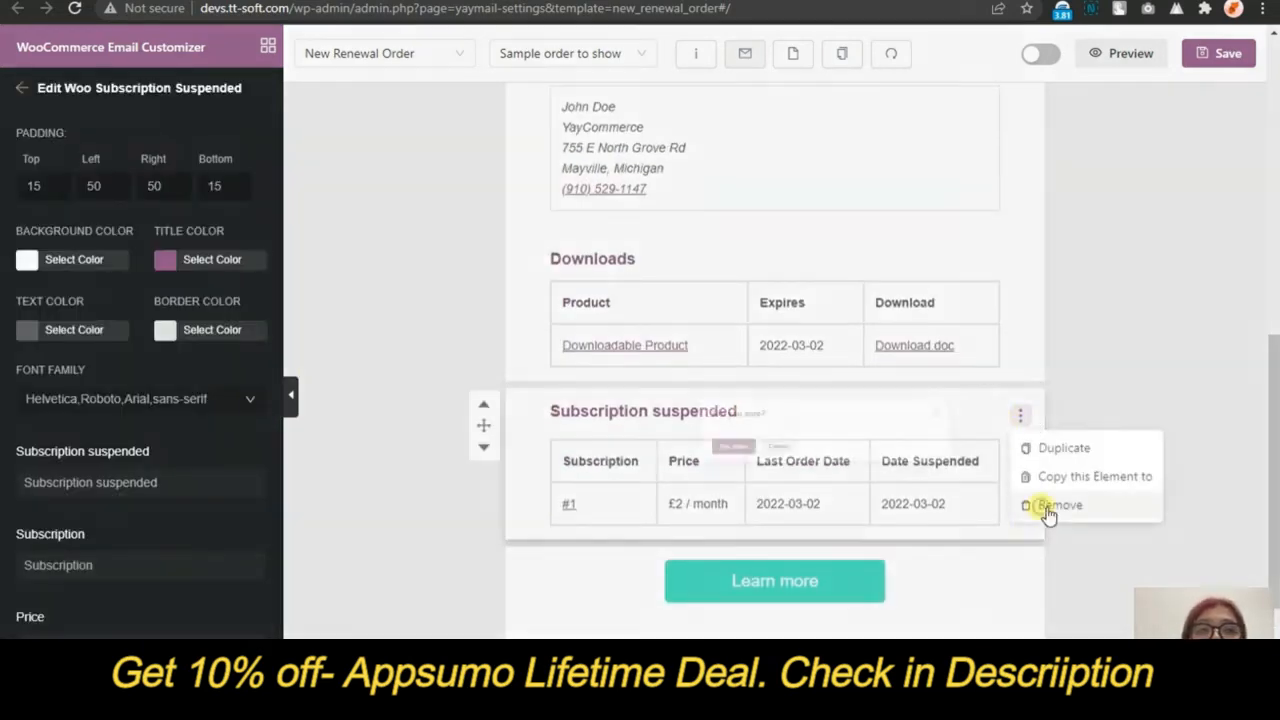
pyautogui.click(1036, 506)
pyautogui.click(451, 400)
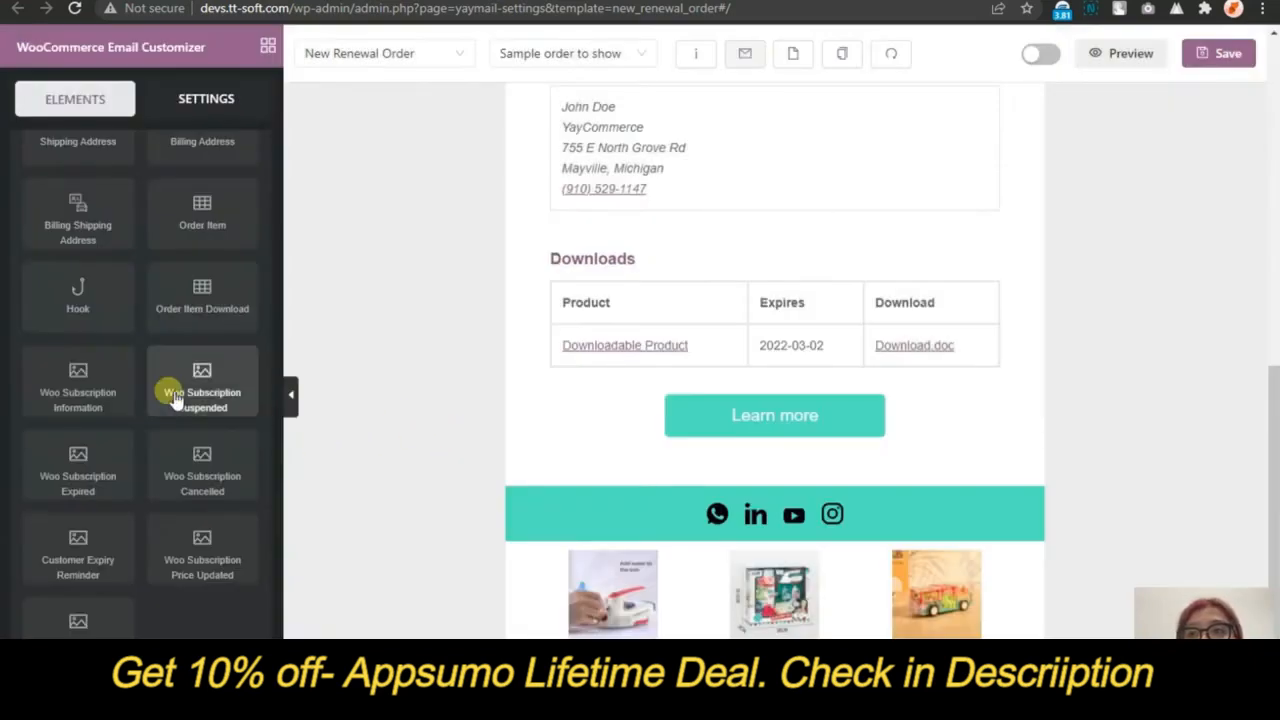
# Collapse the WooCommerce and General element groups and save the New Renewal Order template
pyautogui.scroll(3, 174, 398)
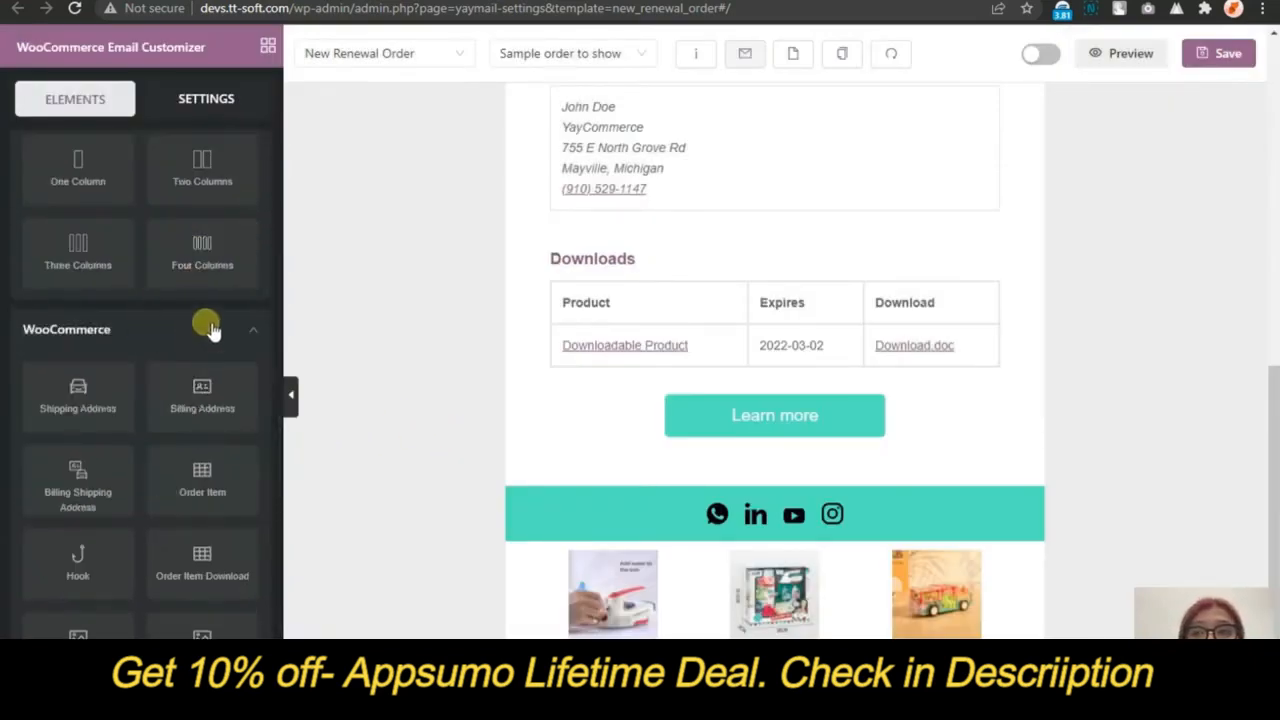
pyautogui.click(205, 330)
pyautogui.click(206, 247)
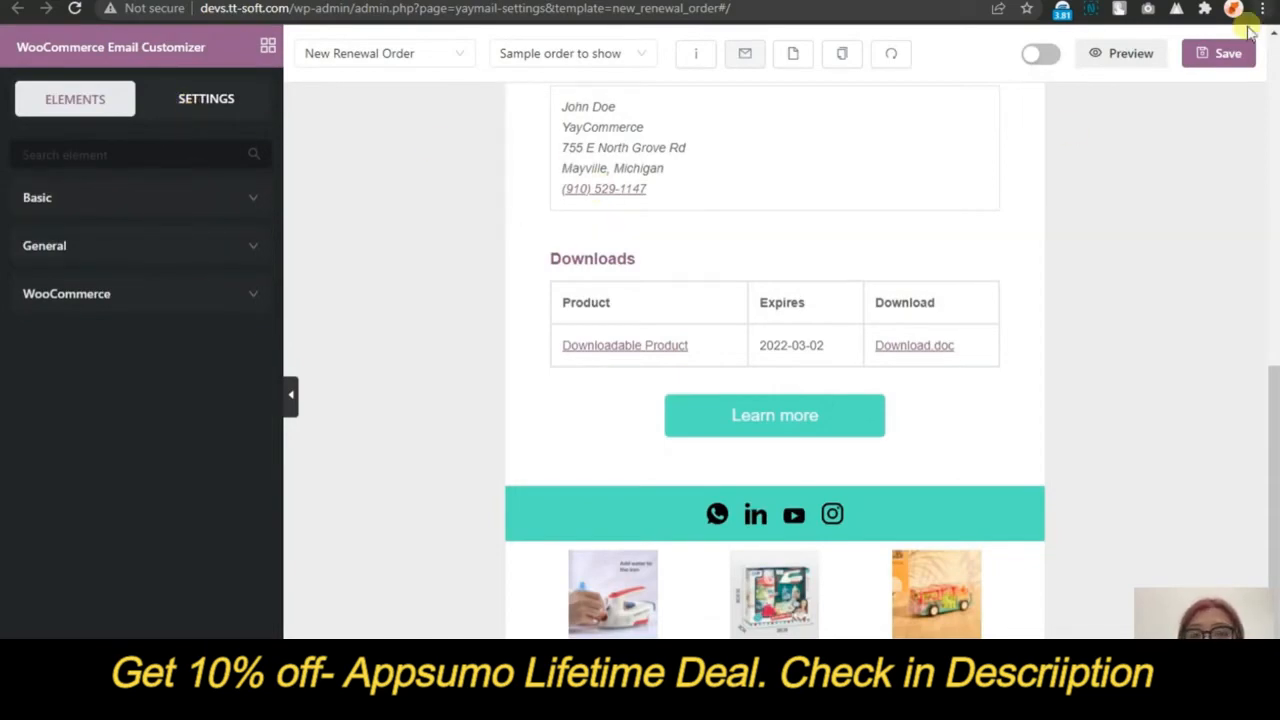
pyautogui.click(1226, 53)
# Review the finished email layout and send a test email of it
pyautogui.scroll(6, 940, 290)
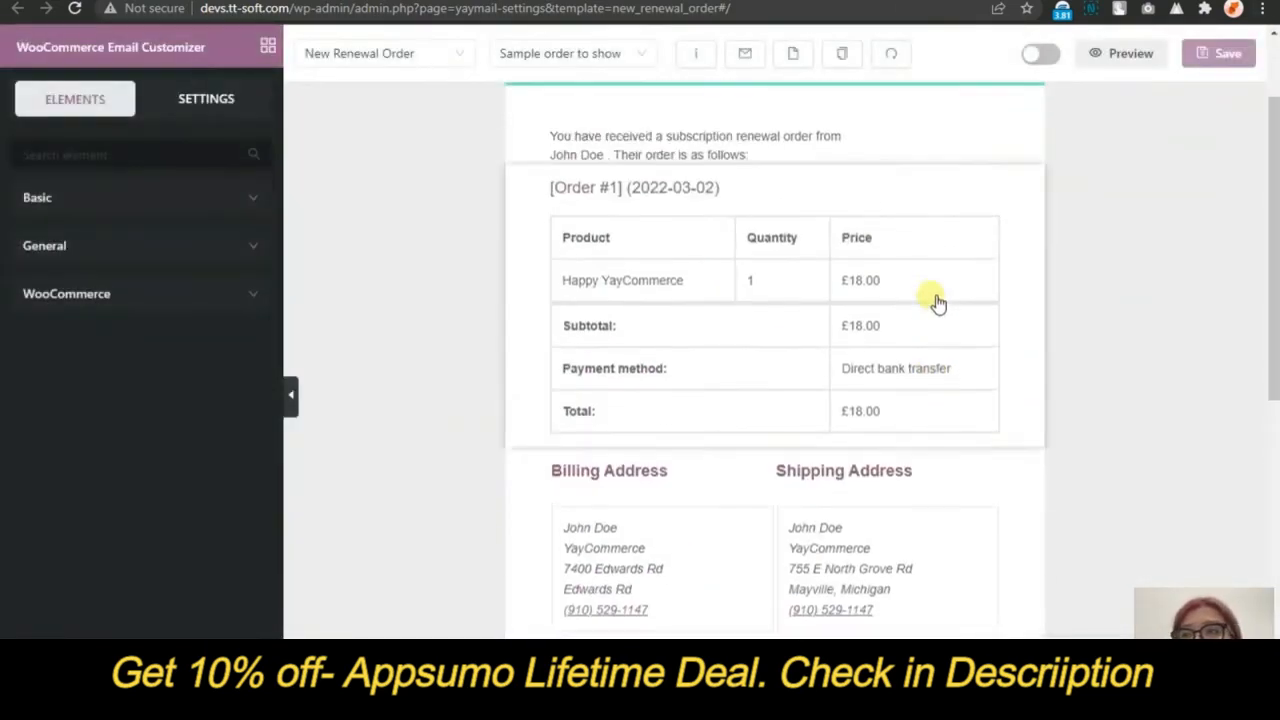
pyautogui.scroll(-10, 930, 300)
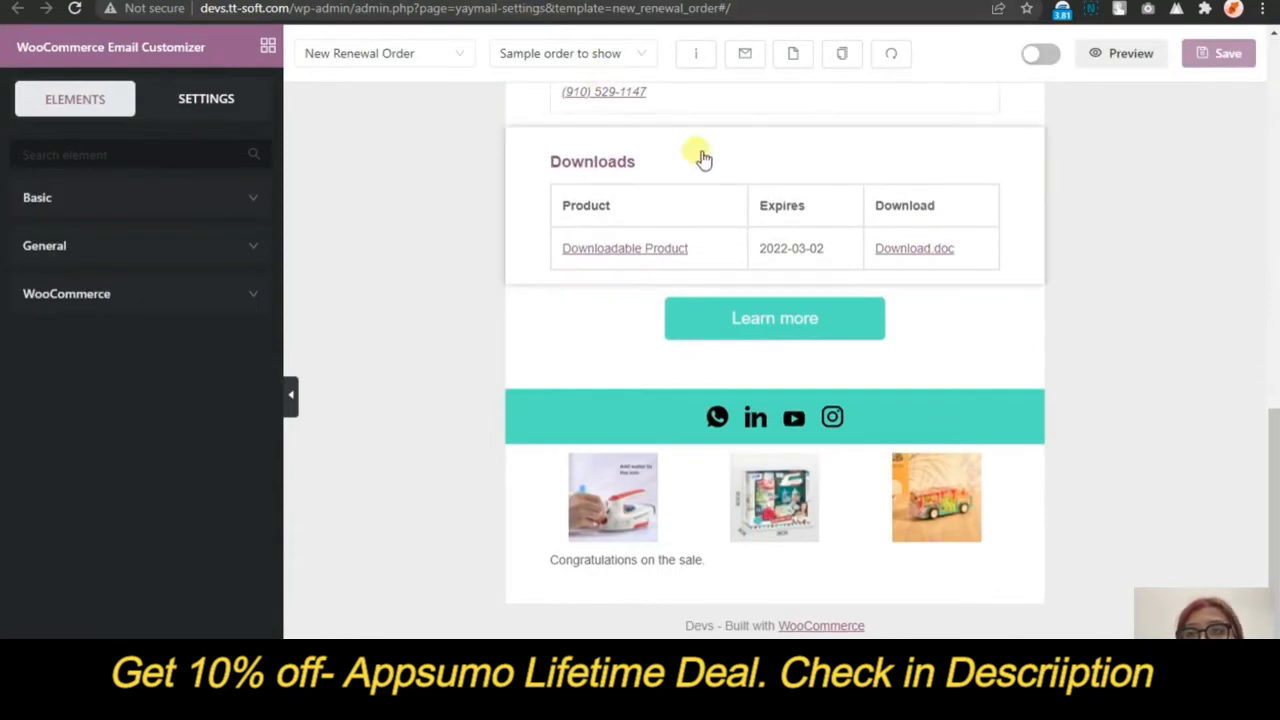
pyautogui.click(750, 58)
pyautogui.click(755, 321)
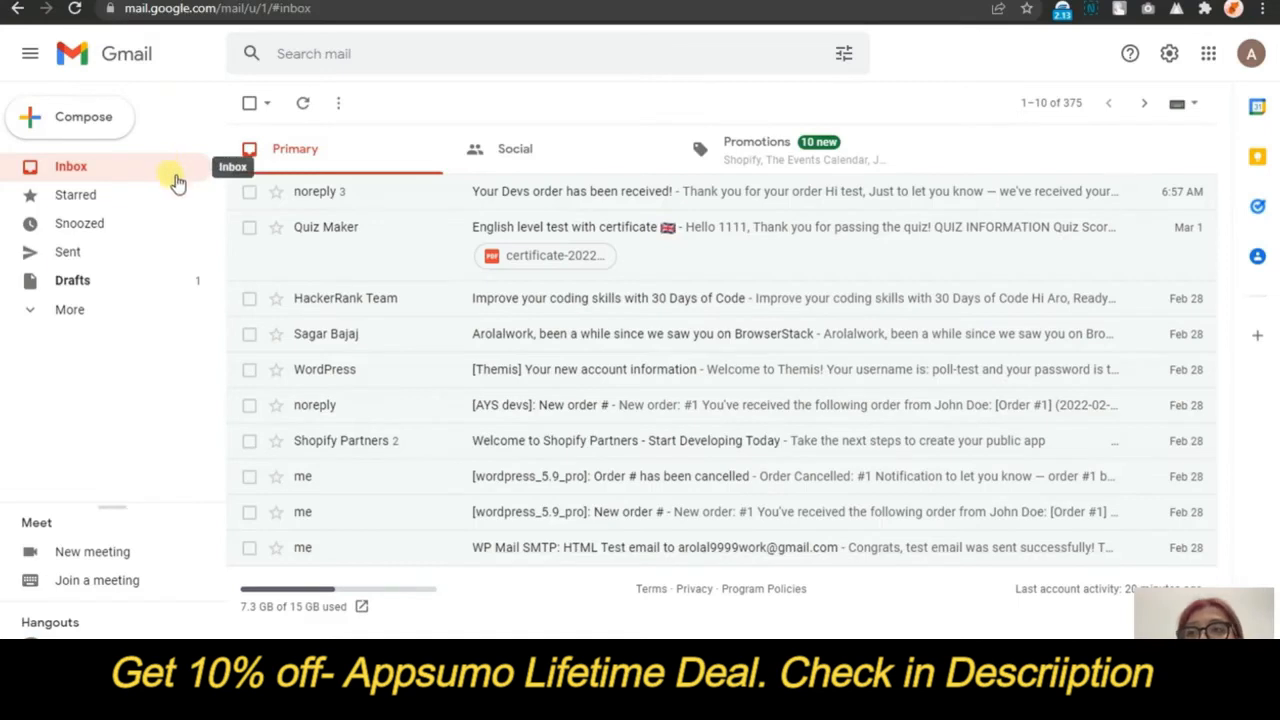
# In Gmail, refresh the inbox, open the new subscription renewal order email and examine its layout from header to image list
pyautogui.click(167, 169)
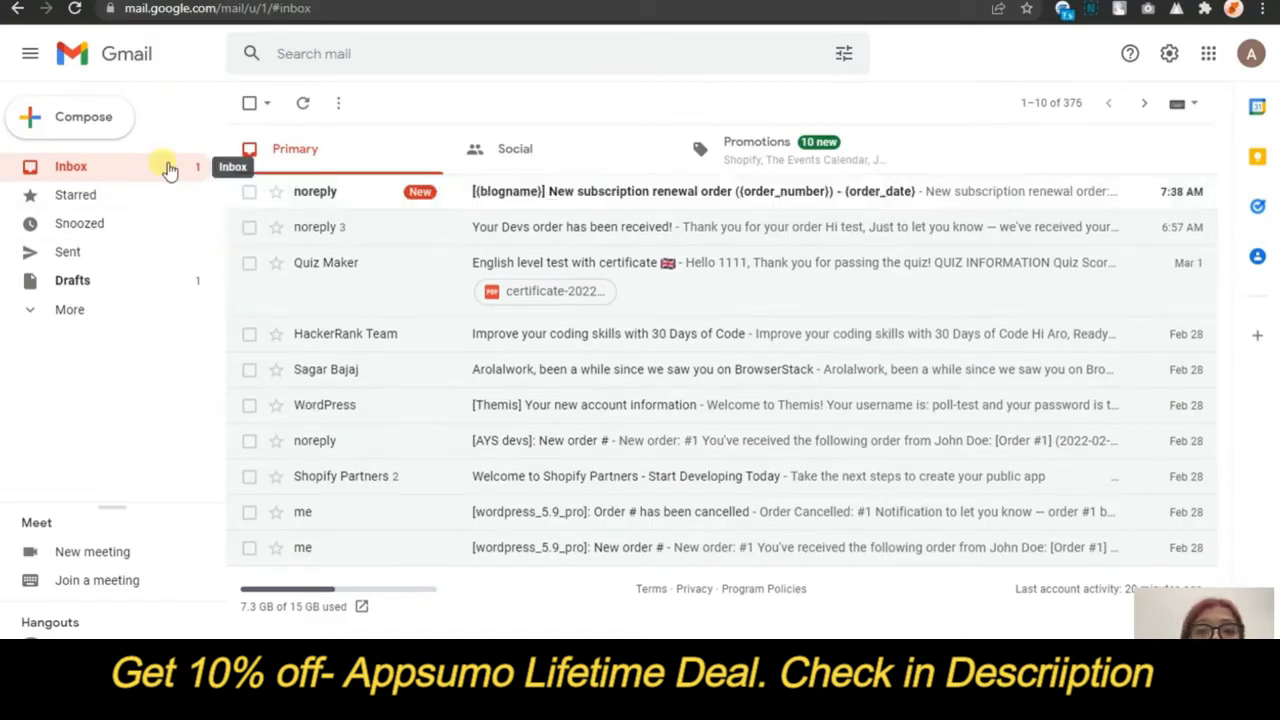
pyautogui.click(474, 191)
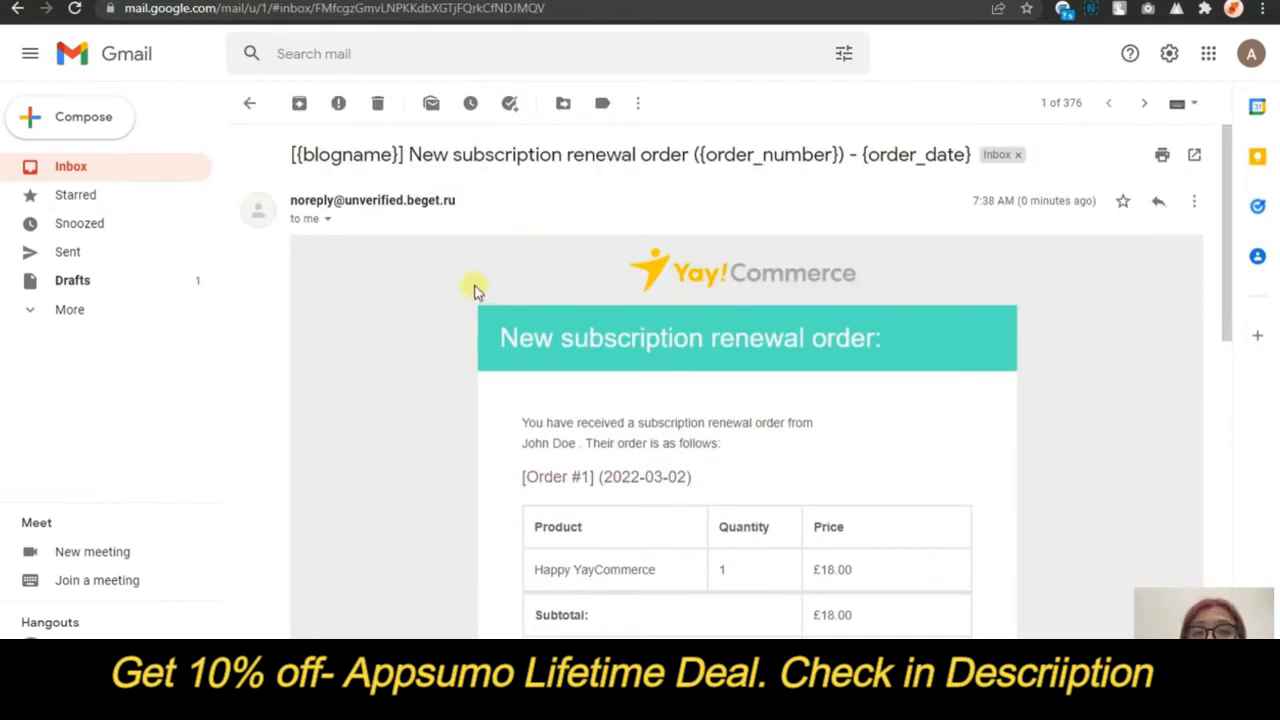
pyautogui.scroll(-9, 475, 290)
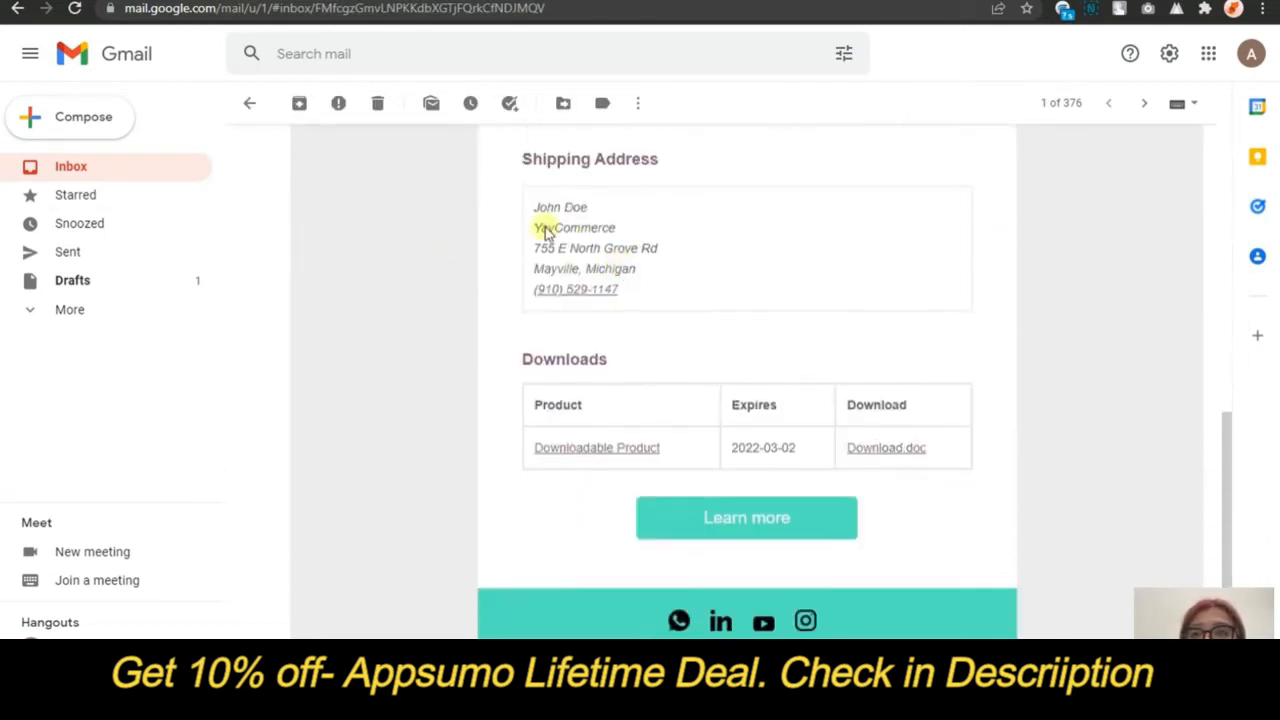
pyautogui.scroll(10, 545, 232)
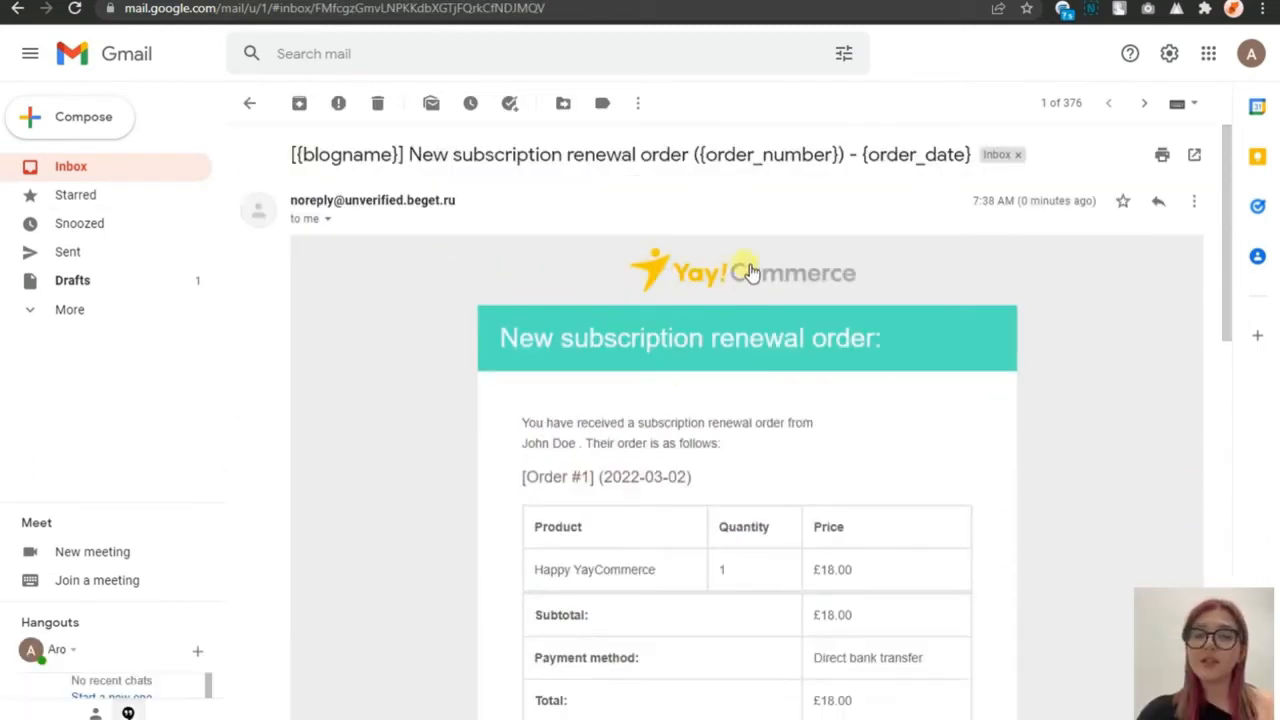
pyautogui.scroll(-4, 729, 294)
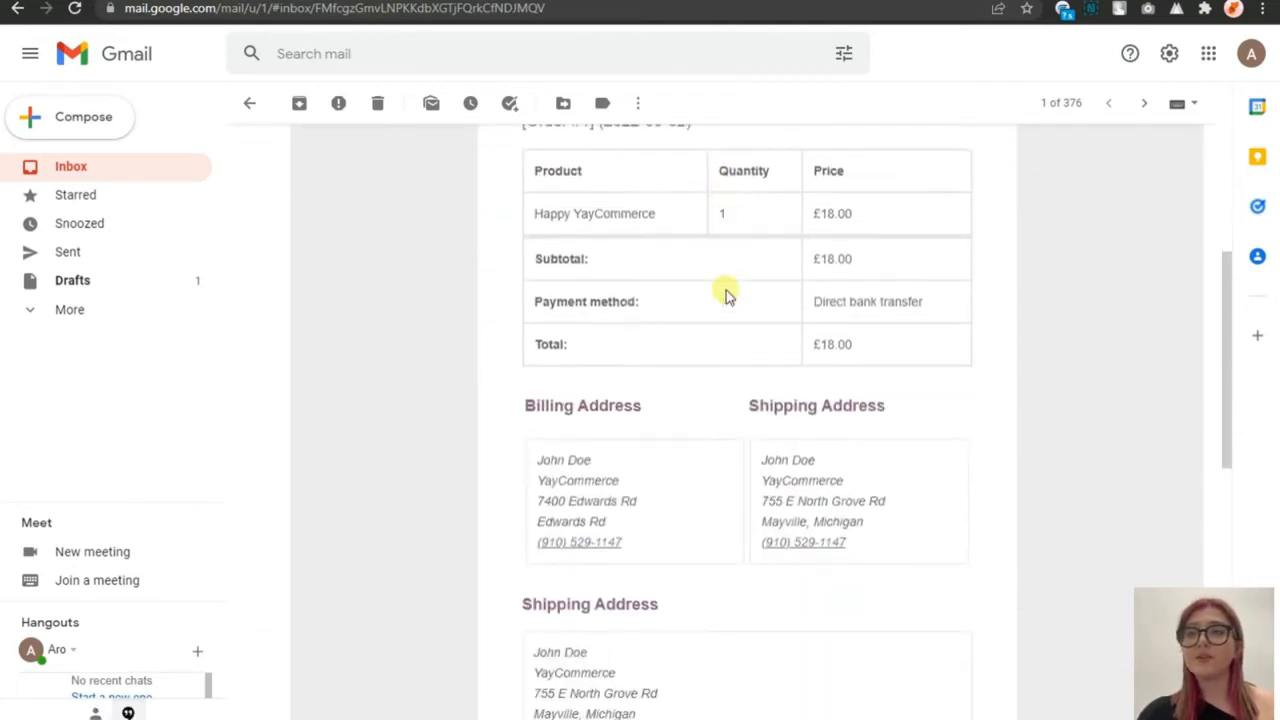
pyautogui.scroll(-5, 727, 295)
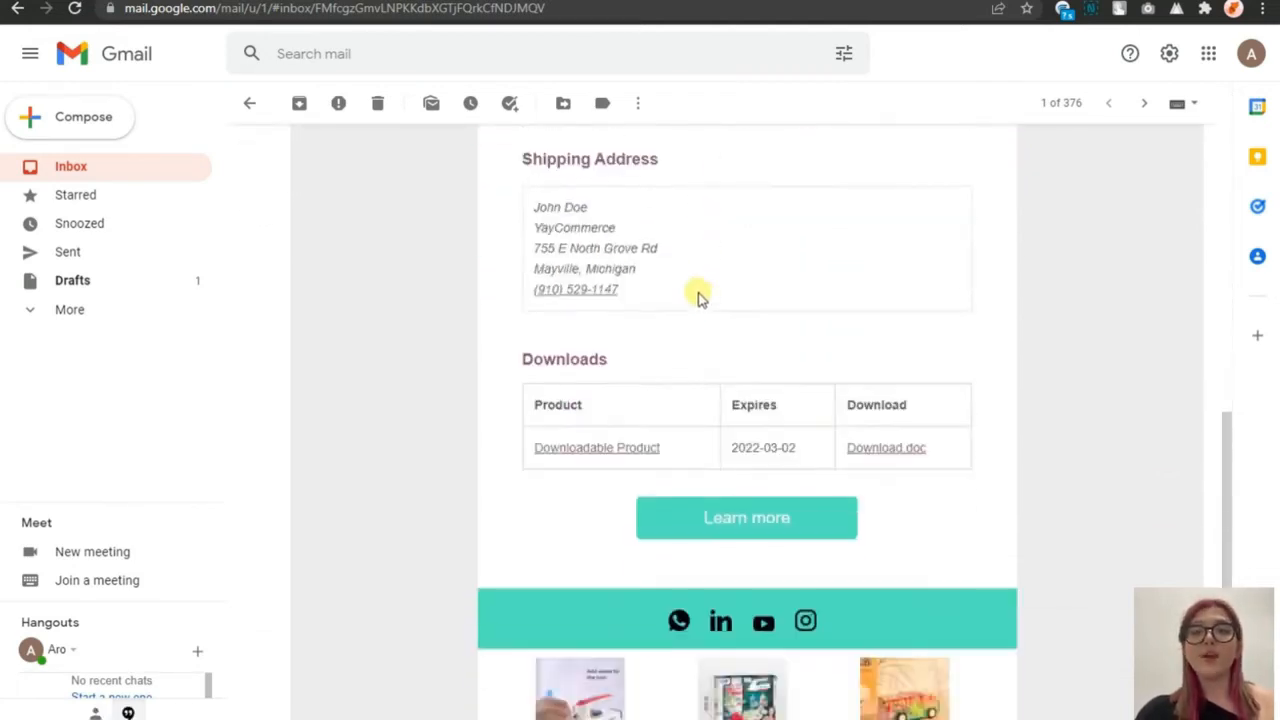
pyautogui.scroll(-2, 686, 429)
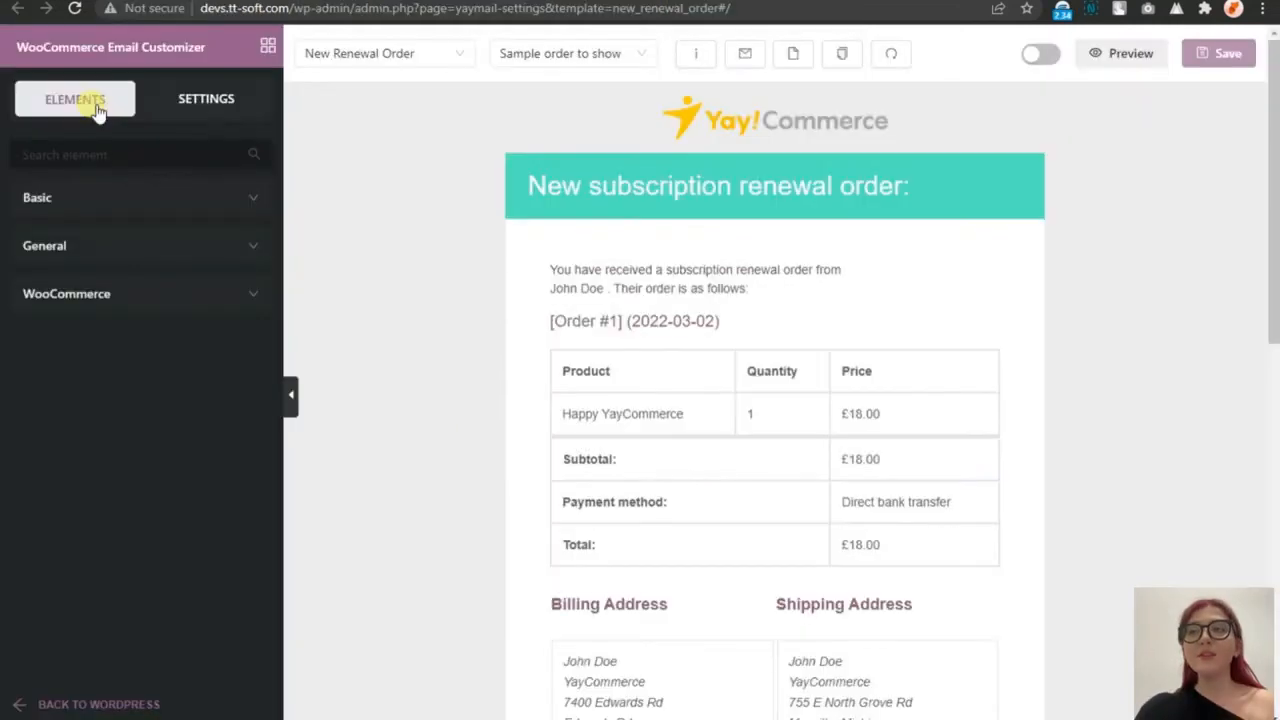
# Back in the WooCommerce Email Customizer, browse the email templates and switch to Subscription Switch Complete
pyautogui.click(190, 99)
pyautogui.click(375, 53)
pyautogui.scroll(2, 425, 140)
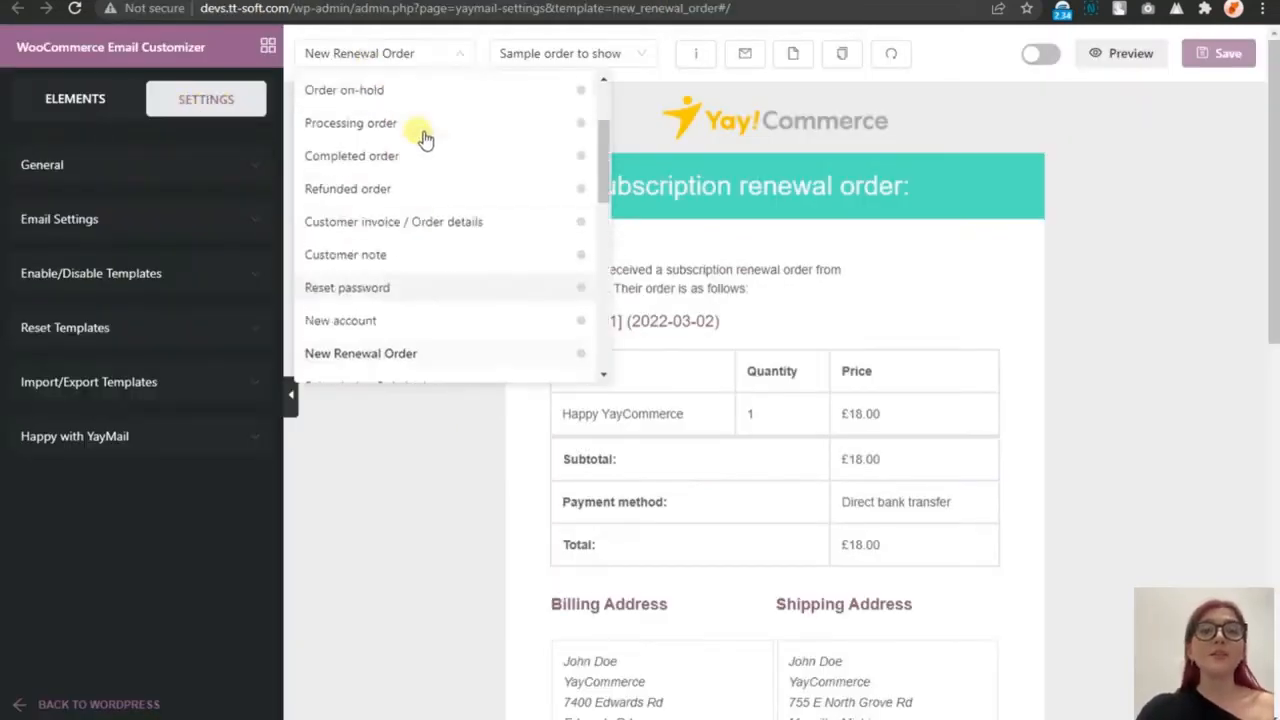
pyautogui.scroll(2, 410, 120)
pyautogui.scroll(-4, 440, 150)
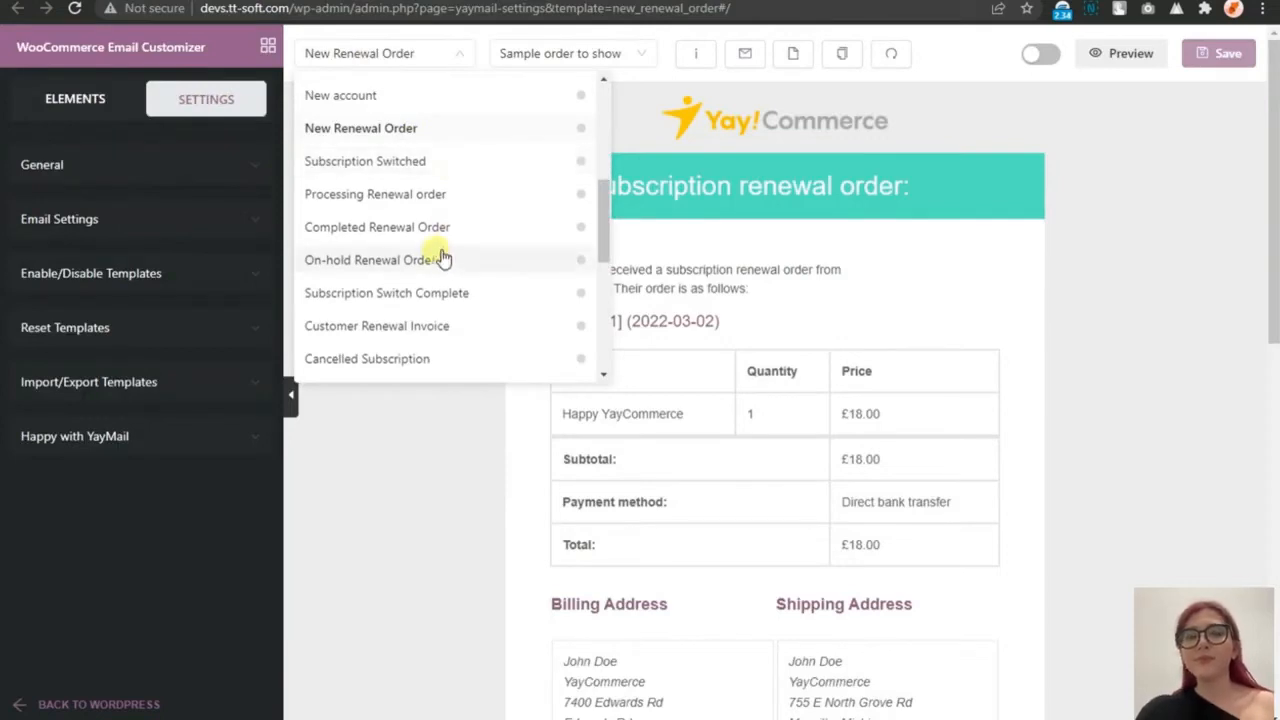
pyautogui.click(430, 298)
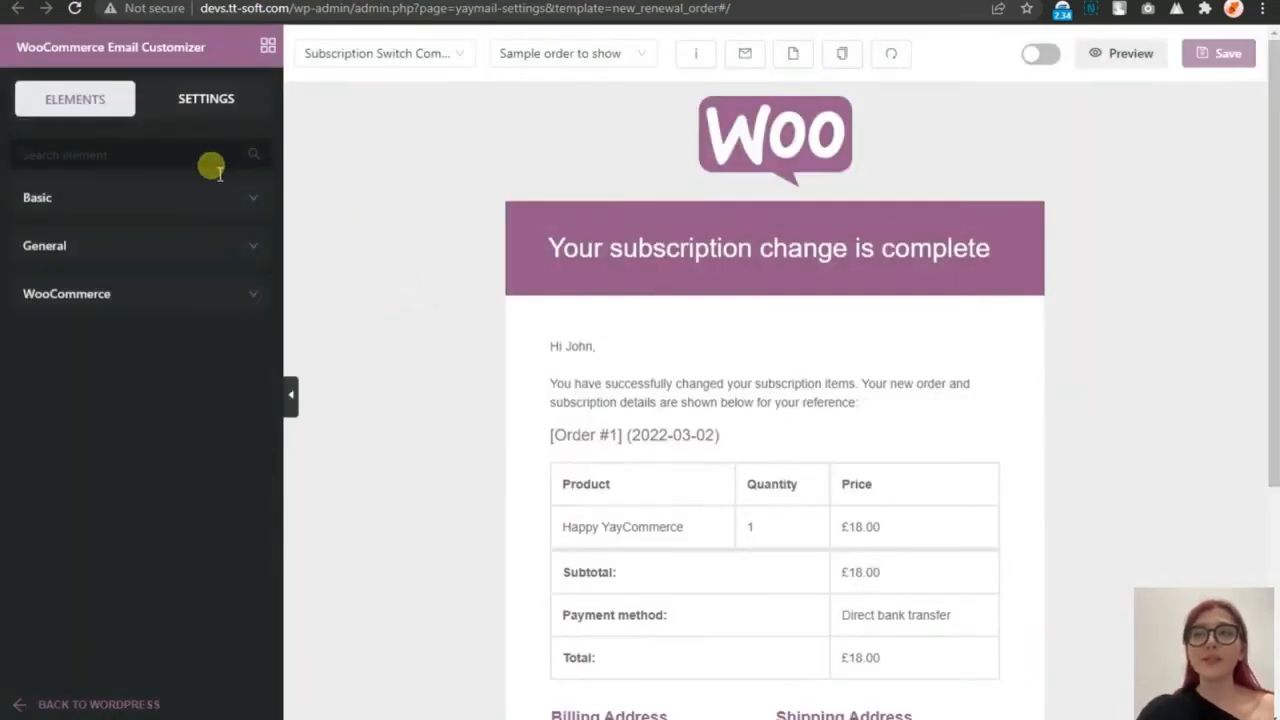
# Look through the Basic elements and open the General settings of the email customizer
pyautogui.click(95, 198)
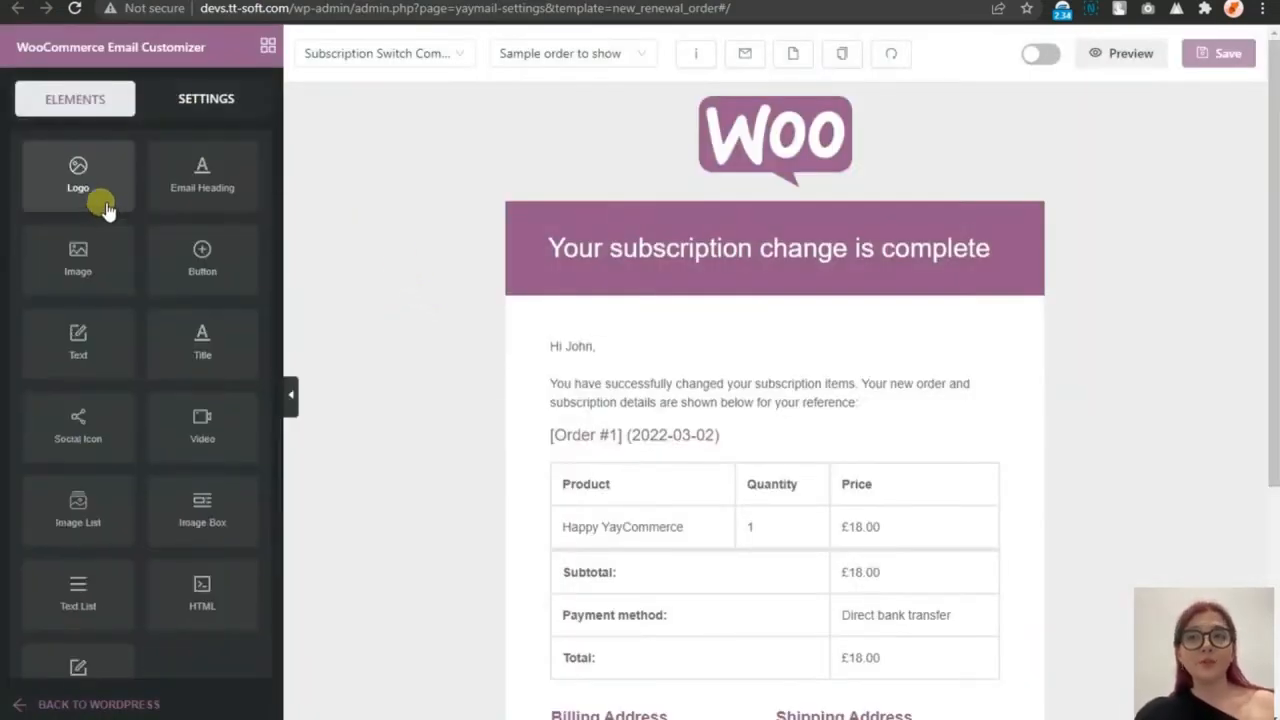
pyautogui.click(200, 100)
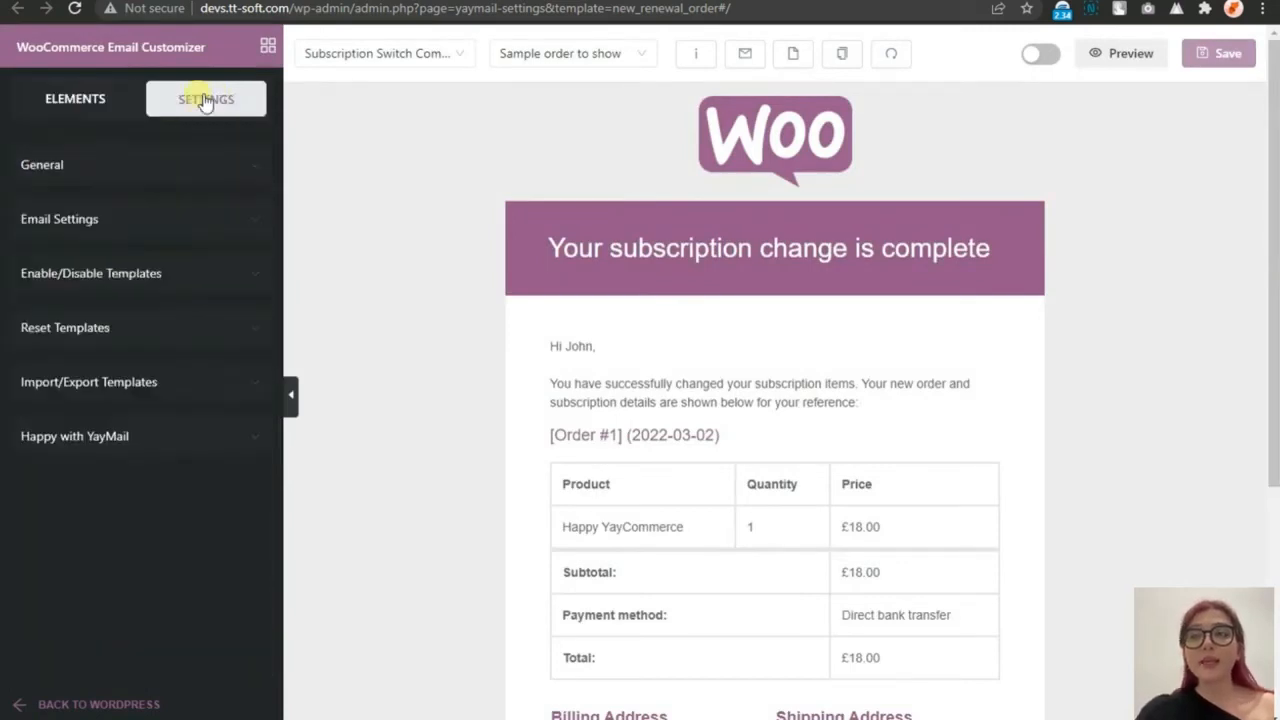
pyautogui.scroll(-1, 560, 277)
pyautogui.click(120, 165)
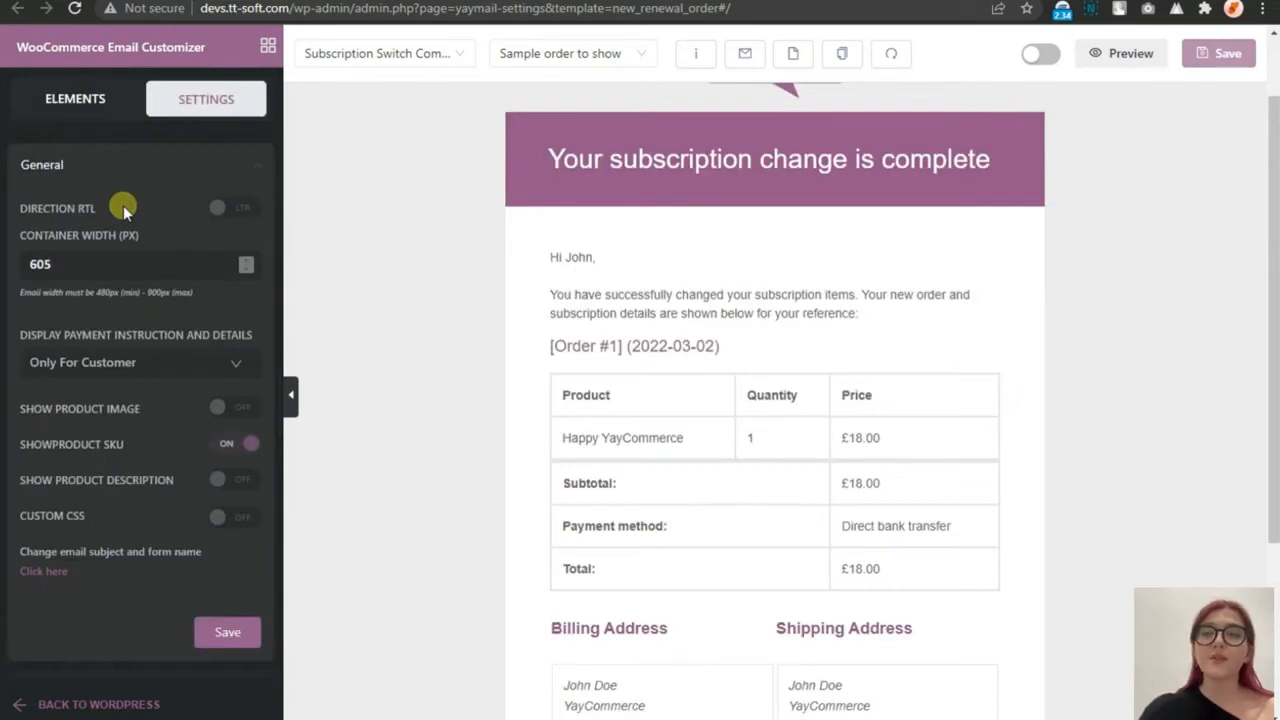
# Toggle the RTL direction on and back off, and set the email container width to 700 px
pyautogui.click(220, 212)
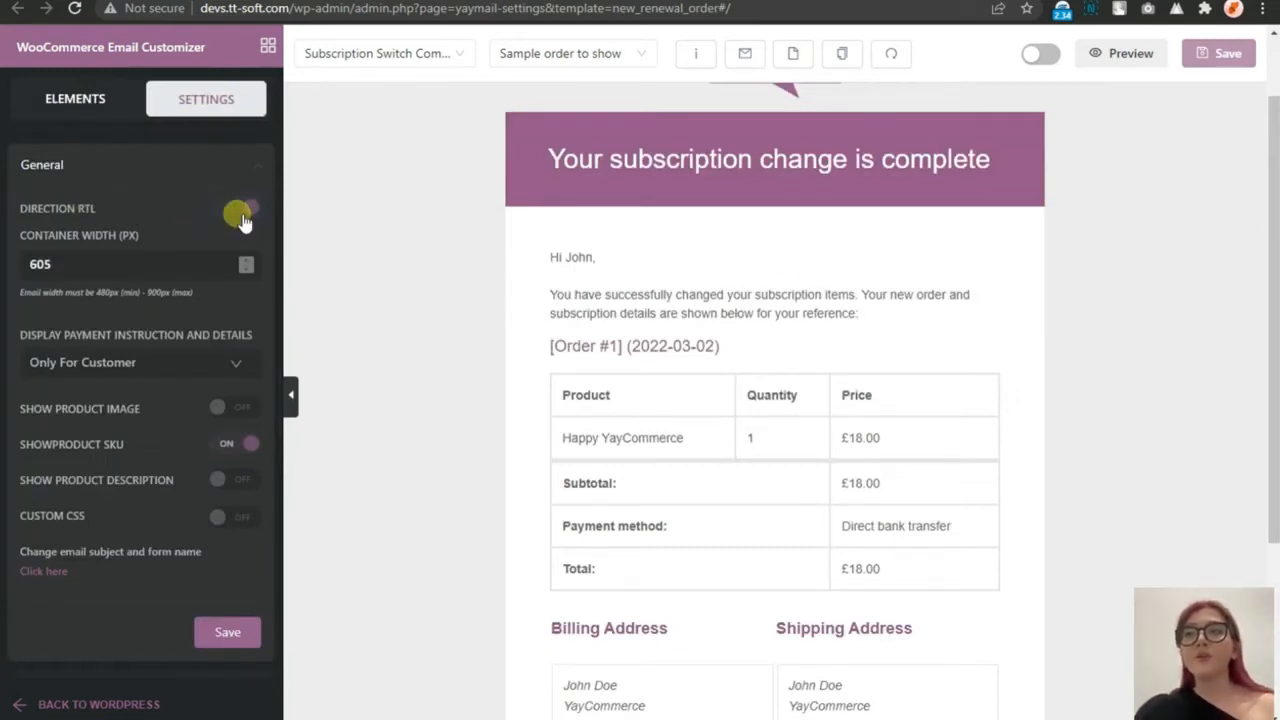
pyautogui.doubleClick(45, 264)
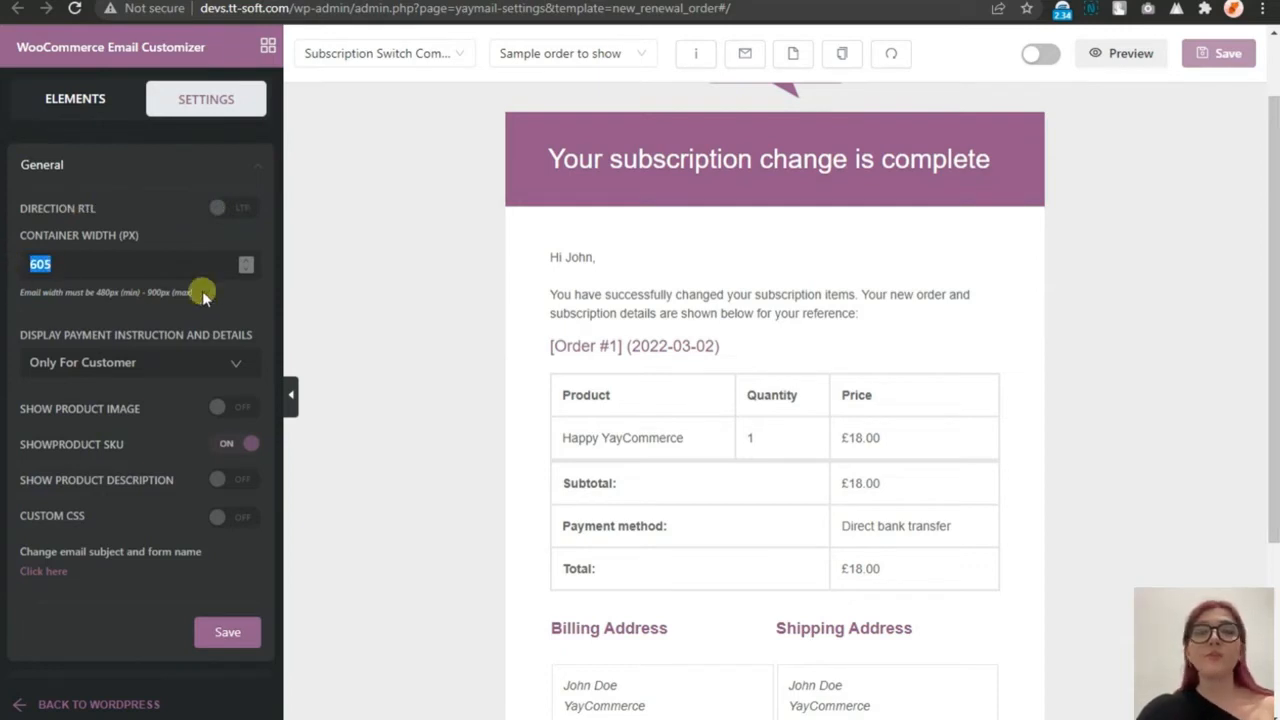
pyautogui.click(246, 261)
pyautogui.click(246, 261)
pyautogui.moveTo(142, 264); pyautogui.dragTo(12, 250)
pyautogui.write('700')
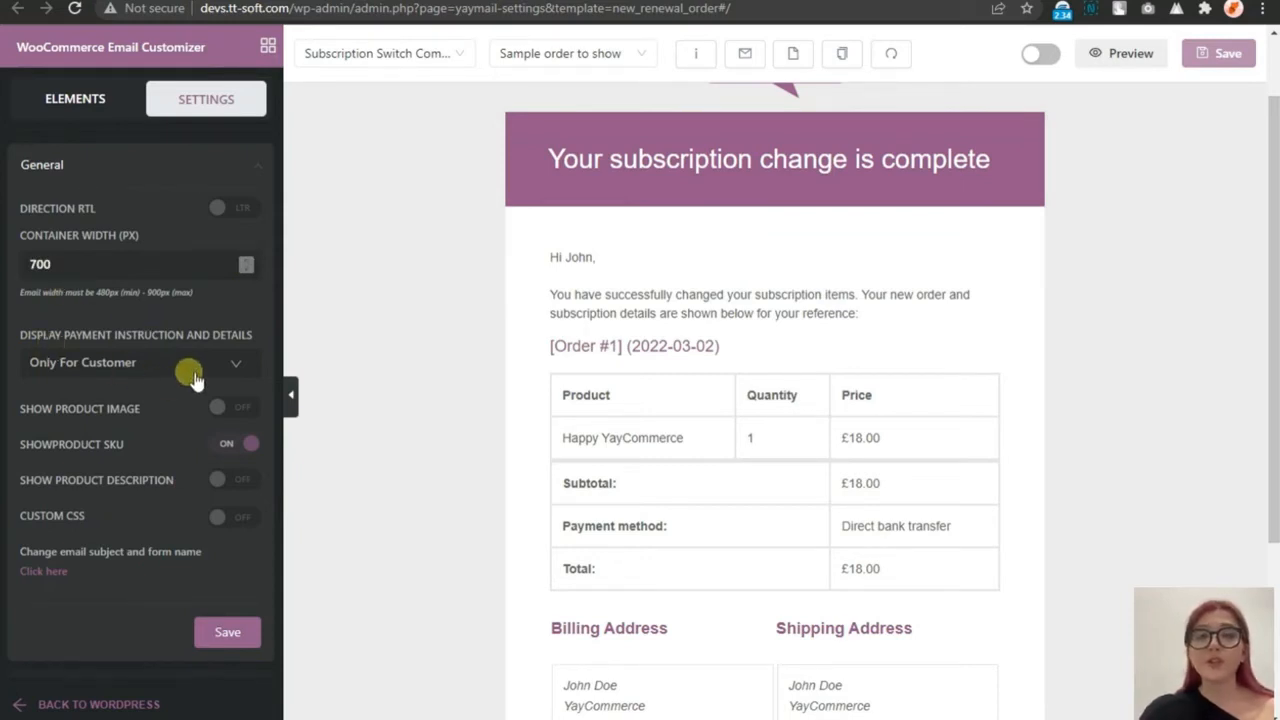
# Check the payment instruction choices and temporarily enable the product image to view its position and size options
pyautogui.click(143, 362)
pyautogui.click(80, 466)
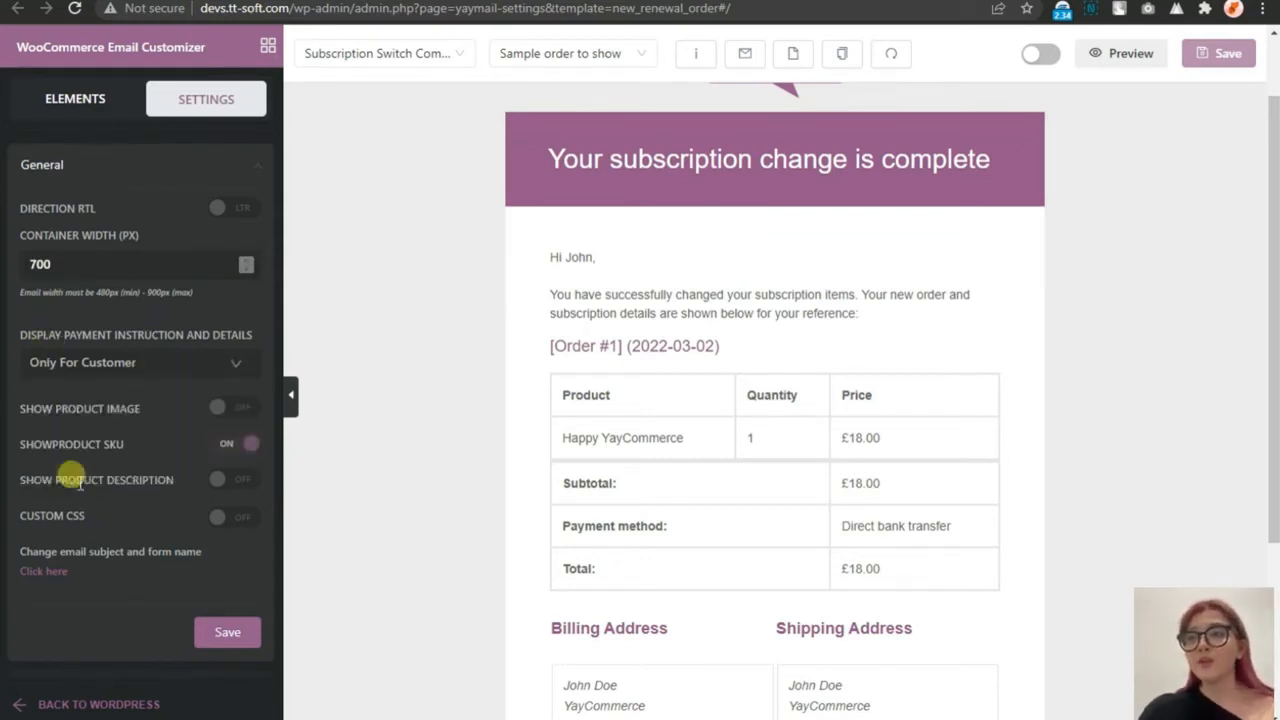
pyautogui.click(224, 418)
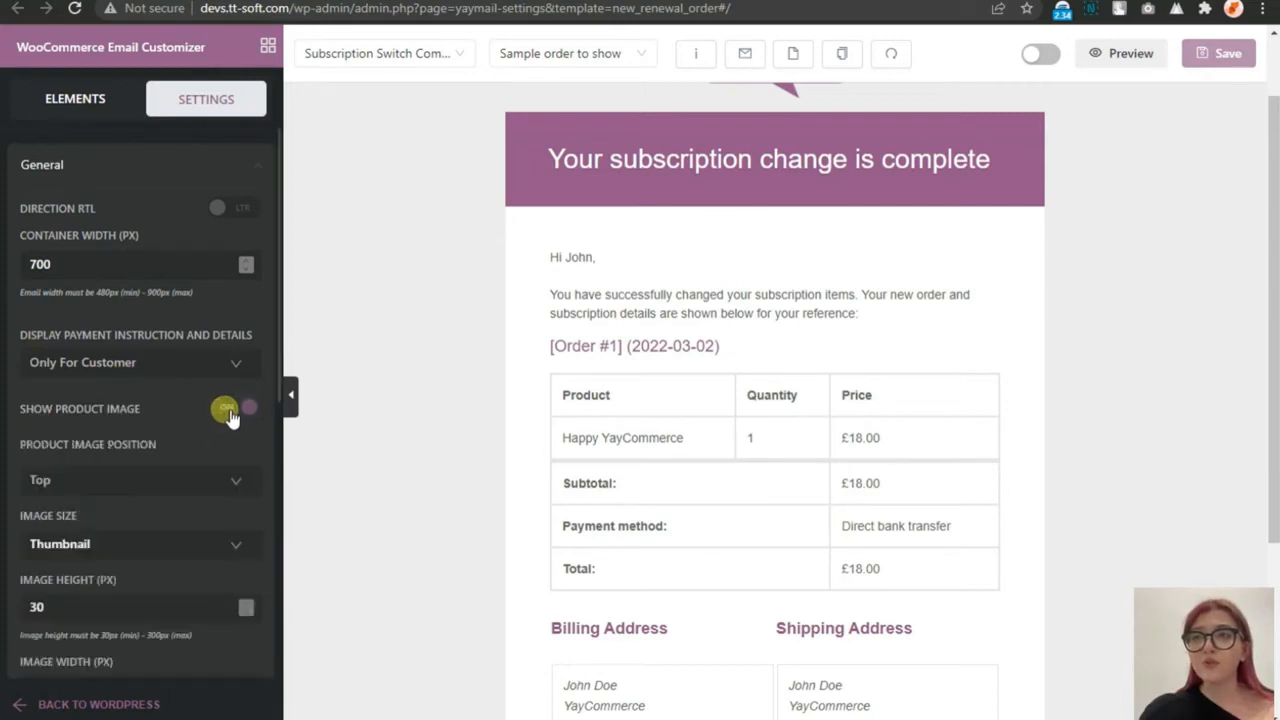
pyautogui.click(145, 545)
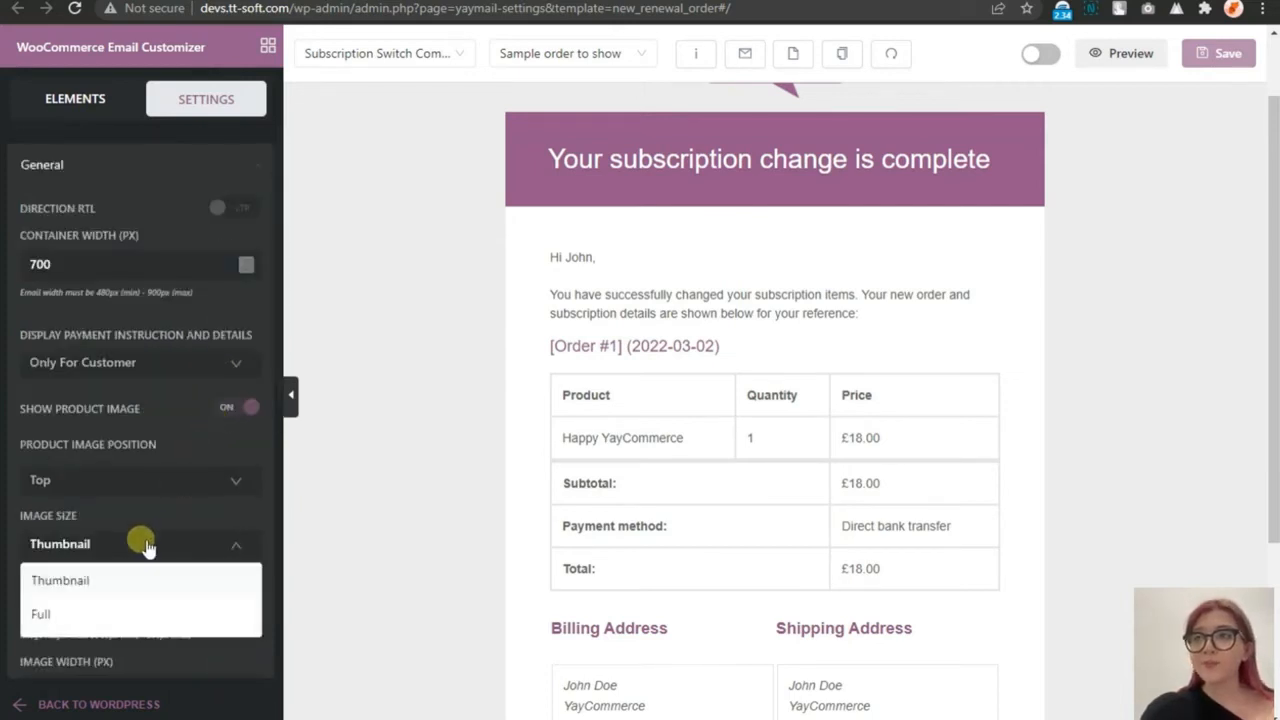
pyautogui.click(115, 480)
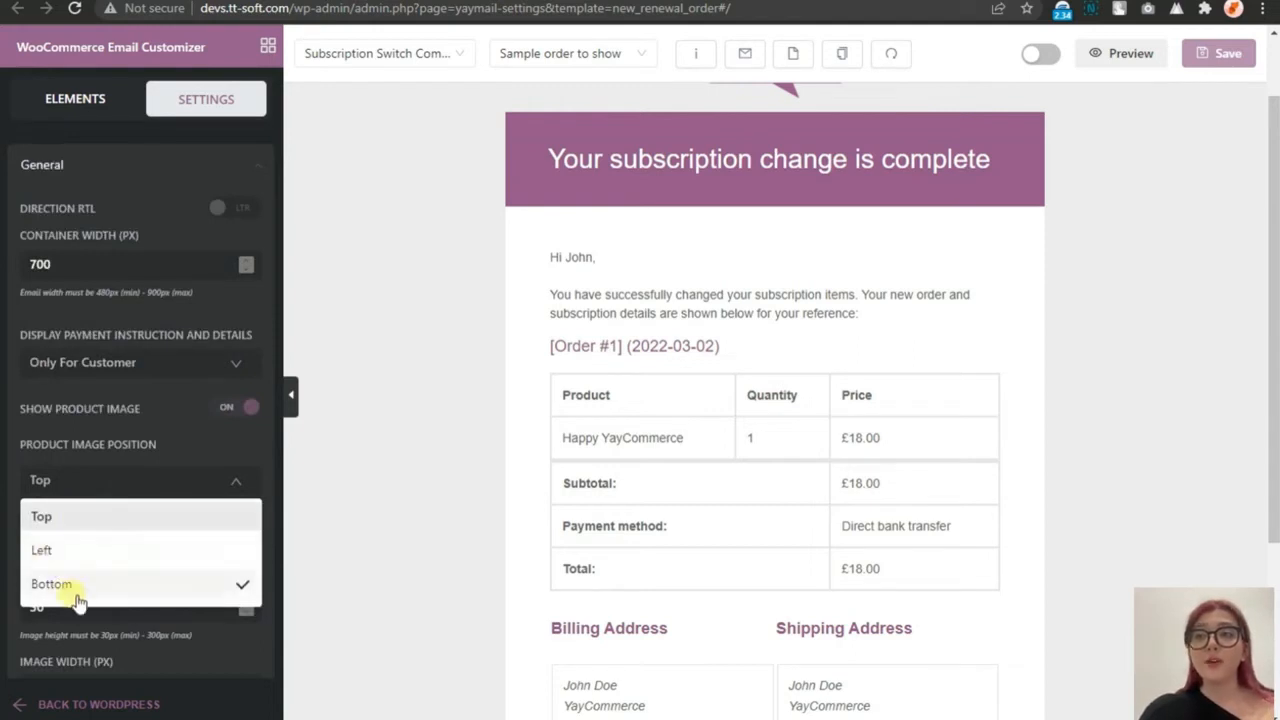
pyautogui.click(235, 409)
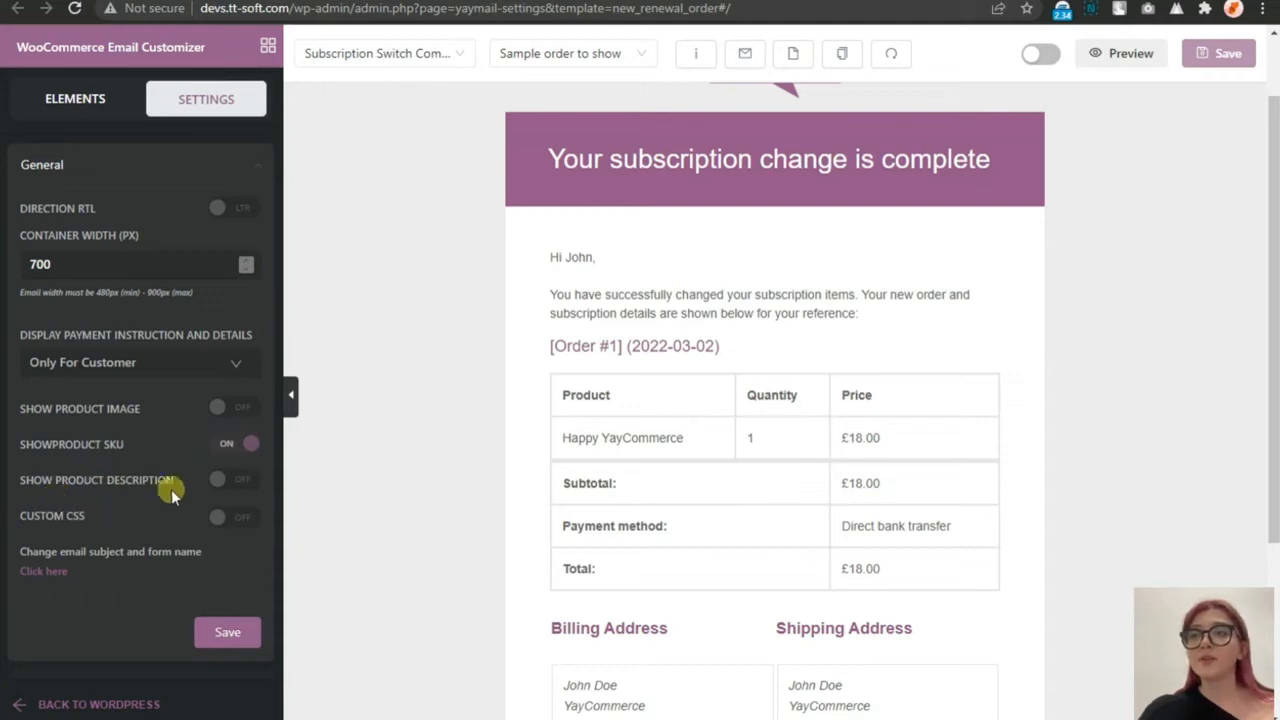
# Turn on the product description and try enabling custom CSS without refreshing the page
pyautogui.click(224, 482)
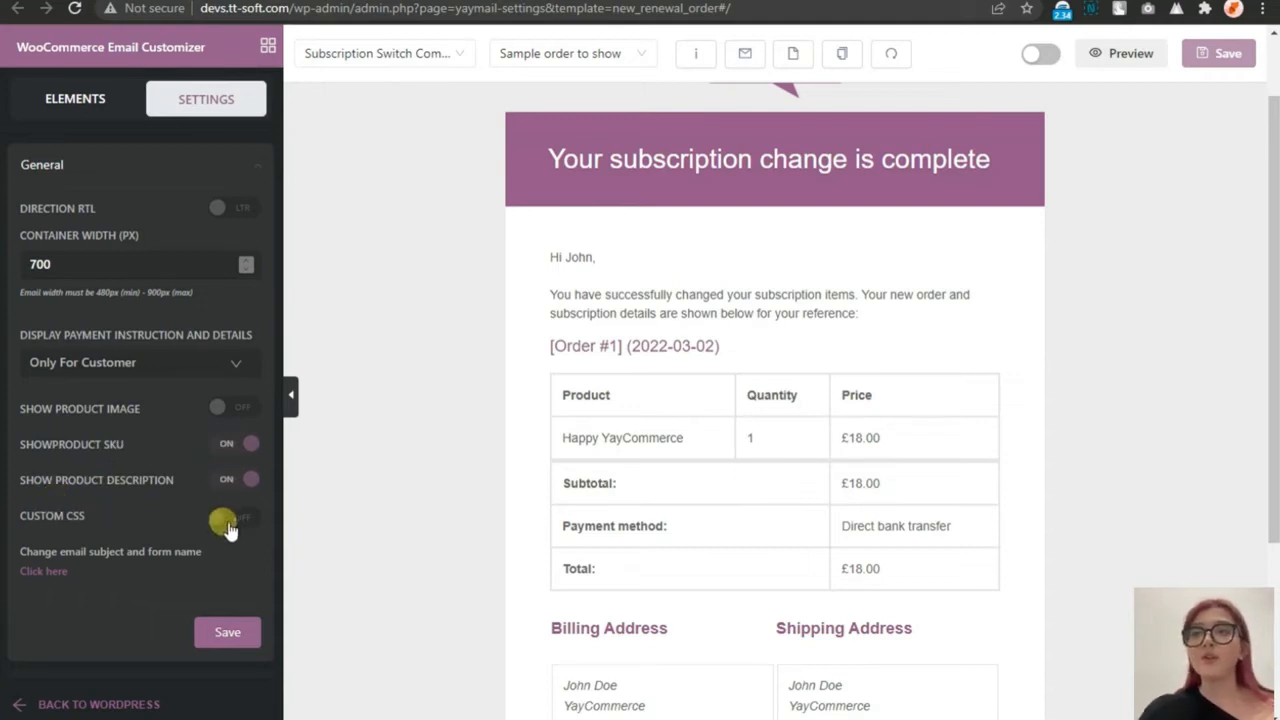
pyautogui.scroll(-3, 646, 337)
pyautogui.scroll(4, 749, 334)
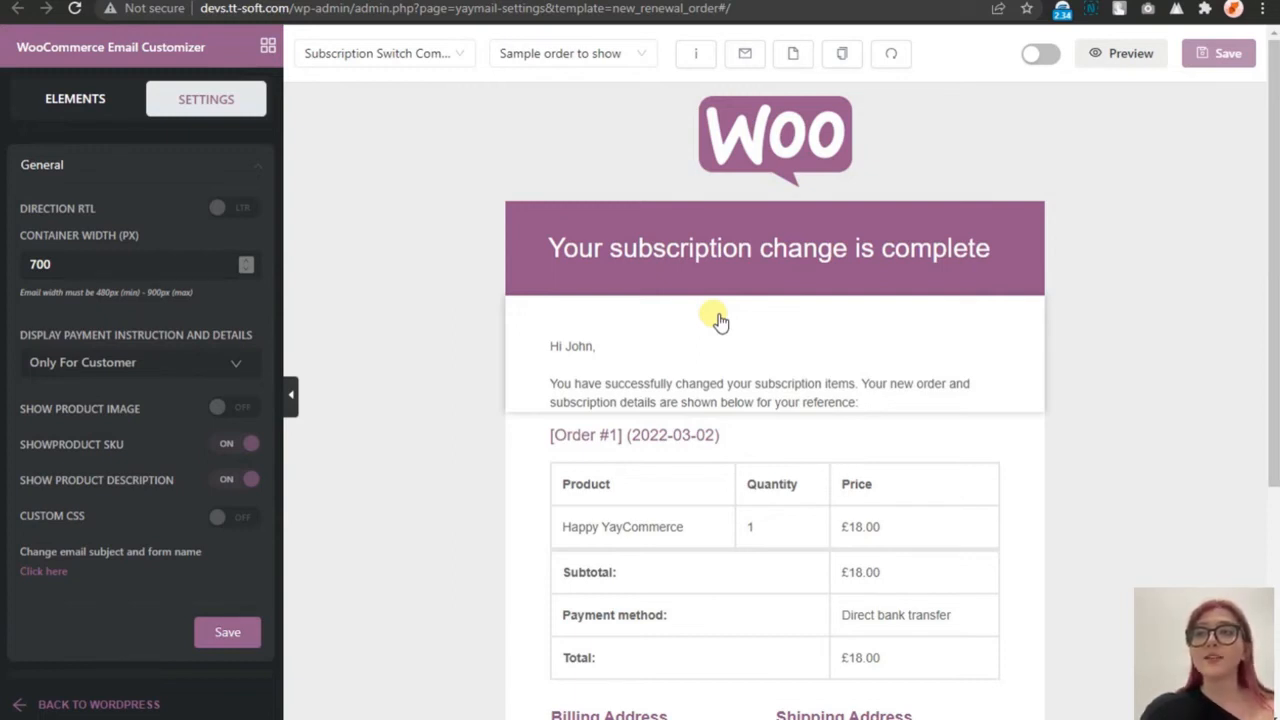
pyautogui.click(218, 523)
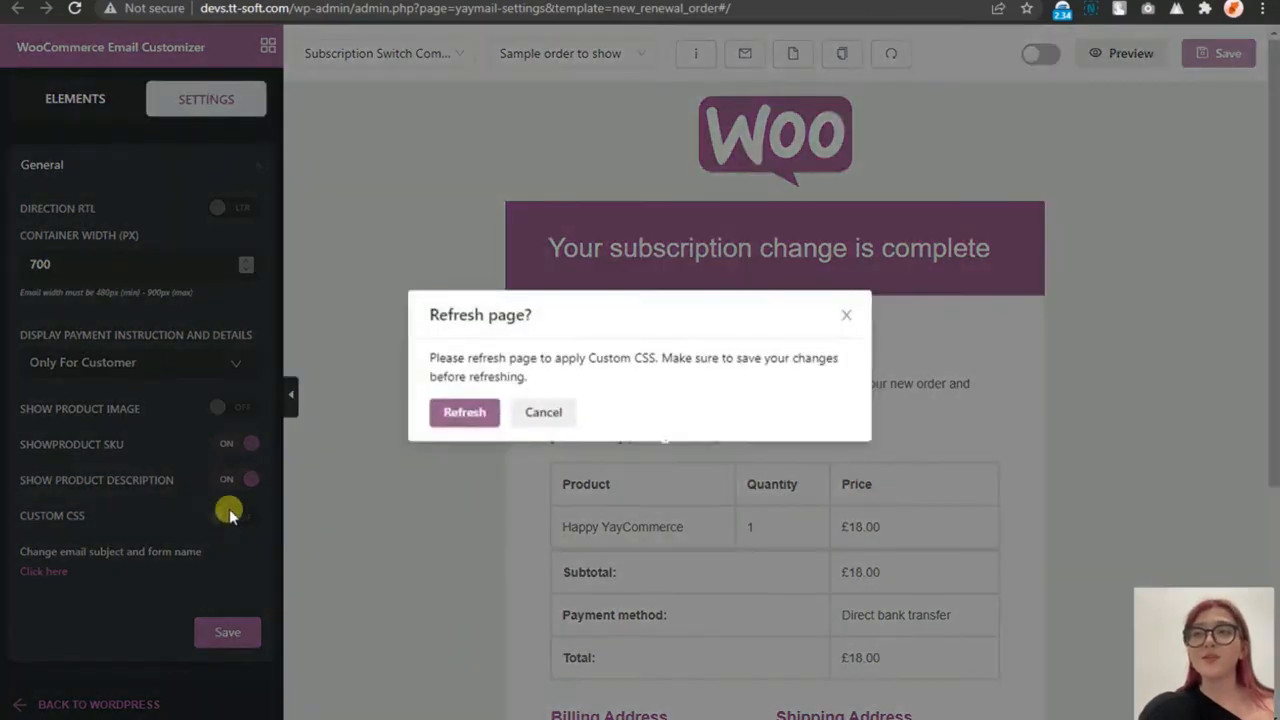
pyautogui.click(560, 418)
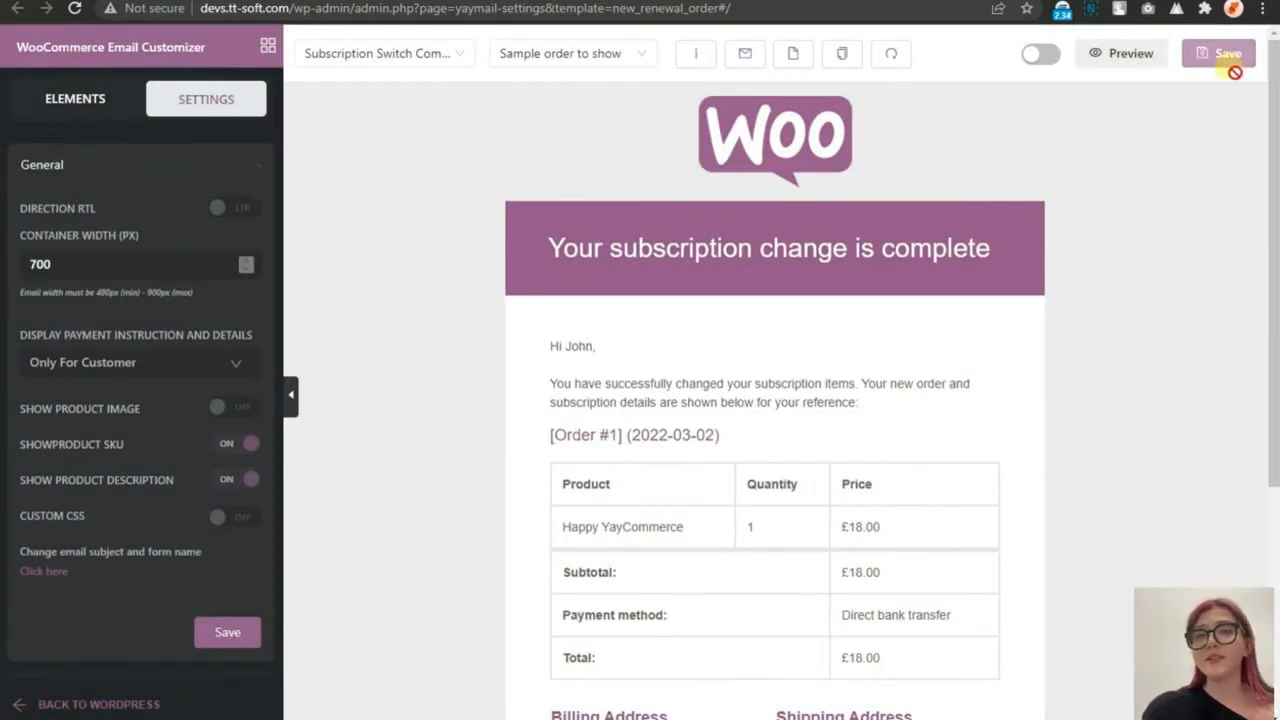
# Change the background colour of the greeting text block to light grey and save the email template
pyautogui.click(690, 360)
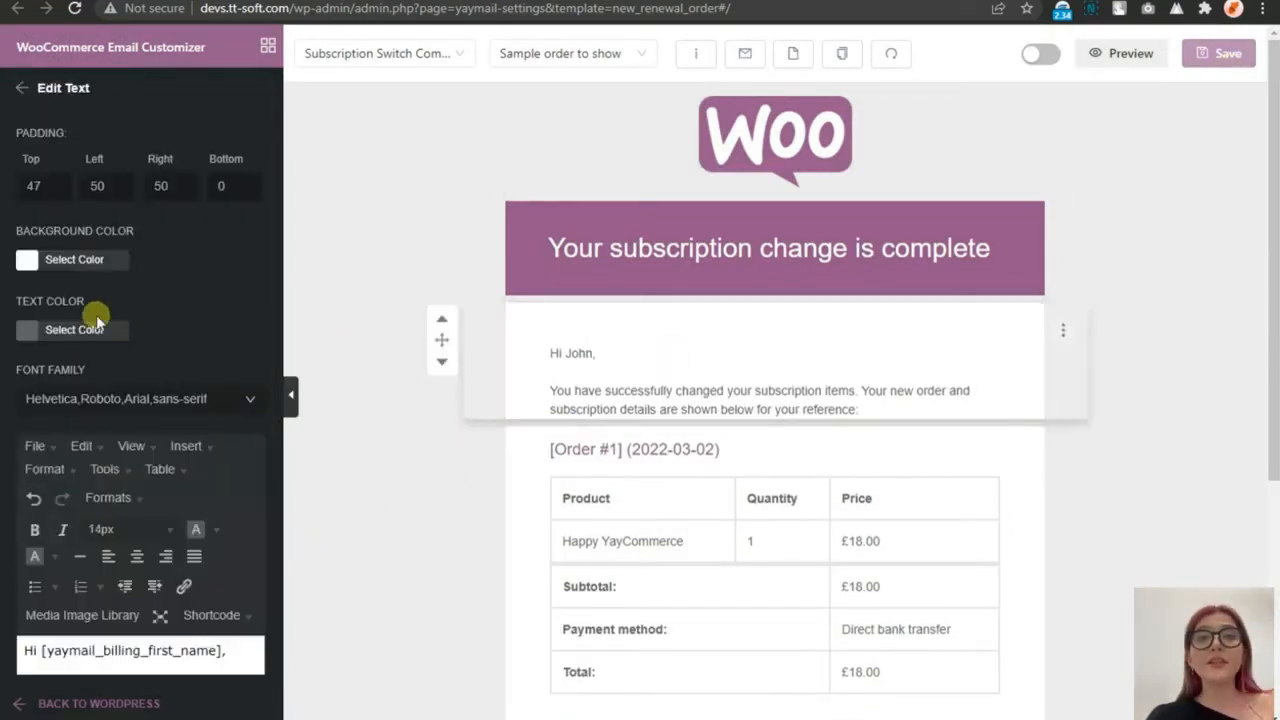
pyautogui.click(40, 262)
pyautogui.click(27, 298)
pyautogui.click(108, 234)
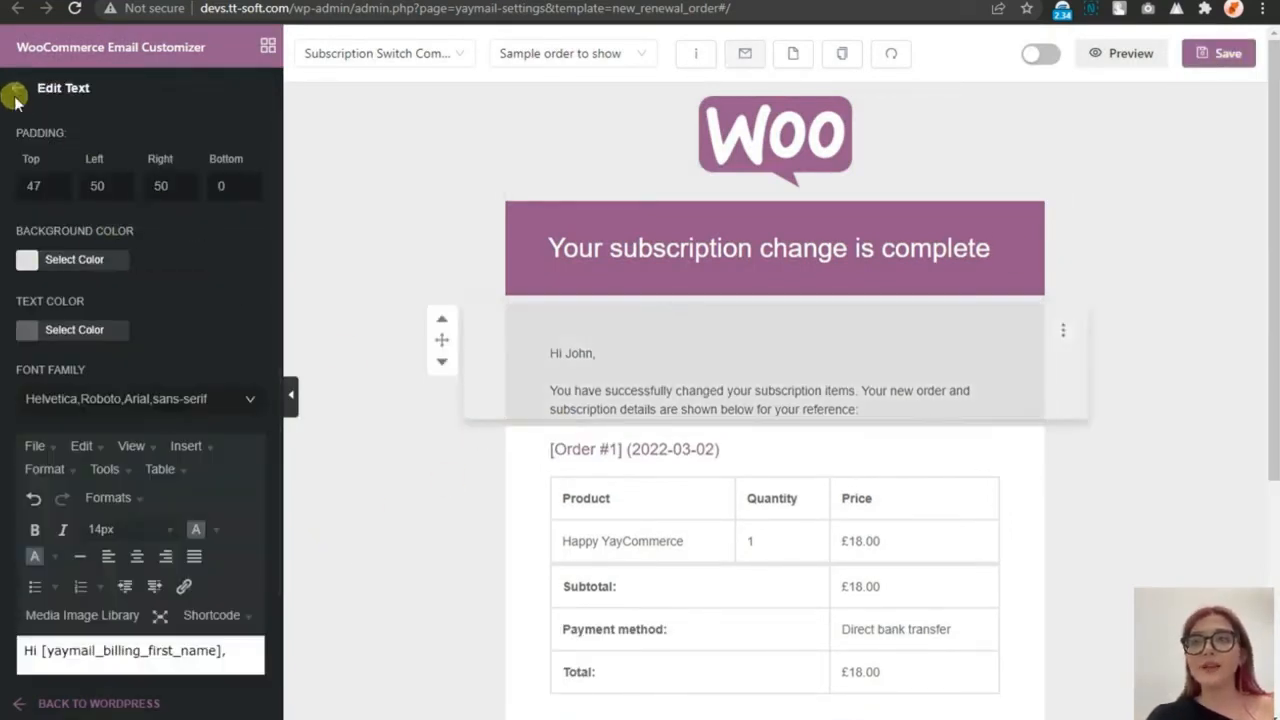
pyautogui.click(21, 88)
pyautogui.click(165, 214)
pyautogui.click(210, 112)
pyautogui.scroll(-2, 122, 380)
pyautogui.scroll(2, 135, 420)
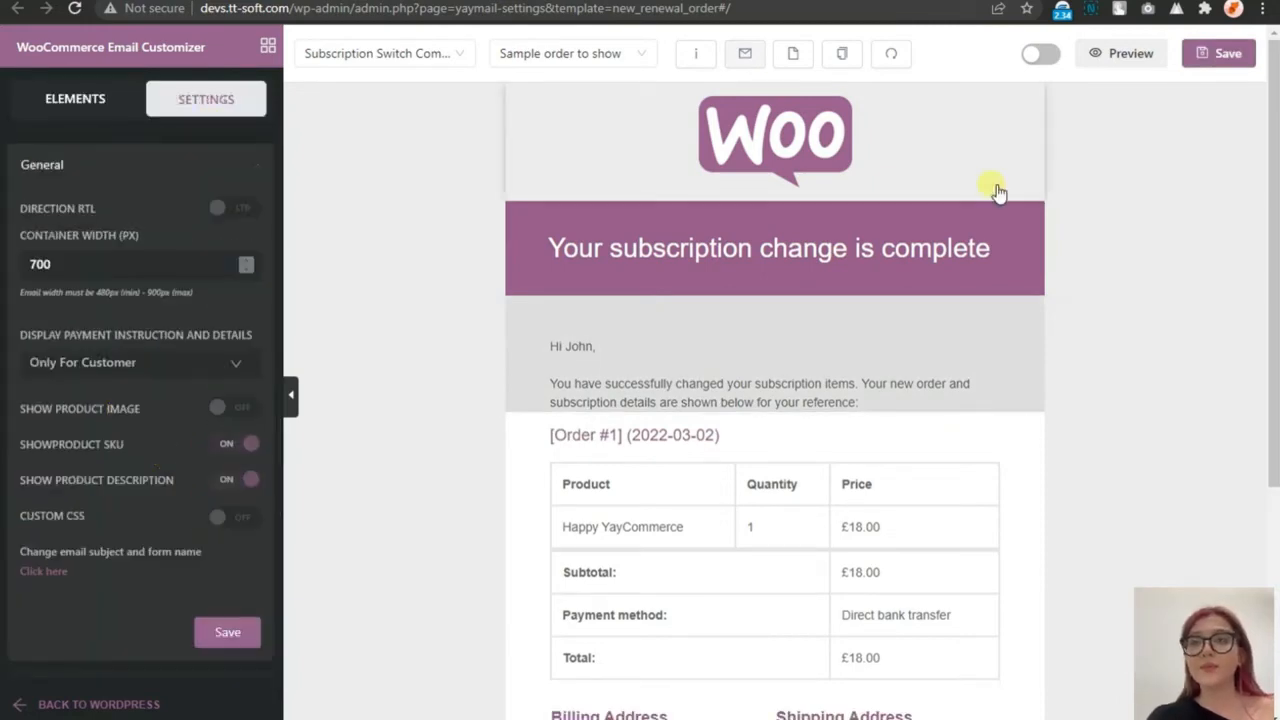
pyautogui.click(1228, 58)
# Enable custom CSS, refresh the page to apply it, and return to the customizer's settings
pyautogui.click(206, 98)
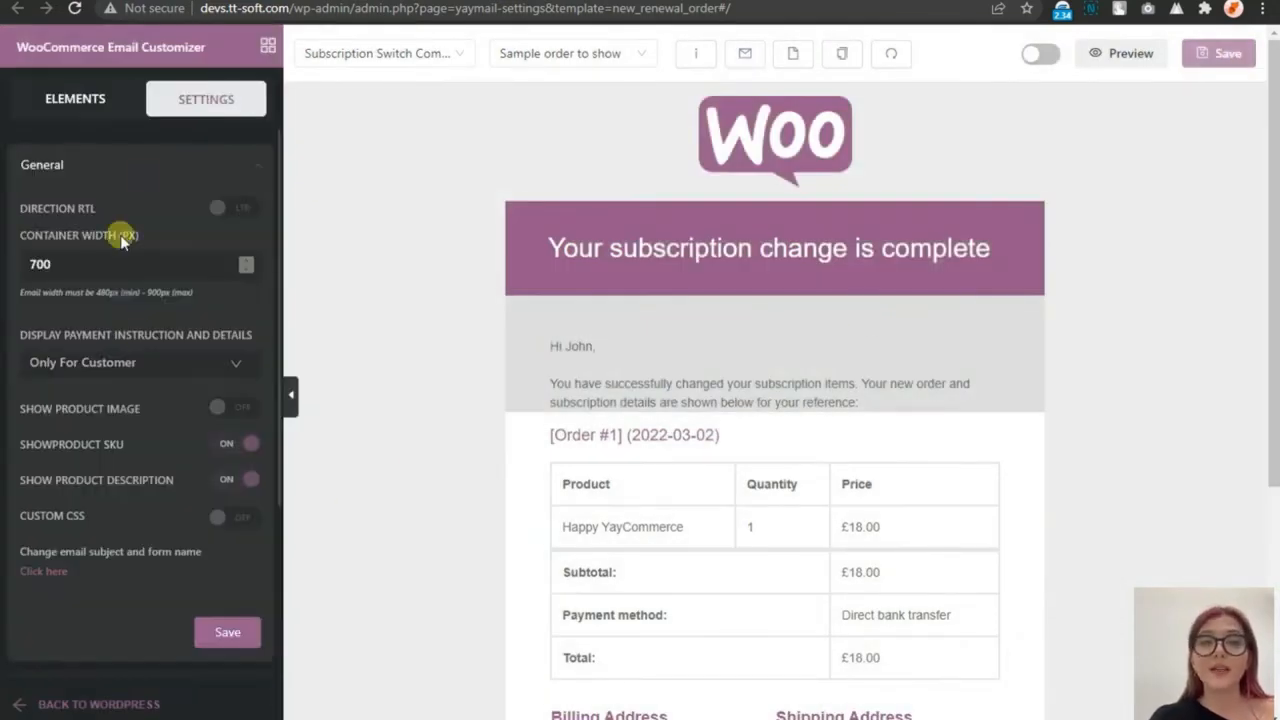
pyautogui.click(217, 516)
pyautogui.click(464, 412)
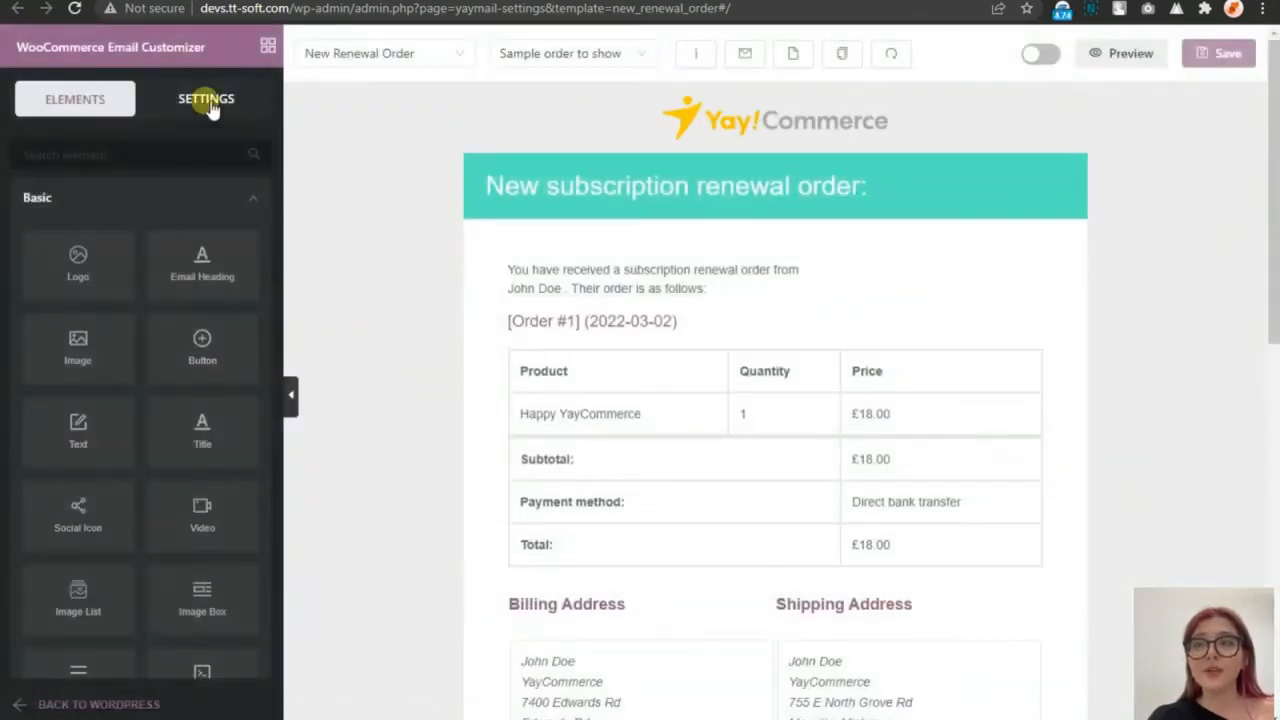
pyautogui.click(208, 104)
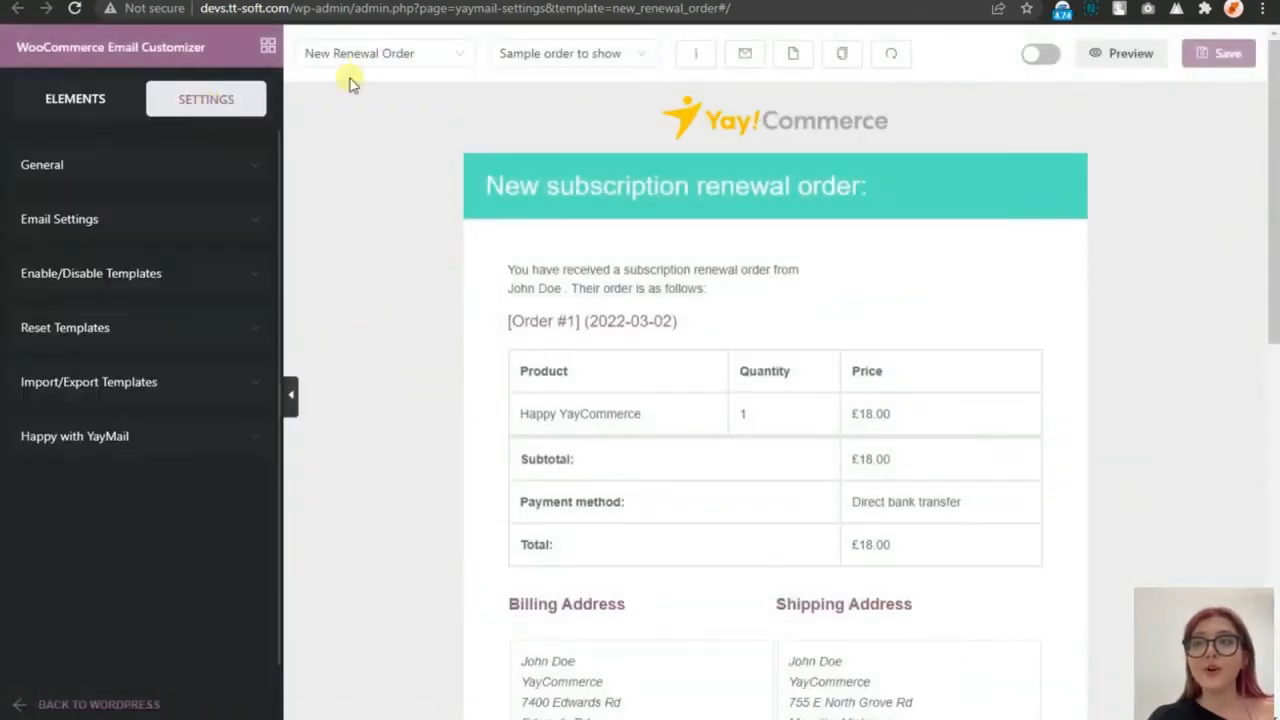
# Browse the email templates, switch to Subscription Switched and return to its settings
pyautogui.click(362, 56)
pyautogui.scroll(-2, 420, 215)
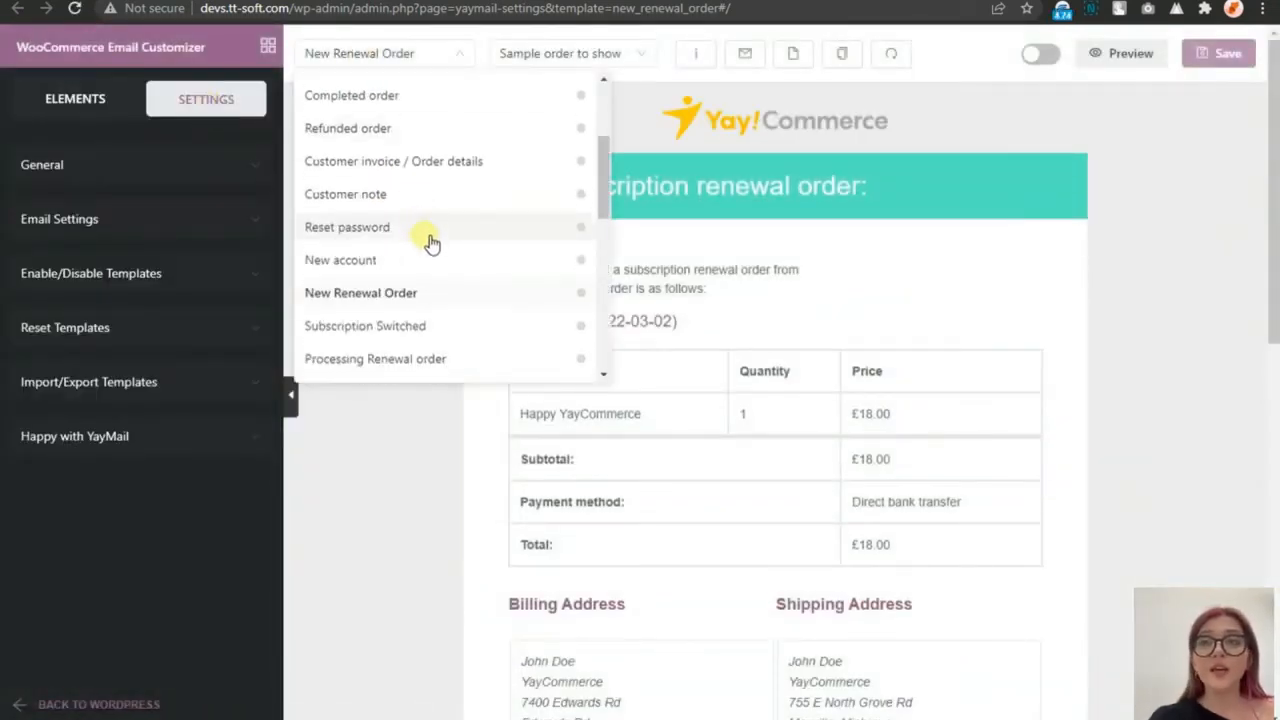
pyautogui.scroll(-3, 426, 245)
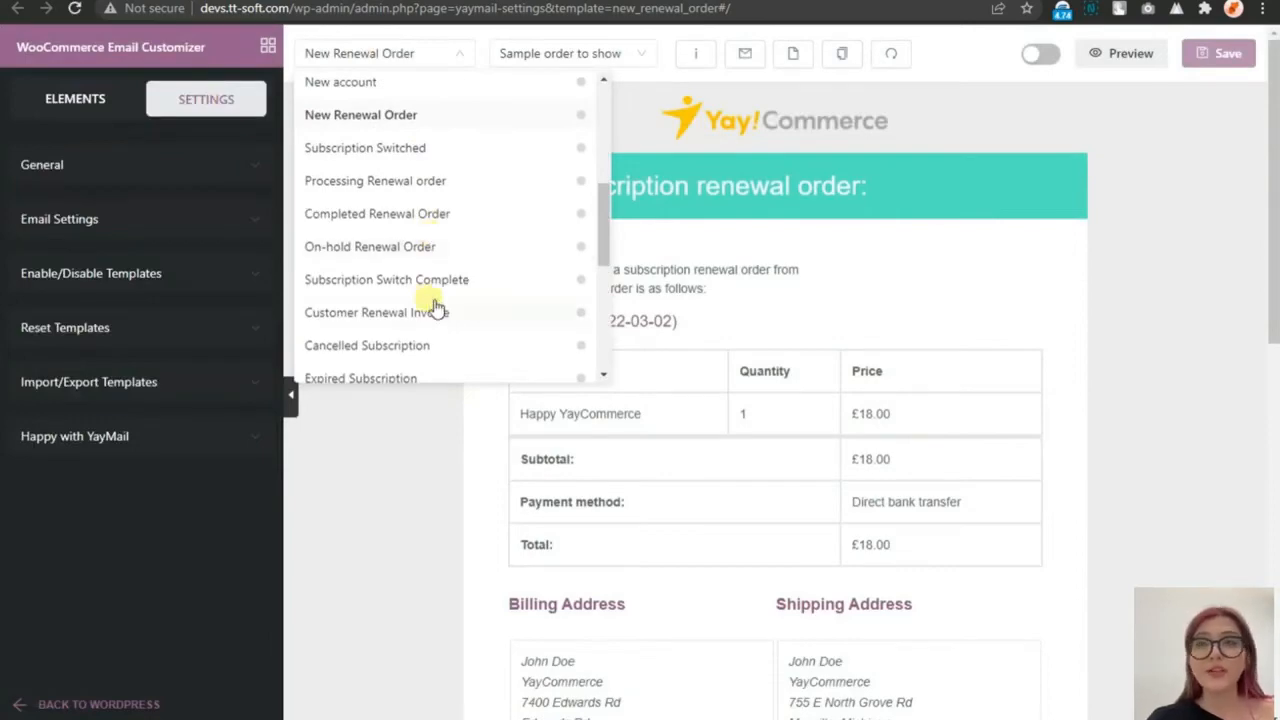
pyautogui.click(400, 149)
pyautogui.click(206, 99)
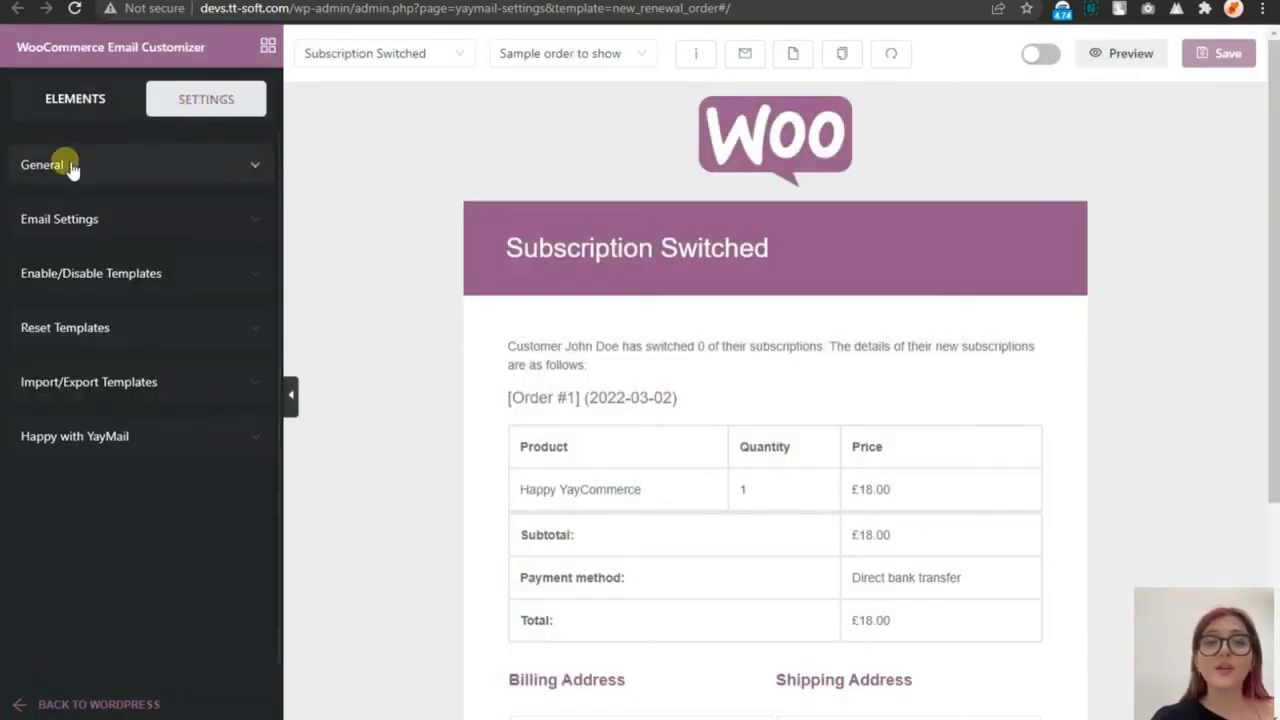
# In the General settings, write a custom CSS rule giving .yayMail "background: red;" and save it
pyautogui.click(43, 163)
pyautogui.scroll(-2, 157, 414)
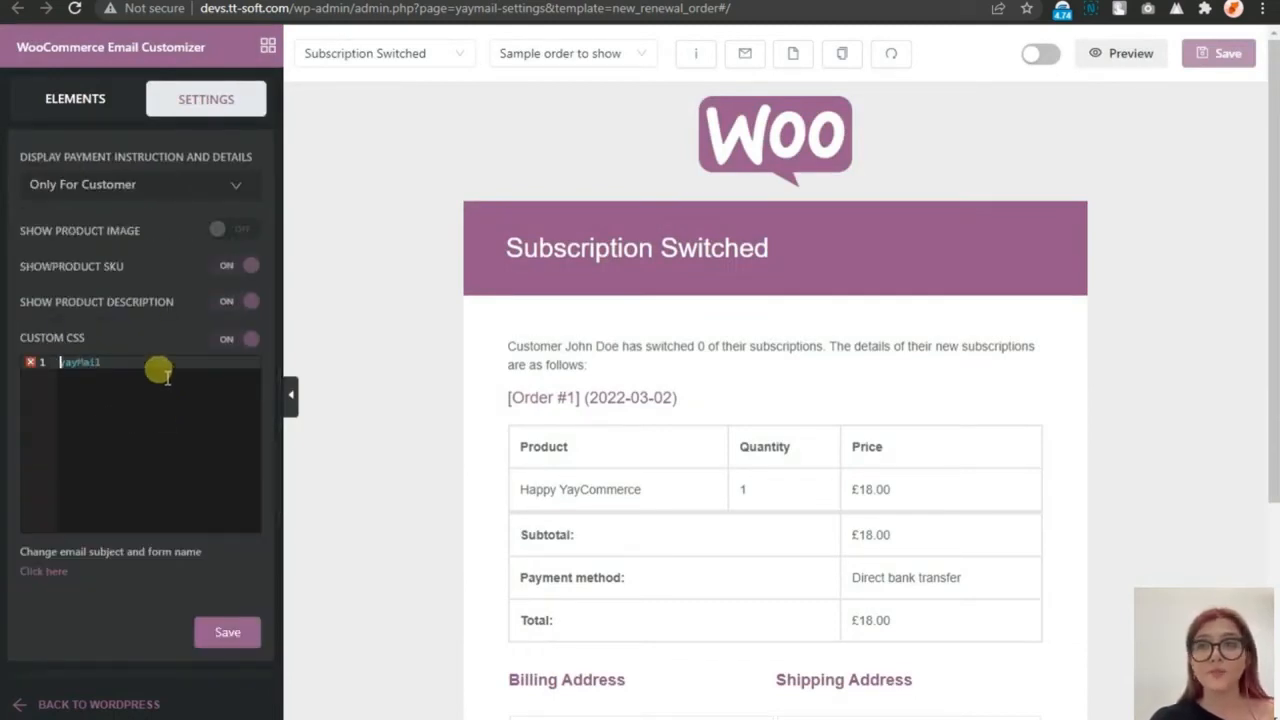
pyautogui.press('Return')
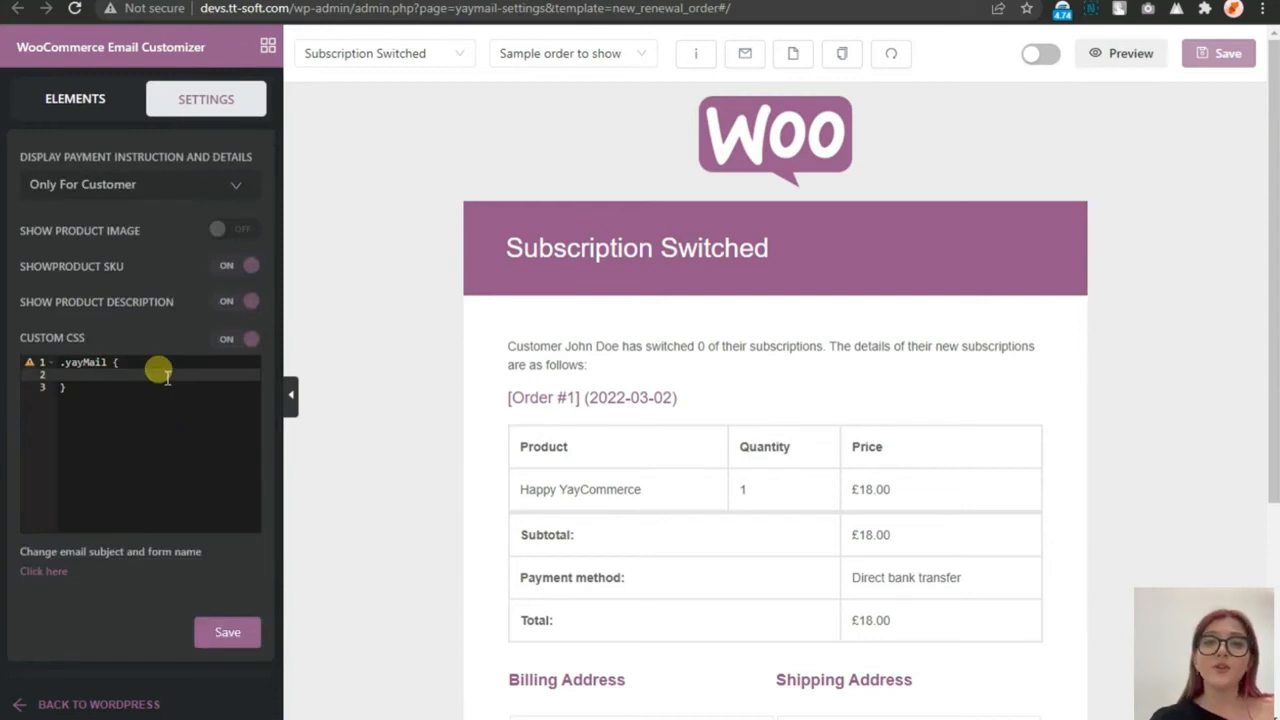
pyautogui.write('bac')
pyautogui.press('Down')
pyautogui.press('Down')
pyautogui.press('Return')
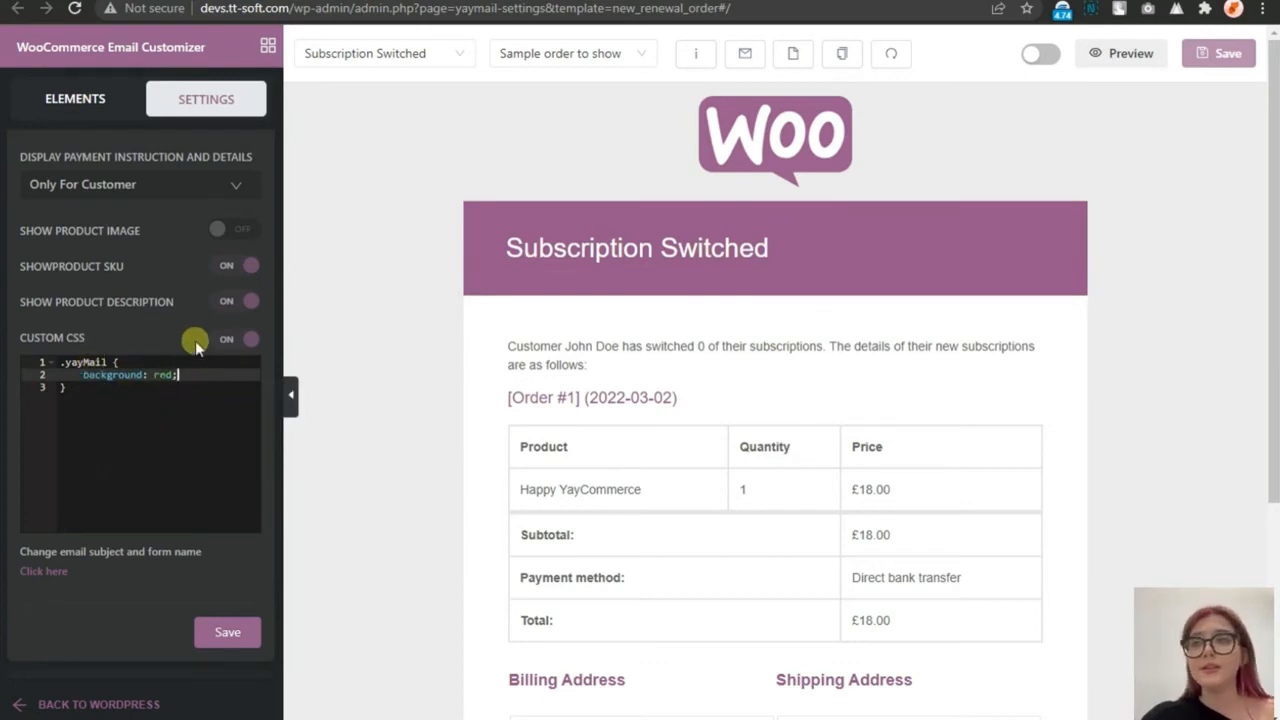
pyautogui.scroll(-1, 143, 343)
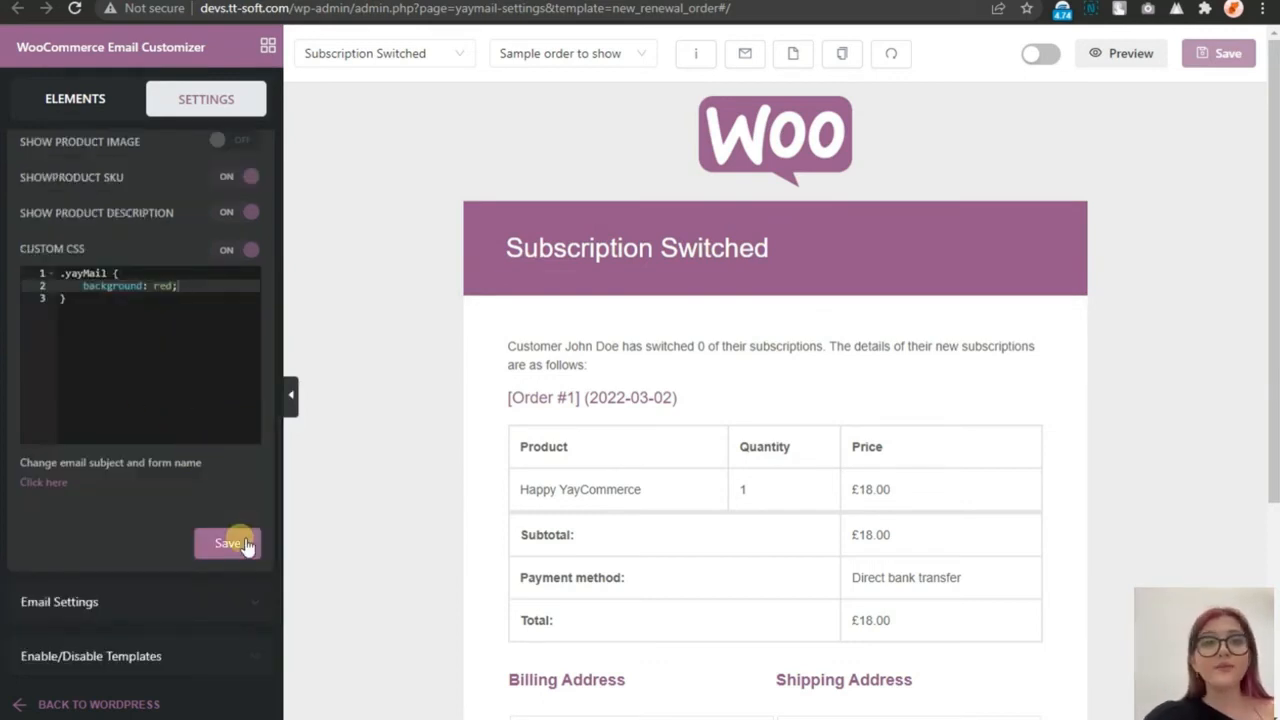
pyautogui.click(238, 540)
# In Email Settings, try orange, red and teal for the email content background colour and set it to white
pyautogui.scroll(-2, 186, 400)
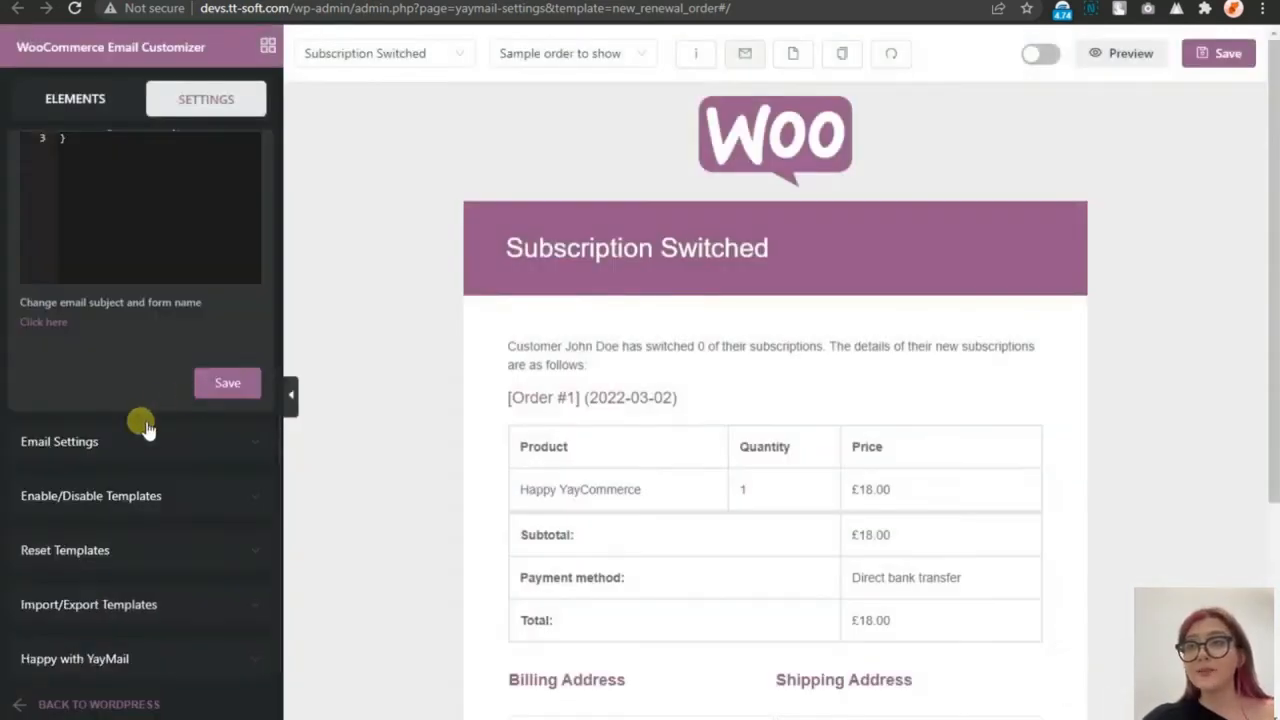
pyautogui.click(123, 440)
pyautogui.click(145, 170)
pyautogui.click(118, 216)
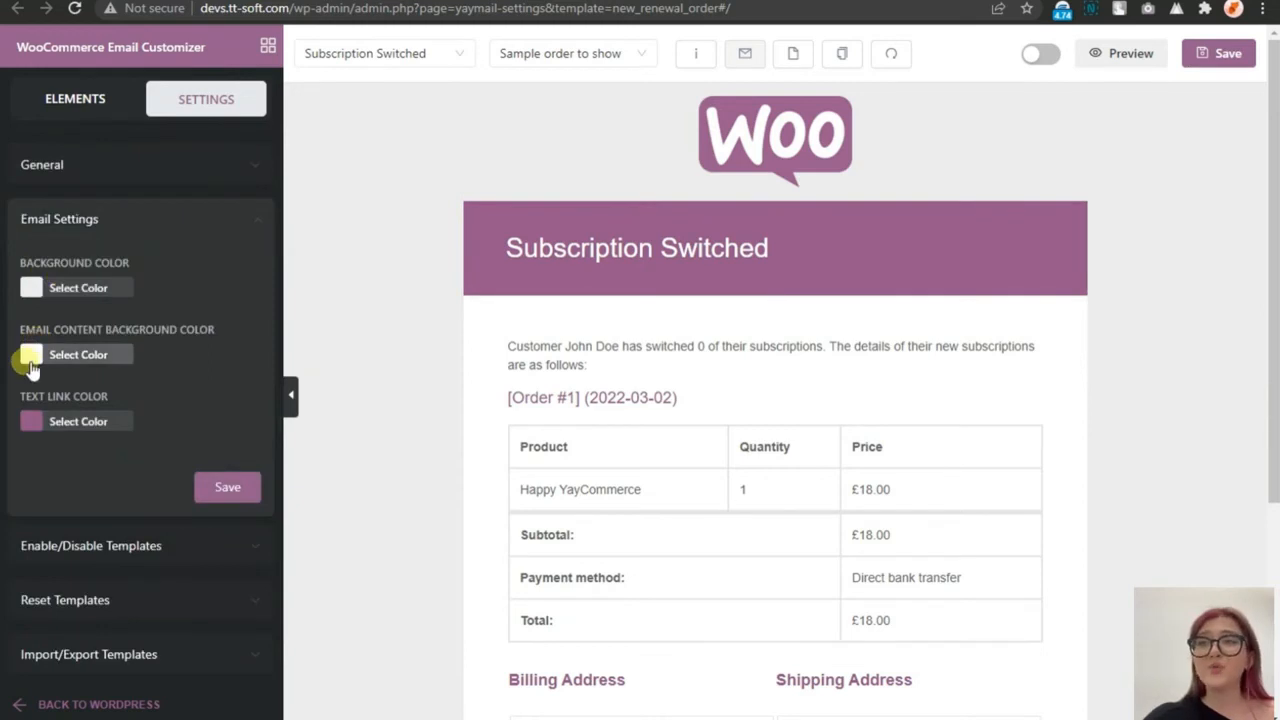
pyautogui.click(33, 354)
pyautogui.scroll(-1, 256, 308)
pyautogui.click(57, 506)
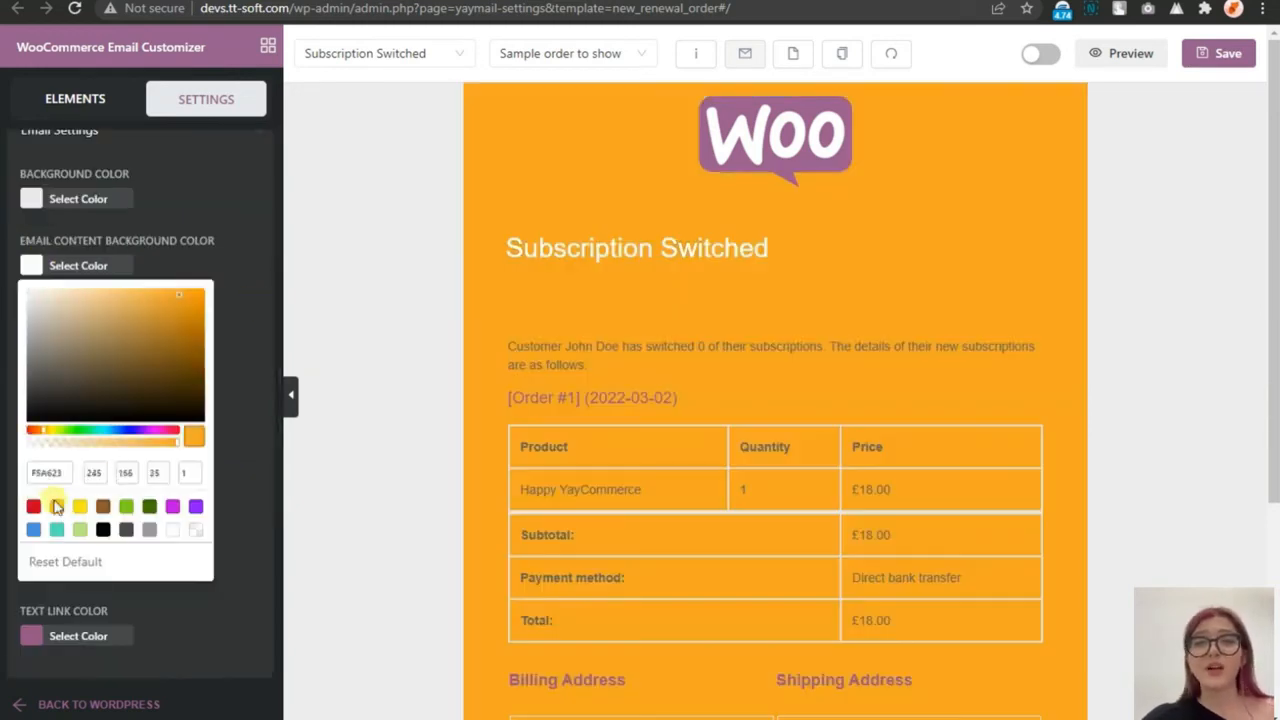
pyautogui.click(33, 506)
pyautogui.click(56, 529)
pyautogui.click(172, 529)
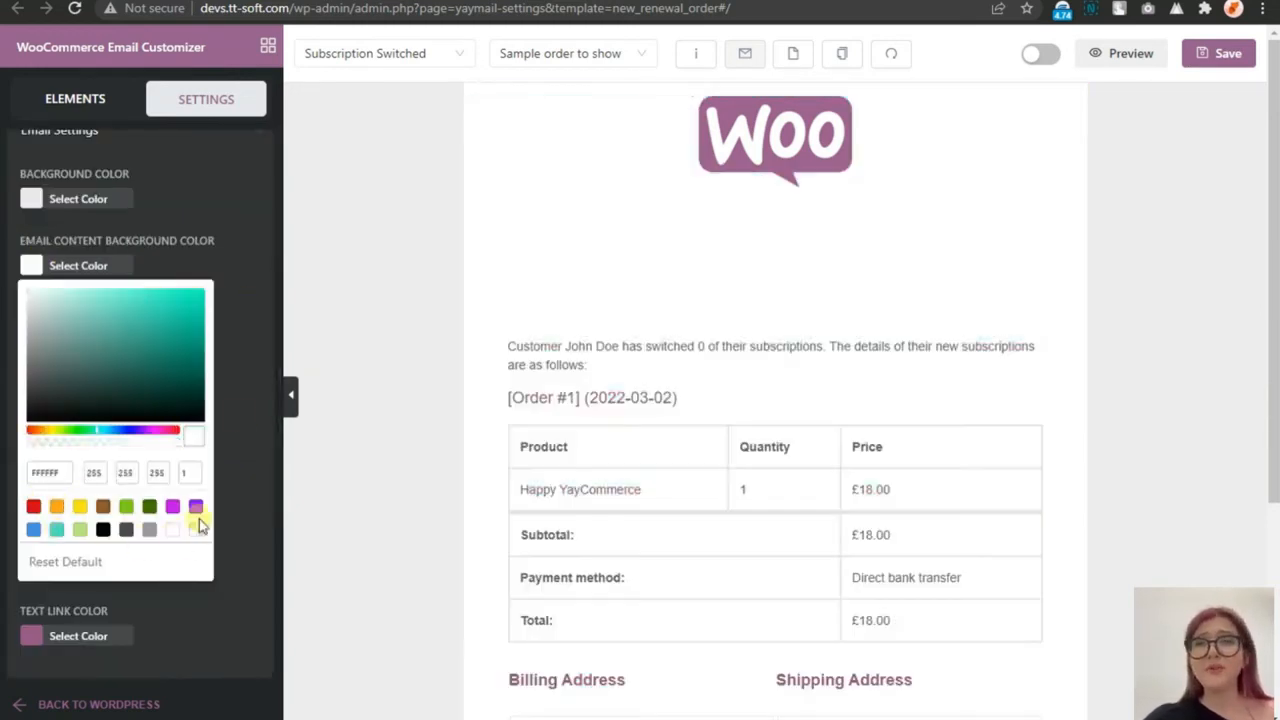
pyautogui.click(78, 265)
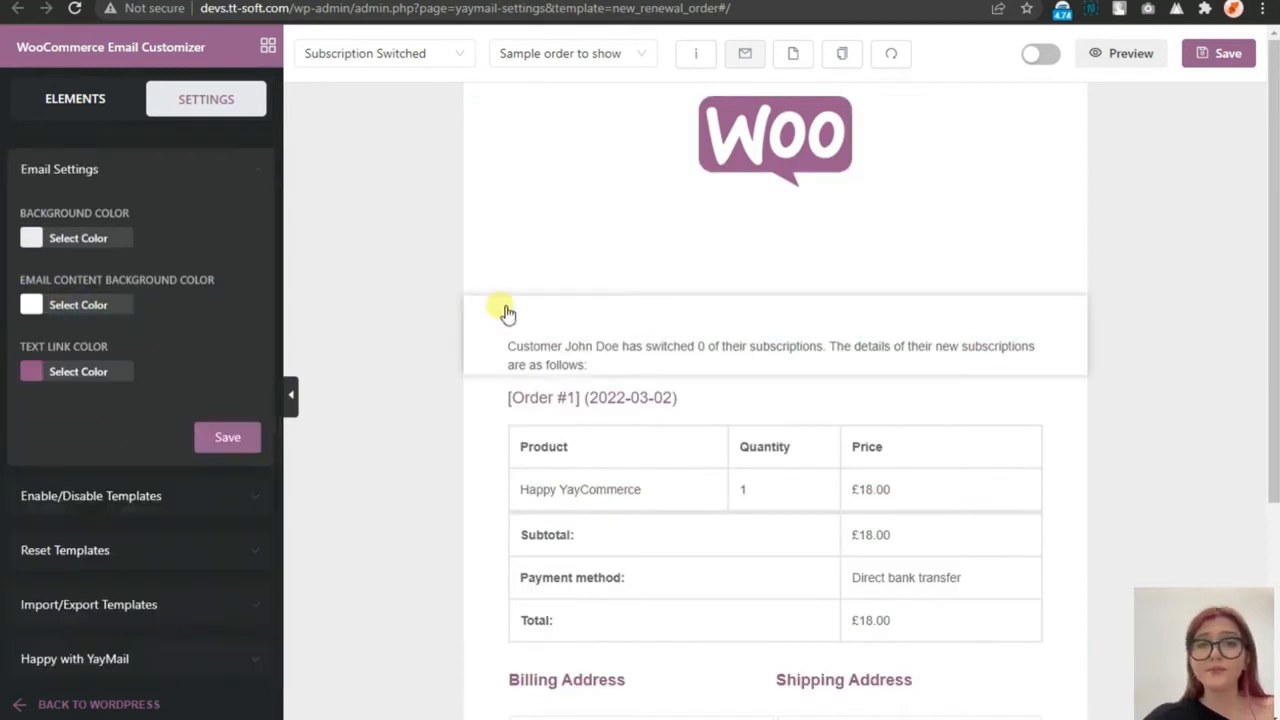
# Set the text link colour to blue, save the email settings and collapse that section
pyautogui.scroll(-3, 540, 380)
pyautogui.click(56, 372)
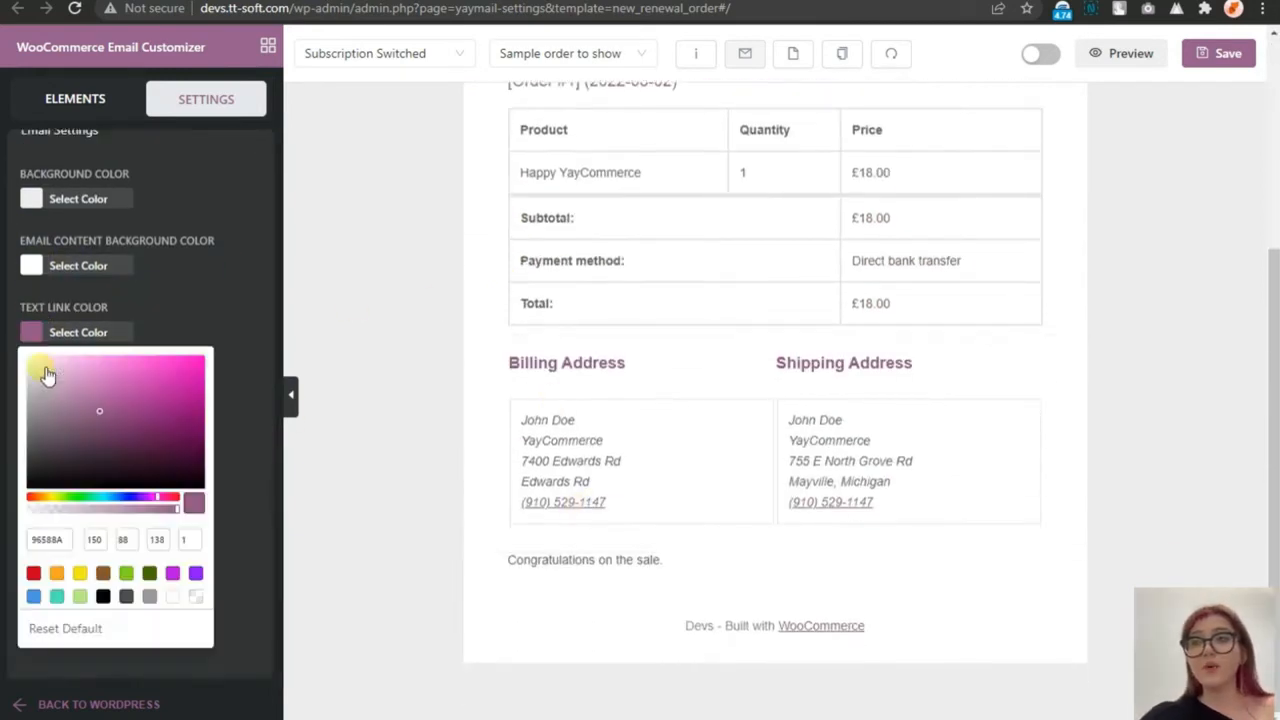
pyautogui.click(40, 595)
pyautogui.click(245, 380)
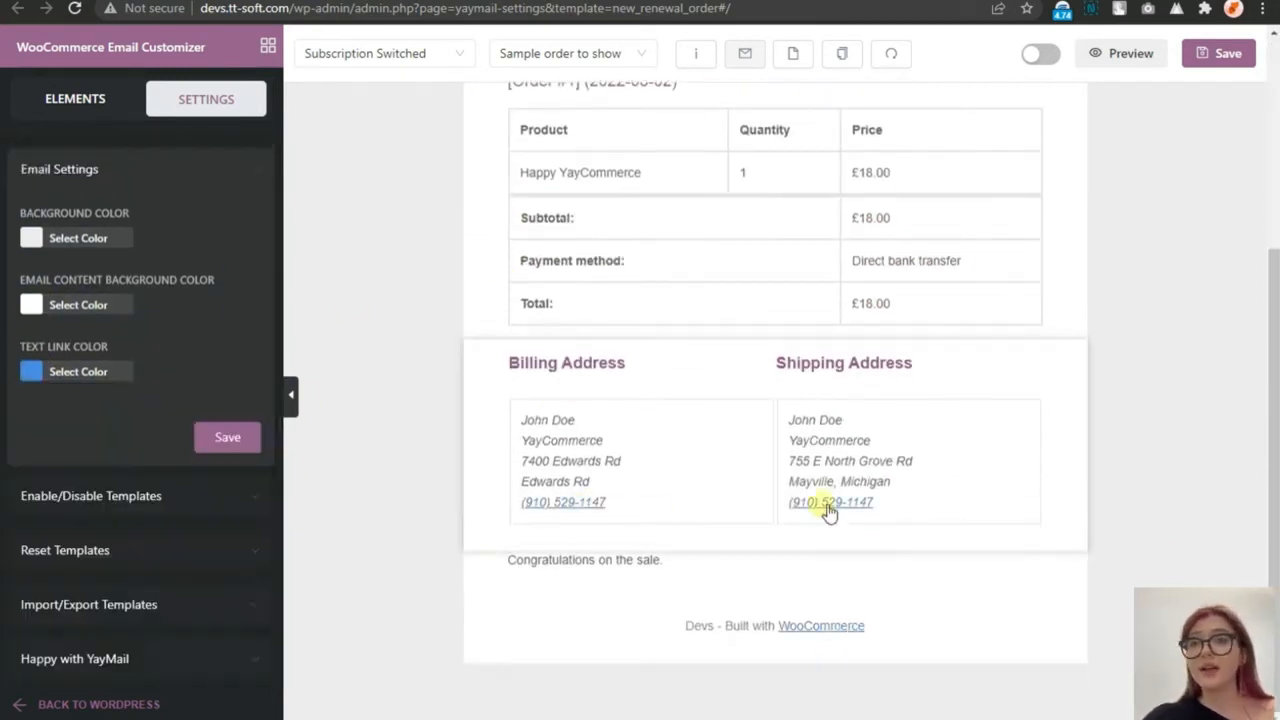
pyautogui.click(248, 432)
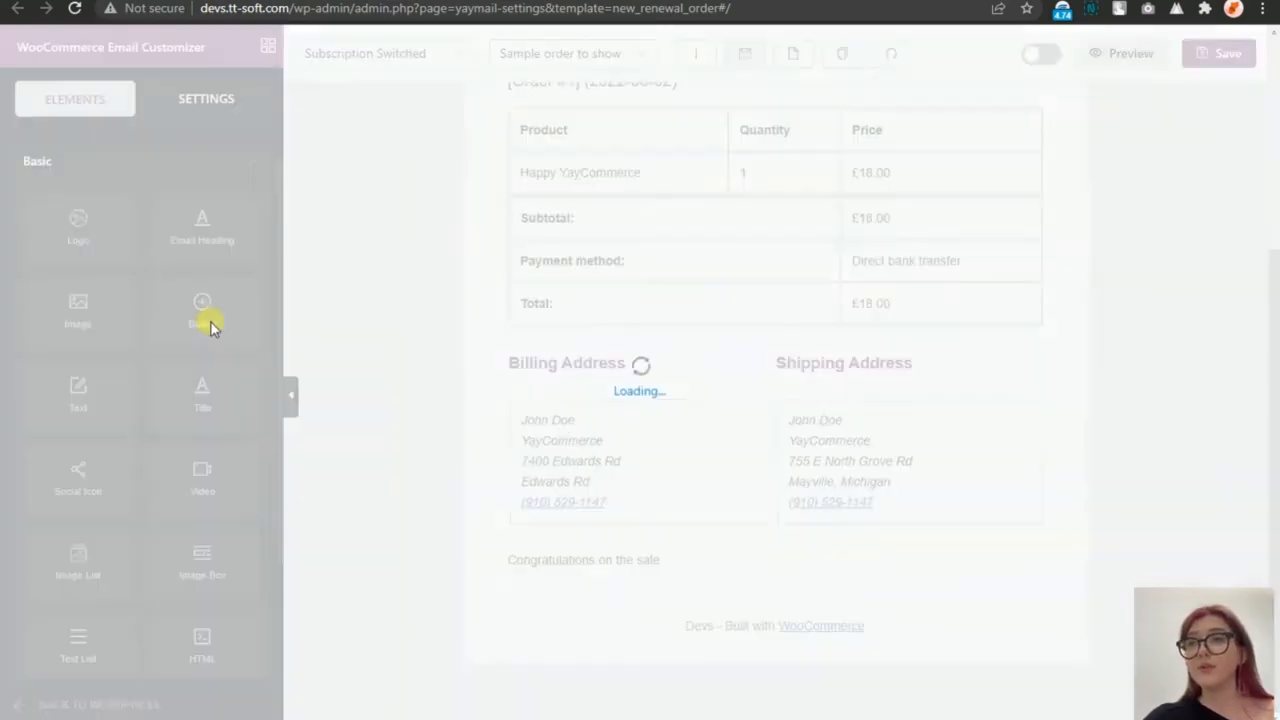
pyautogui.click(206, 98)
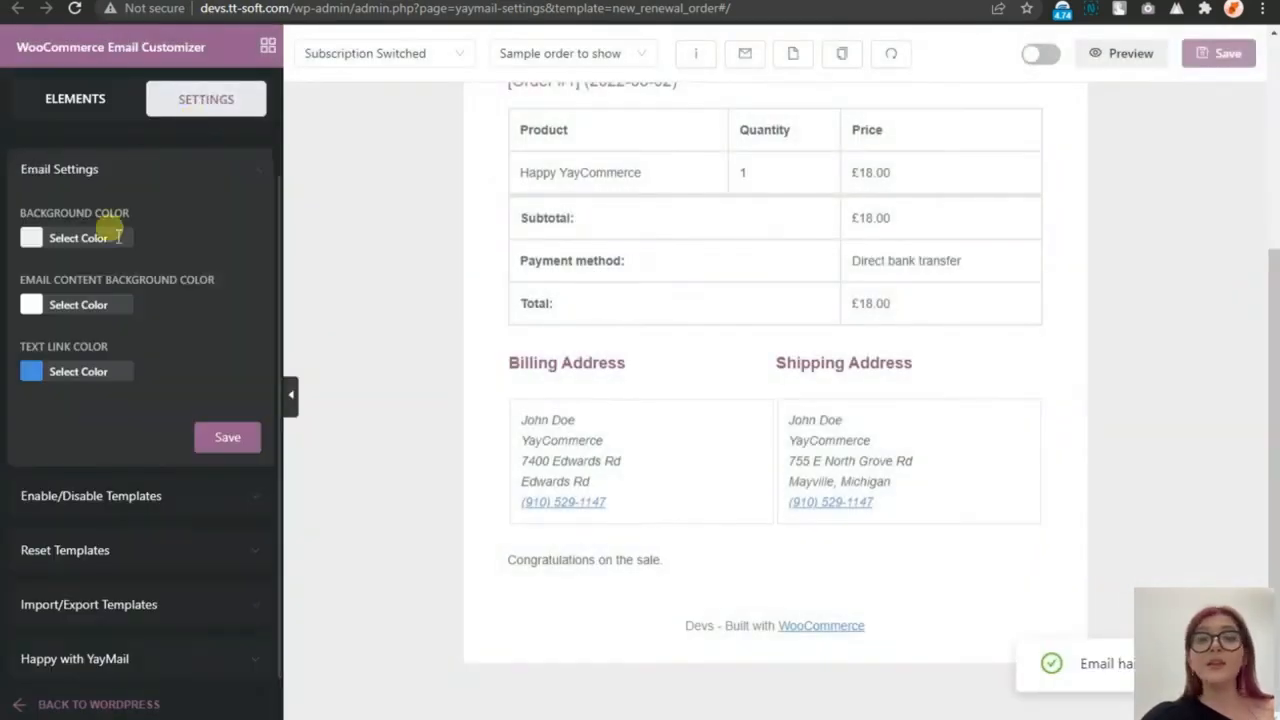
pyautogui.click(257, 171)
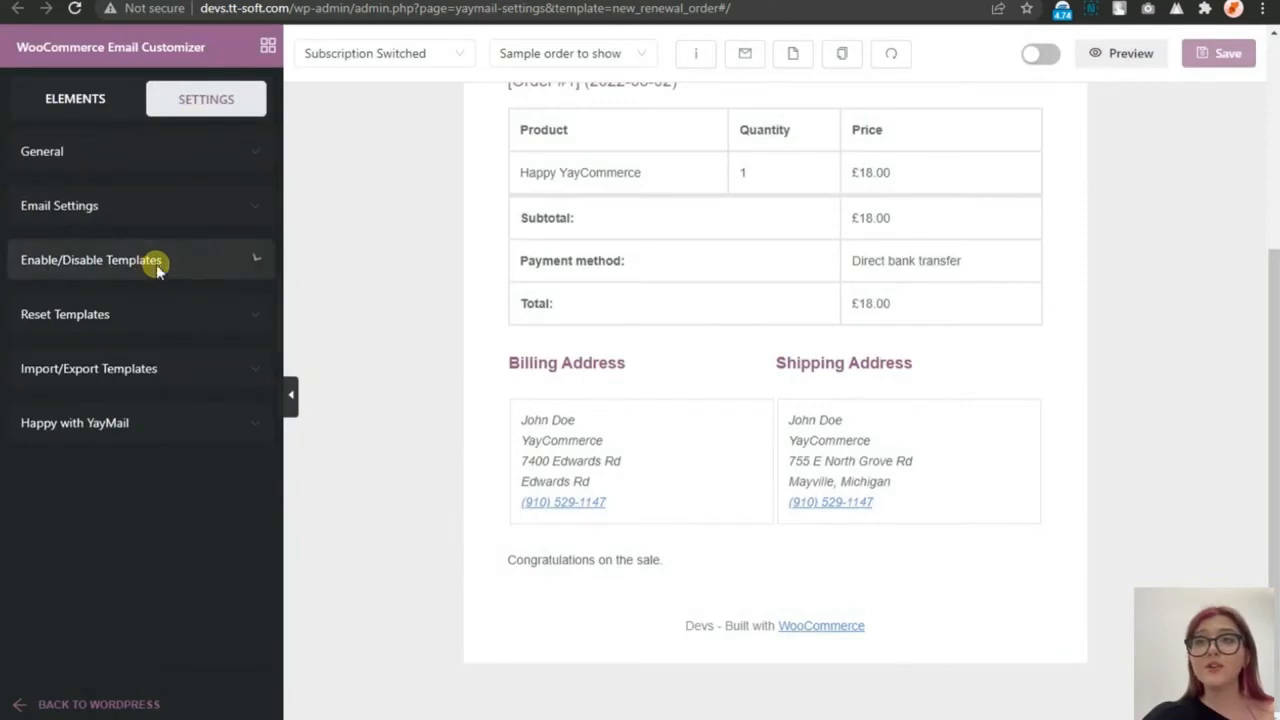
# Enable the Cancelled Order and New Account templates in the Enable/Disable Templates settings, comparing that list with the available email templates
pyautogui.click(156, 264)
pyautogui.click(420, 53)
pyautogui.scroll(3, 604, 115)
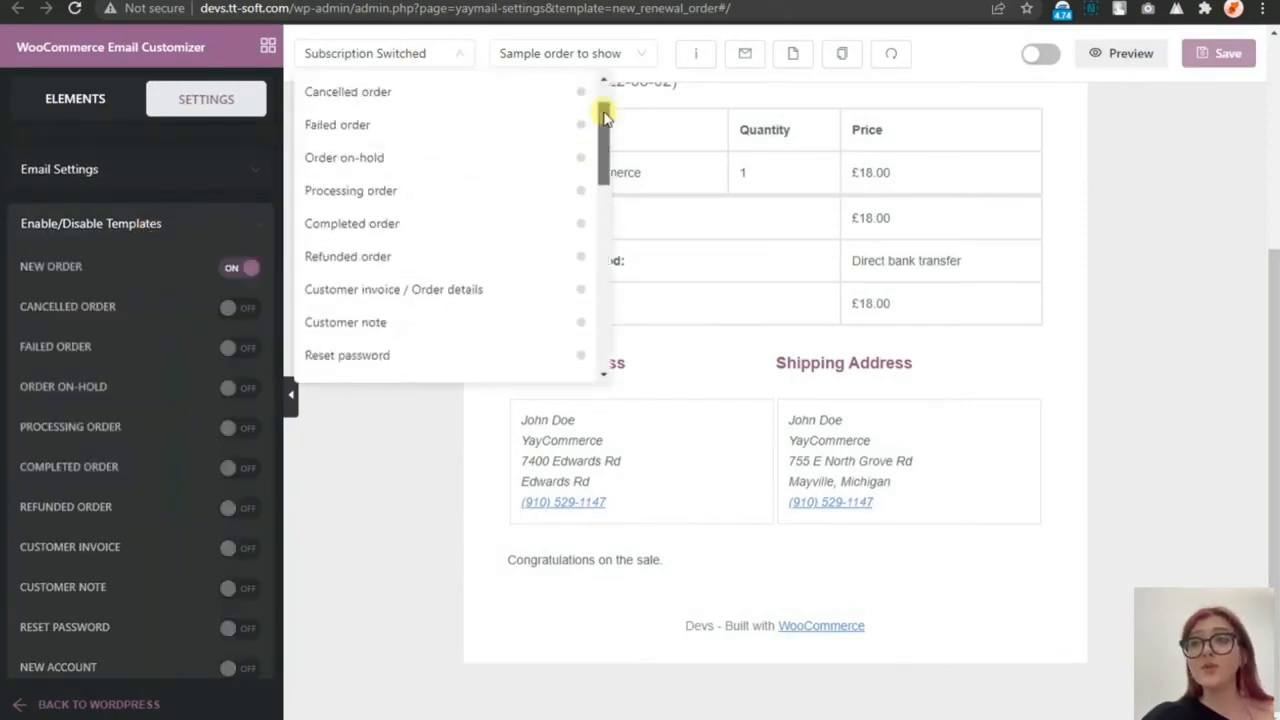
pyautogui.moveTo(603, 128); pyautogui.dragTo(251, 294)
pyautogui.click(391, 51)
pyautogui.scroll(-1, 230, 315)
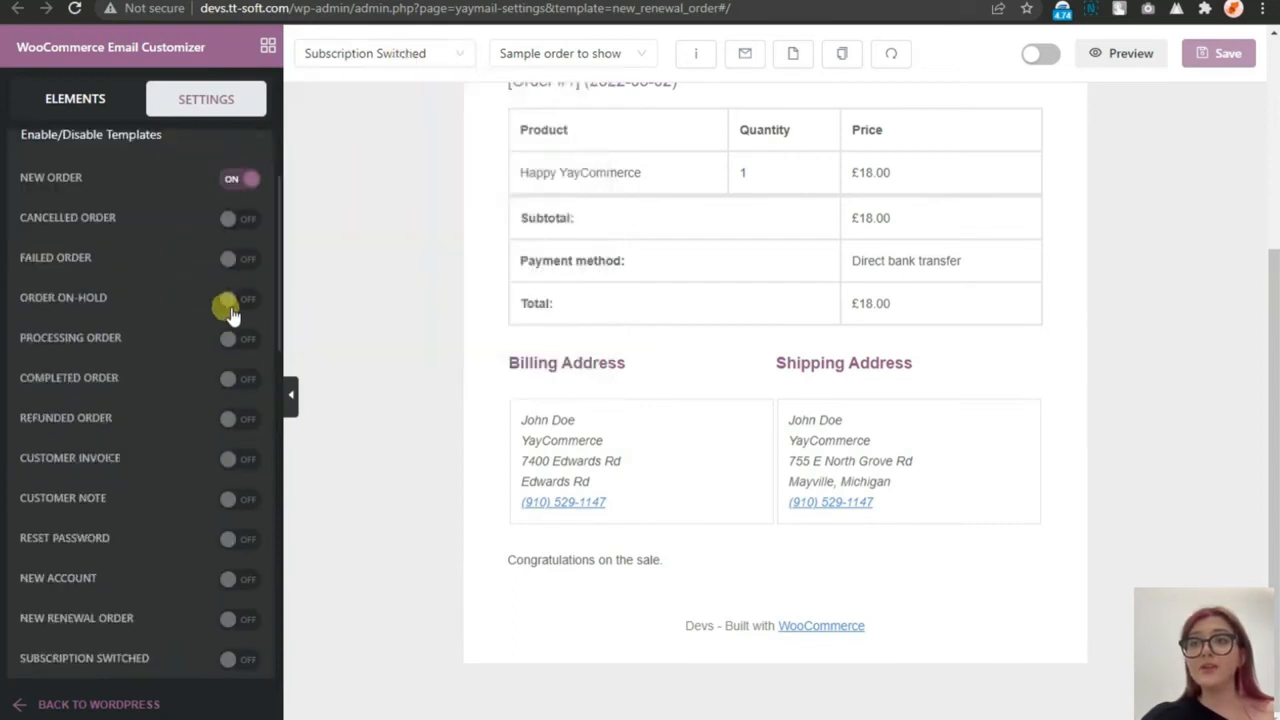
pyautogui.click(234, 219)
pyautogui.scroll(-2, 226, 268)
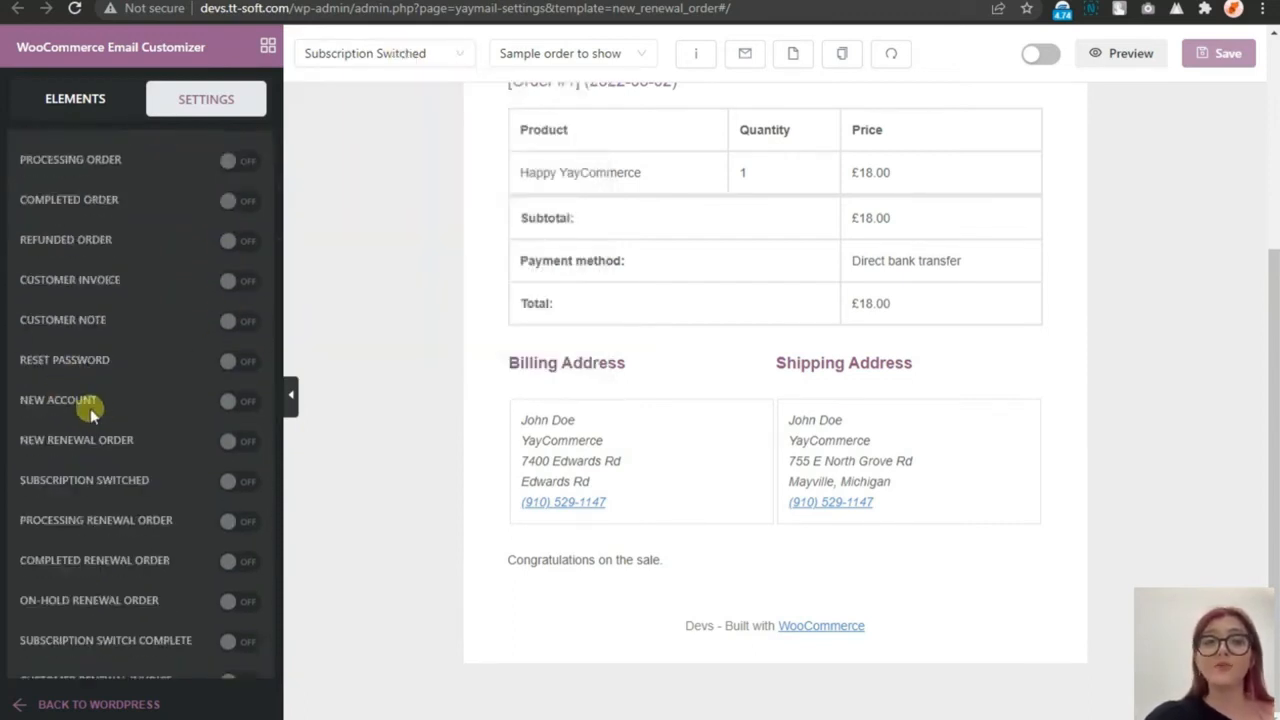
pyautogui.click(238, 402)
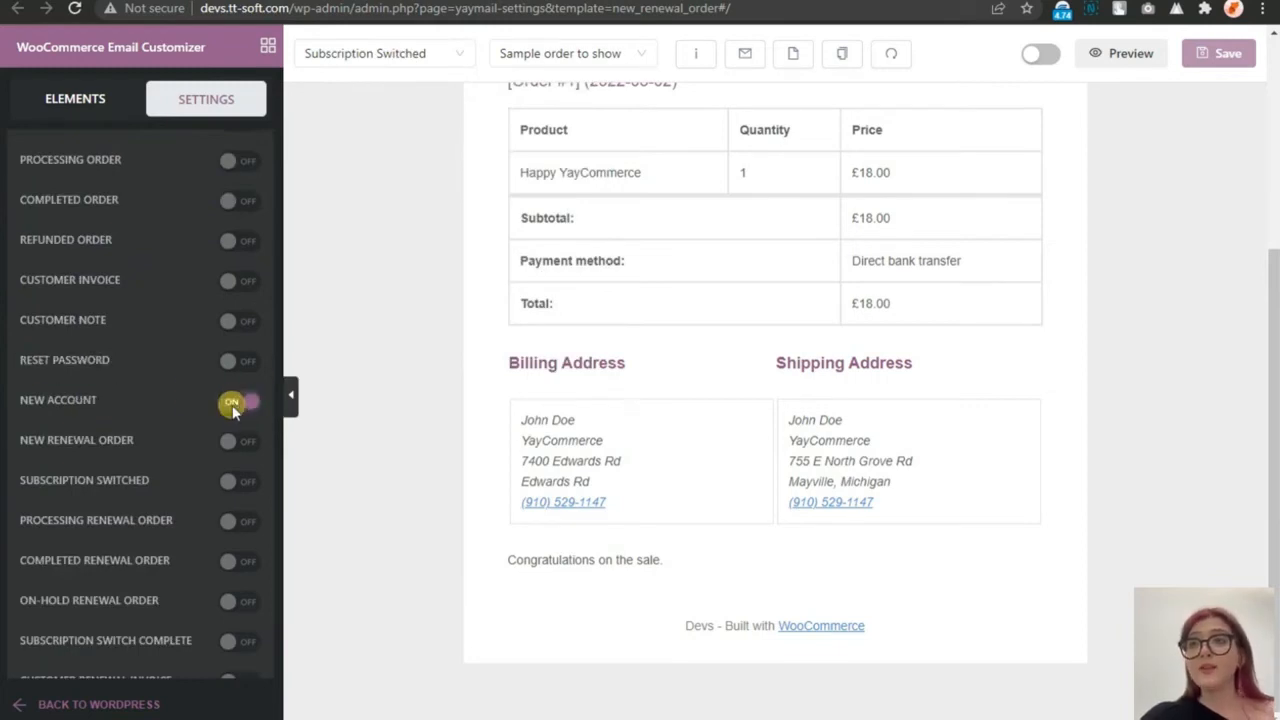
# Enable the Subscription Switched template, look through the remaining template switches and collapse the Enable/Disable Templates section
pyautogui.scroll(-1, 226, 398)
pyautogui.scroll(-5, 186, 315)
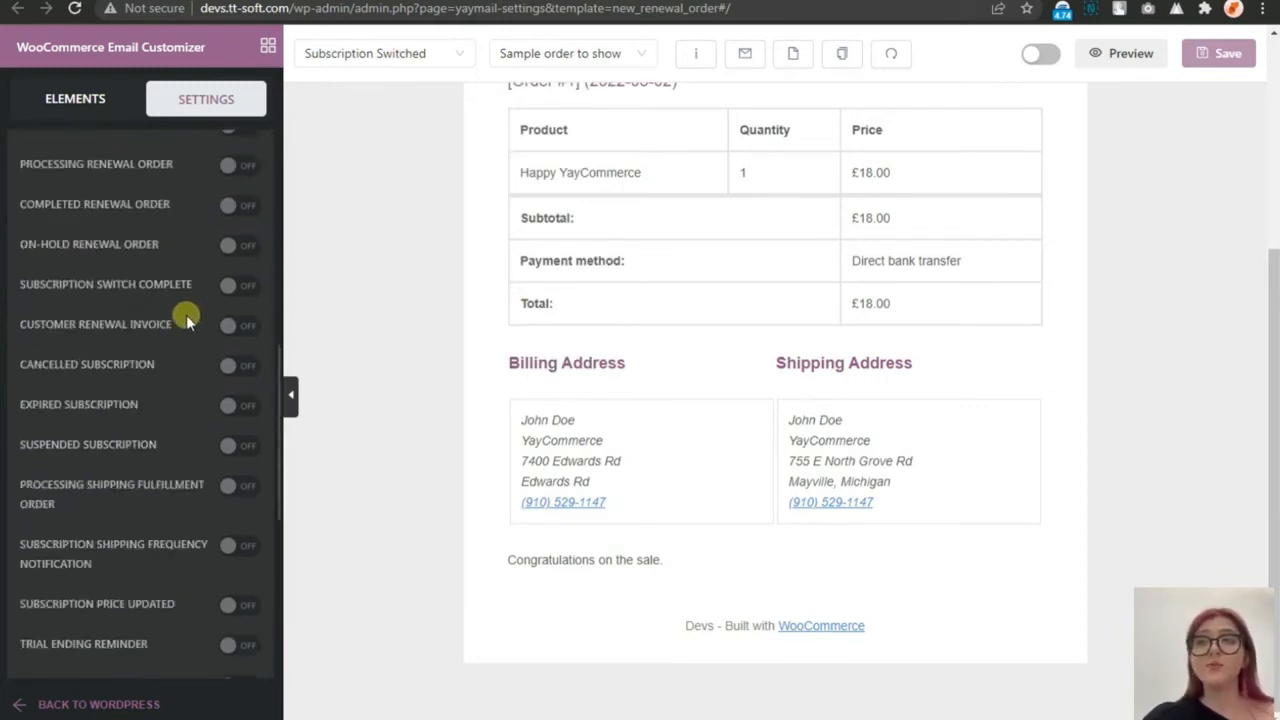
pyautogui.scroll(2, 190, 318)
pyautogui.scroll(2, 192, 320)
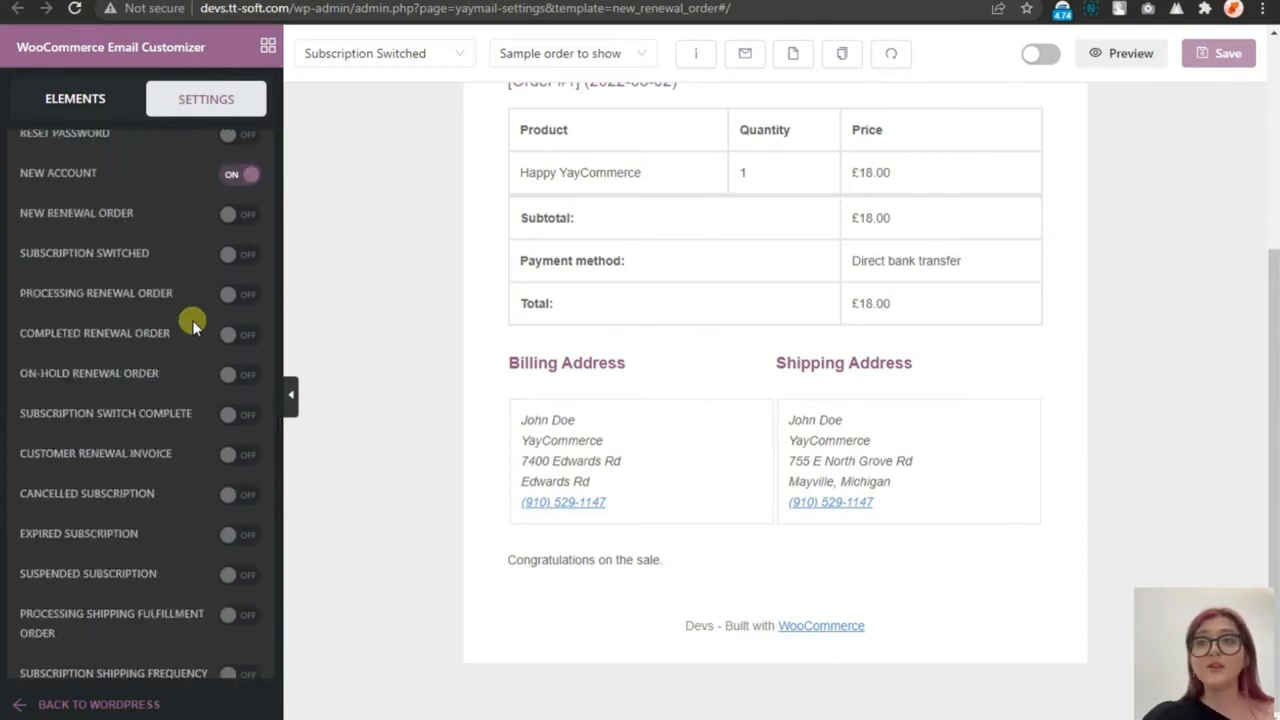
pyautogui.scroll(-1, 110, 455)
pyautogui.scroll(-2, 125, 486)
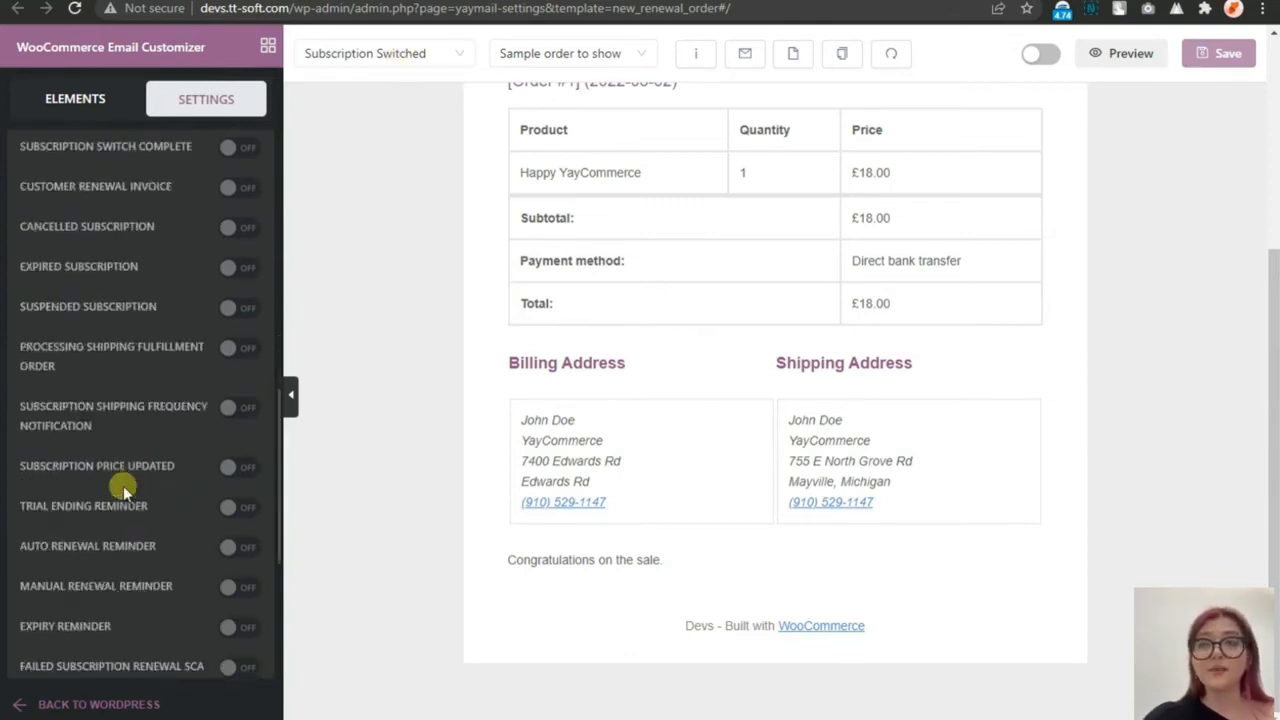
pyautogui.scroll(4, 127, 488)
pyautogui.scroll(2, 129, 486)
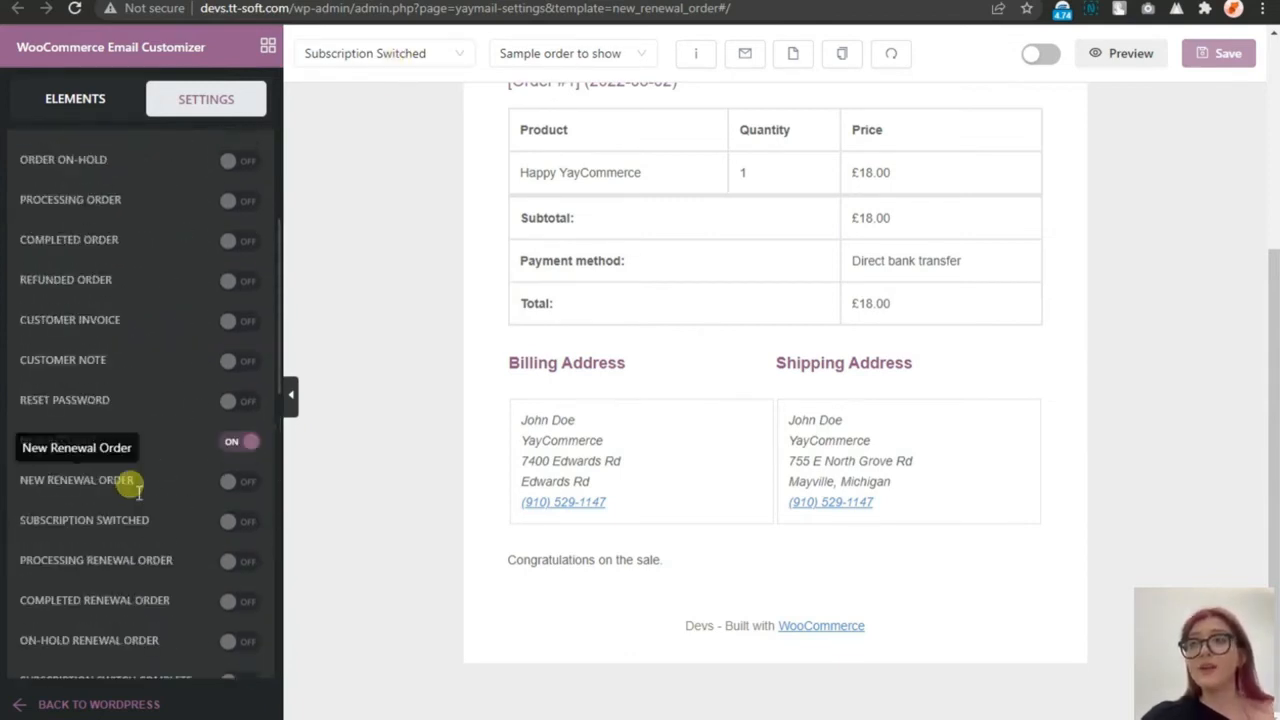
pyautogui.scroll(-1, 193, 320)
pyautogui.scroll(-1, 199, 333)
pyautogui.click(239, 342)
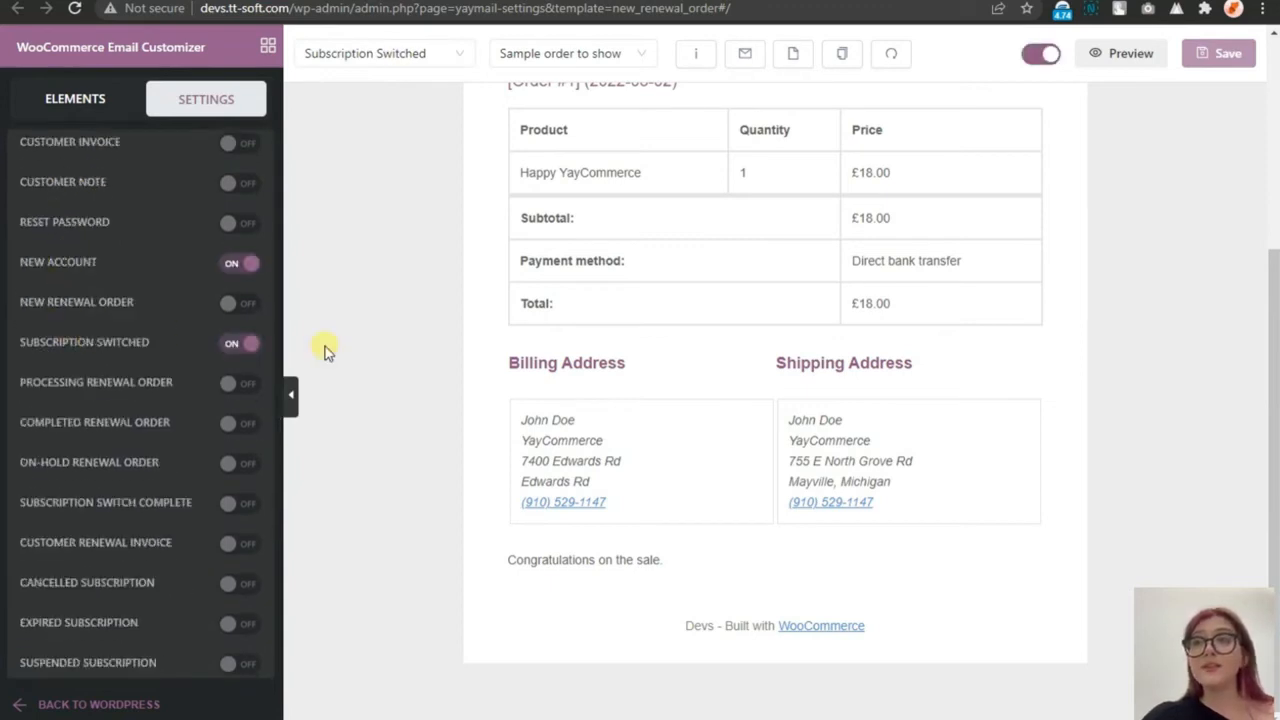
pyautogui.scroll(-5, 266, 640)
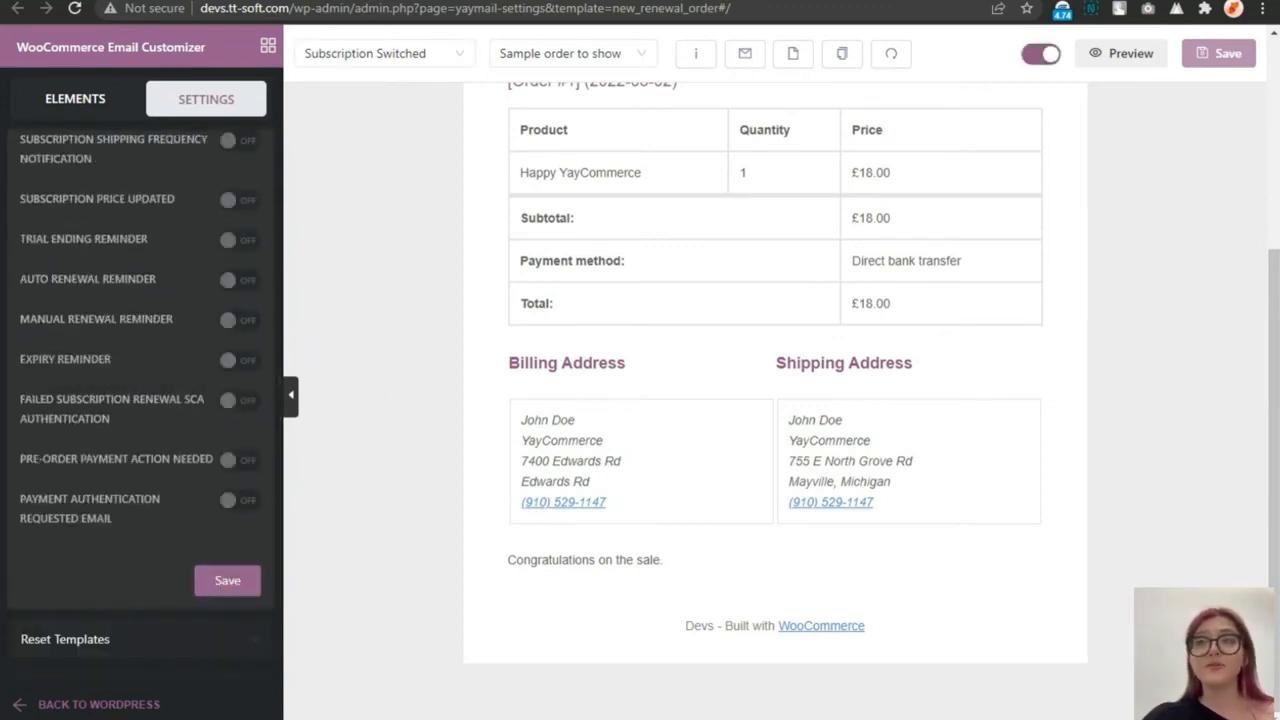
pyautogui.scroll(12, 156, 186)
pyautogui.click(156, 273)
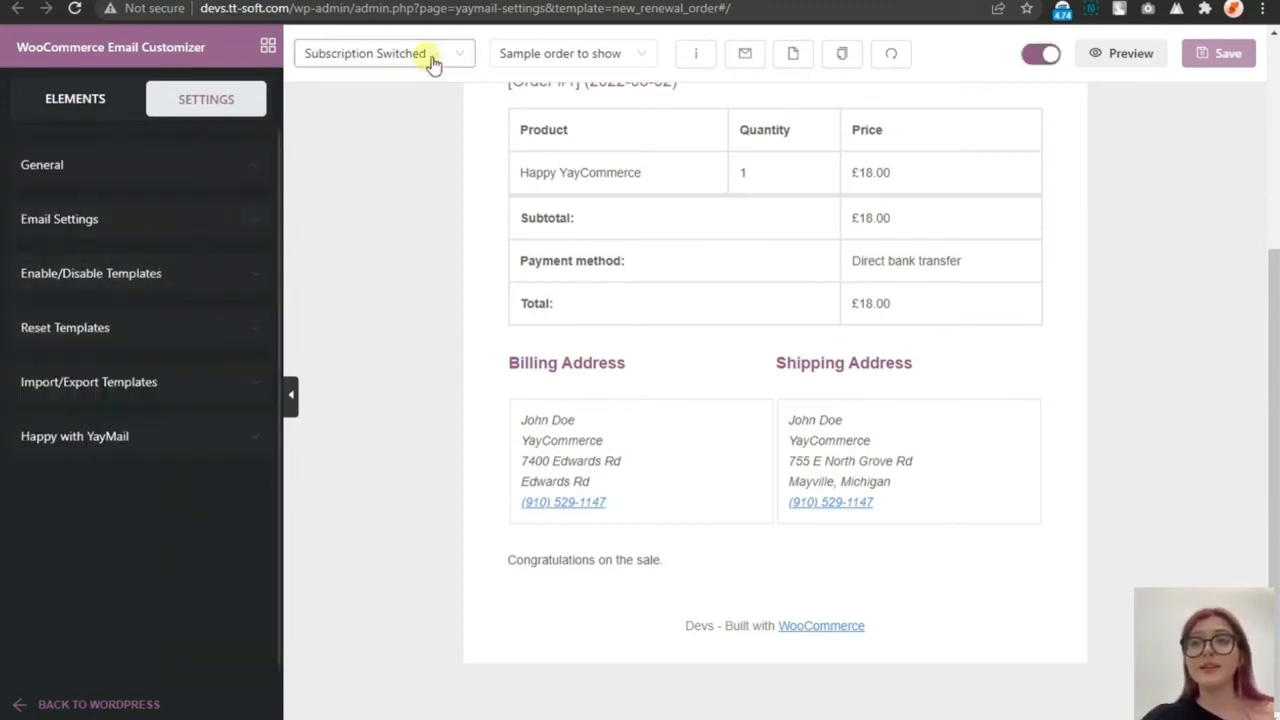
# Check the Reset Templates section, export the email templates to a JSON file and collapse the Import/Export Templates section
pyautogui.click(150, 329)
pyautogui.scroll(3, 725, 322)
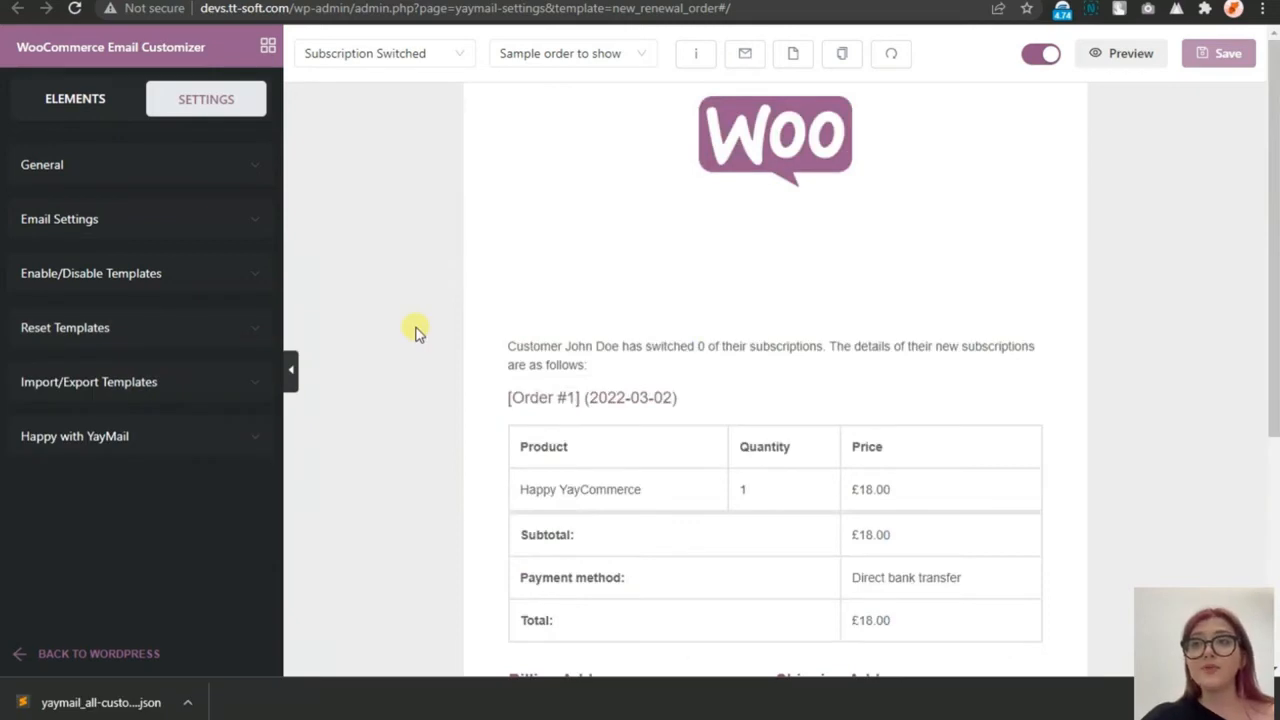
pyautogui.click(80, 388)
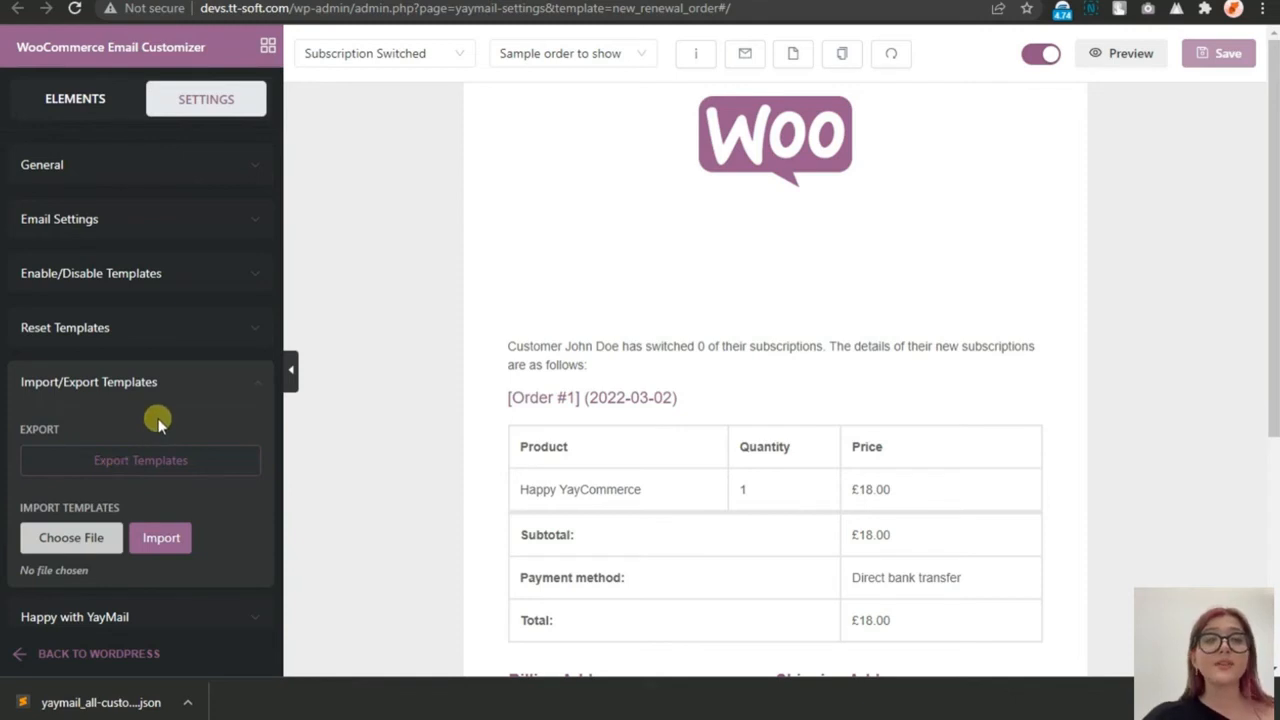
pyautogui.click(156, 462)
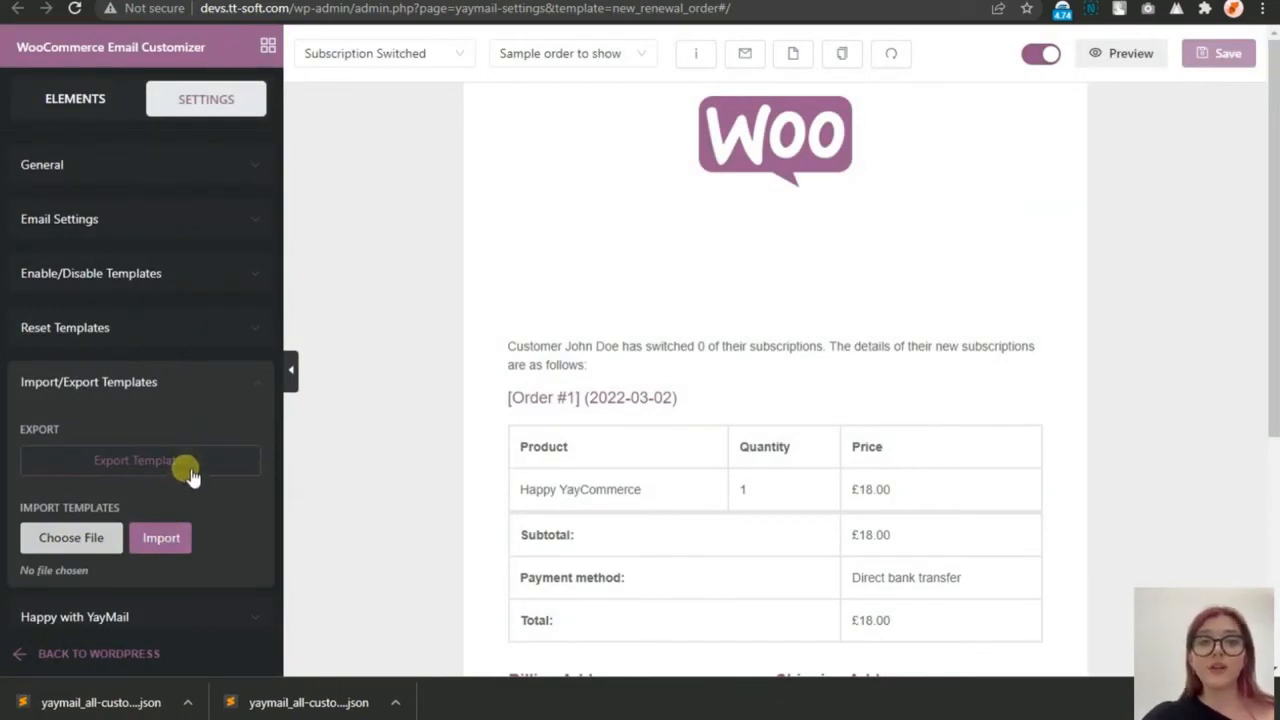
pyautogui.click(250, 386)
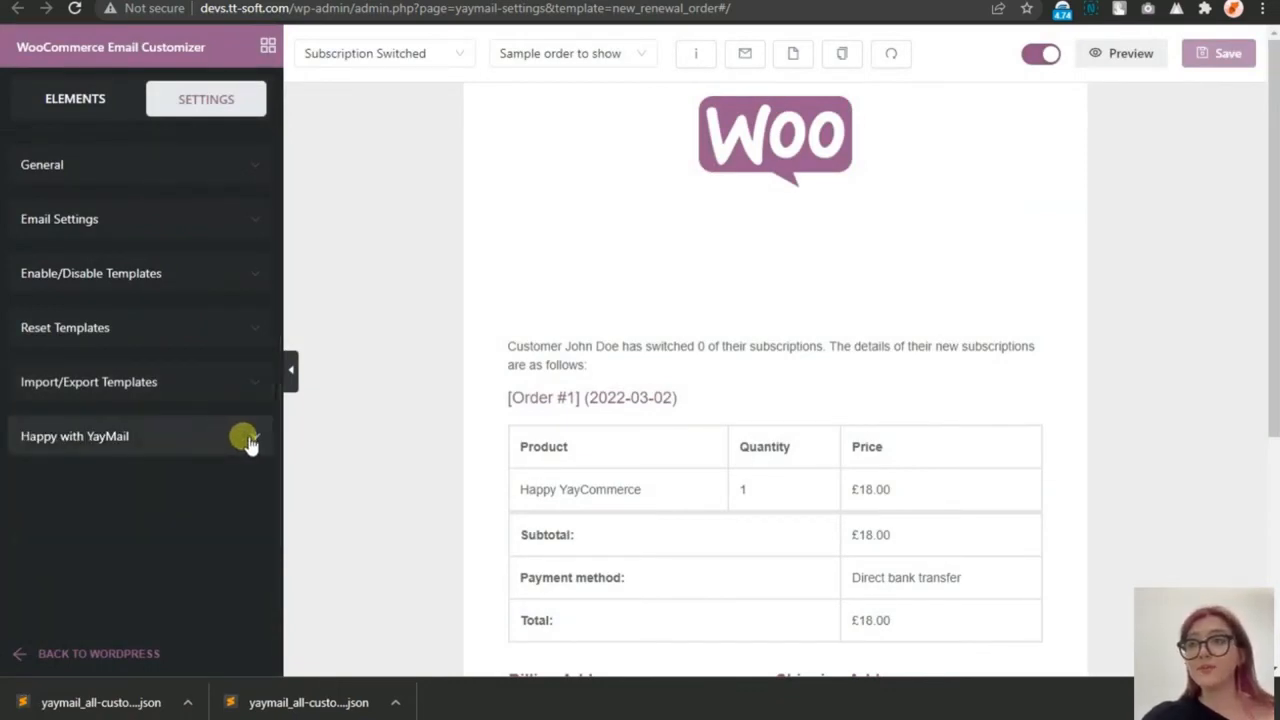
# Look at the review request and rating option under Happy with YayMail, and collapse that section
pyautogui.click(248, 442)
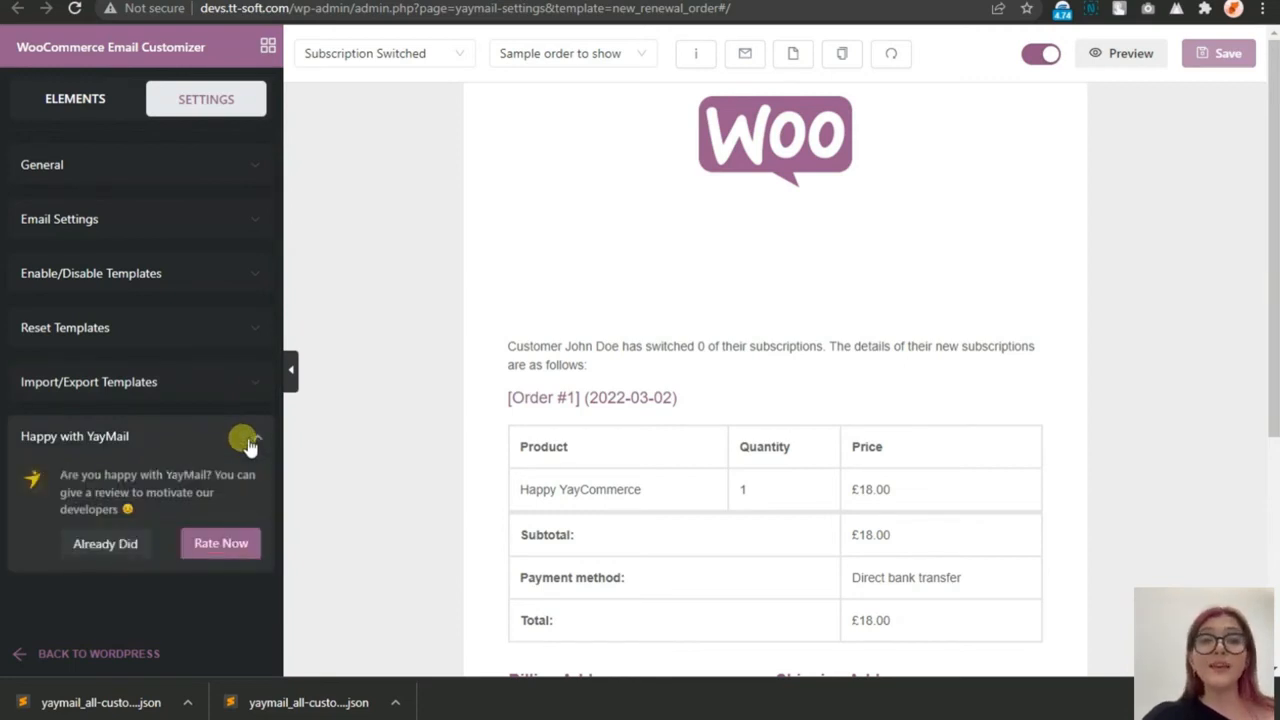
pyautogui.click(224, 558)
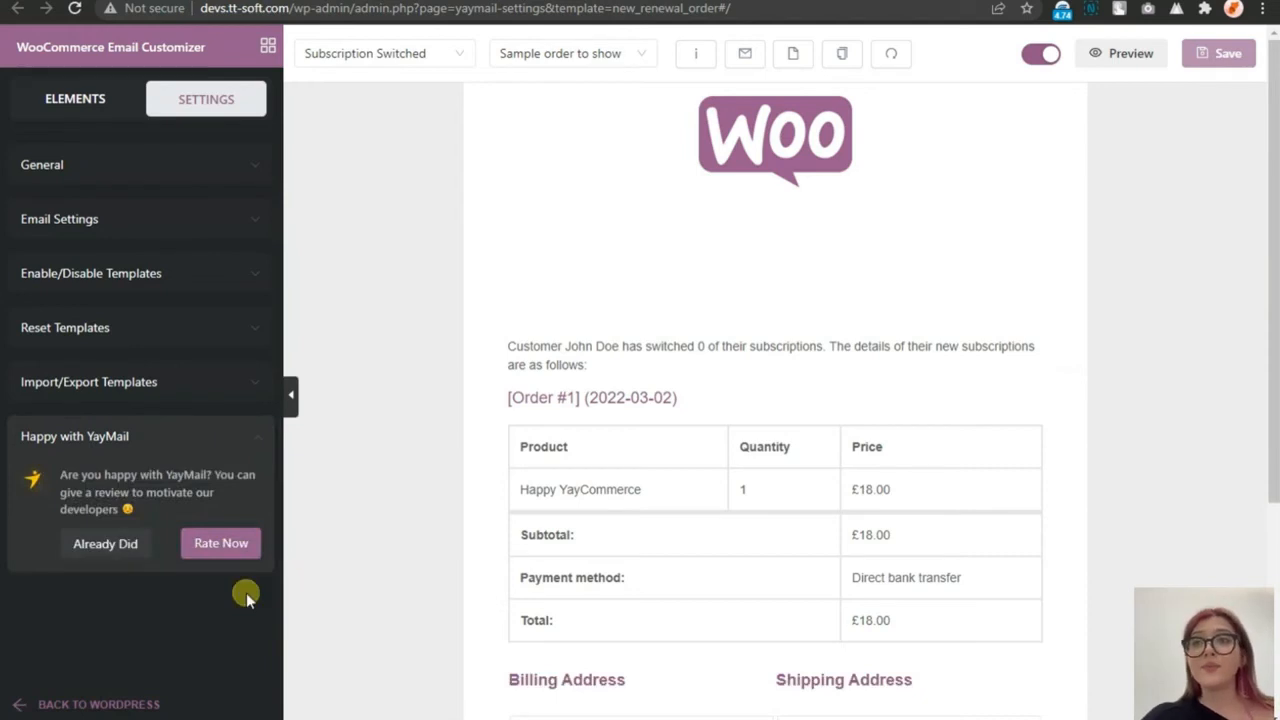
pyautogui.click(265, 437)
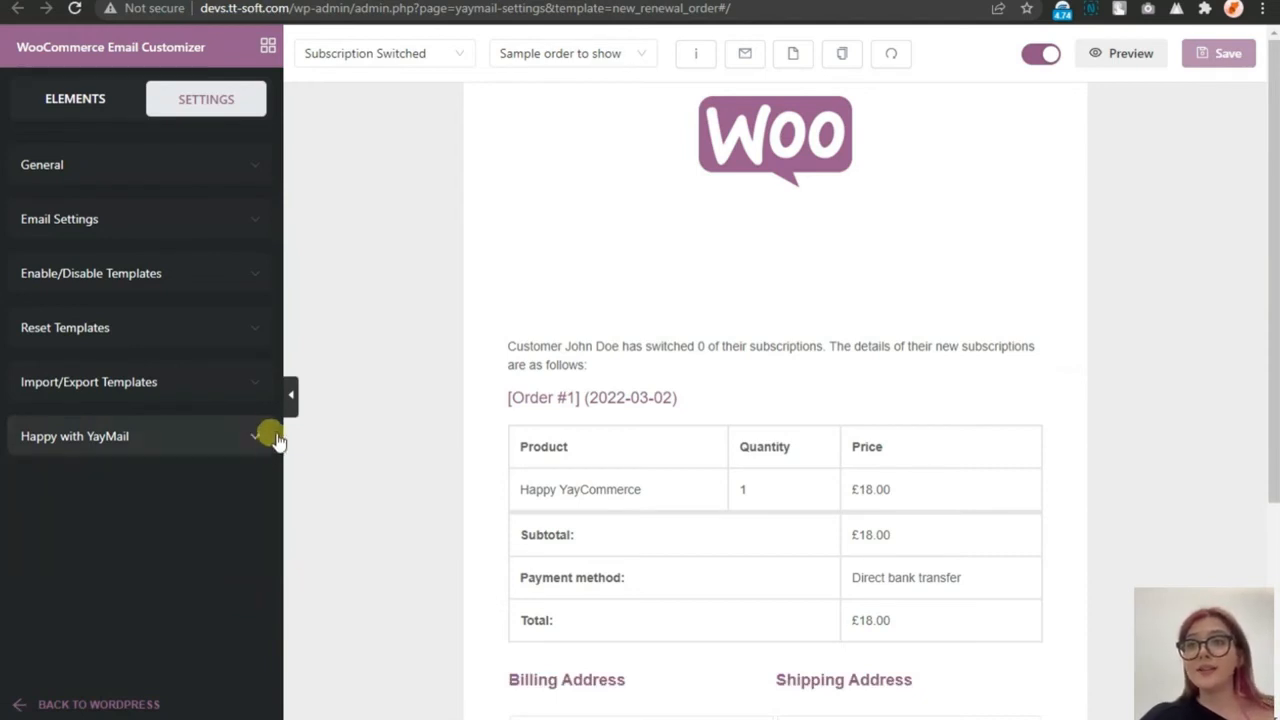
# Remove the Email Heading element below the Woo logo from the Subscription Switched template and save the template
pyautogui.click(694, 326)
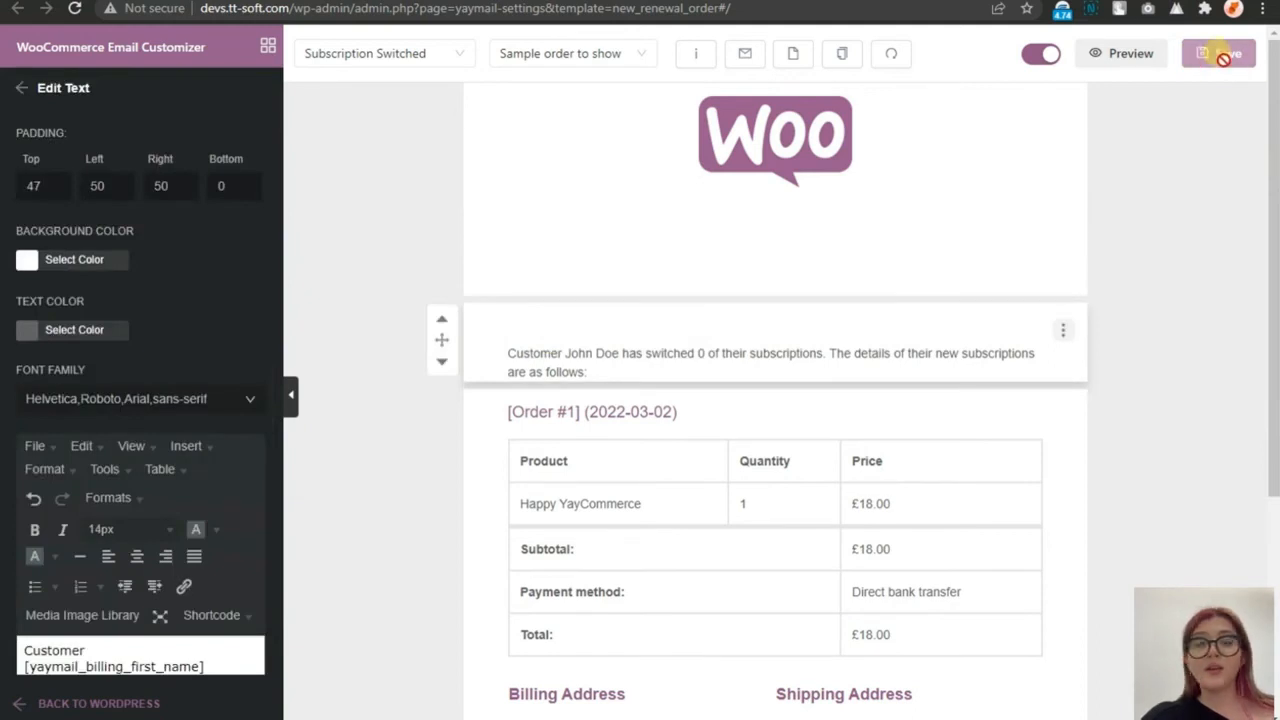
pyautogui.click(1066, 243)
pyautogui.click(1063, 236)
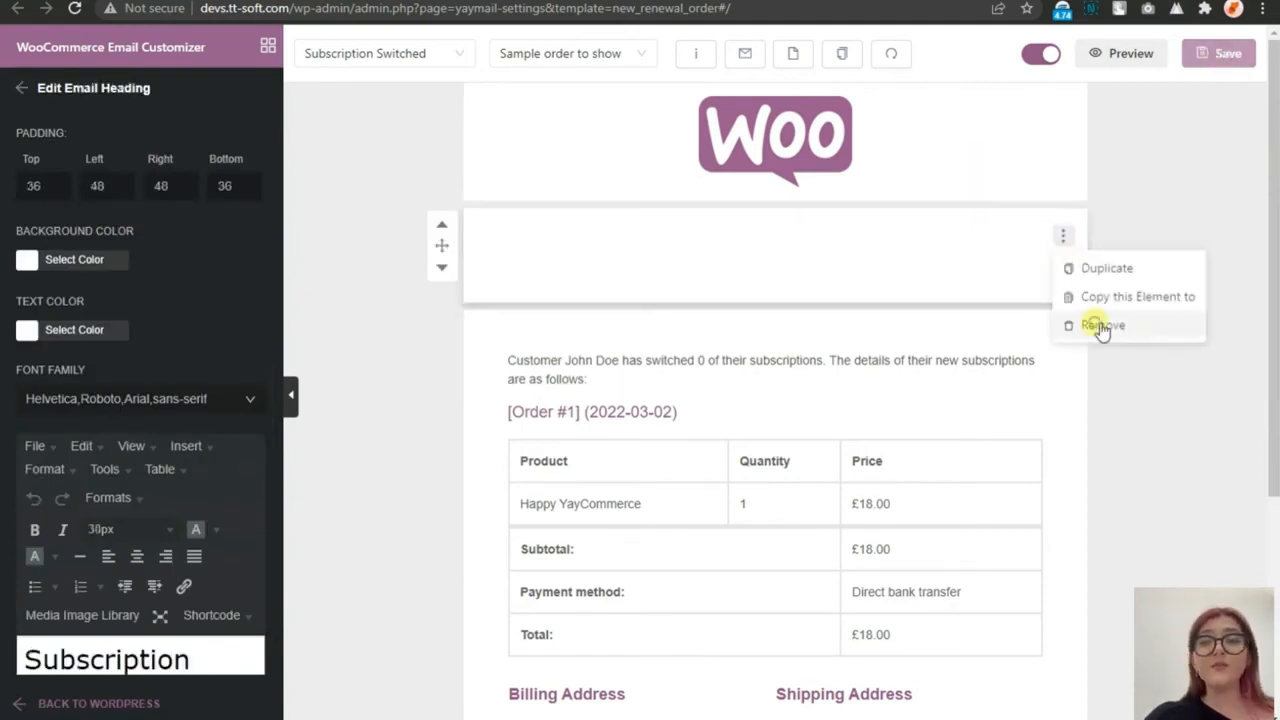
pyautogui.click(1100, 327)
pyautogui.click(462, 394)
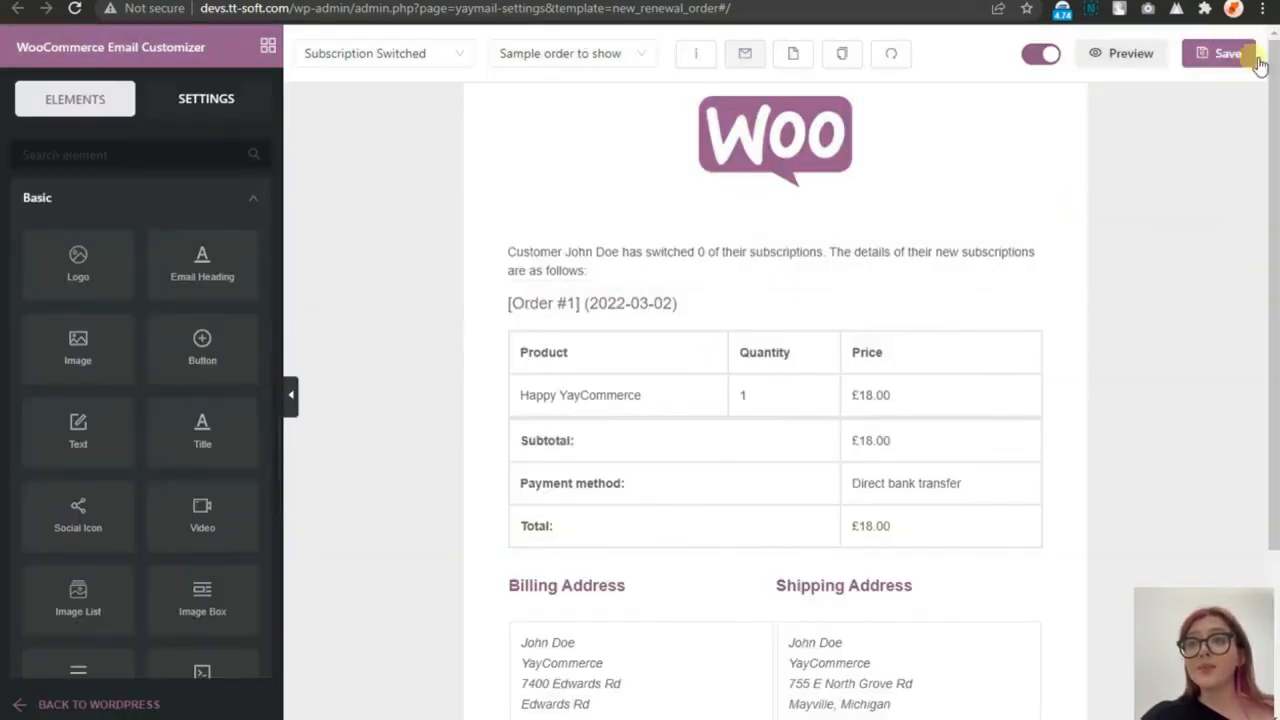
pyautogui.click(1235, 52)
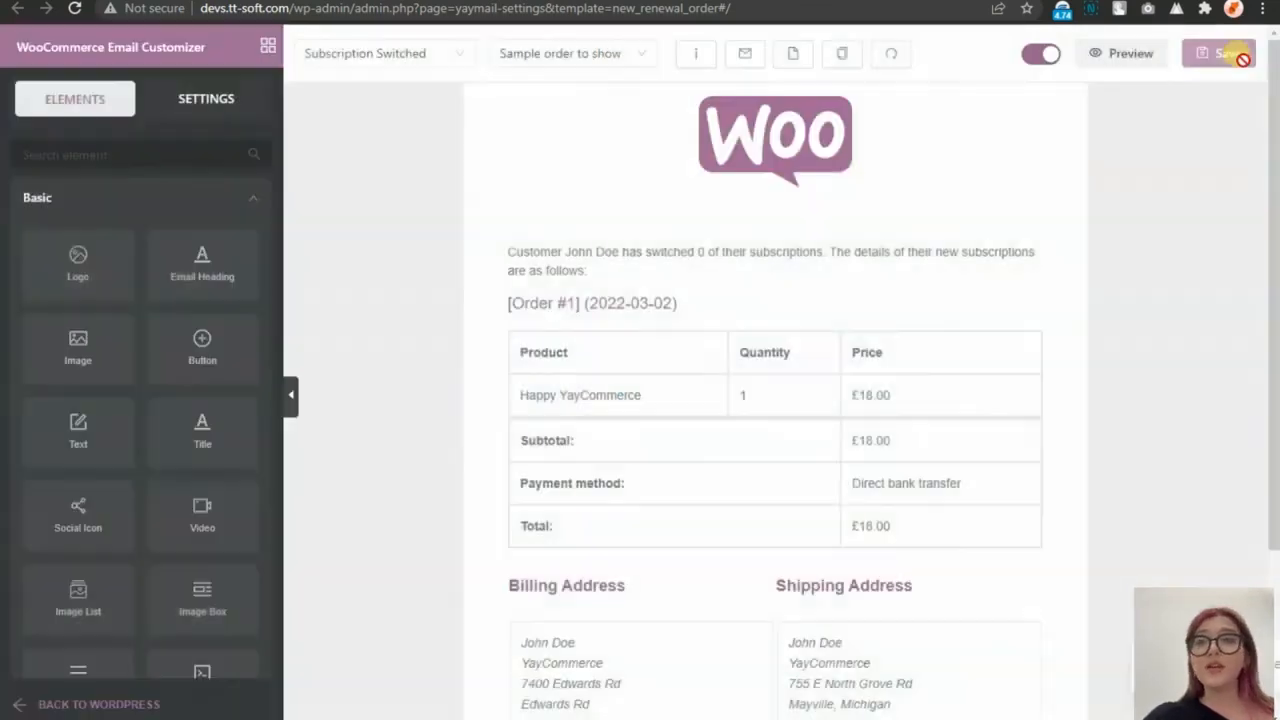
# Preview the Subscription Switched email from start to end in desktop and mobile layouts, and close the preview
pyautogui.click(1131, 56)
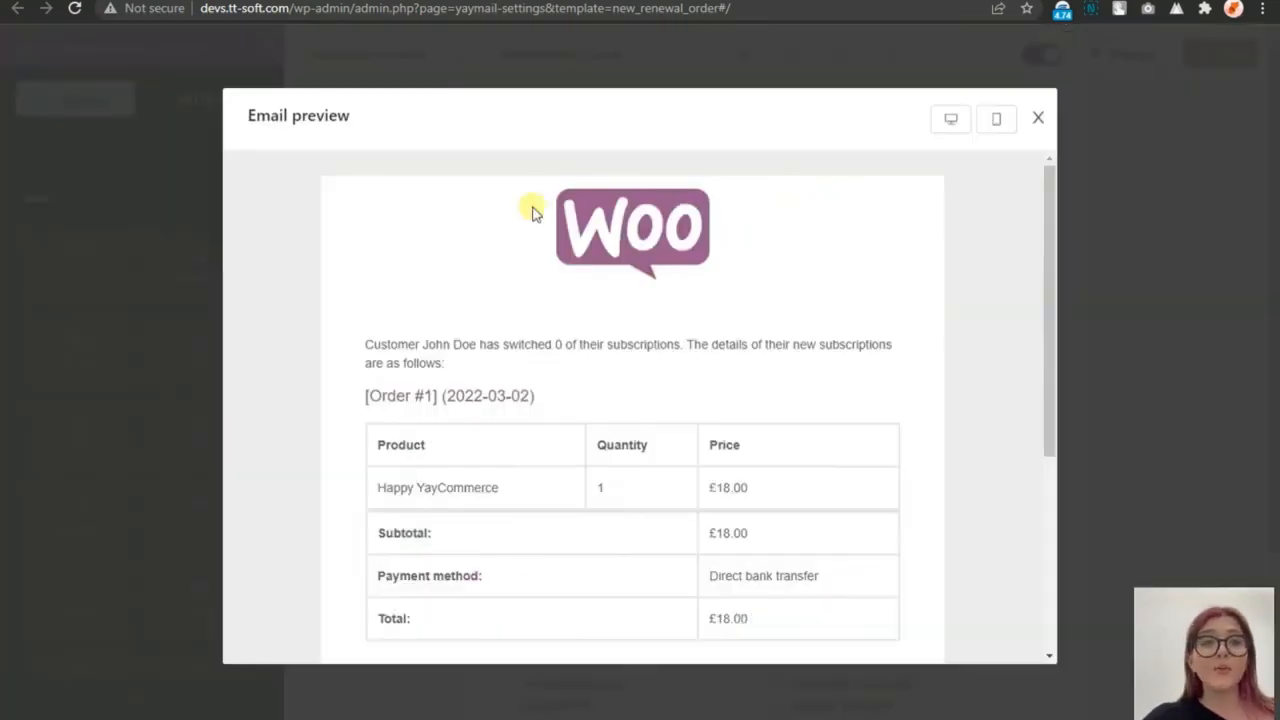
pyautogui.scroll(-3, 520, 250)
pyautogui.scroll(3, 551, 334)
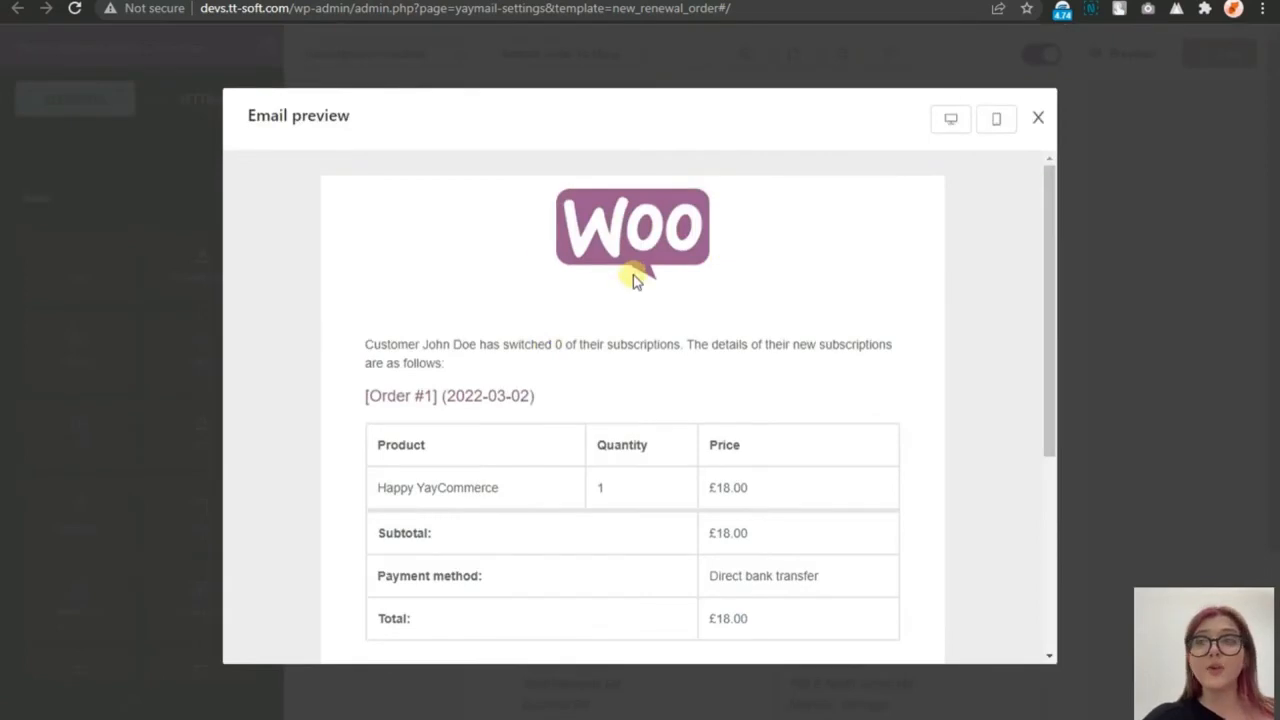
pyautogui.scroll(-3, 700, 350)
pyautogui.scroll(3, 777, 429)
pyautogui.click(951, 118)
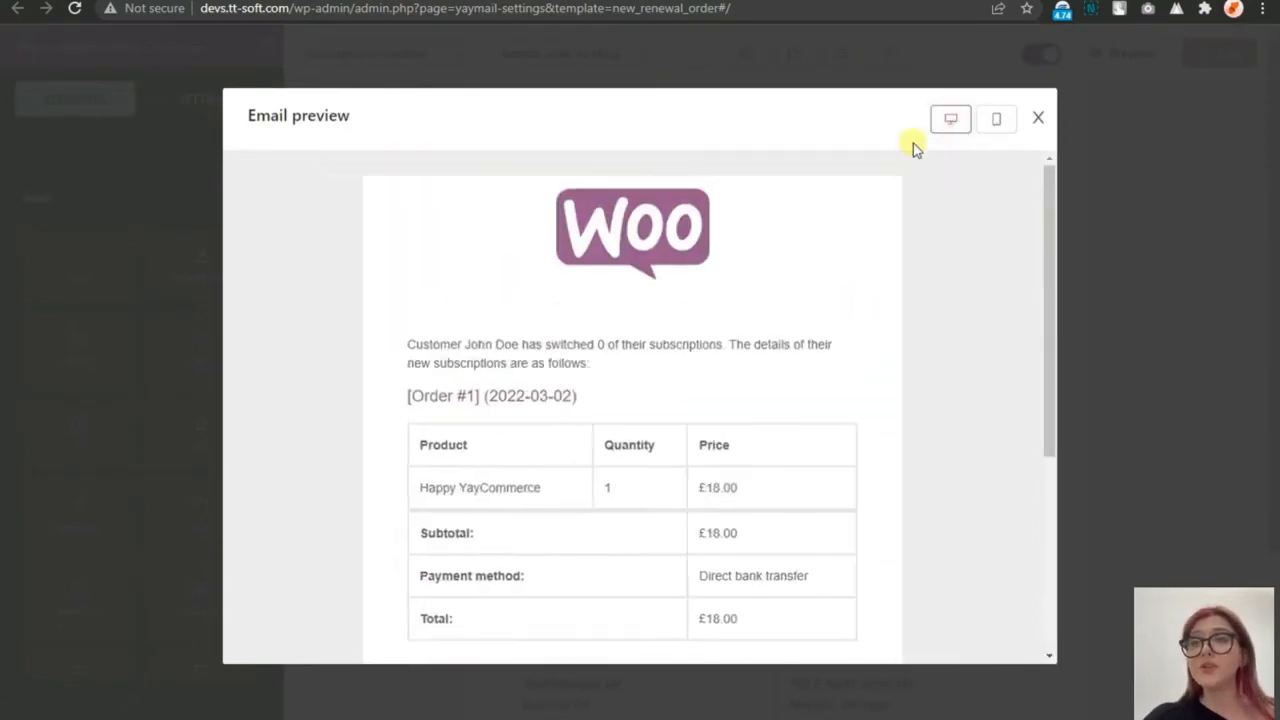
pyautogui.click(996, 118)
pyautogui.scroll(-3, 640, 229)
pyautogui.scroll(2, 645, 363)
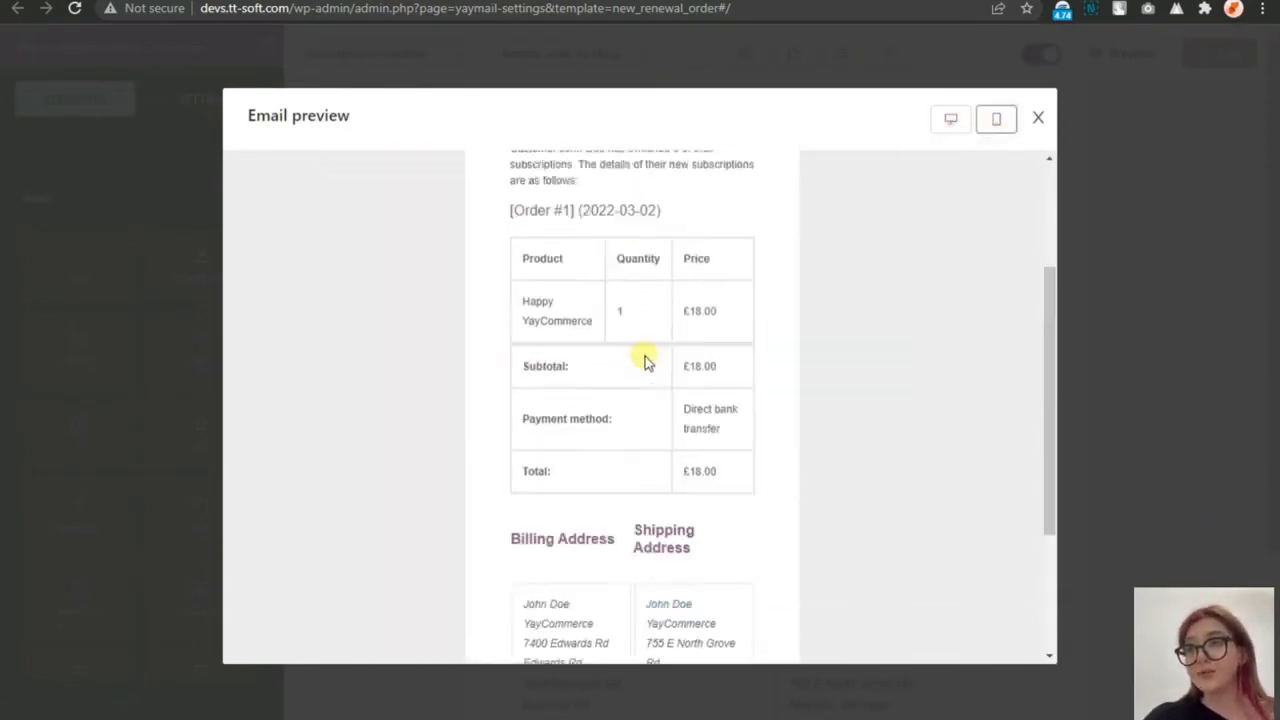
pyautogui.scroll(-3, 669, 337)
pyautogui.click(1040, 119)
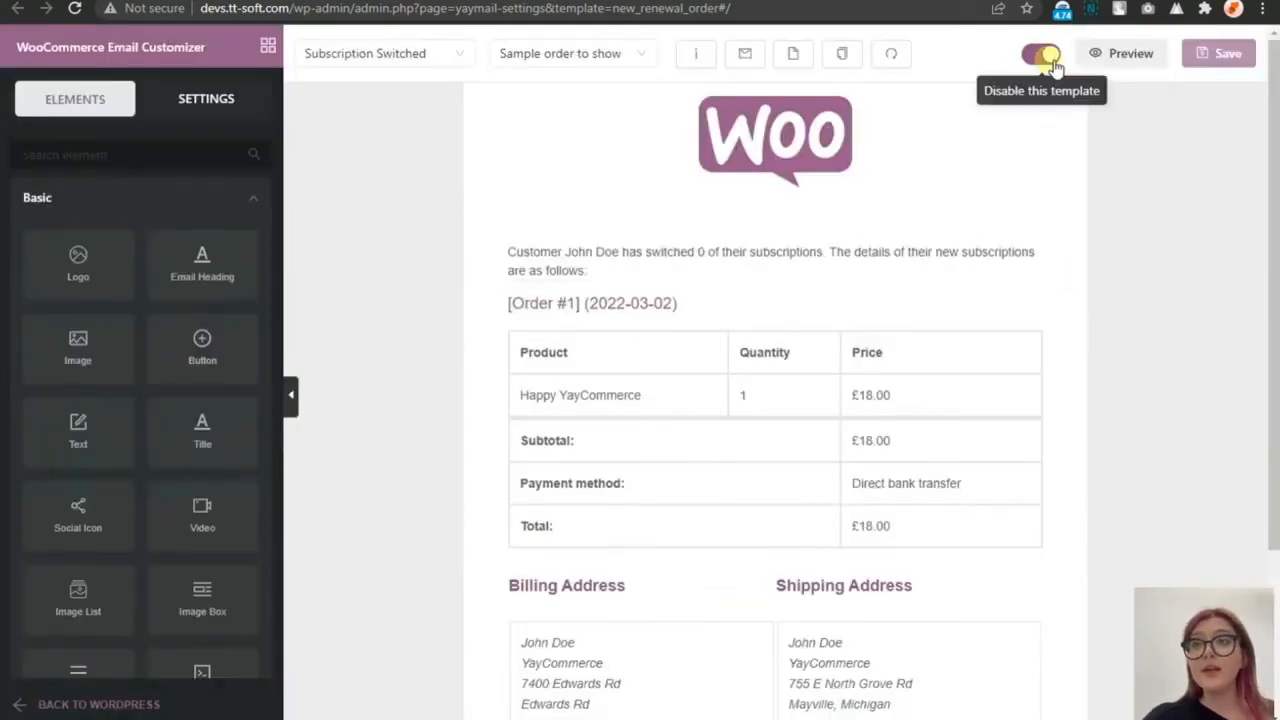
# Check the Enable/Disable Templates section again and send a test of the Subscription Switched email to the prefilled address
pyautogui.click(206, 98)
pyautogui.click(100, 265)
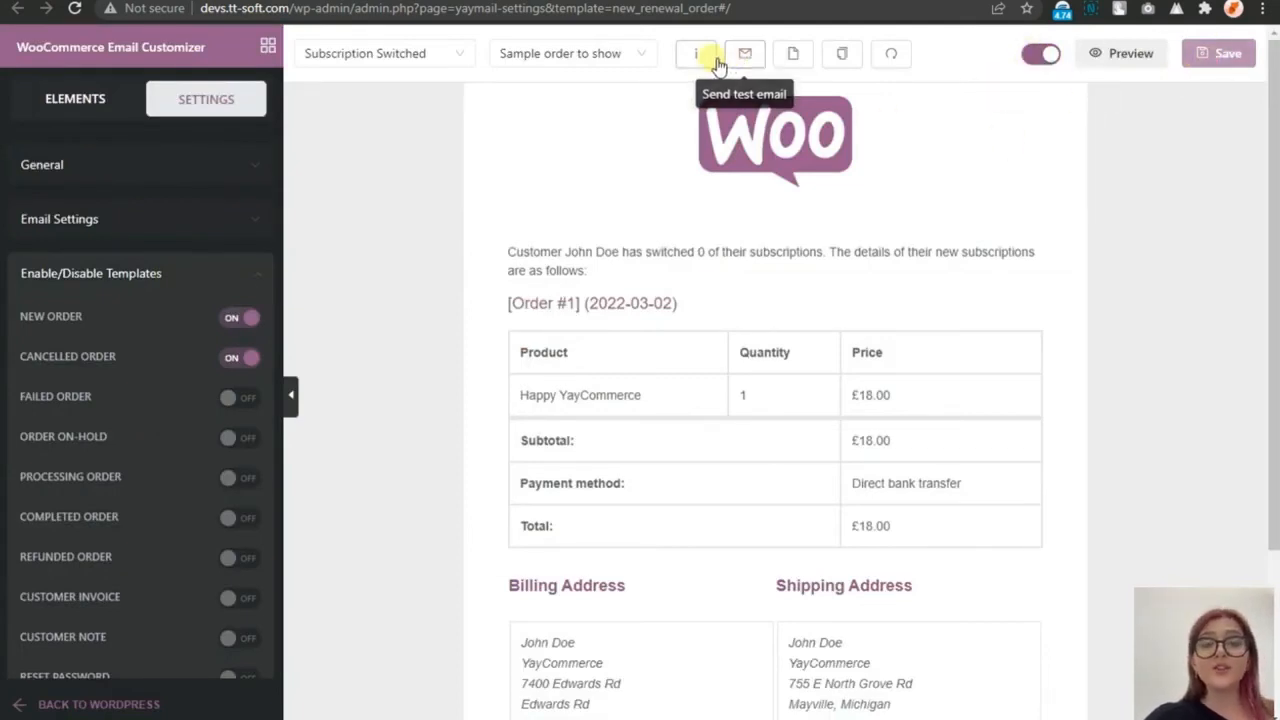
pyautogui.click(750, 56)
pyautogui.click(786, 322)
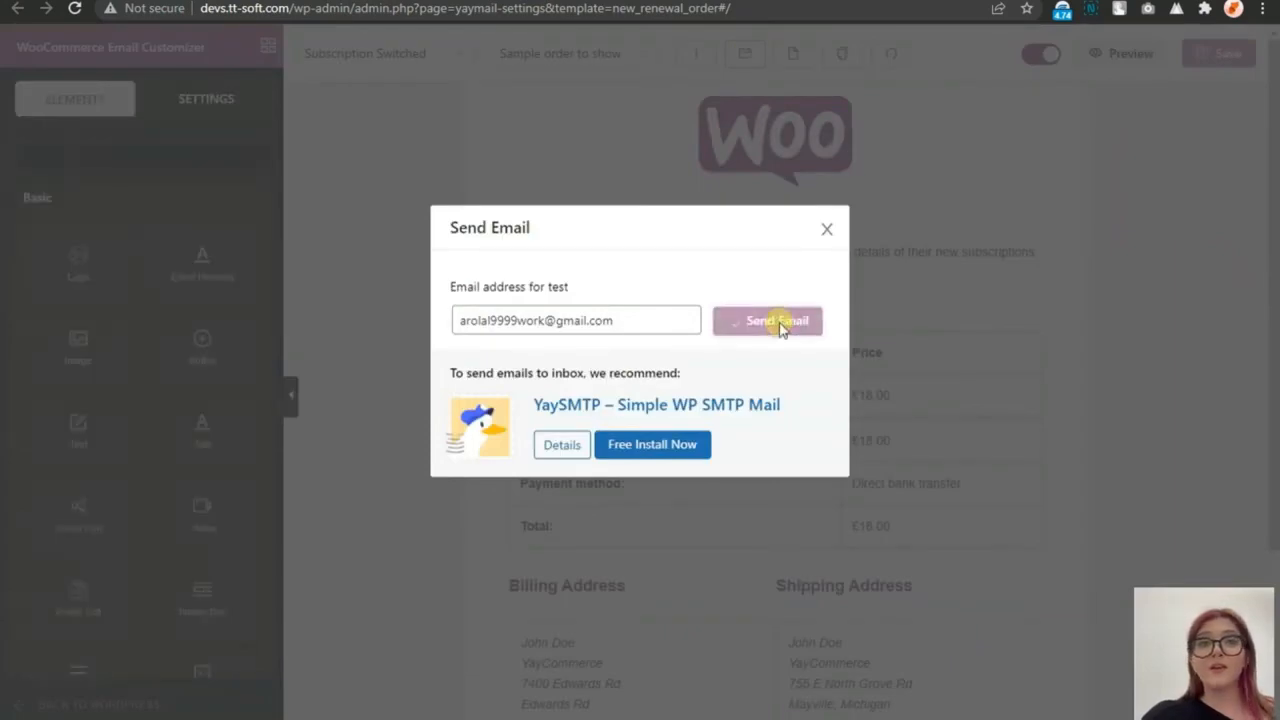
pyautogui.click(826, 229)
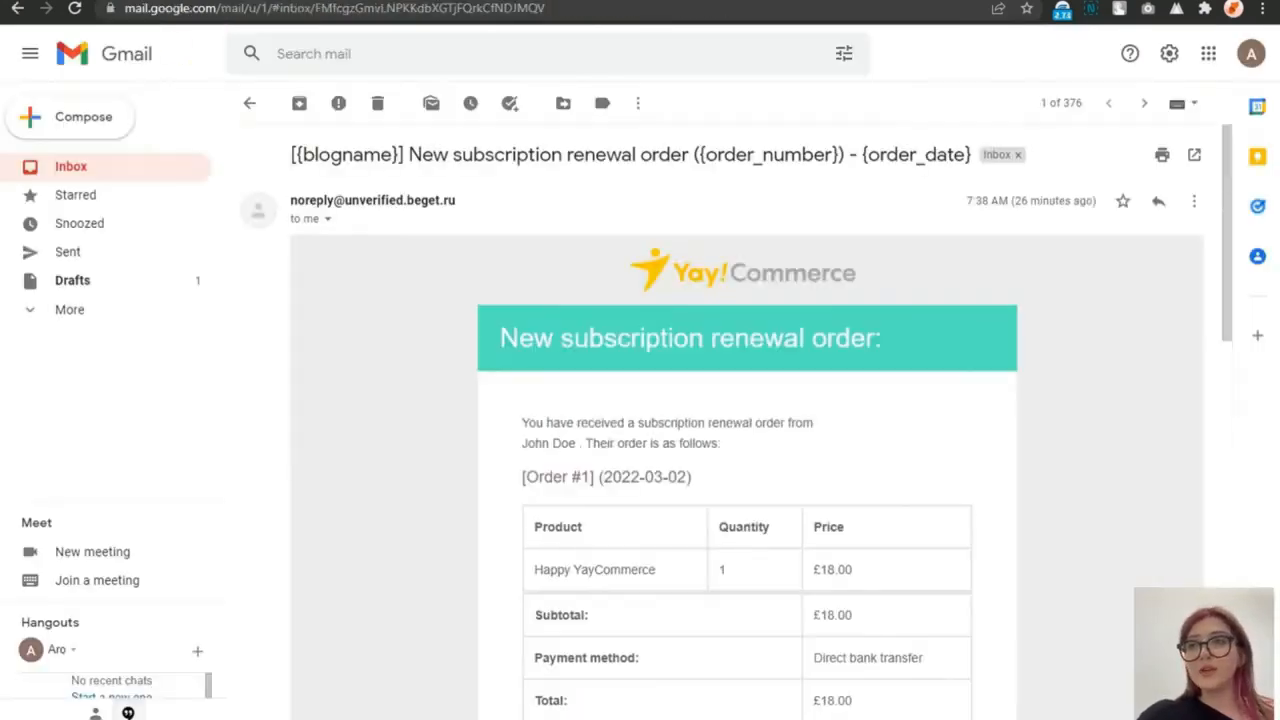
# In Gmail, return to the inbox, open the new Subscription Switched test email and review its full content
pyautogui.click(251, 104)
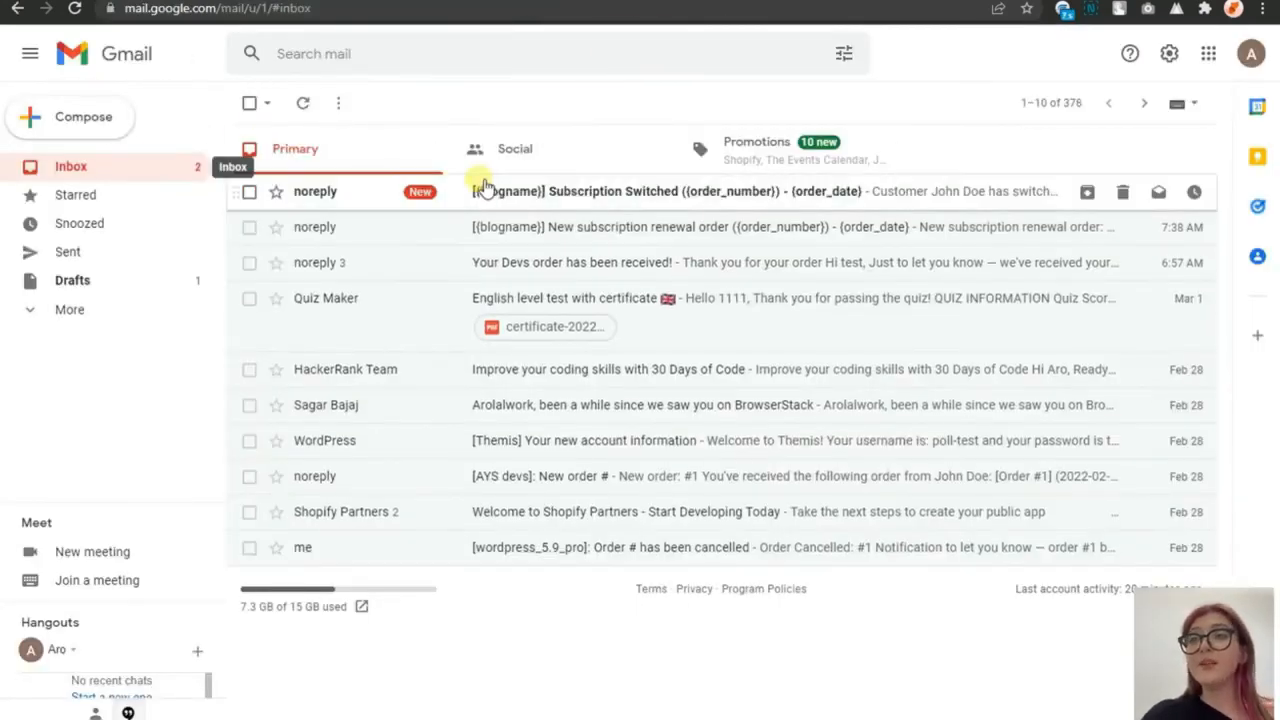
pyautogui.click(537, 196)
pyautogui.scroll(-4, 550, 310)
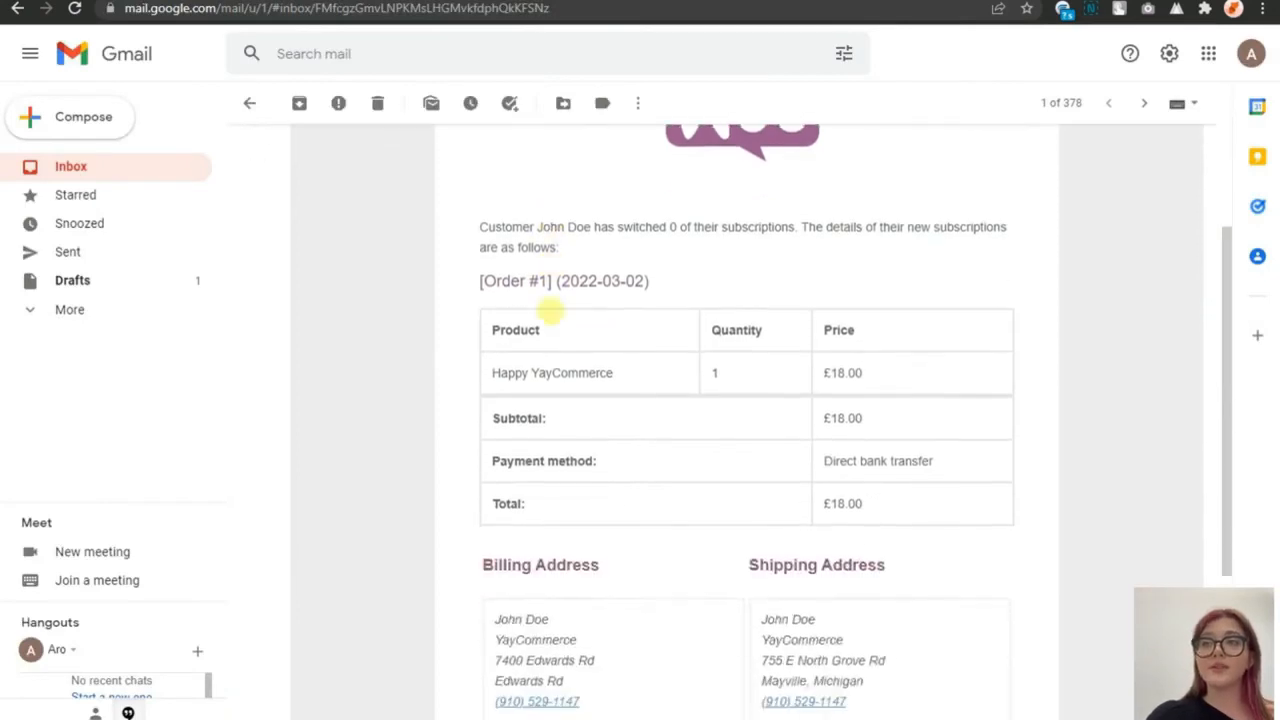
pyautogui.scroll(4, 480, 417)
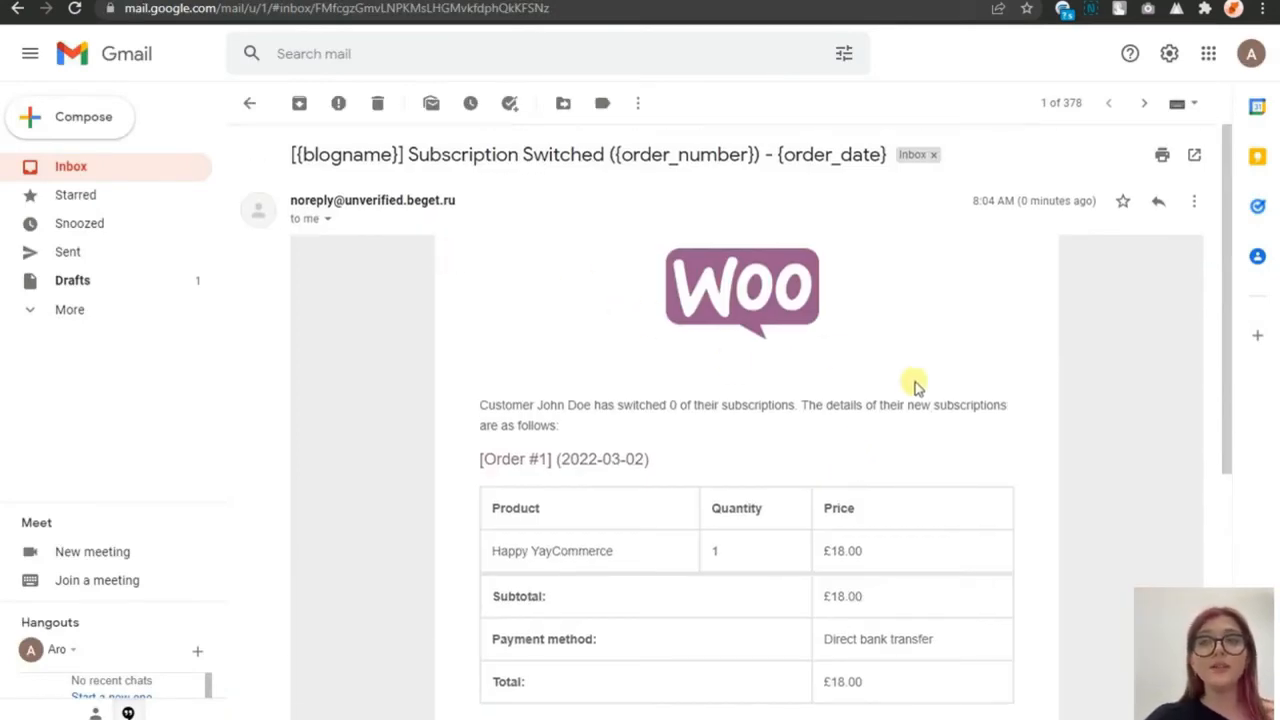
pyautogui.scroll(-5, 473, 355)
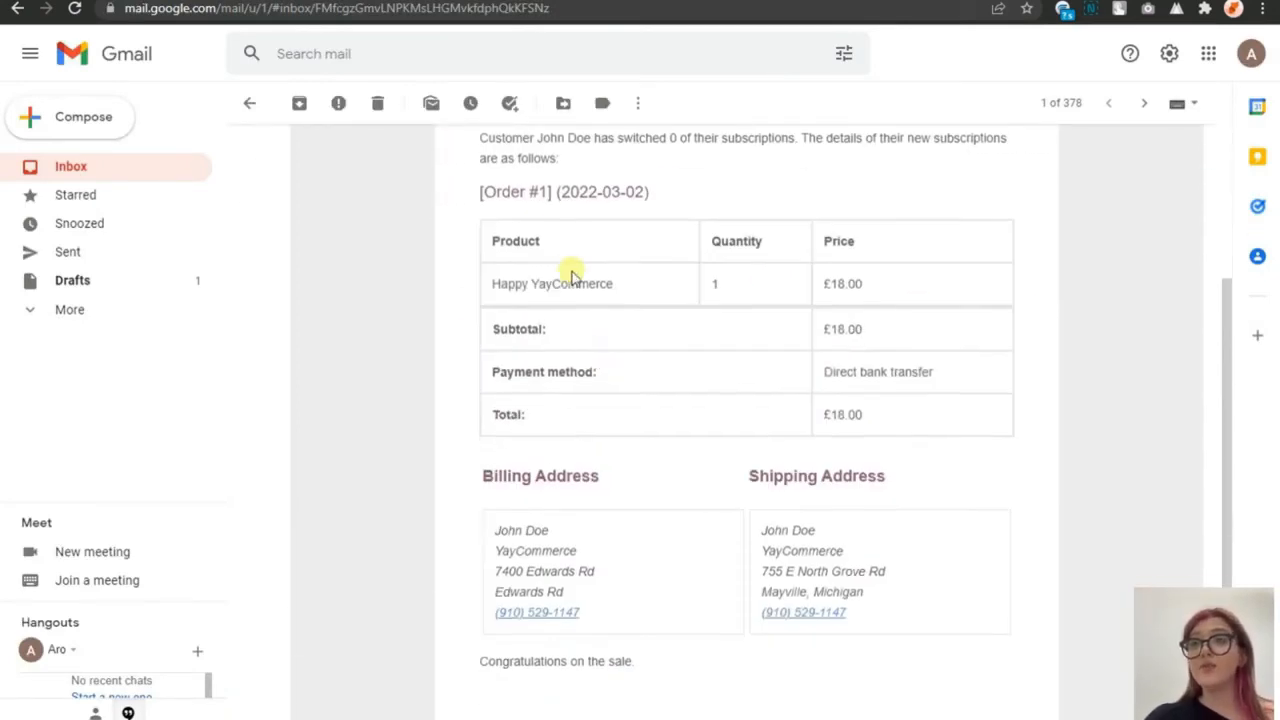
pyautogui.scroll(5, 935, 283)
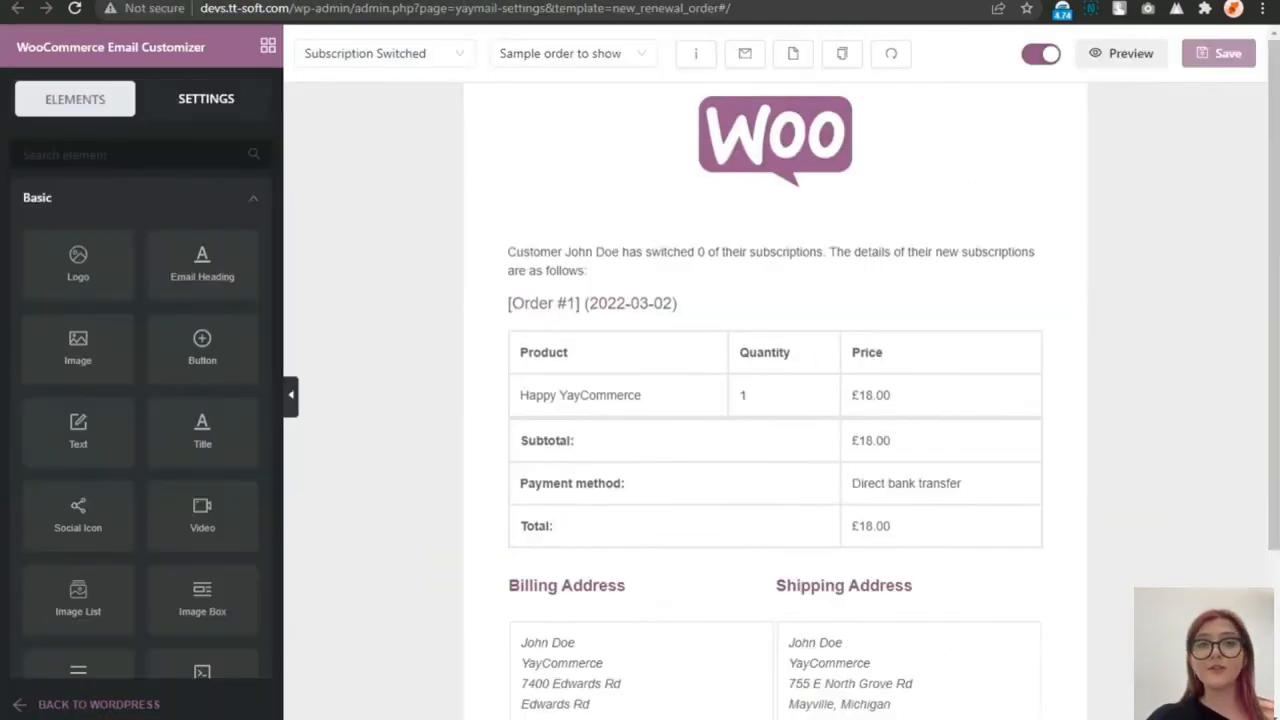
# Show the first listed real customer order instead of the sample order in the Subscription Switched template and examine its order details and billing address
pyautogui.click(408, 55)
pyautogui.moveTo(612, 220); pyautogui.dragTo(571, 137)
pyautogui.click(612, 58)
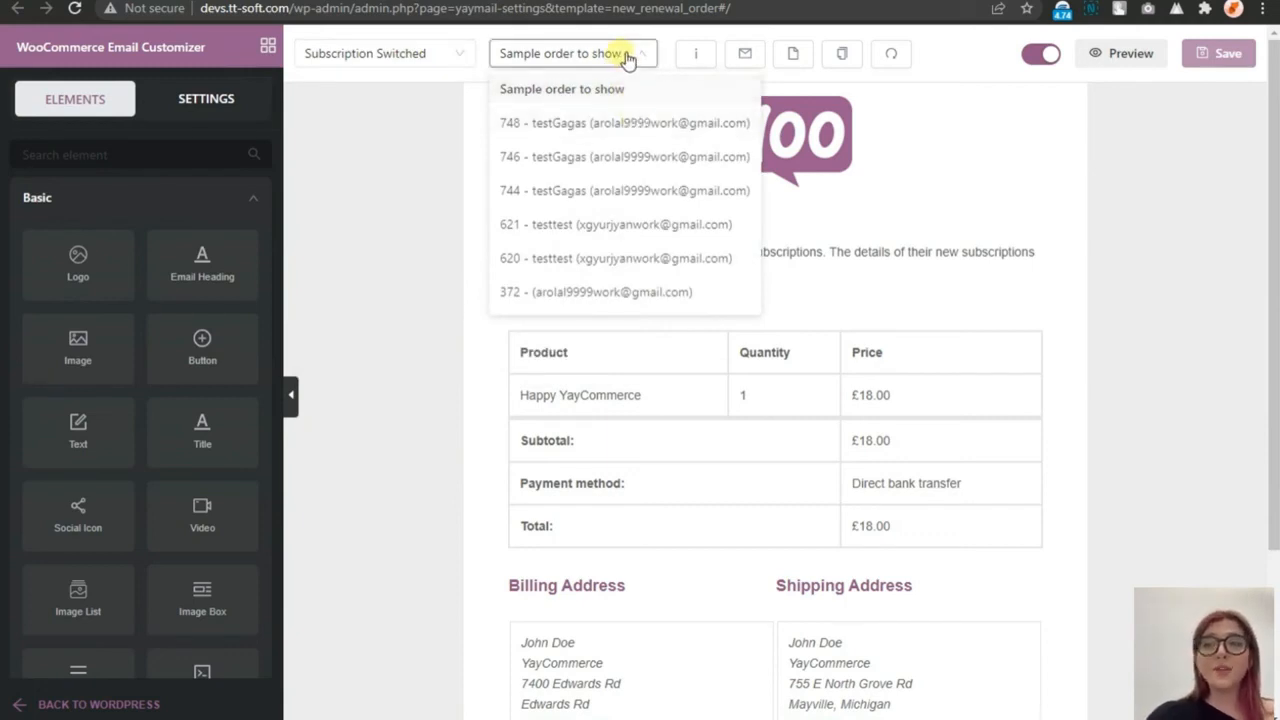
pyautogui.click(614, 125)
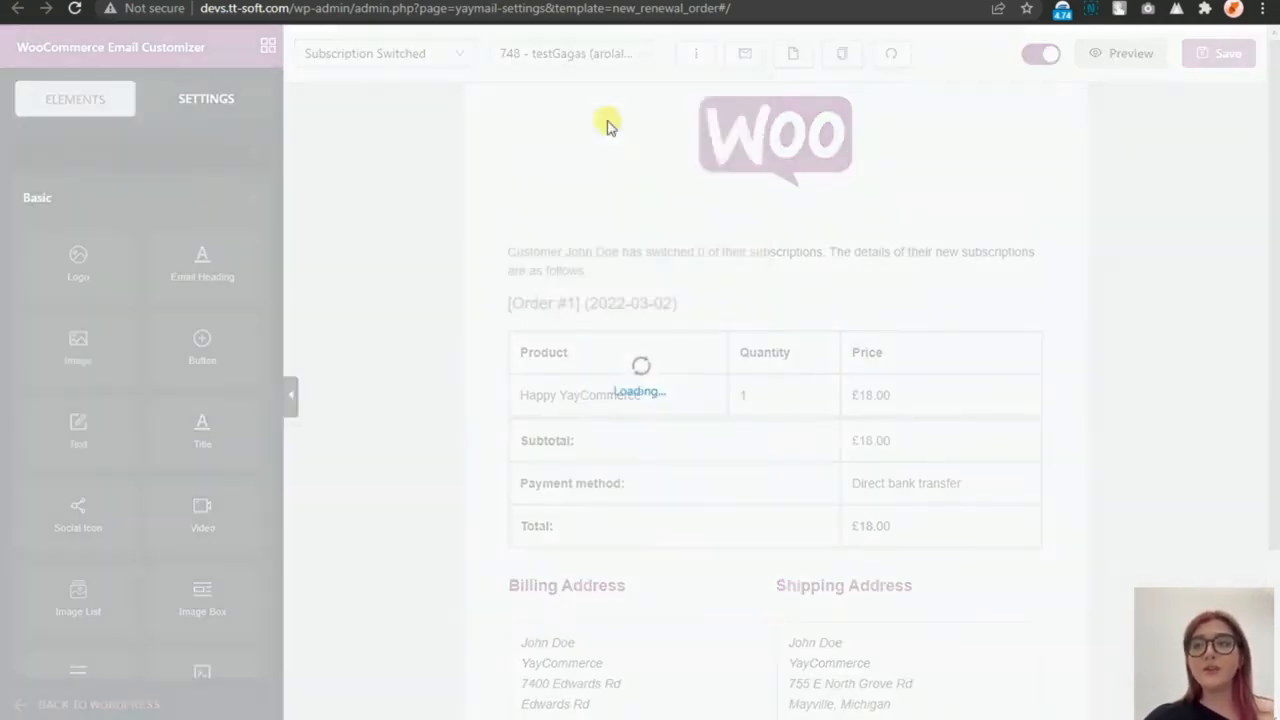
pyautogui.scroll(-2, 634, 226)
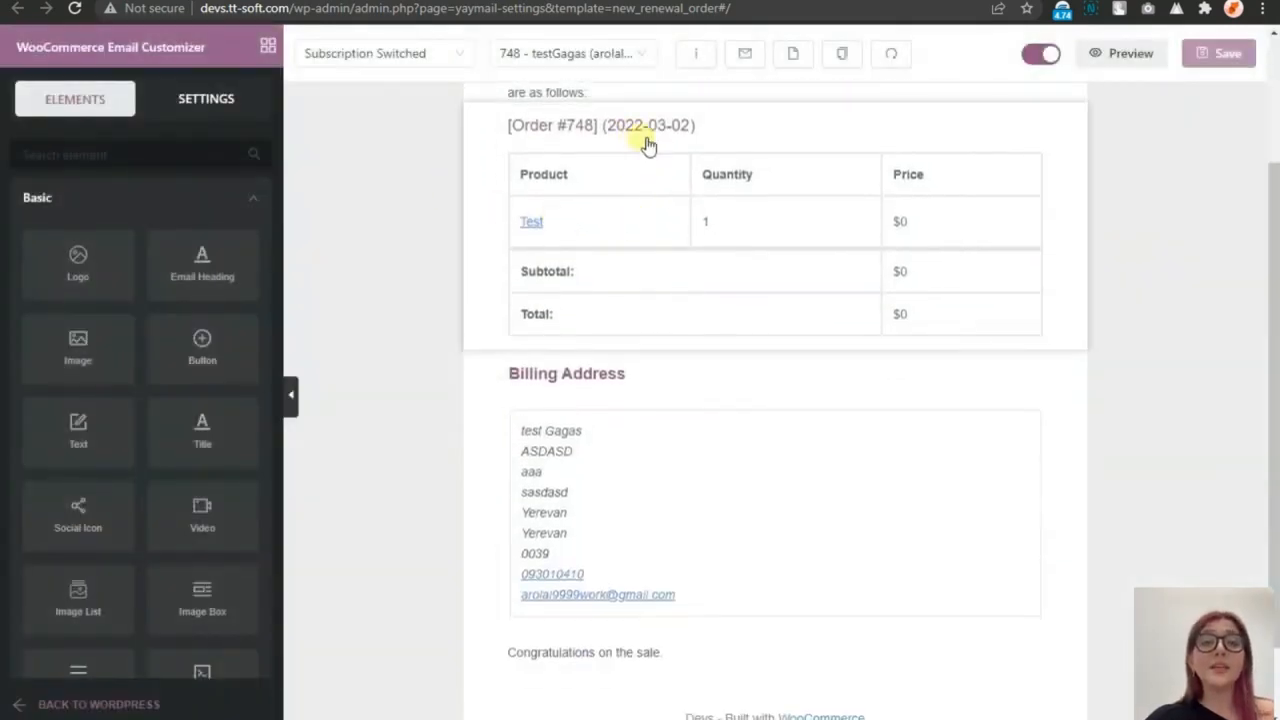
pyautogui.scroll(-1, 613, 212)
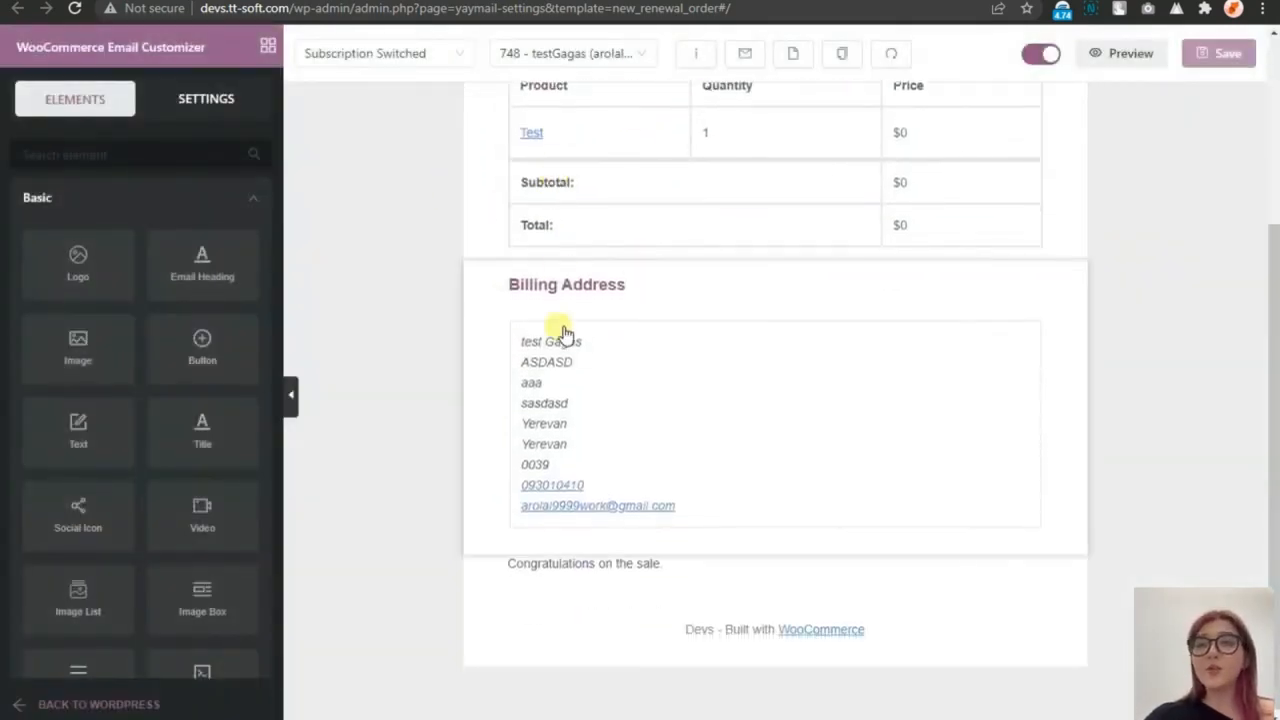
pyautogui.scroll(3, 566, 131)
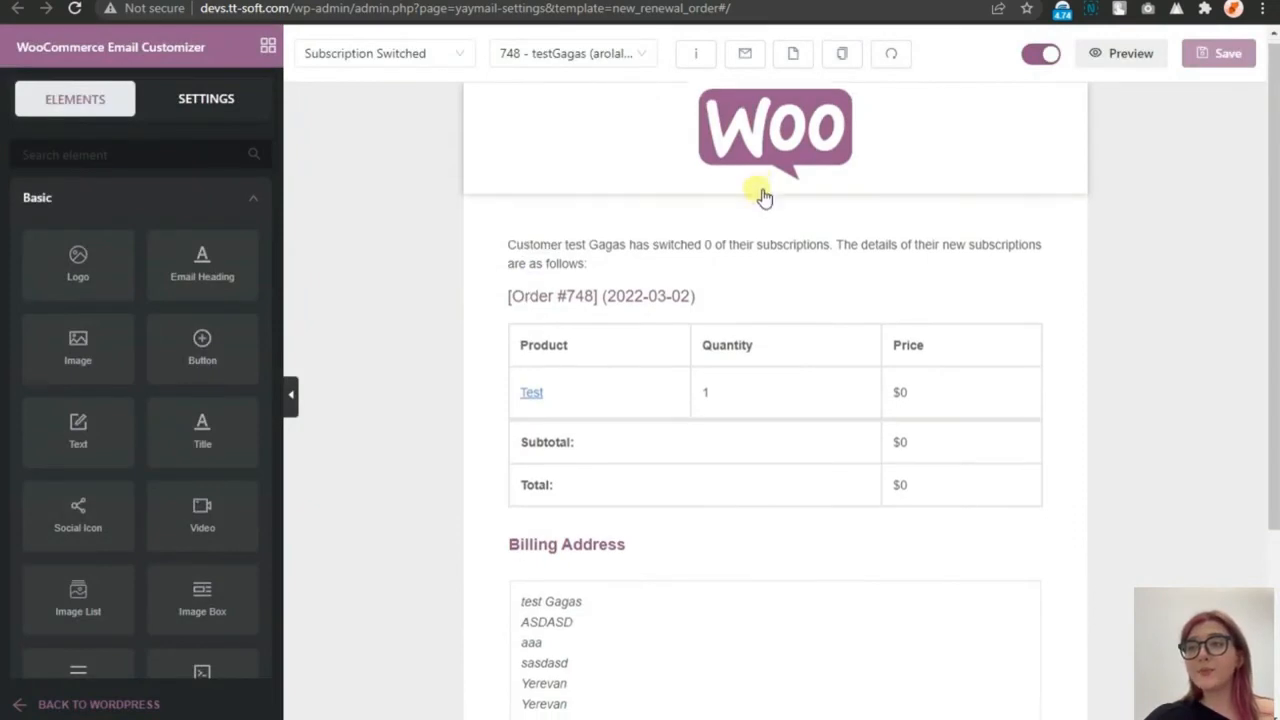
pyautogui.scroll(-2, 686, 176)
# Open the Processing order template and replace its Woo logo with yaycommerce-logo.png from the media library
pyautogui.click(414, 51)
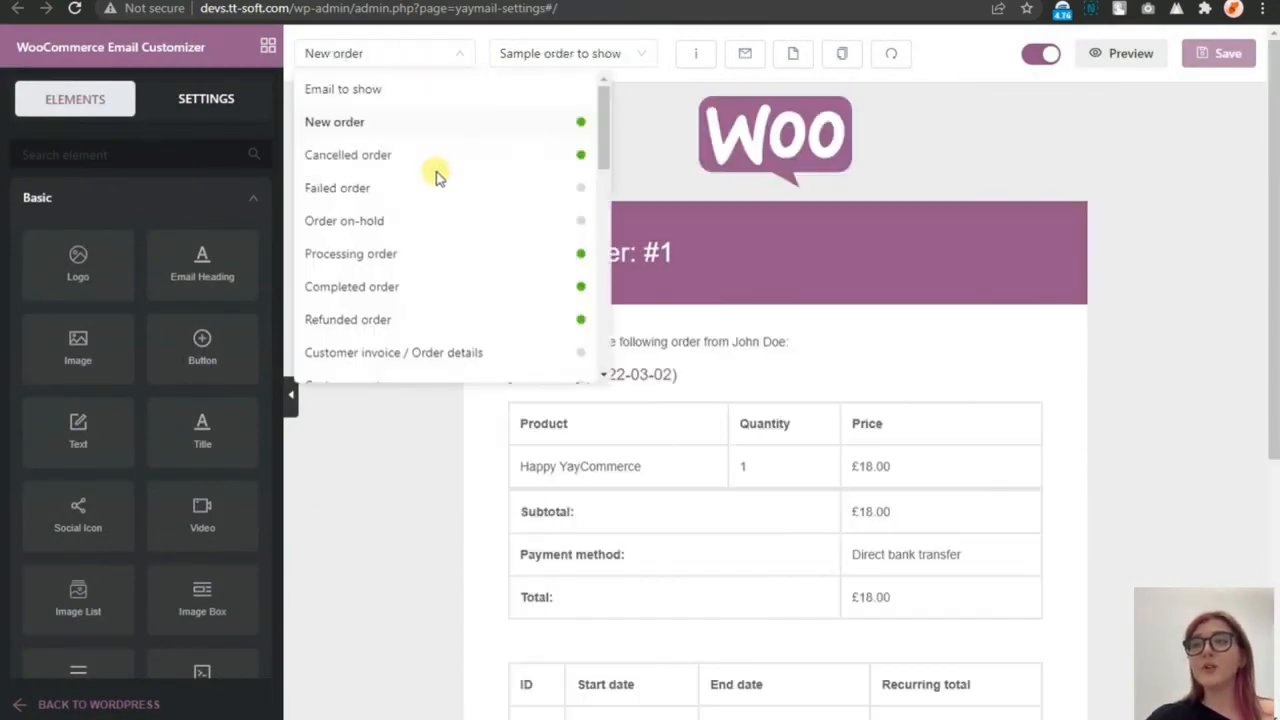
pyautogui.click(388, 256)
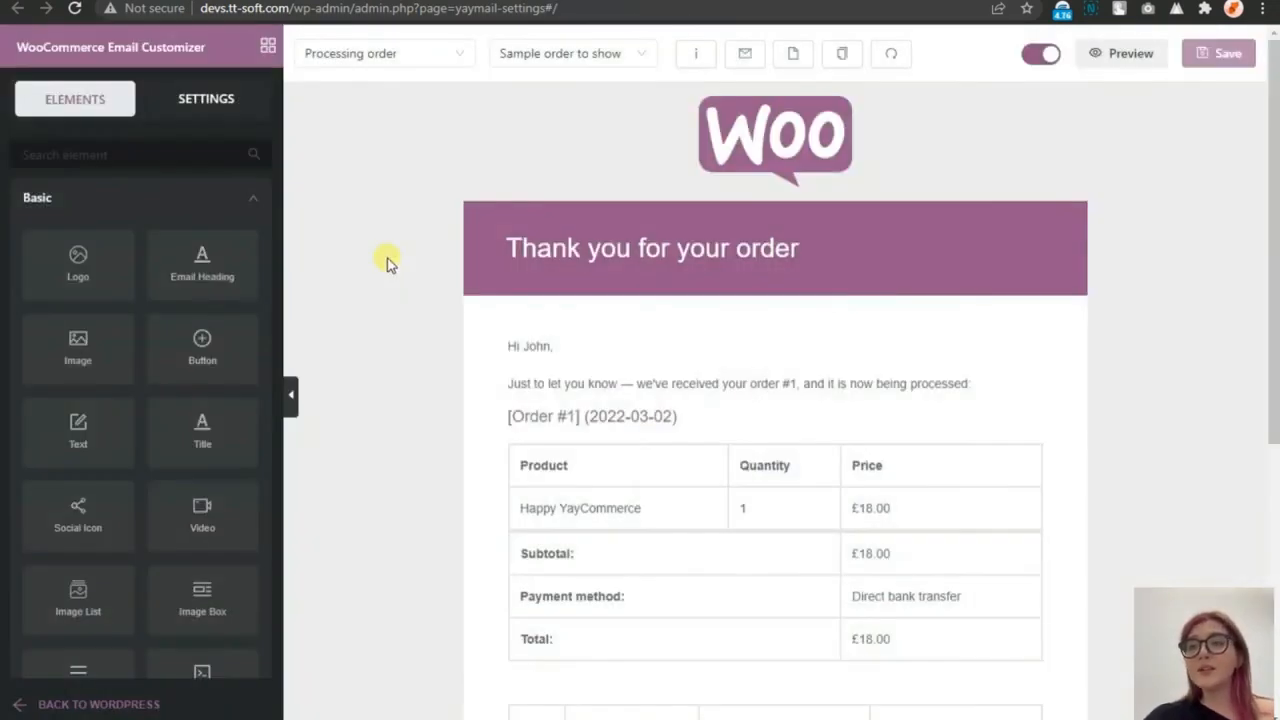
pyautogui.scroll(-1, 657, 280)
pyautogui.click(871, 186)
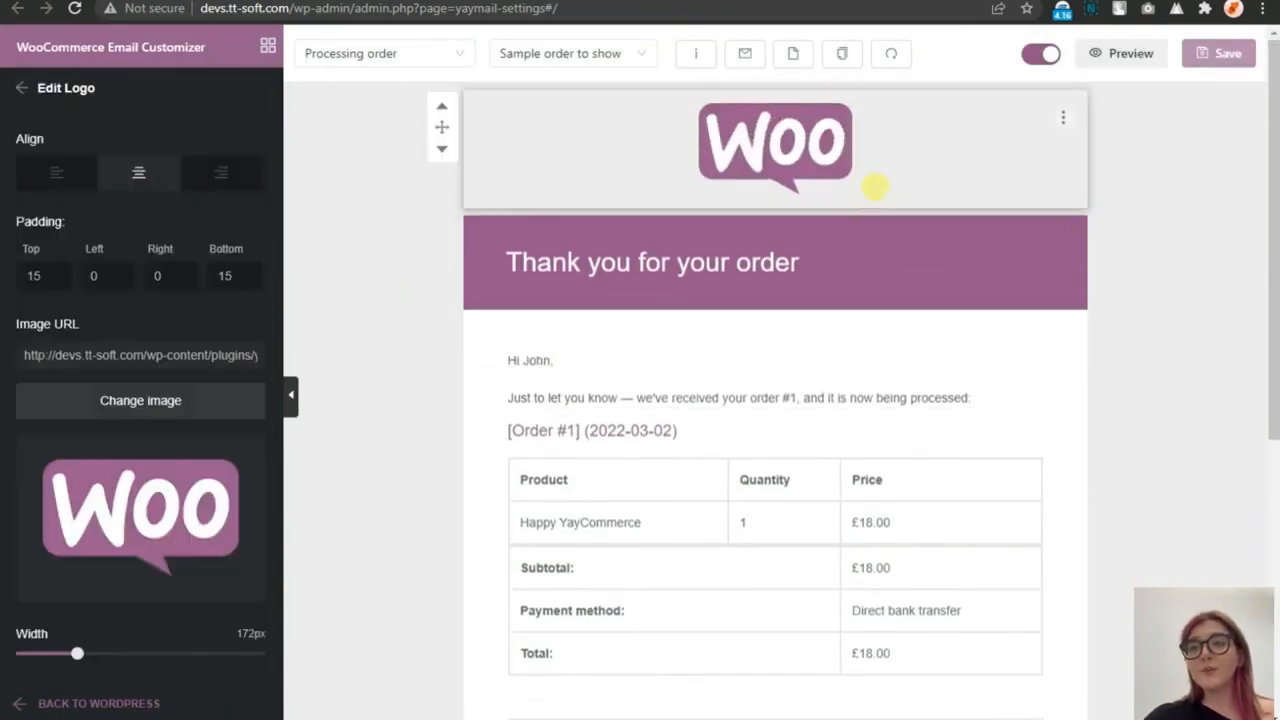
pyautogui.click(150, 400)
pyautogui.click(146, 262)
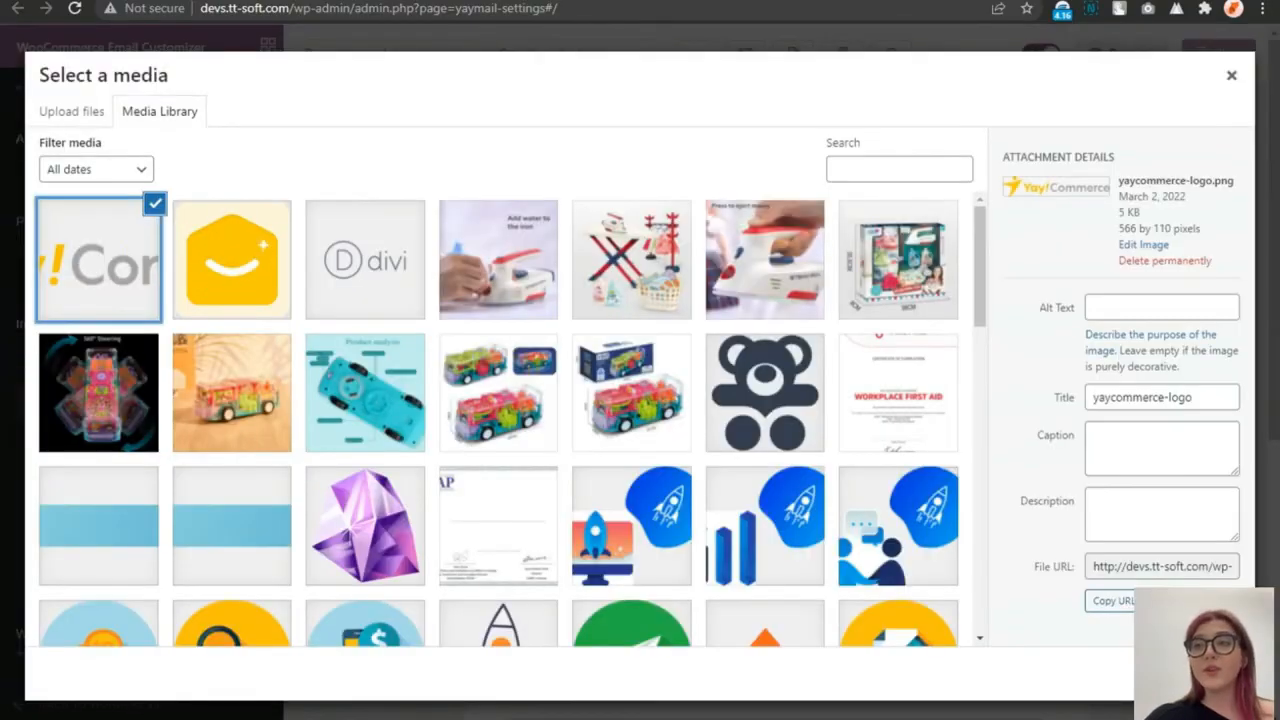
pyautogui.click(1198, 673)
# Set the text link color to blue in the email settings of the Processing order template
pyautogui.scroll(-3, 1085, 622)
pyautogui.scroll(-1, 514, 409)
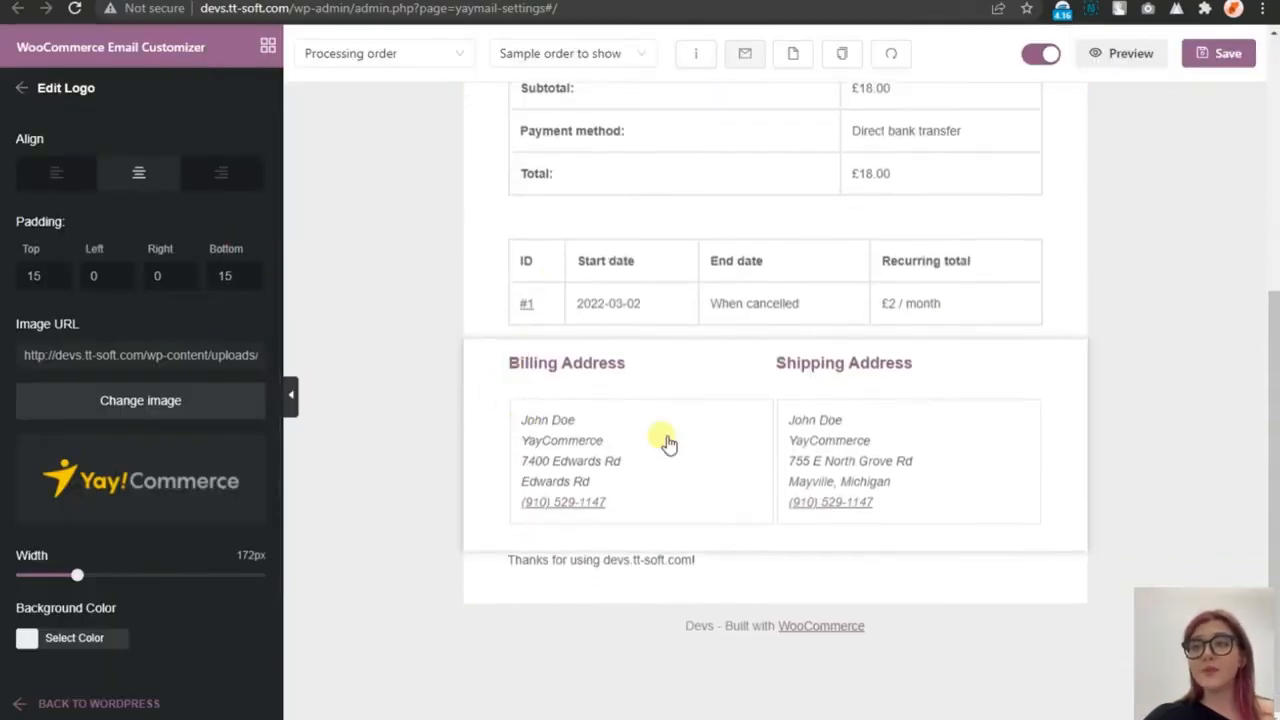
pyautogui.click(666, 443)
pyautogui.click(21, 88)
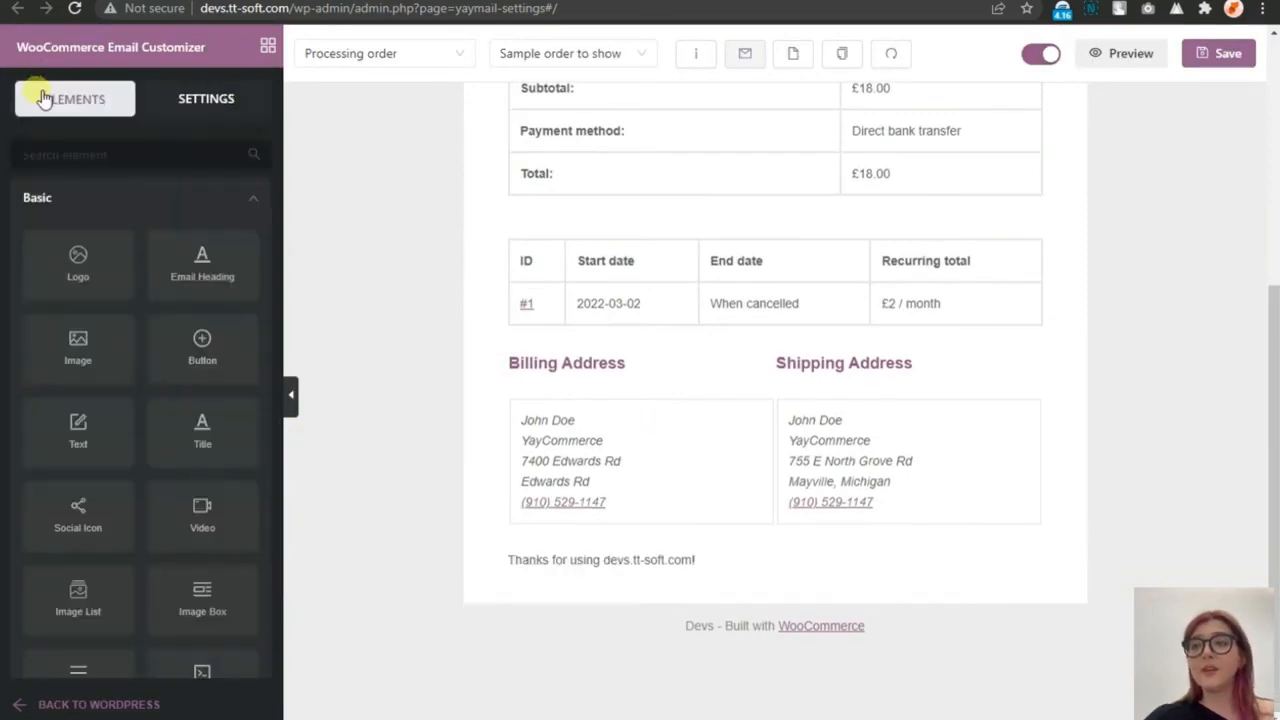
pyautogui.click(186, 99)
pyautogui.click(112, 220)
pyautogui.click(80, 422)
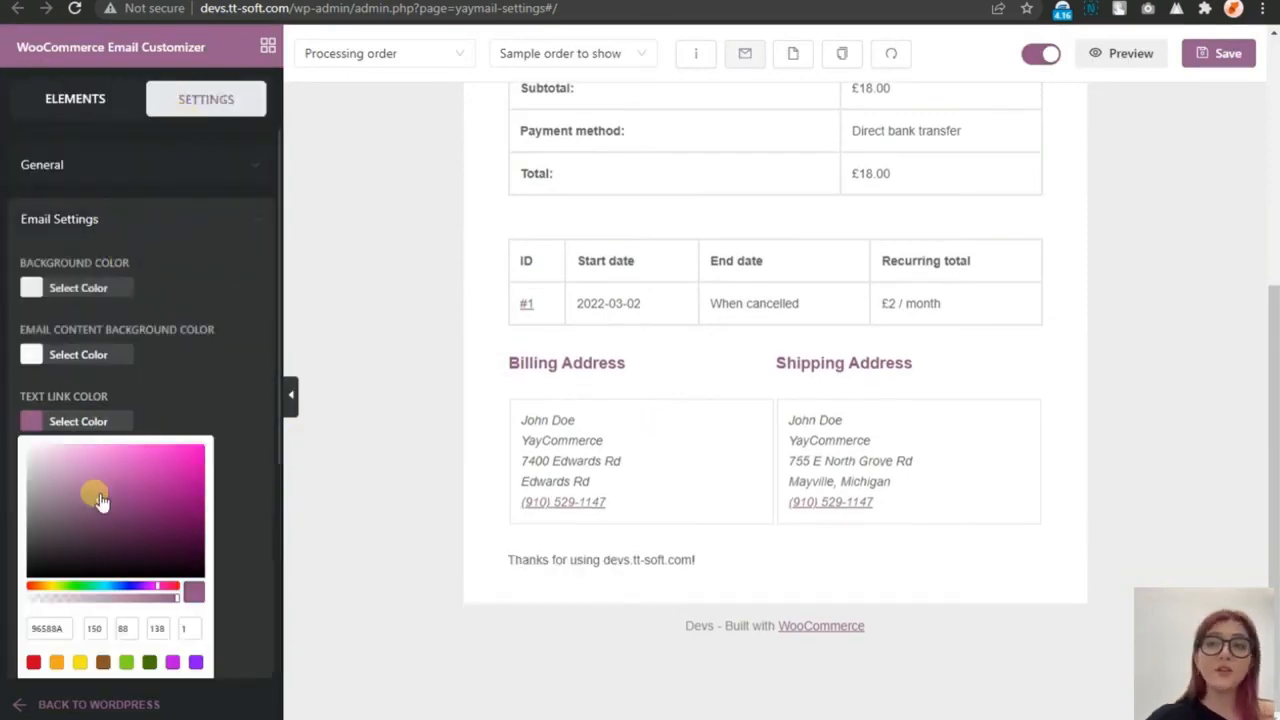
pyautogui.scroll(-1, 30, 610)
pyautogui.click(33, 597)
pyautogui.click(255, 357)
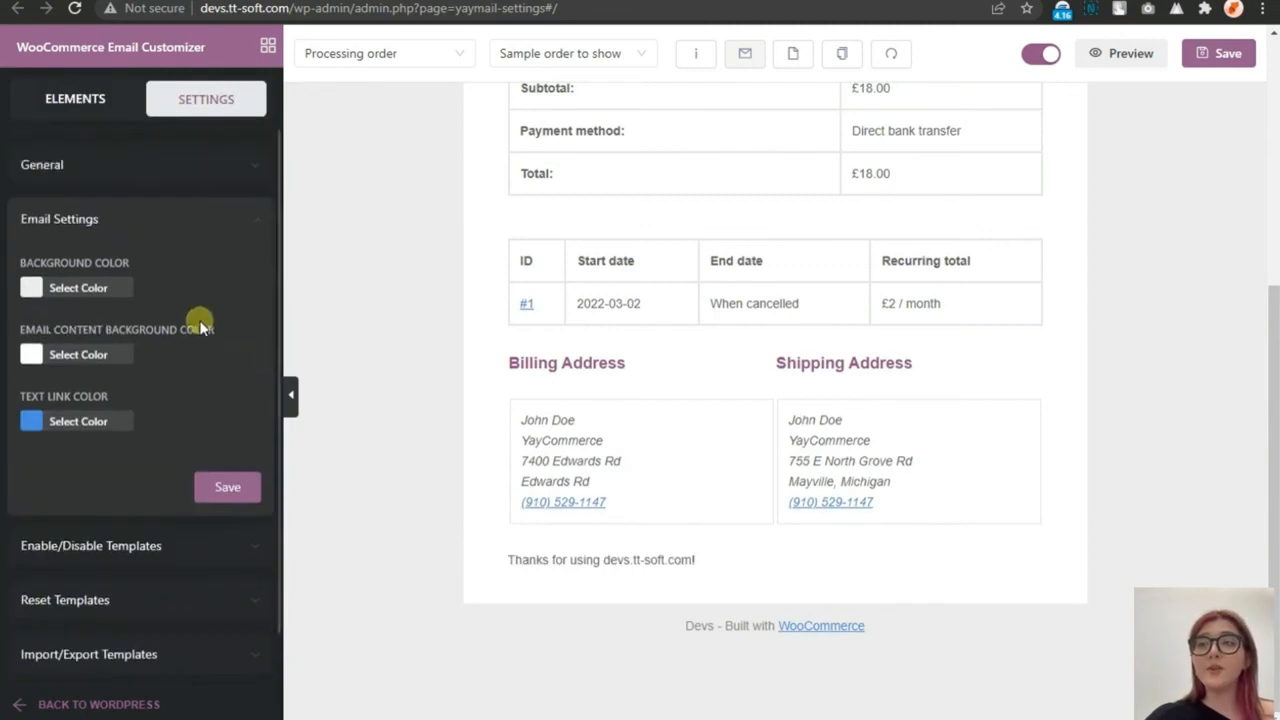
# Insert an Image List below the billing and shipping addresses and set its first image to the steam iron photo
pyautogui.click(72, 99)
pyautogui.scroll(-2, 194, 457)
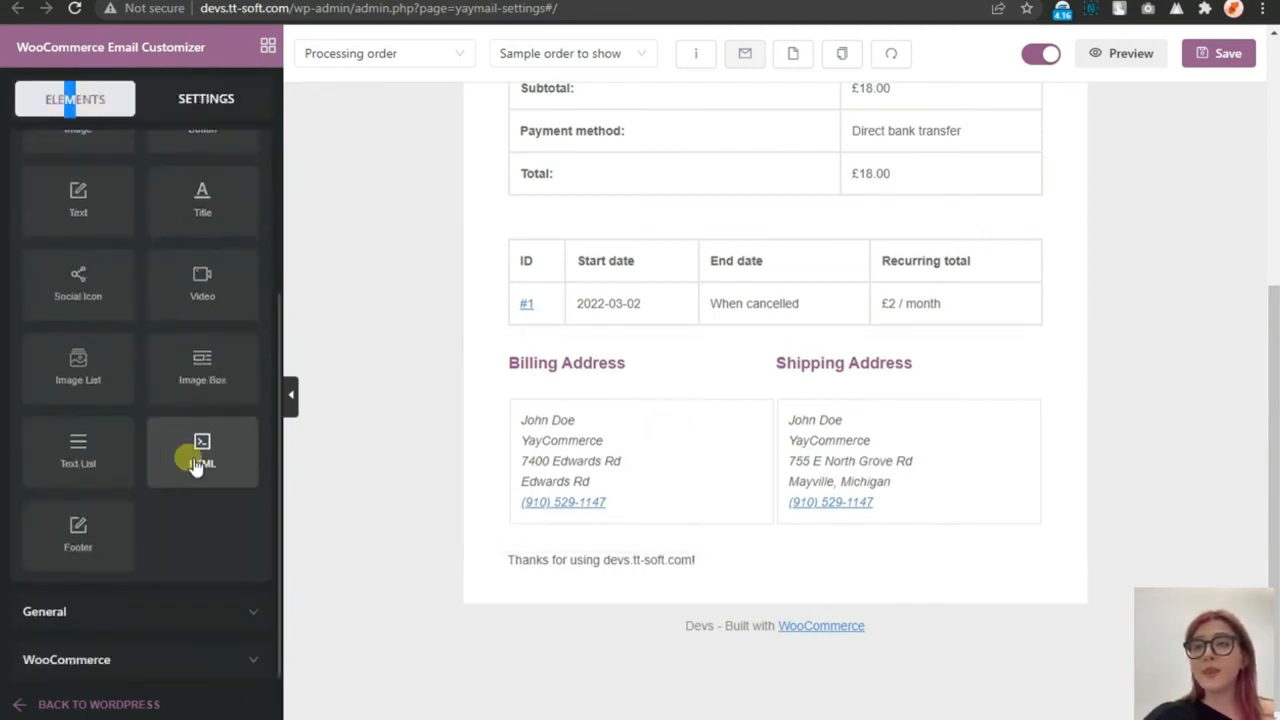
pyautogui.moveTo(97, 388); pyautogui.dragTo(580, 595)
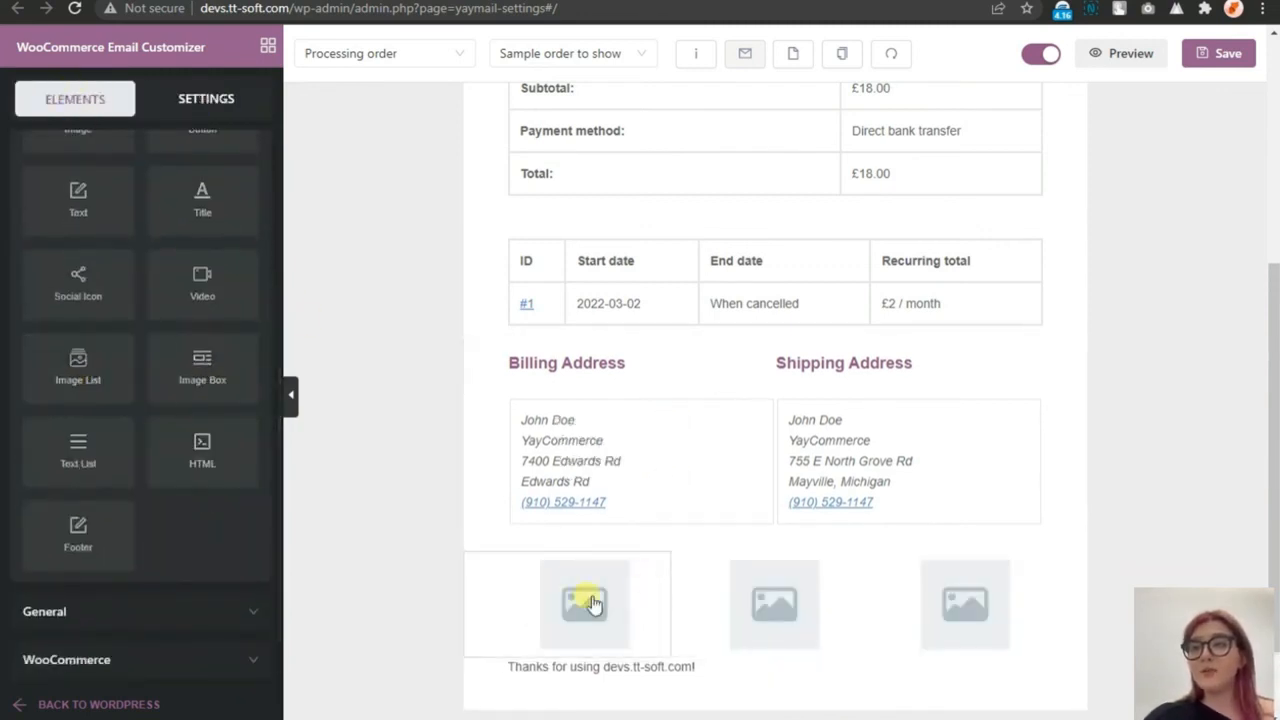
pyautogui.scroll(-3, 150, 300)
pyautogui.click(122, 276)
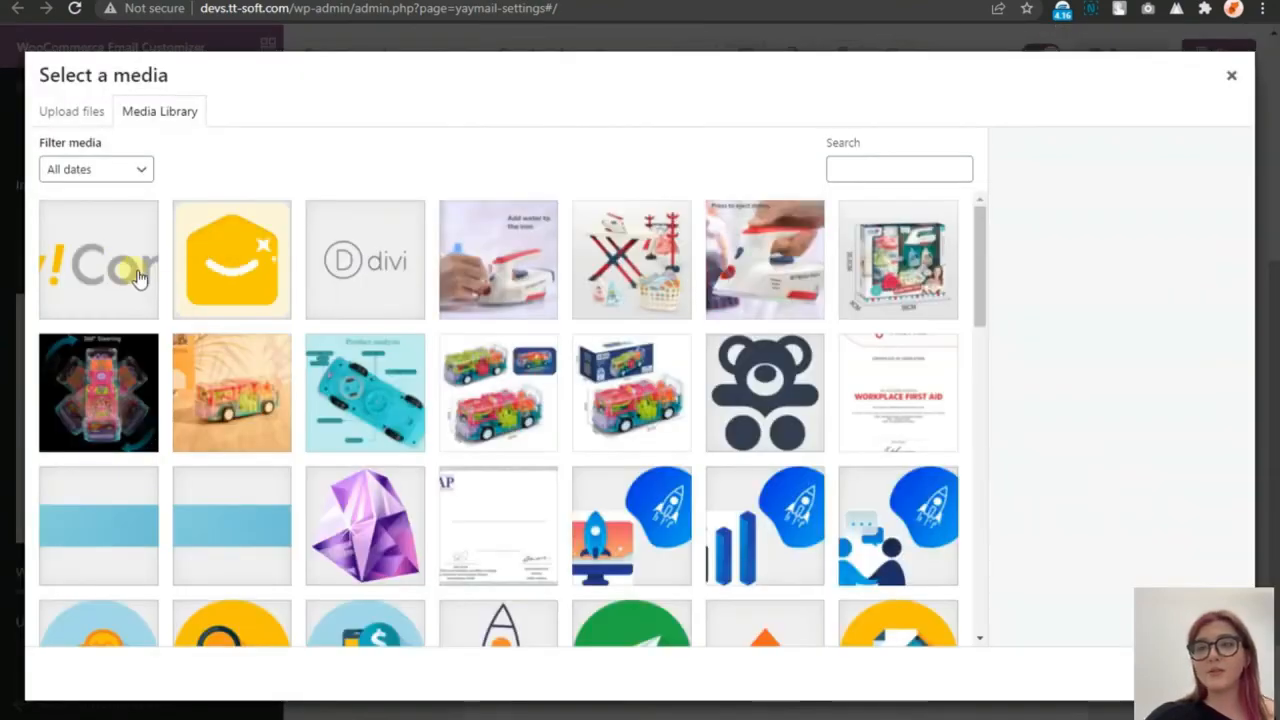
pyautogui.click(560, 262)
pyautogui.click(1195, 669)
# Set the Image List's second image to icon-128x128-1.gif and its third image to the turquoise toy car picture
pyautogui.click(774, 610)
pyautogui.click(177, 261)
pyautogui.click(229, 257)
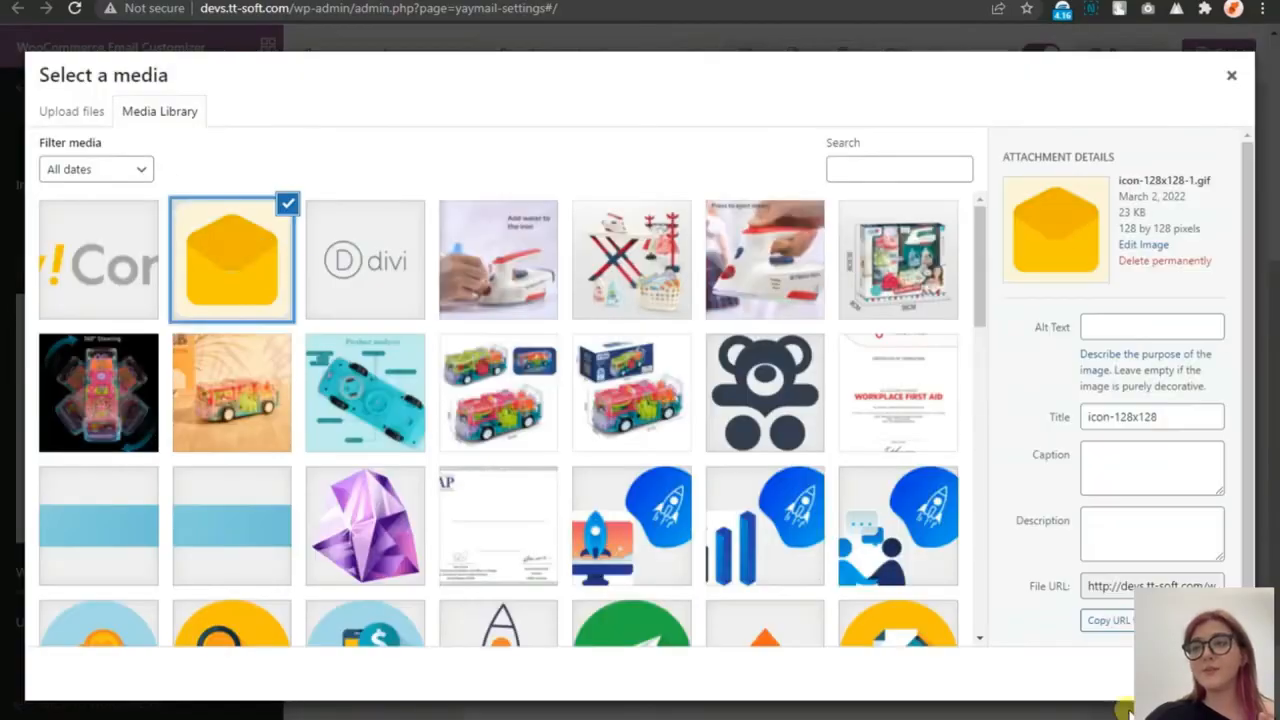
pyautogui.click(1195, 669)
pyautogui.click(955, 600)
pyautogui.click(190, 261)
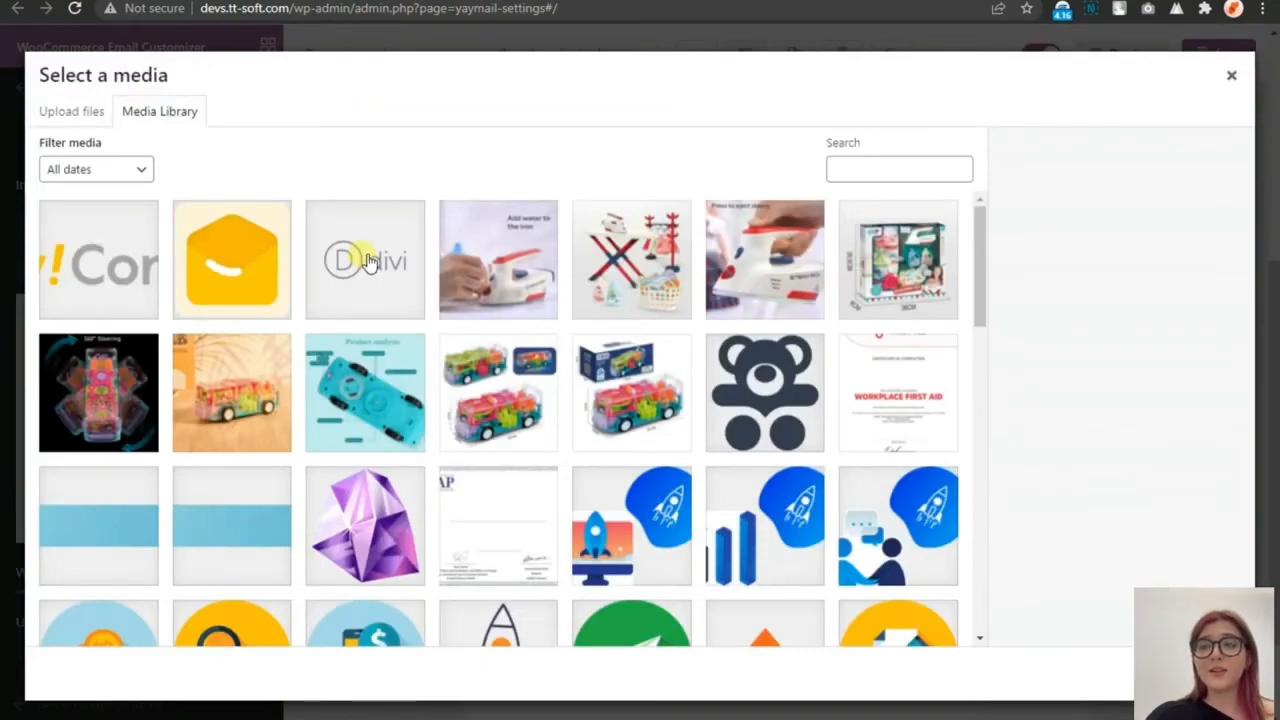
pyautogui.click(369, 391)
pyautogui.click(1195, 669)
# Review the Processing order template from top to bottom and save it
pyautogui.scroll(4, 374, 391)
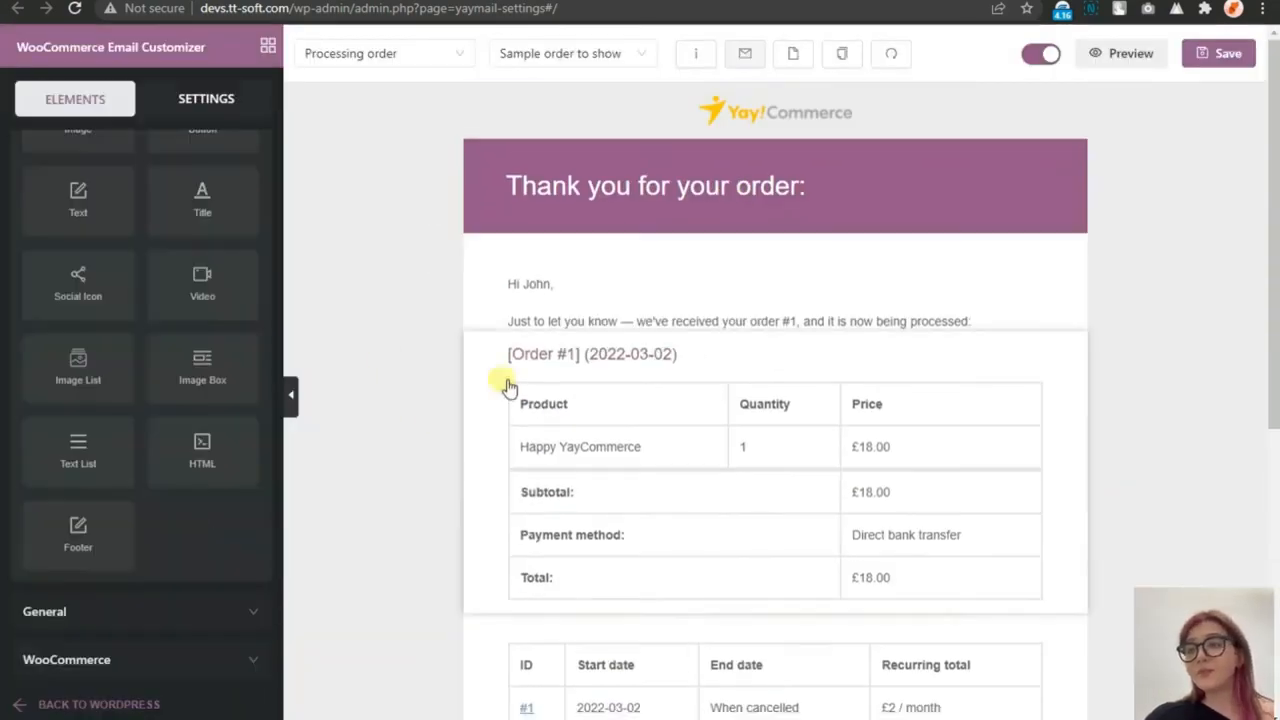
pyautogui.scroll(-5, 510, 387)
pyautogui.scroll(5, 714, 329)
pyautogui.click(1218, 54)
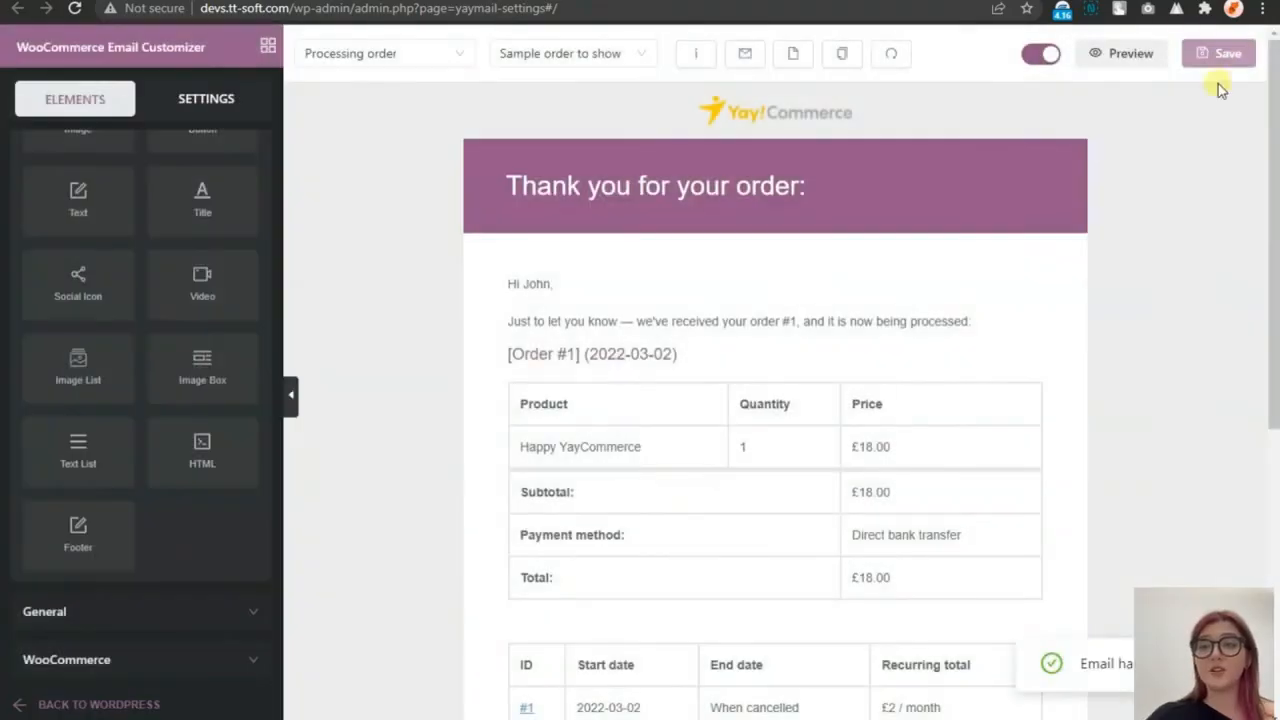
# Set the background color of the "Thank you for your order:" email heading to orange
pyautogui.click(900, 190)
pyautogui.click(74, 259)
pyautogui.click(52, 498)
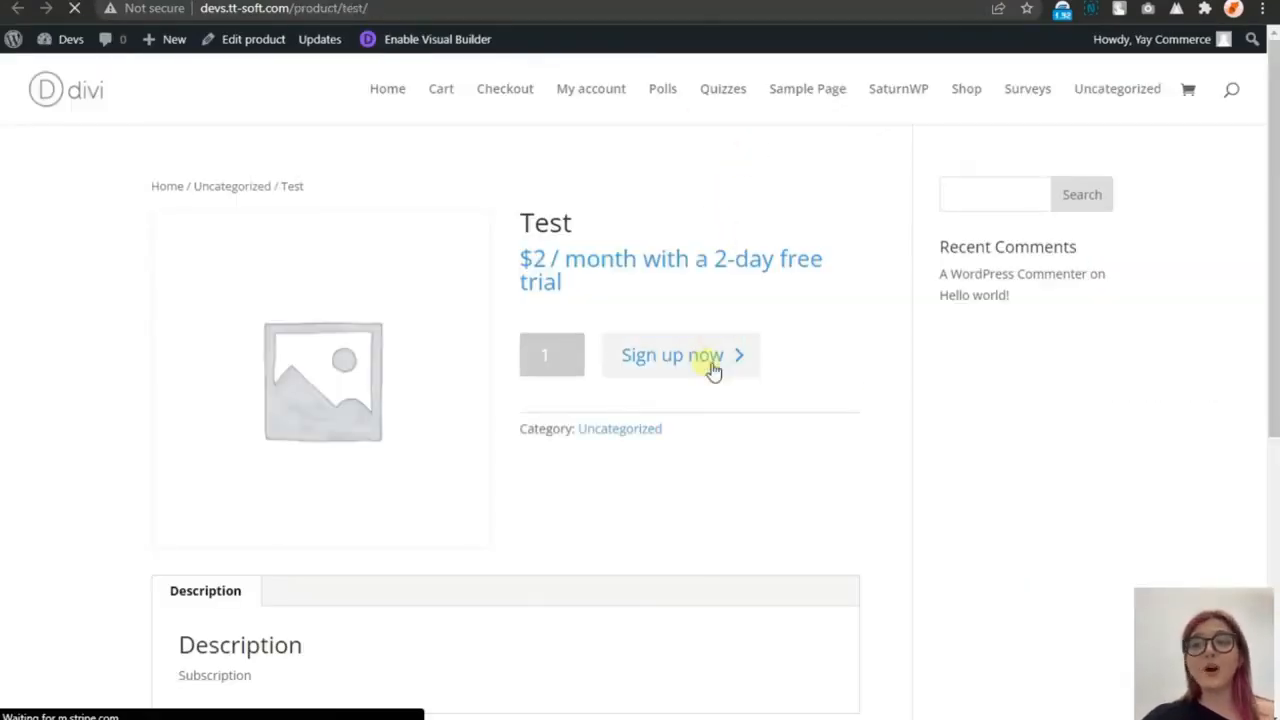
# Sign up for the Test subscription product in the shop and remove the "Subscription price ($)" item from the cart
pyautogui.click(711, 362)
pyautogui.click(749, 263)
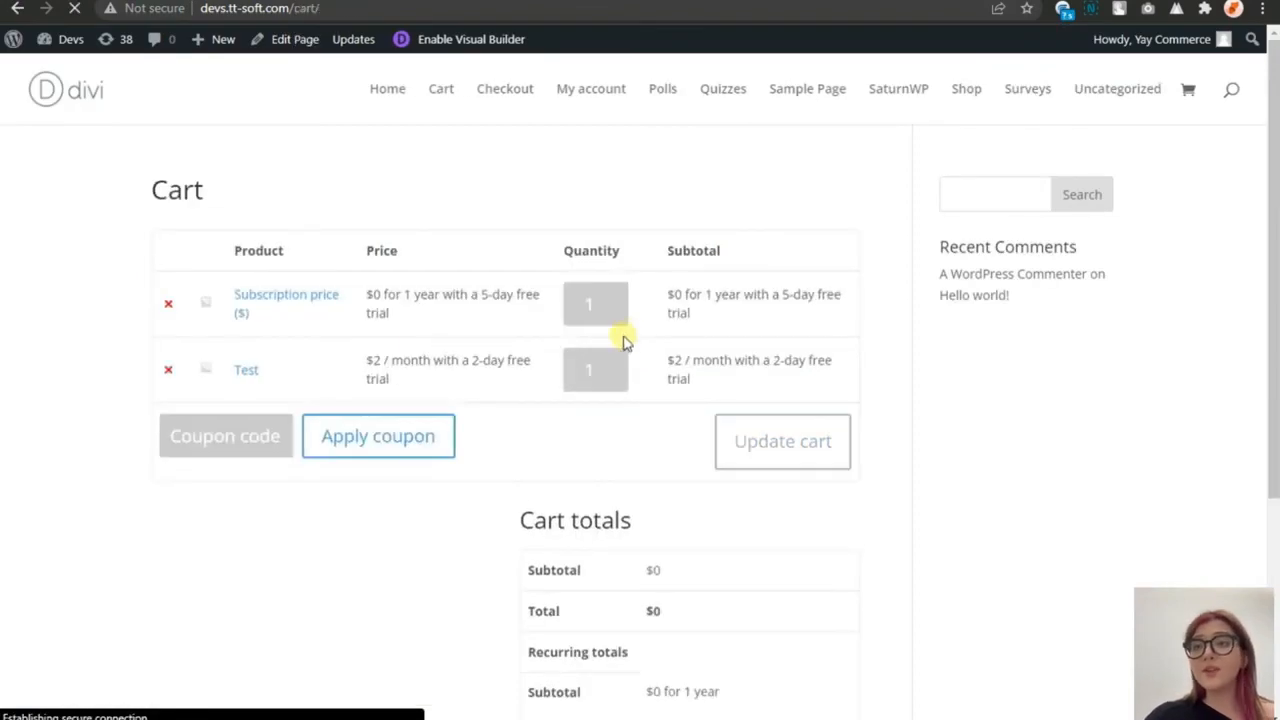
pyautogui.click(168, 303)
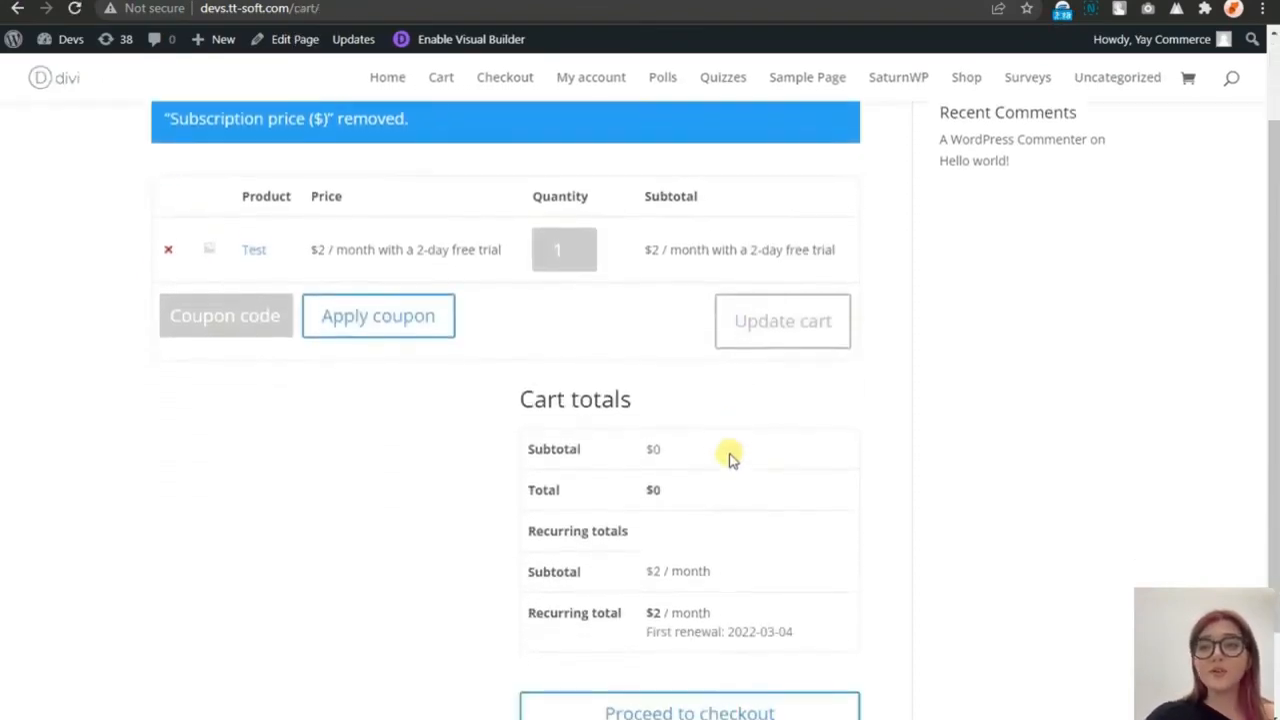
# Proceed to checkout with the Test subscription and place the order with the prefilled billing details
pyautogui.scroll(-2, 715, 530)
pyautogui.click(696, 604)
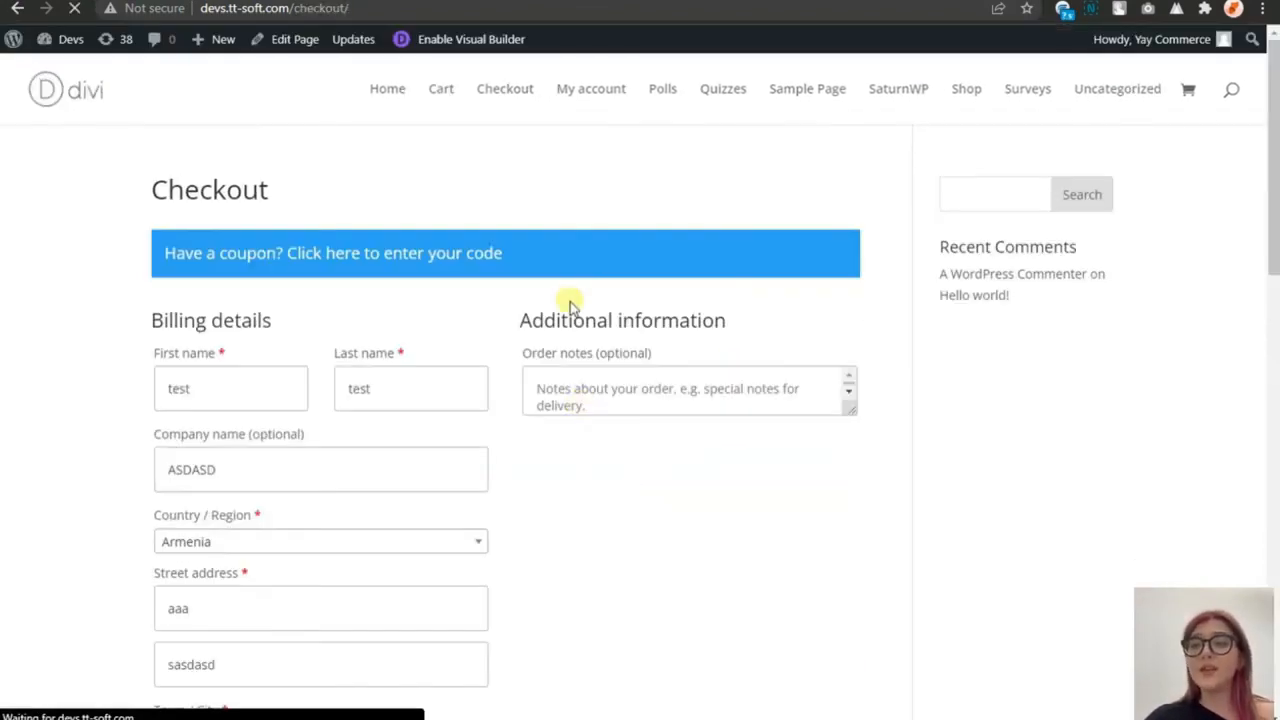
pyautogui.scroll(-10, 1234, 291)
pyautogui.click(737, 636)
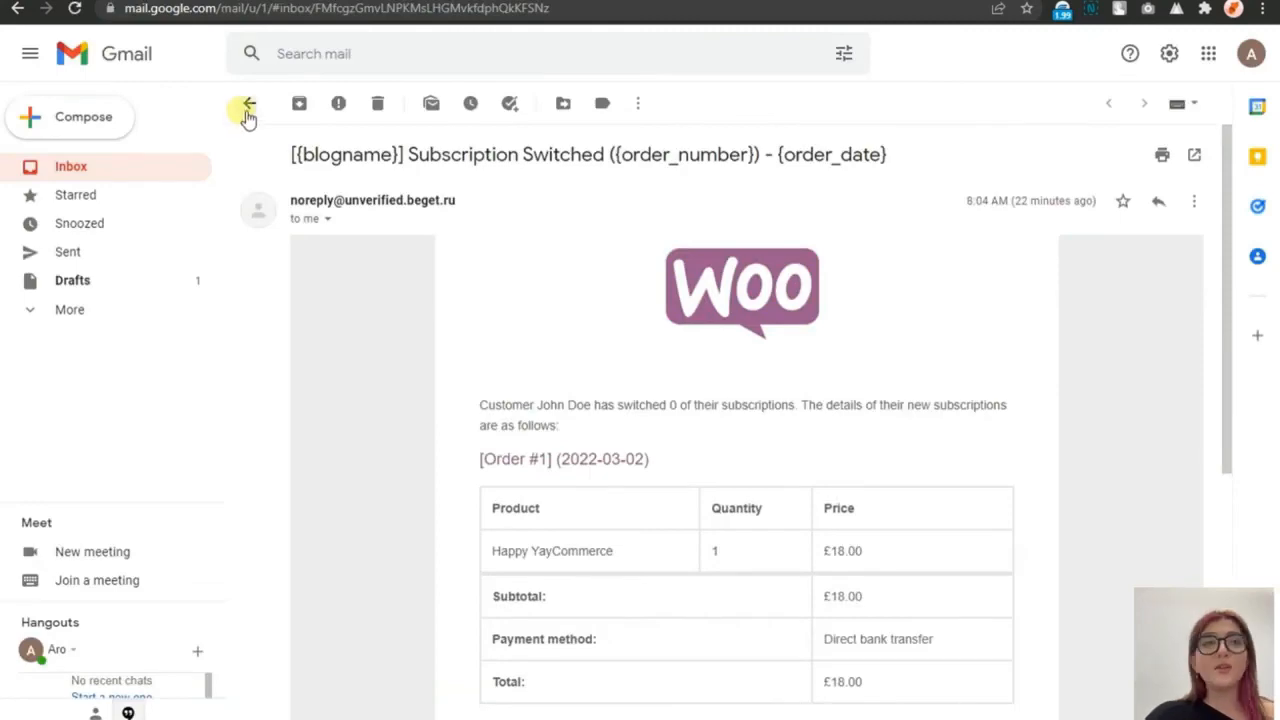
# In Gmail, open the existing "Your Devs order has been received!" email, look through it and return to the inbox
pyautogui.click(249, 106)
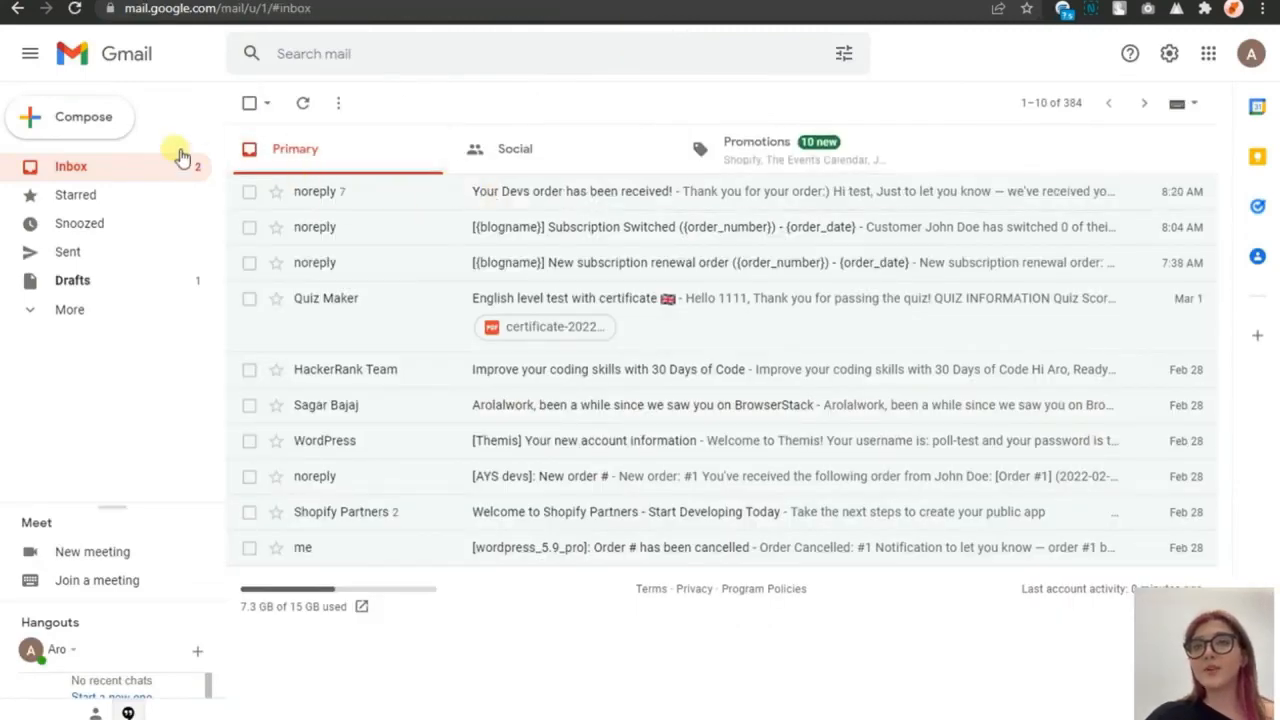
pyautogui.click(476, 191)
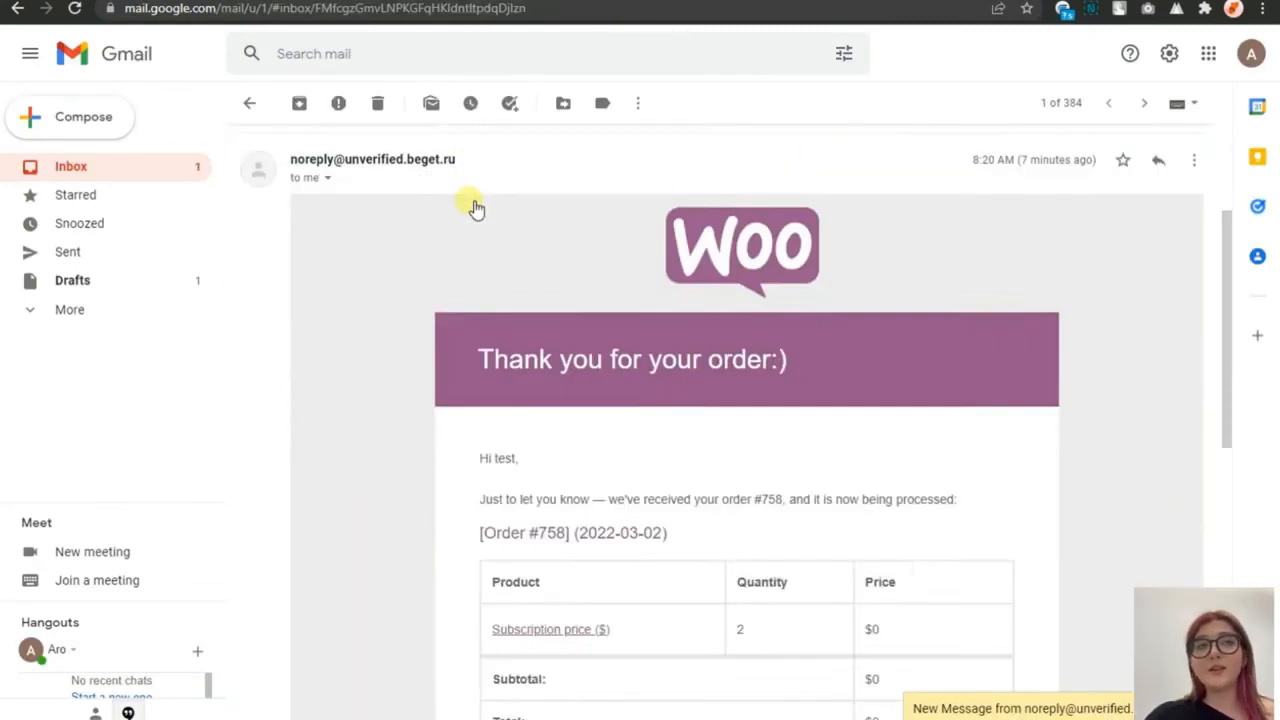
pyautogui.scroll(-10, 466, 200)
pyautogui.click(171, 166)
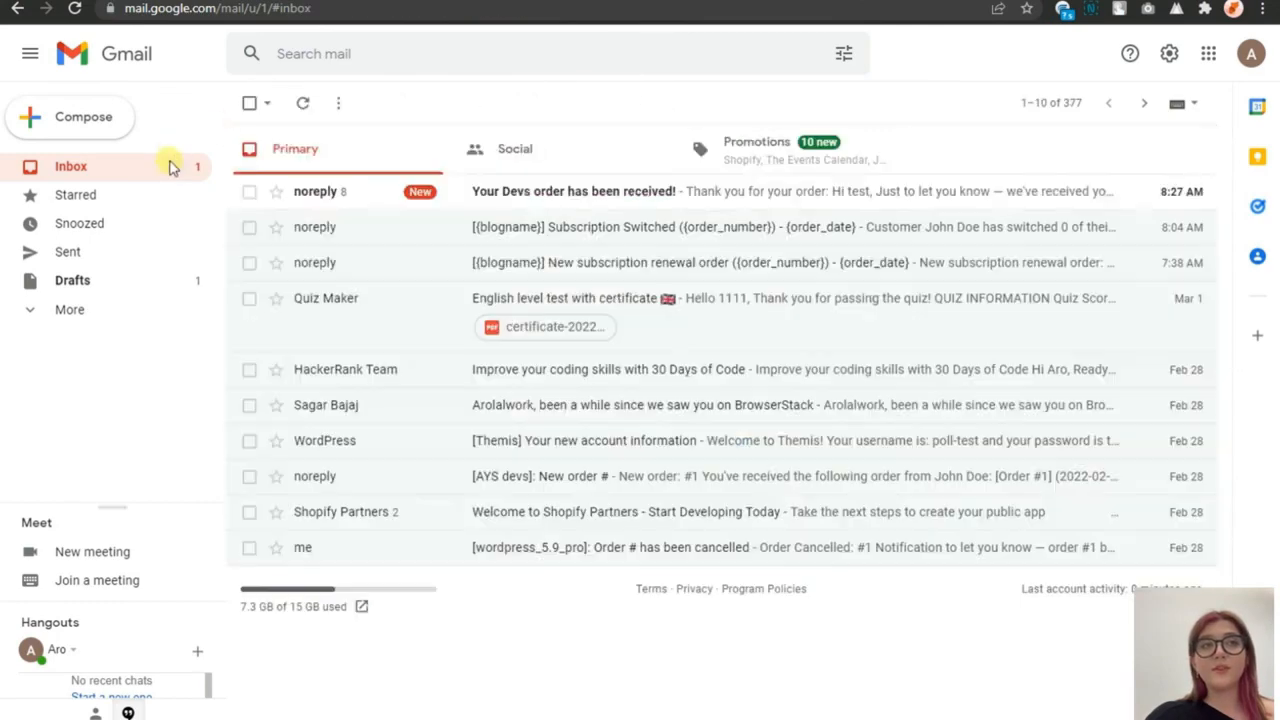
# Open the newly arrived "Your Devs order has been received!" email and check its logo, heading, order tables, links and image list
pyautogui.click(523, 191)
pyautogui.scroll(-5, 516, 240)
pyautogui.scroll(2, 674, 193)
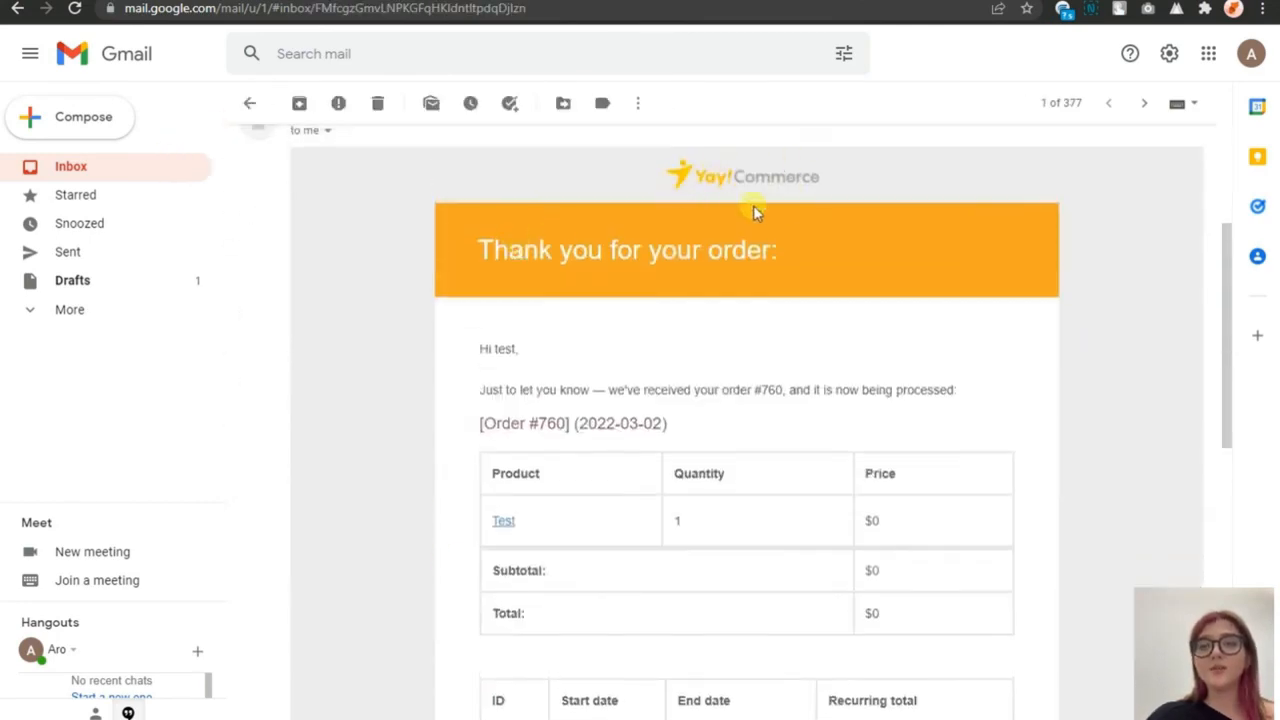
pyautogui.scroll(-8, 755, 212)
pyautogui.scroll(6, 853, 313)
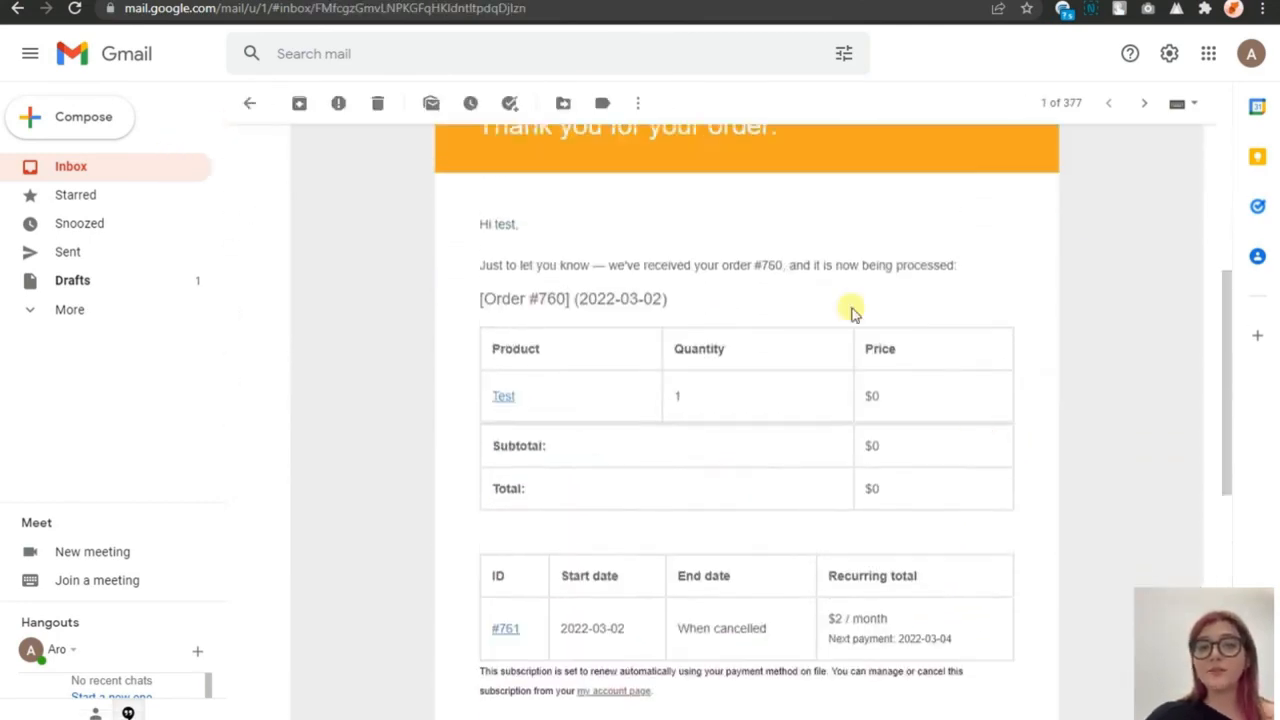
pyautogui.scroll(2, 809, 263)
pyautogui.scroll(-8, 809, 257)
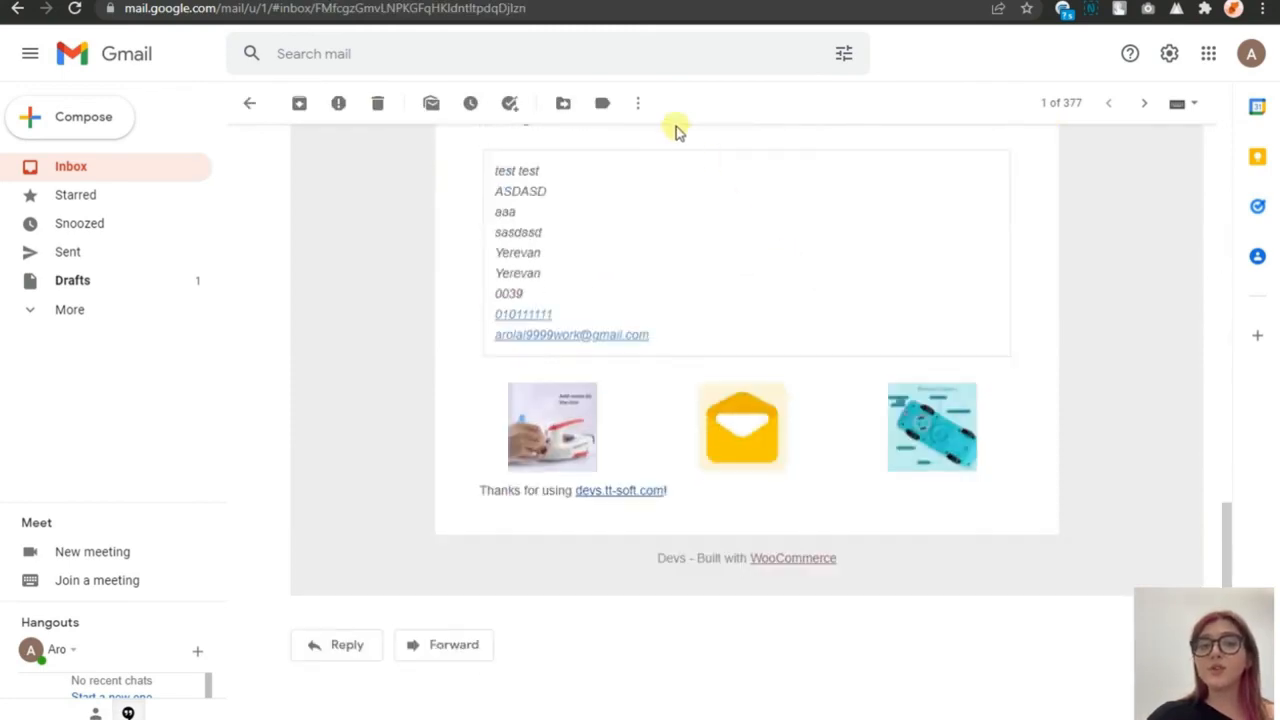